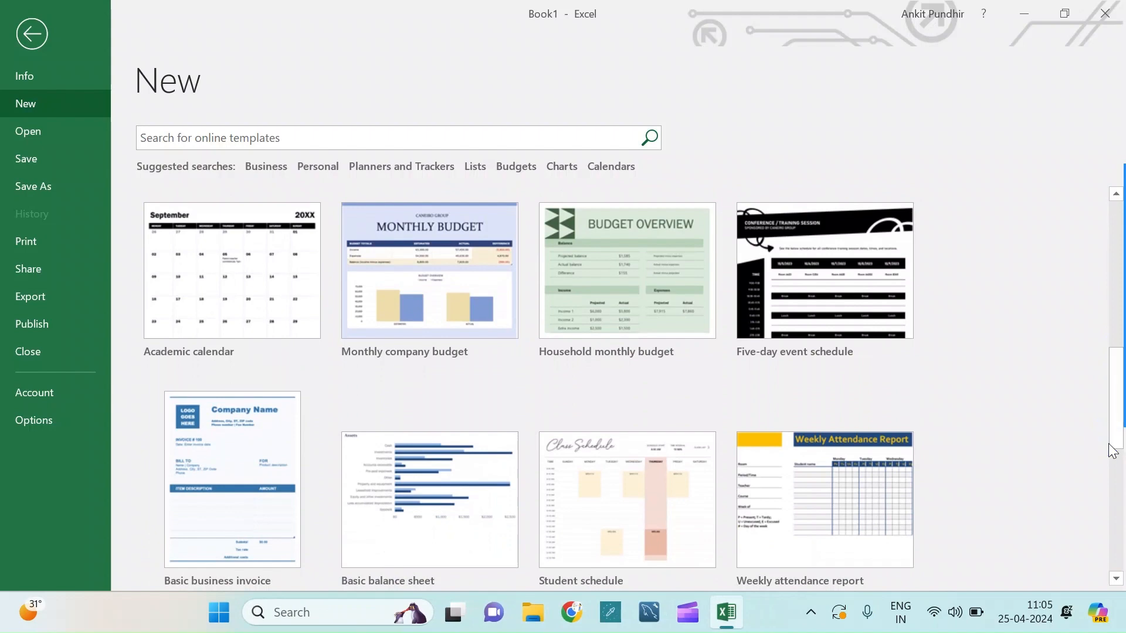
# Search the online templates for Business and browse the resulting templates and categories.
pyautogui.moveTo(1113, 449); pyautogui.dragTo(793, 170)
pyautogui.click(469, 137)
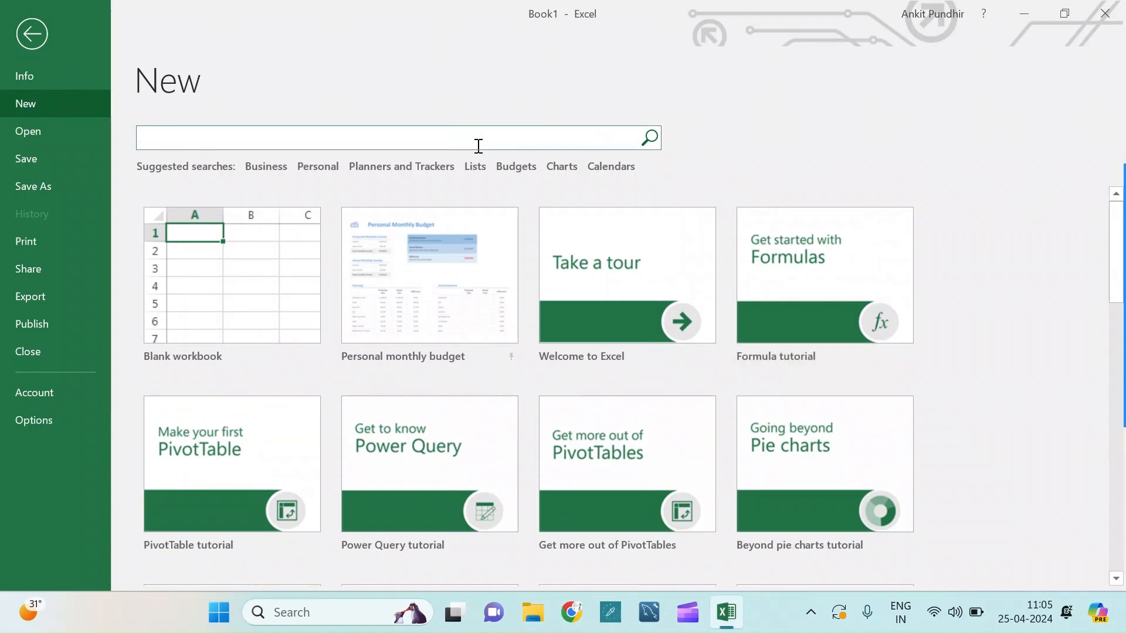
pyautogui.write('Business')
pyautogui.click(650, 138)
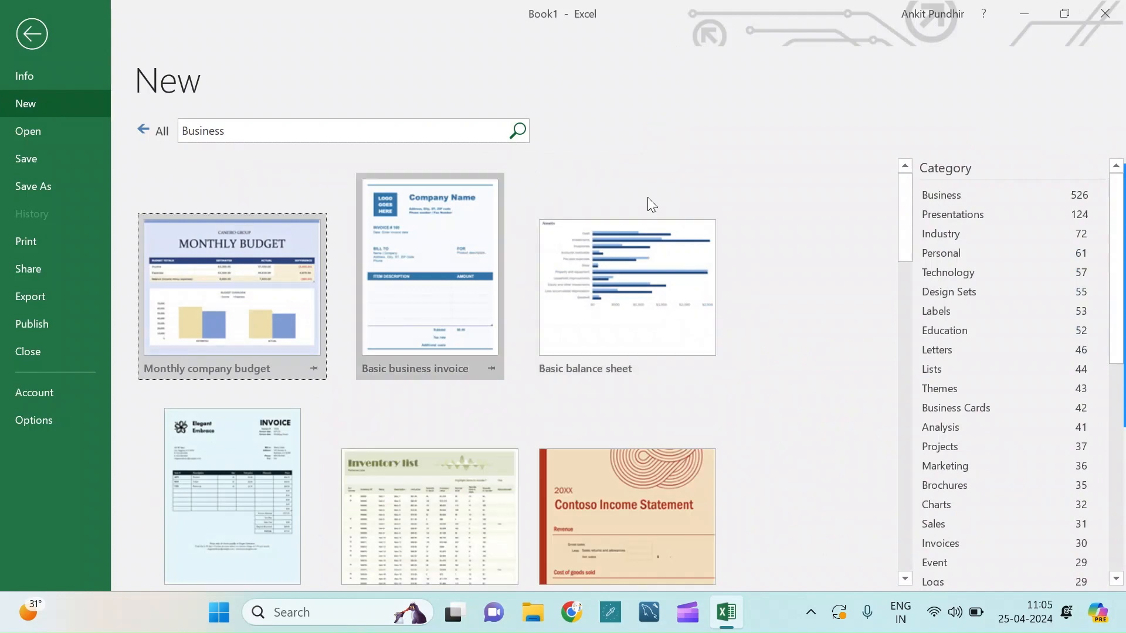
pyautogui.moveTo(905, 253); pyautogui.dragTo(907, 375)
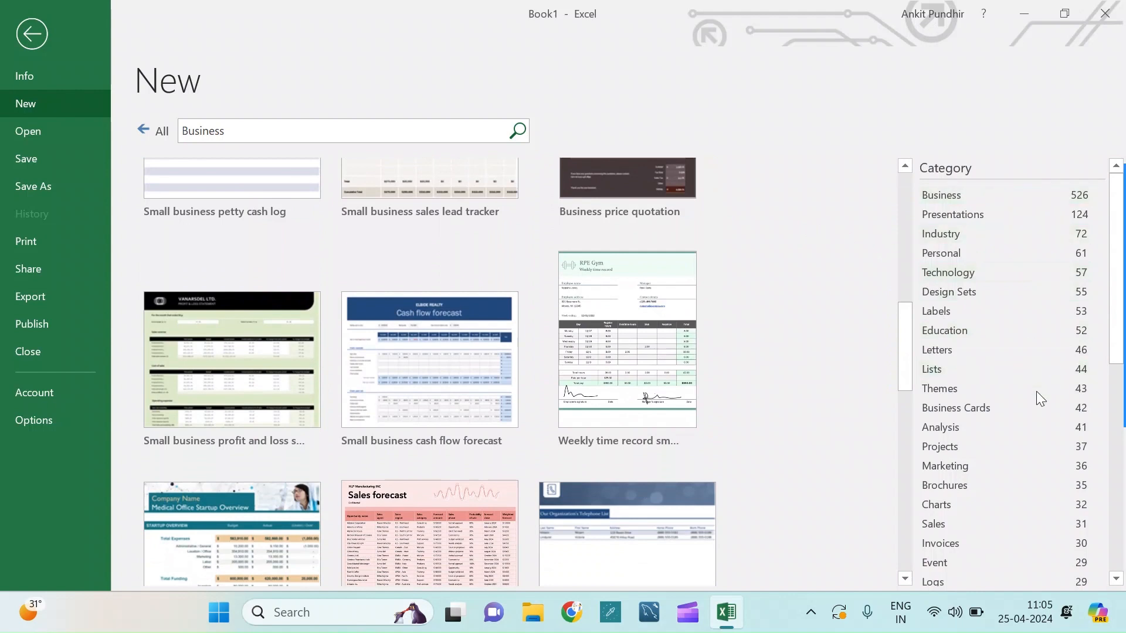
pyautogui.click(1115, 357)
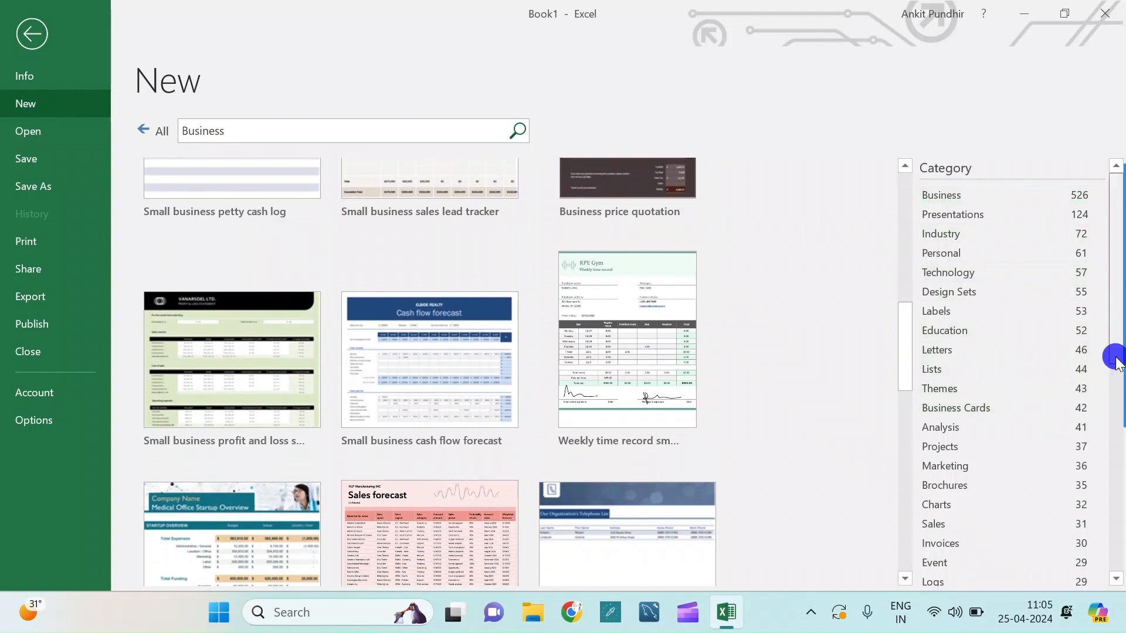
pyautogui.moveTo(1117, 363); pyautogui.dragTo(1089, 323)
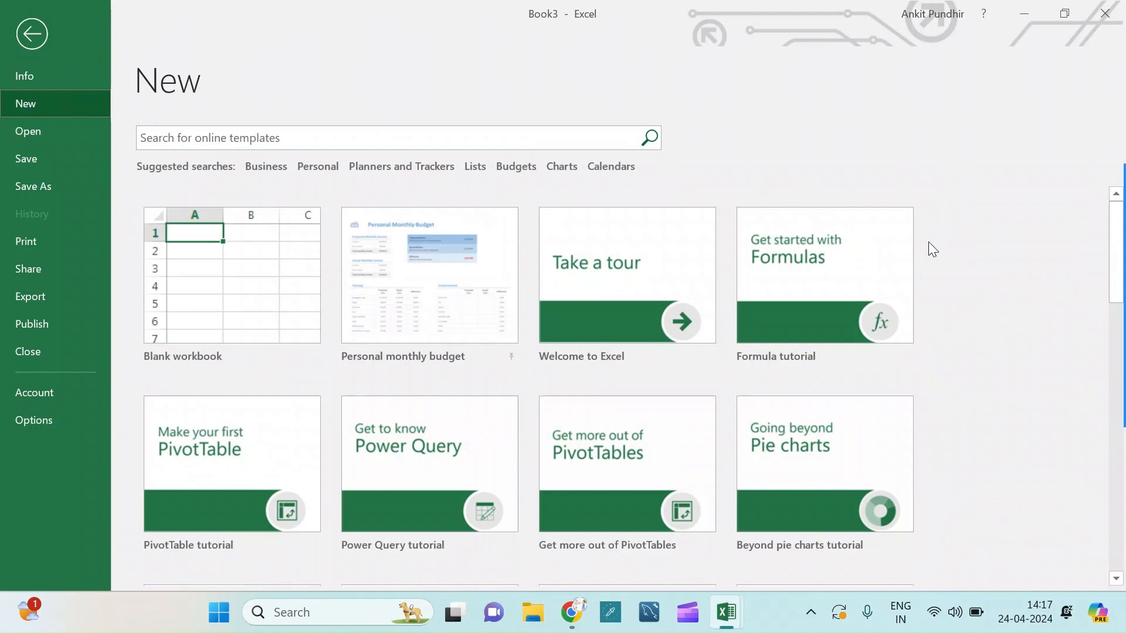
# Create a new blank workbook.
pyautogui.click(208, 278)
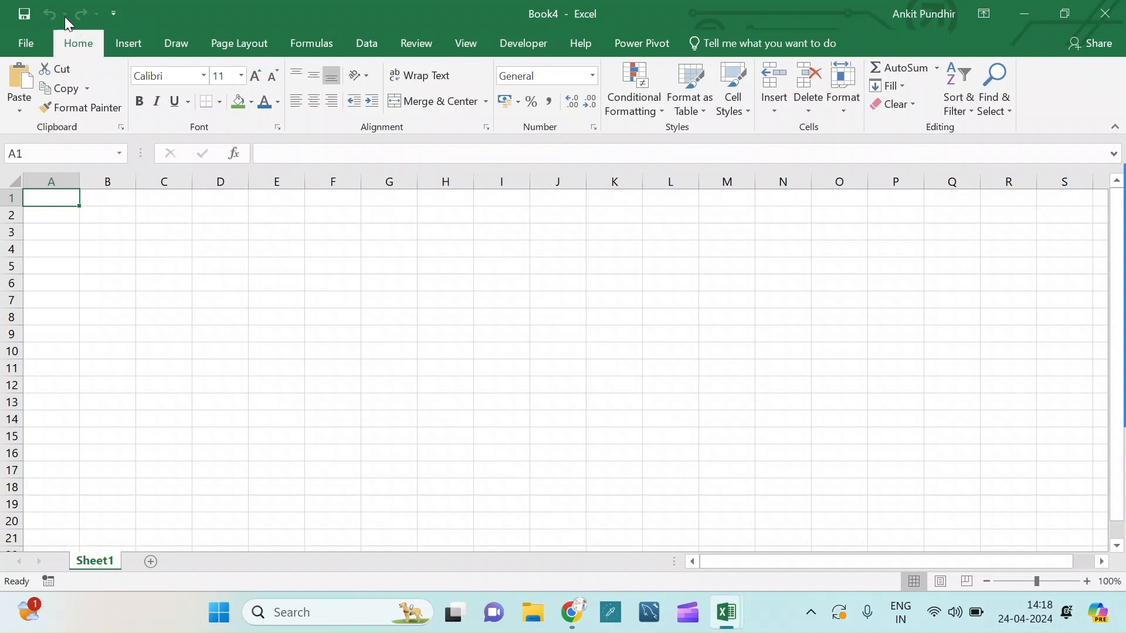
pyautogui.click(110, 14)
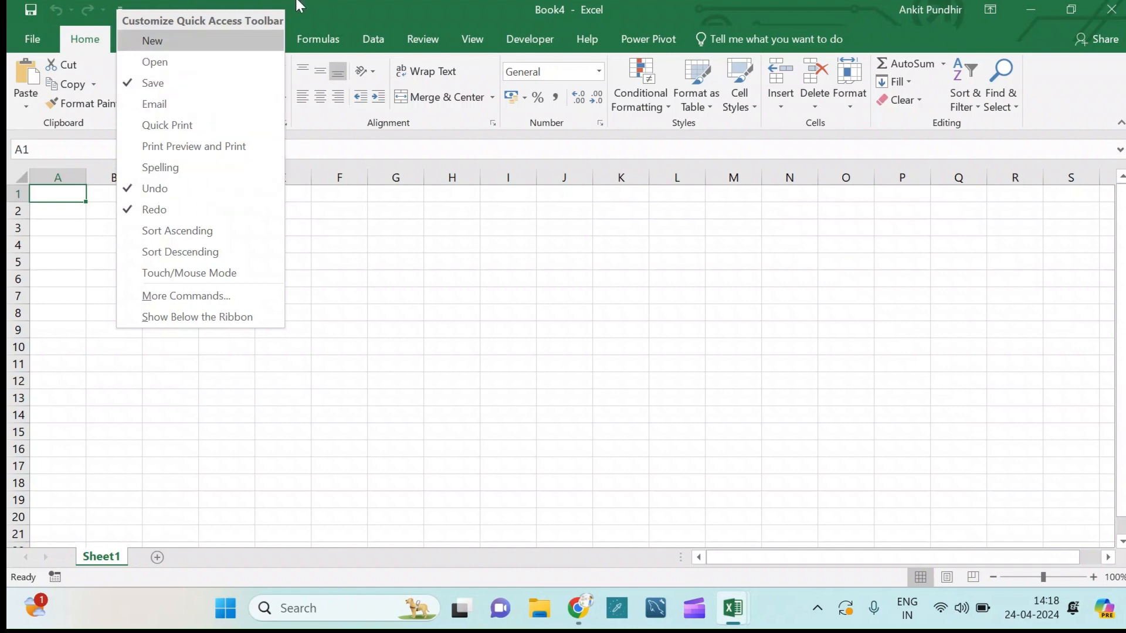
pyautogui.click(267, 4)
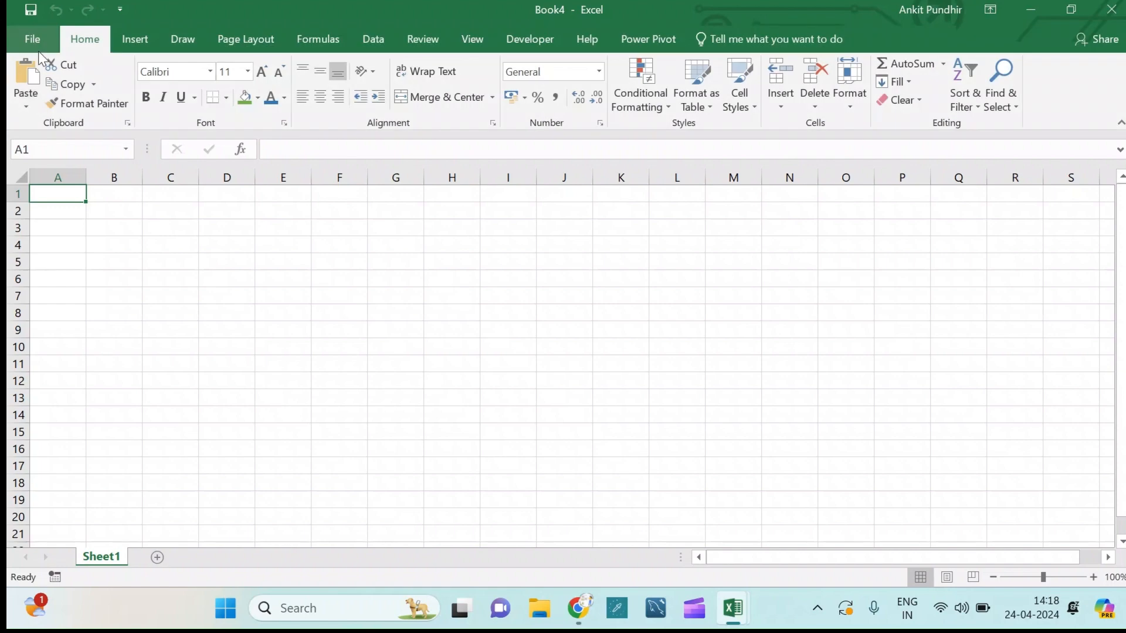
pyautogui.click(136, 43)
pyautogui.click(181, 42)
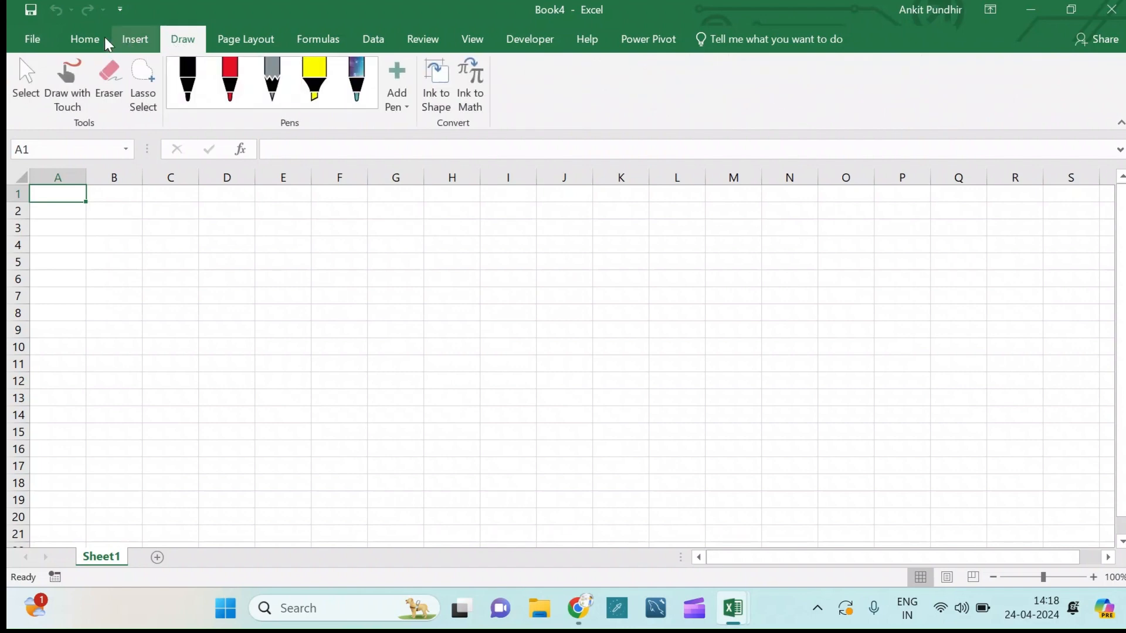
pyautogui.click(85, 41)
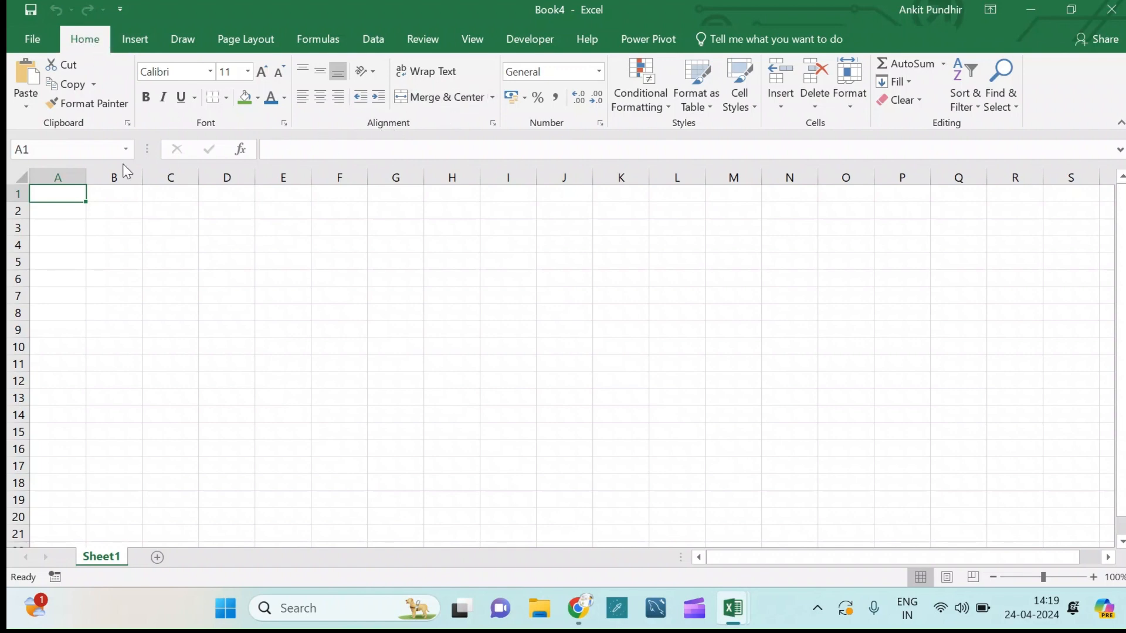
# Enter the headings Ribbon, Tab, Group and Option in cells A1 to D1.
pyautogui.click(70, 195)
pyautogui.doubleClick(70, 194)
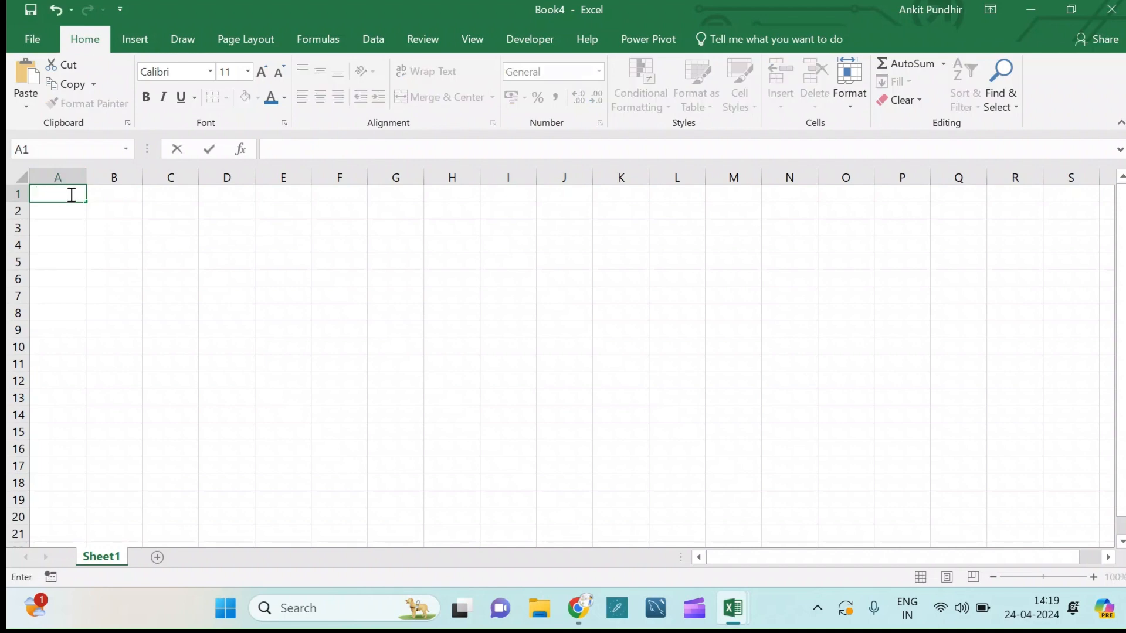
pyautogui.write('Ribbon')
pyautogui.press('Tab')
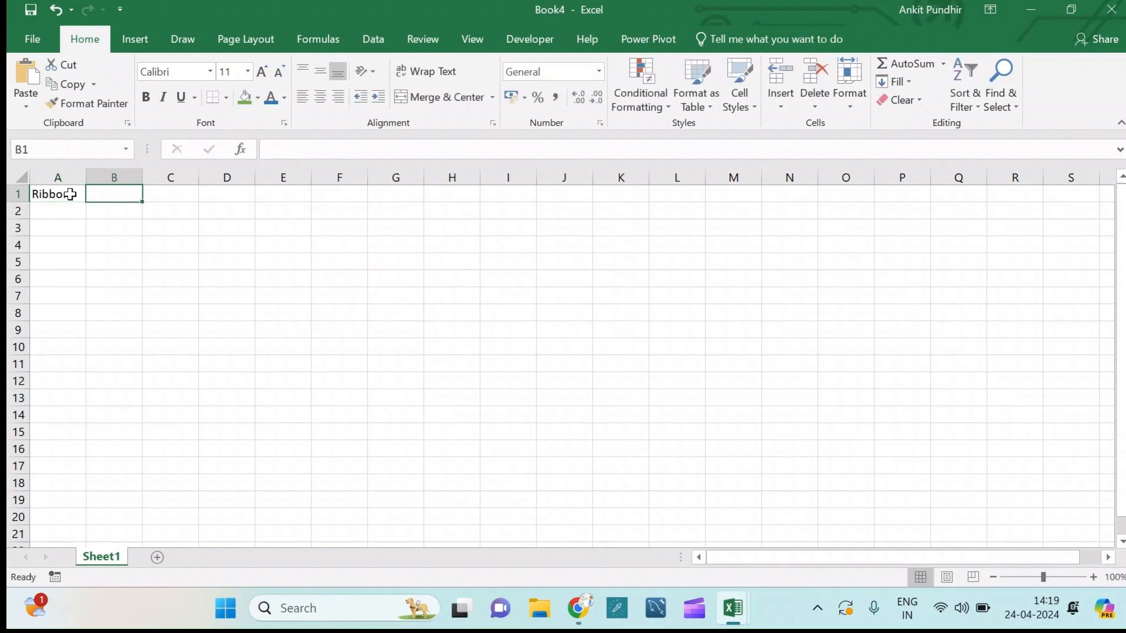
pyautogui.write('Tab')
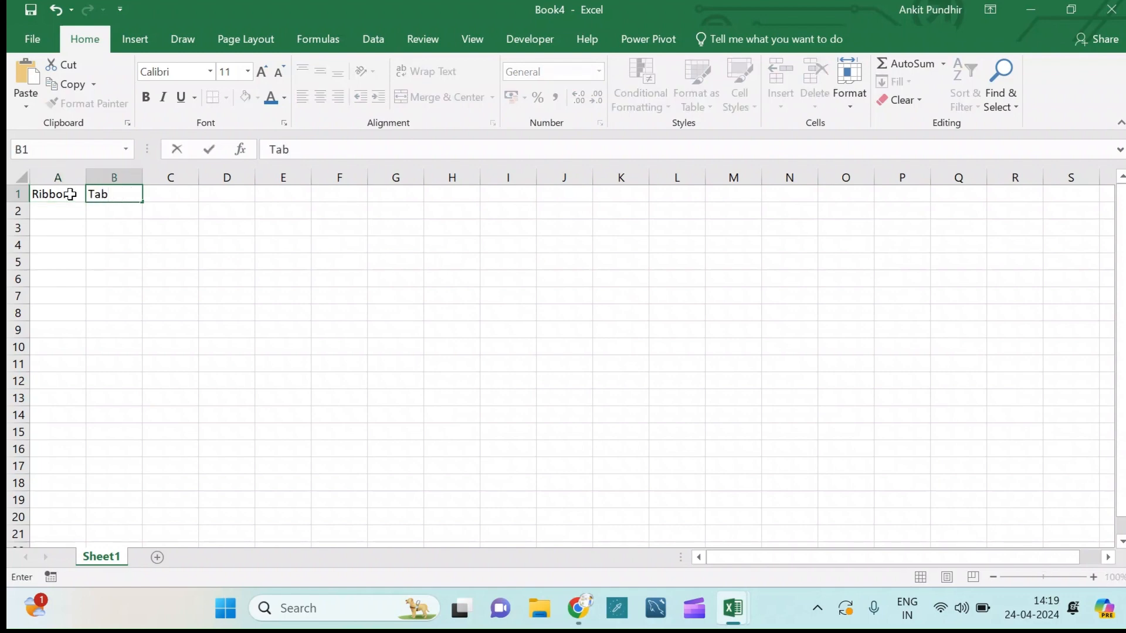
pyautogui.press('Tab')
pyautogui.write('Group')
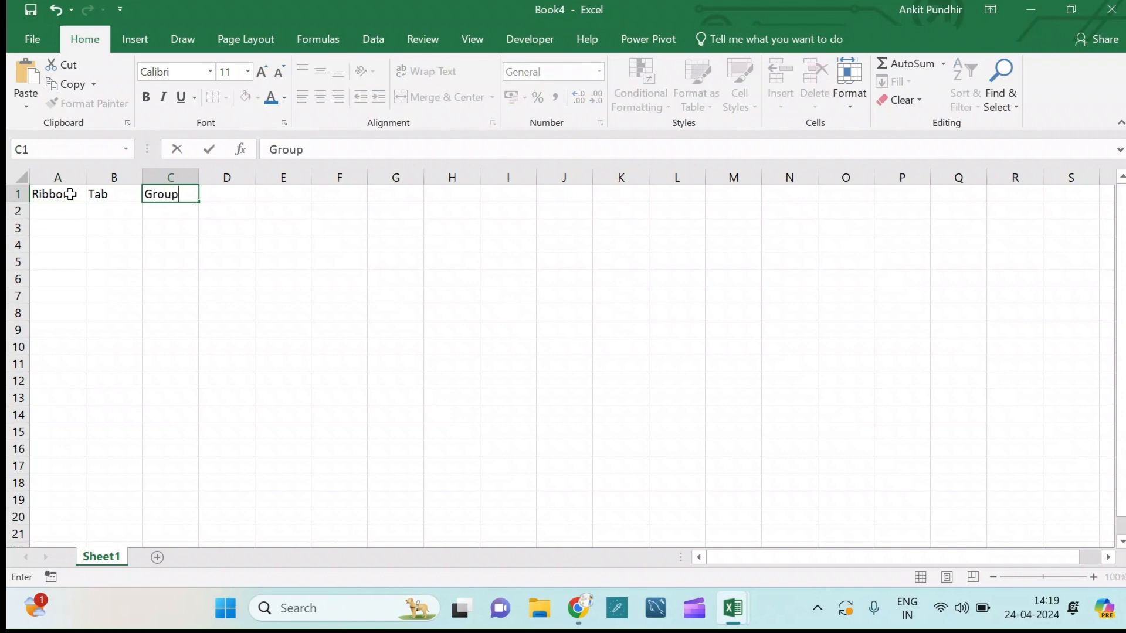
pyautogui.press('Tab')
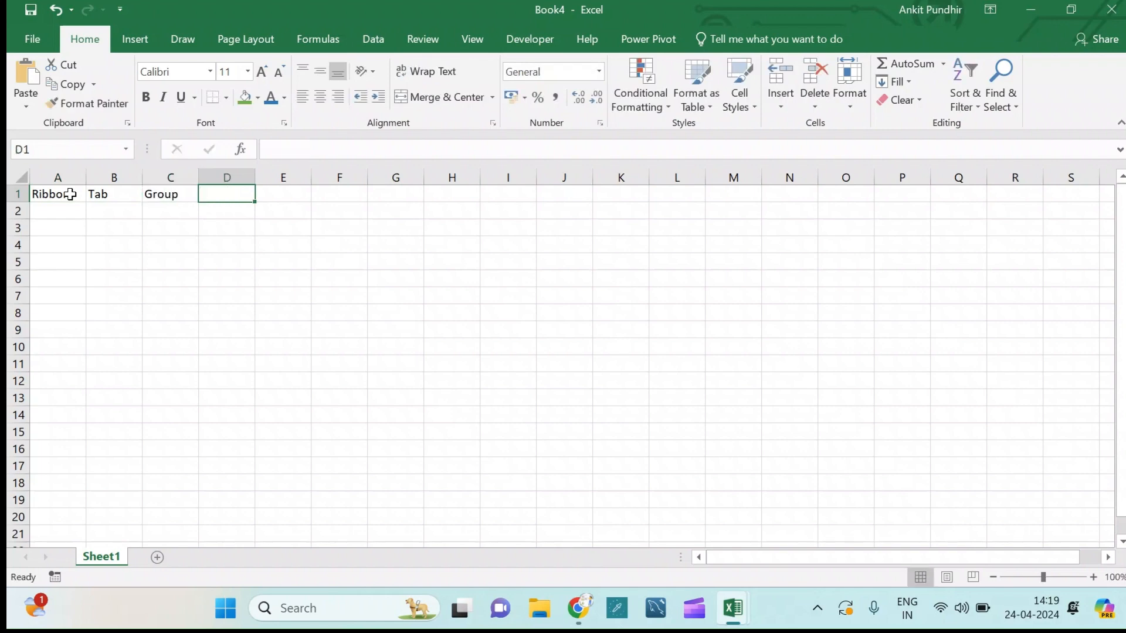
pyautogui.write('Option')
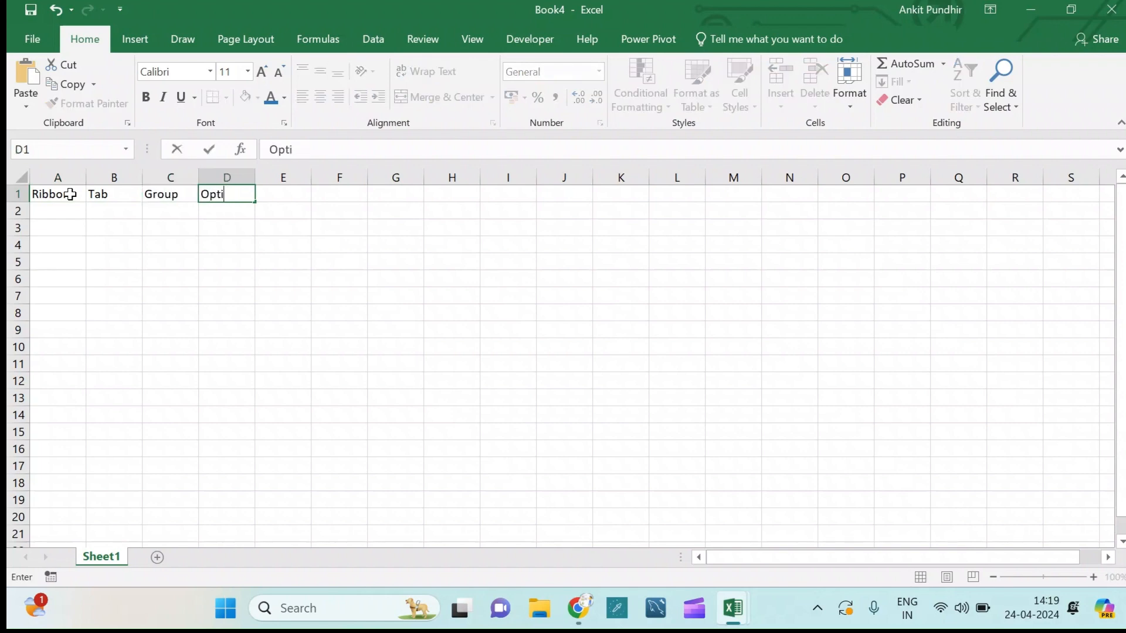
pyautogui.click(88, 244)
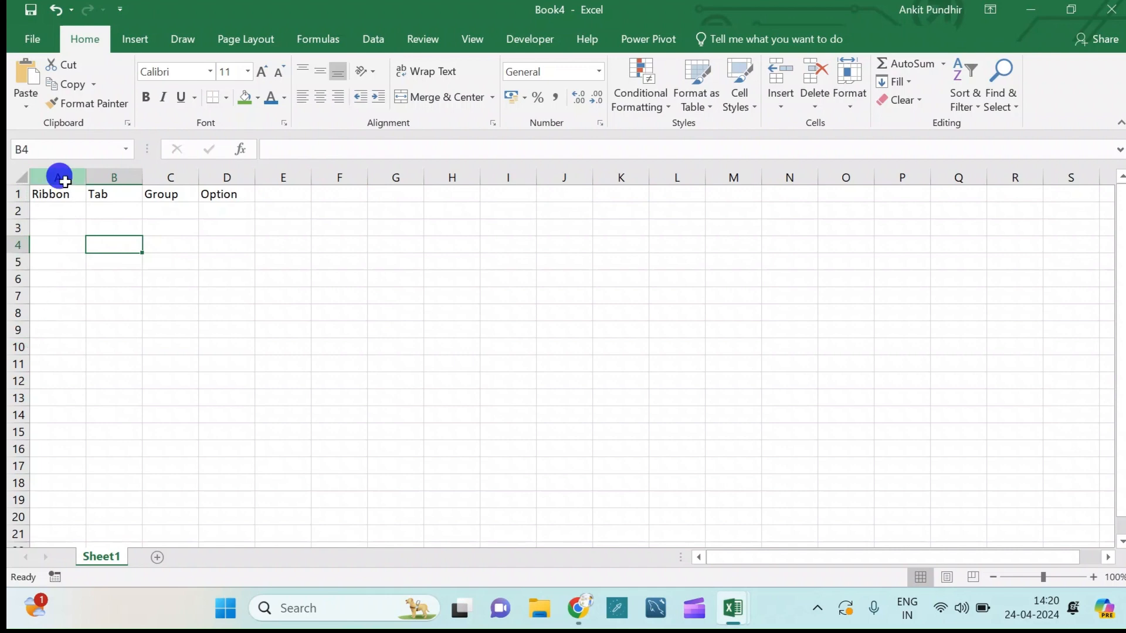
# Highlight columns A to C and rows 1 to 3, finishing with column B and row 3 selected together to show their intersection.
pyautogui.keyDown('ctrl'); pyautogui.click(60, 177); pyautogui.keyUp('ctrl')
pyautogui.keyDown('ctrl'); pyautogui.click(112, 177); pyautogui.keyUp('ctrl')
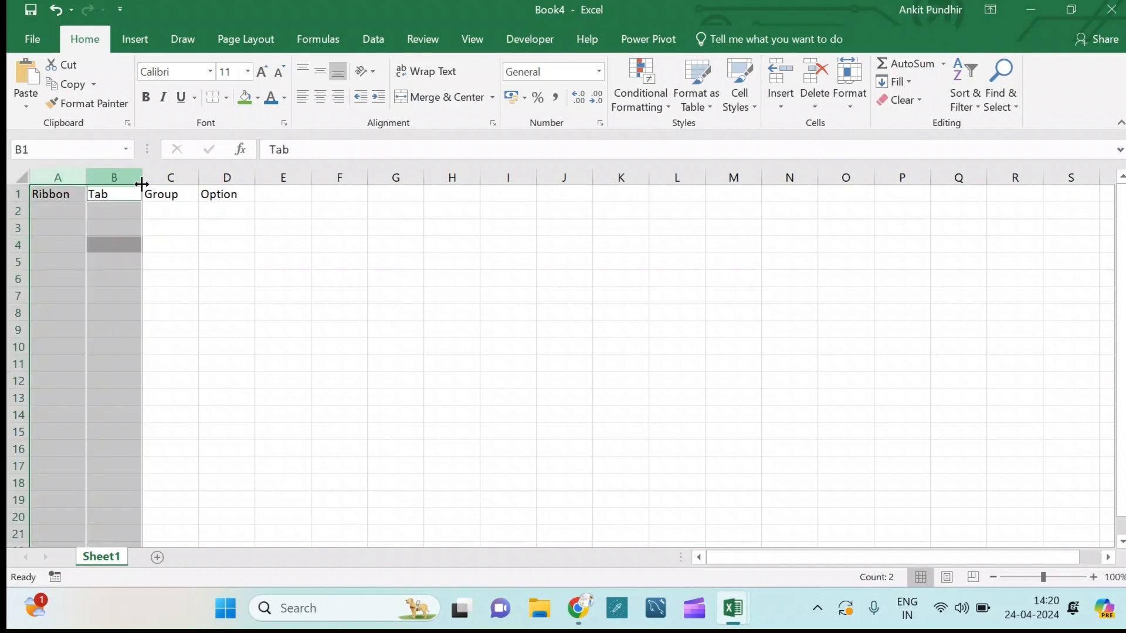
pyautogui.click(156, 177)
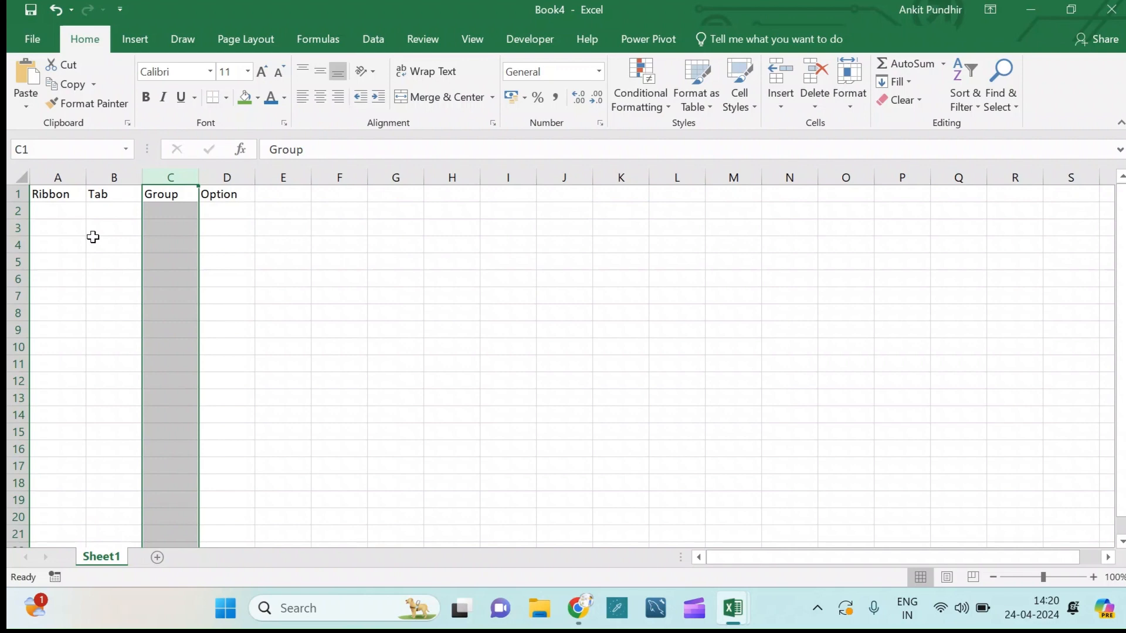
pyautogui.click(71, 175)
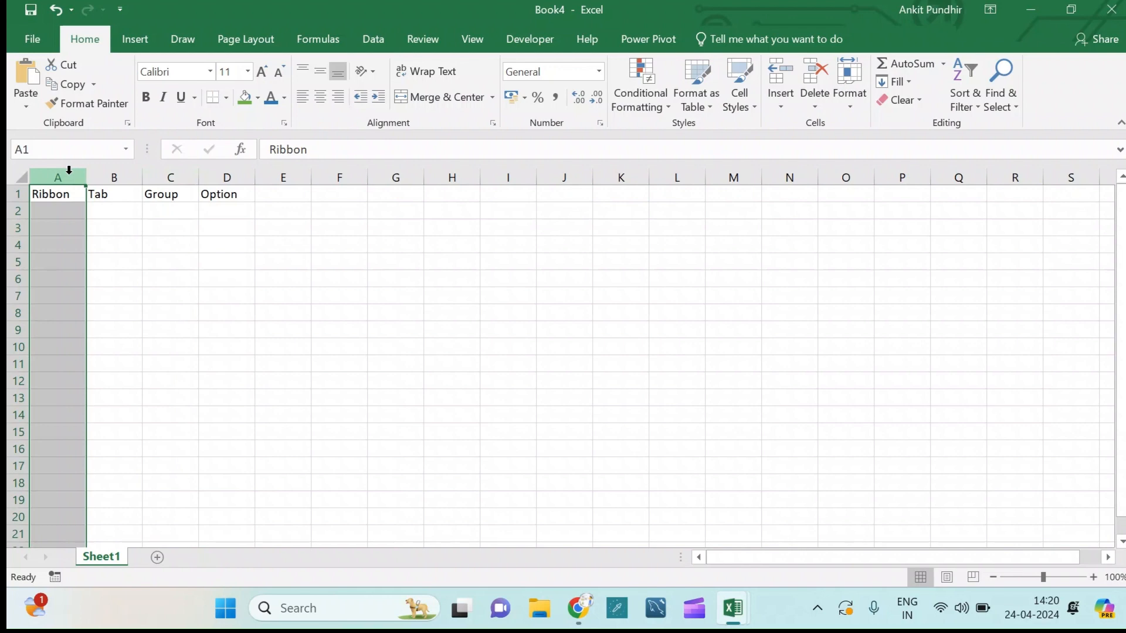
pyautogui.click(19, 193)
pyautogui.click(18, 210)
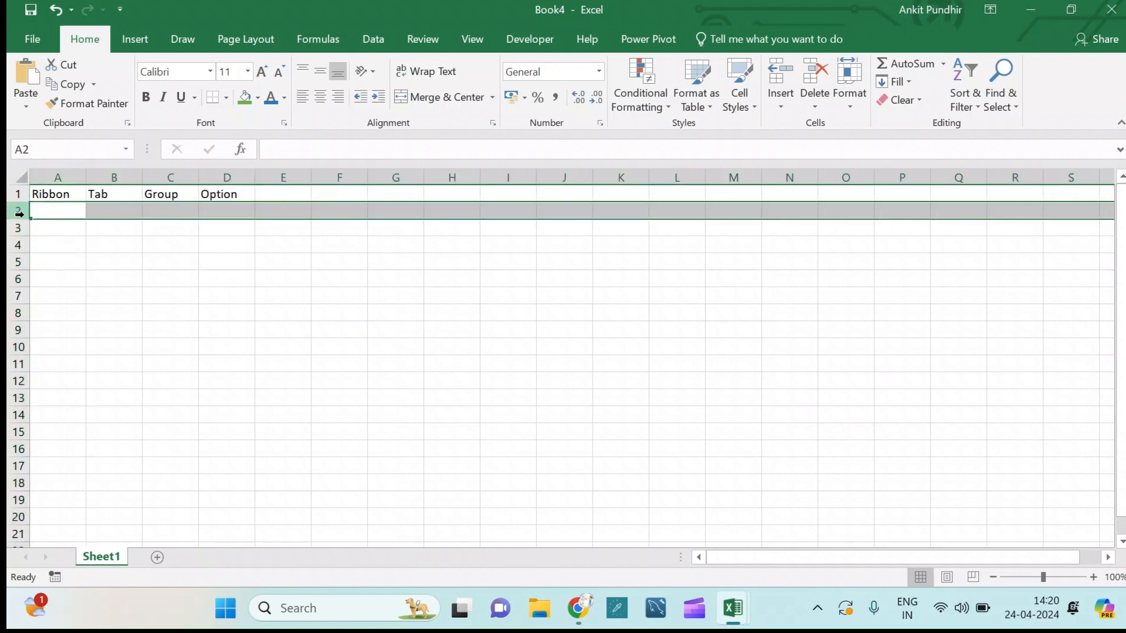
pyautogui.click(19, 228)
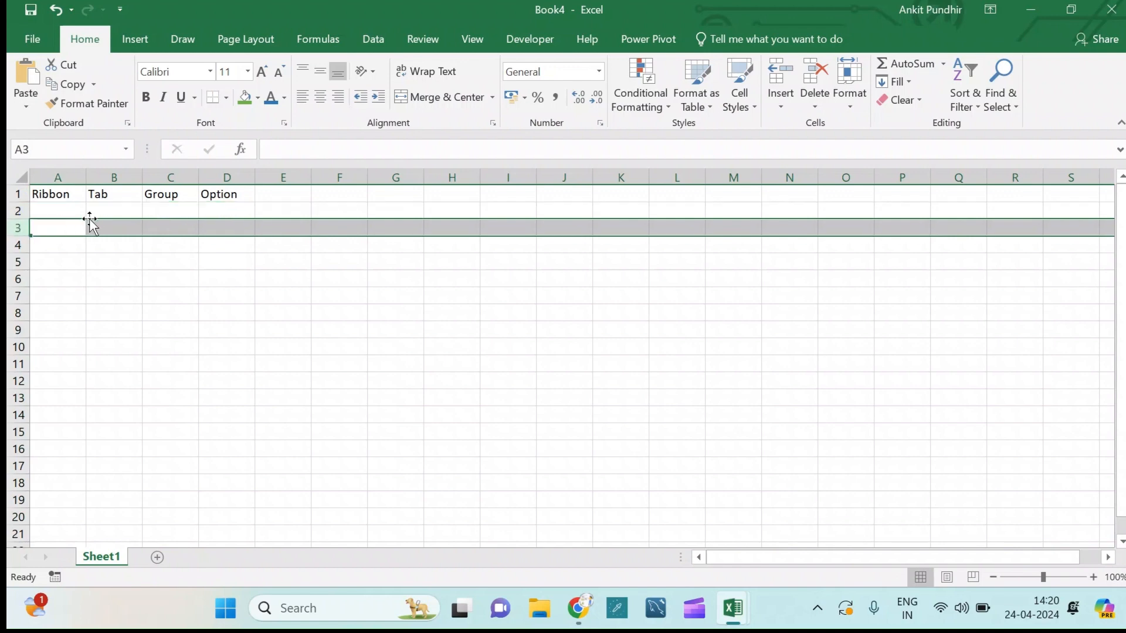
pyautogui.click(114, 177)
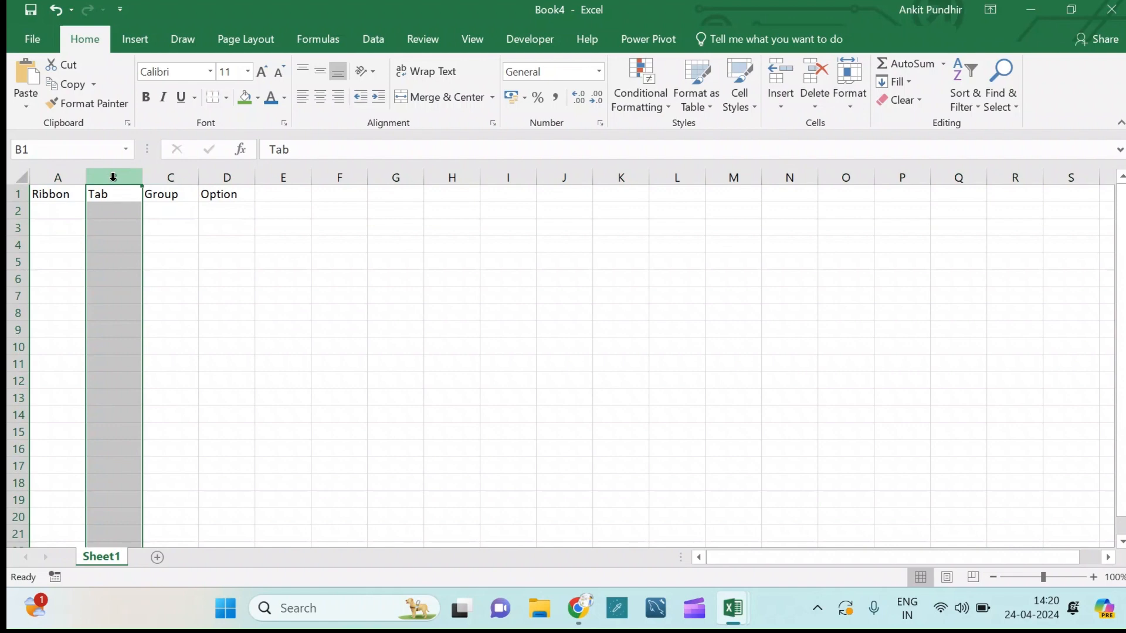
pyautogui.keyDown('ctrl'); pyautogui.click(16, 228); pyautogui.keyUp('ctrl')
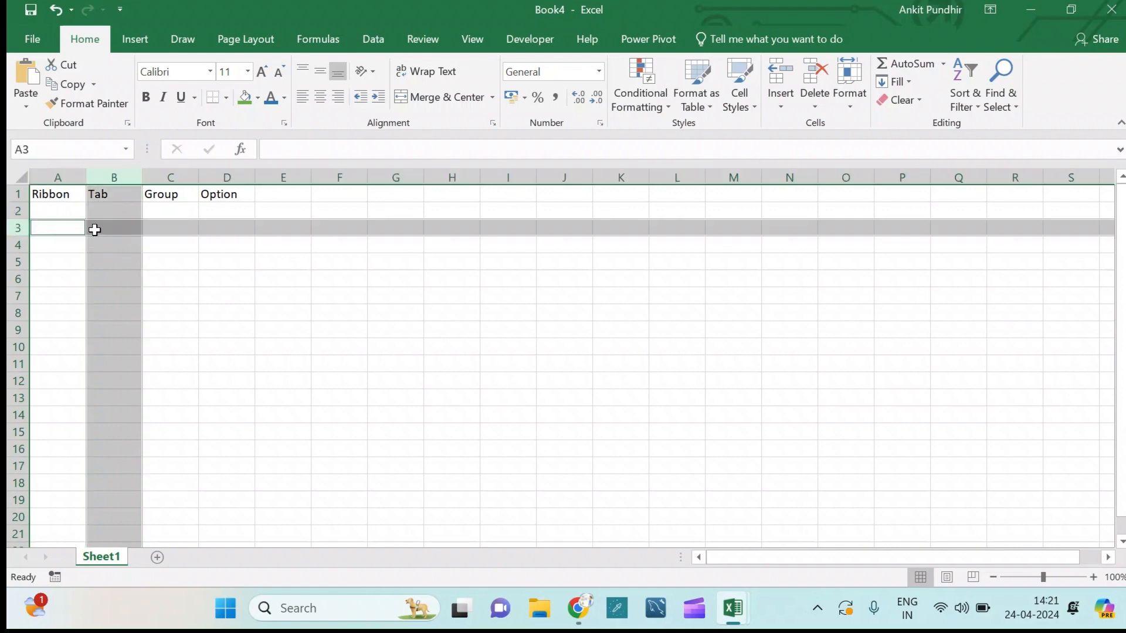
# Enter the text Excel in cell B3 and clear the cell again.
pyautogui.click(123, 229)
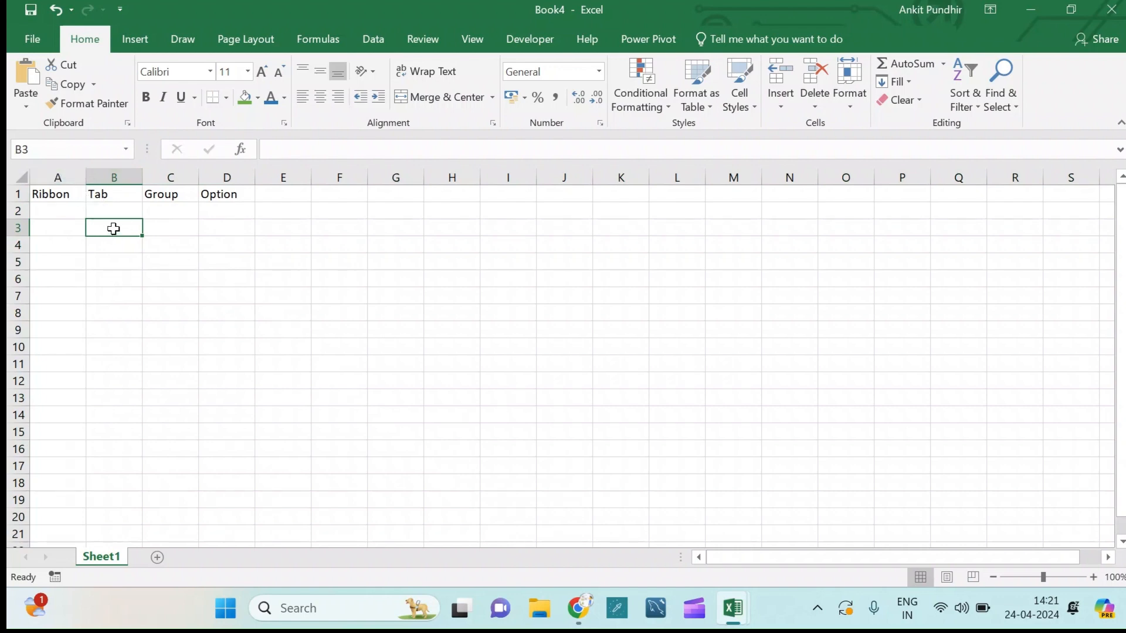
pyautogui.write('Excel')
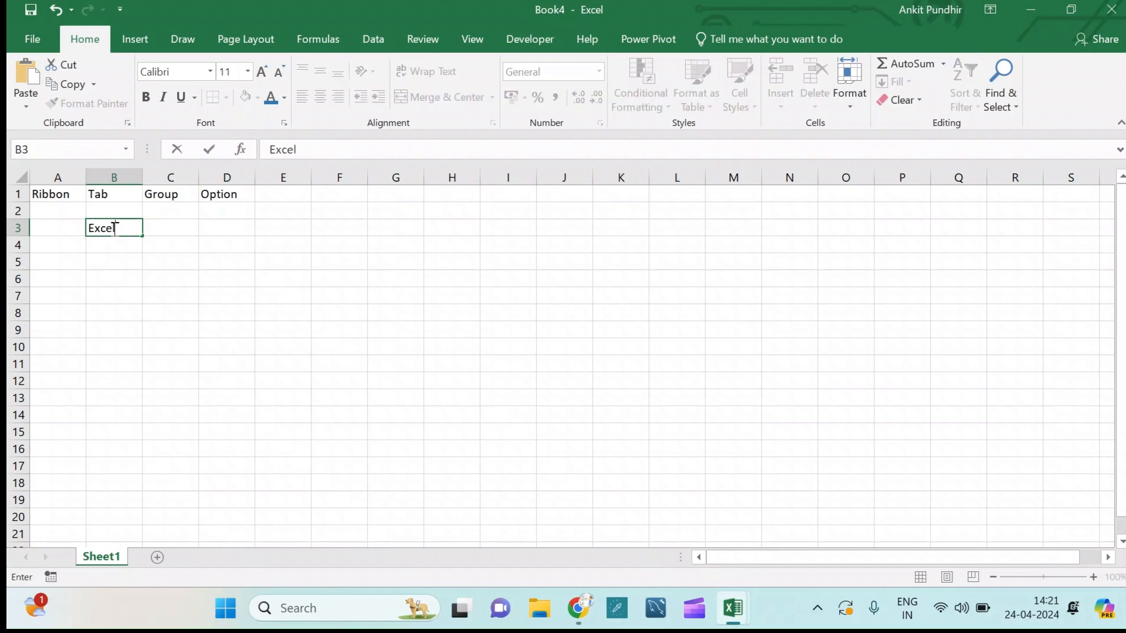
pyautogui.click(171, 233)
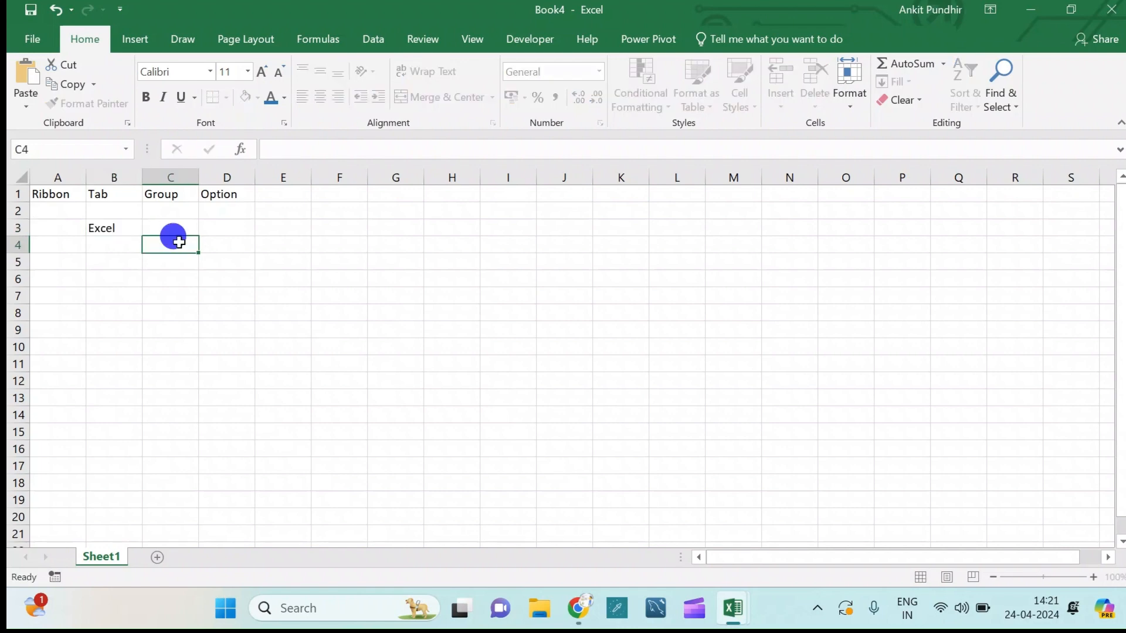
pyautogui.click(129, 232)
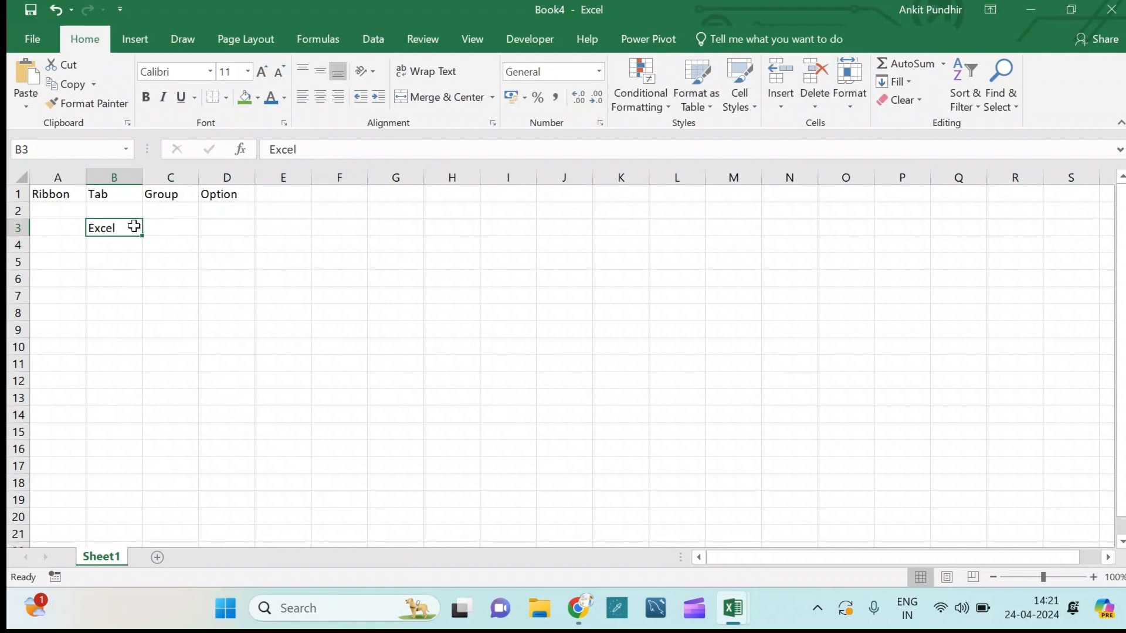
pyautogui.press('BackSpace')
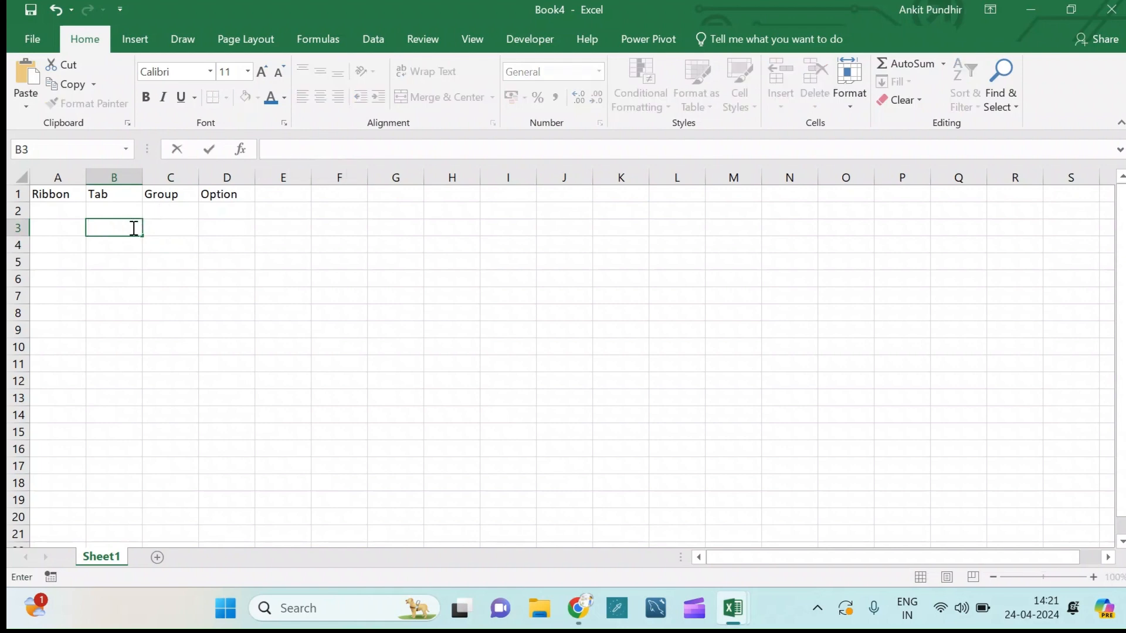
pyautogui.click(136, 246)
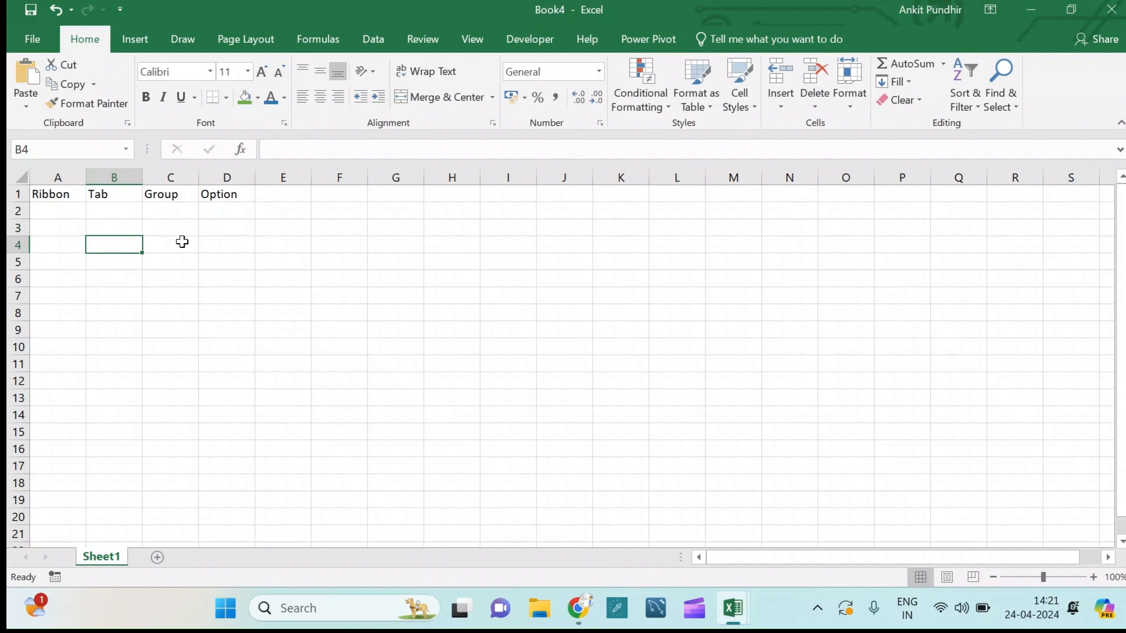
# Jump directly to cell G24 by its reference and return to cell A1 the same way.
pyautogui.click(57, 151)
pyautogui.write('G24')
pyautogui.press('Return')
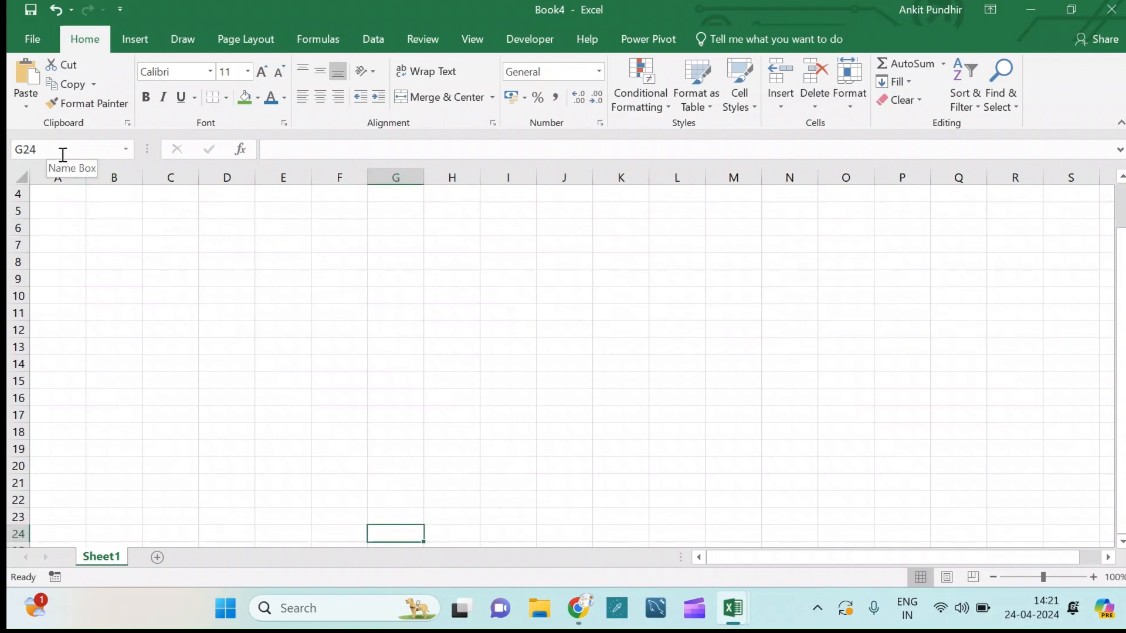
pyautogui.click(63, 154)
pyautogui.write('A1')
pyautogui.press('Return')
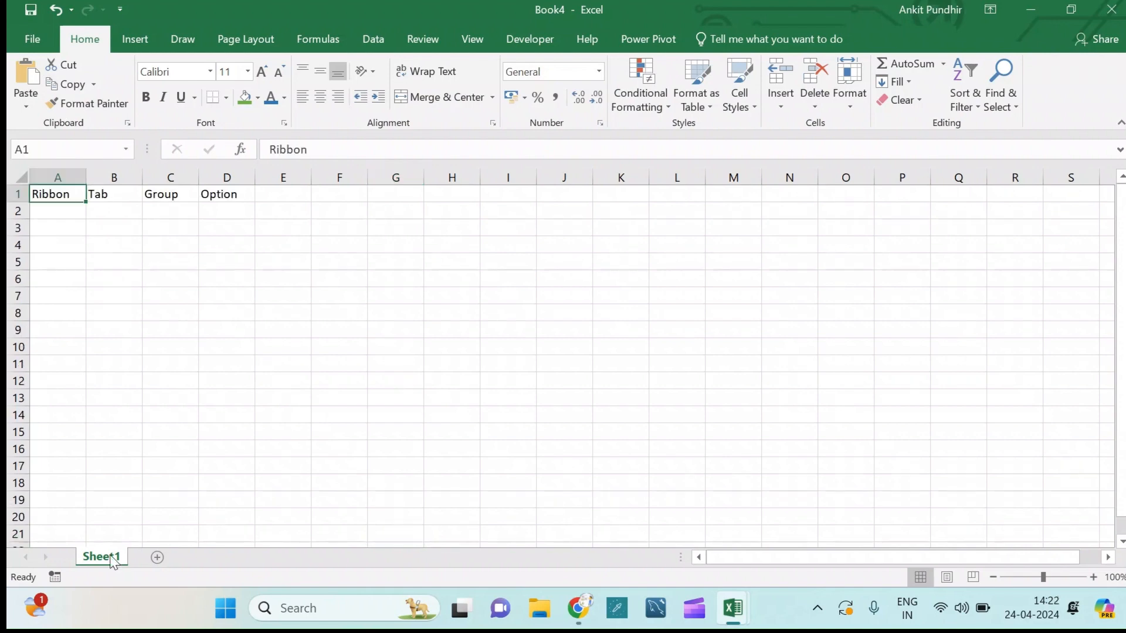
# Add two new worksheets to the workbook and return to Sheet1.
pyautogui.click(157, 556)
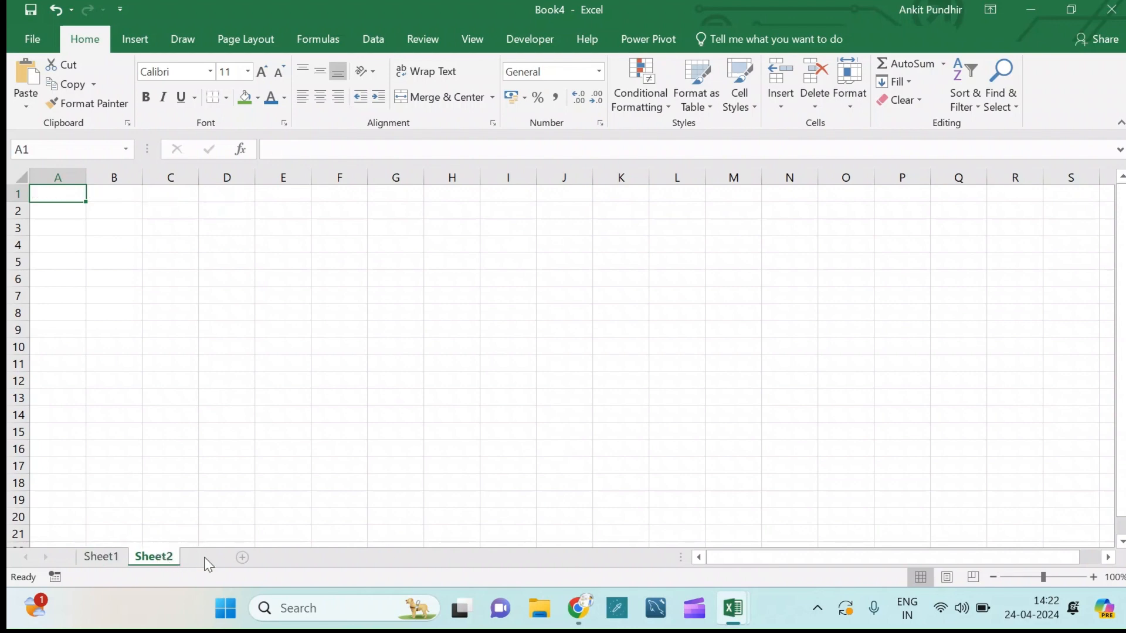
pyautogui.click(204, 557)
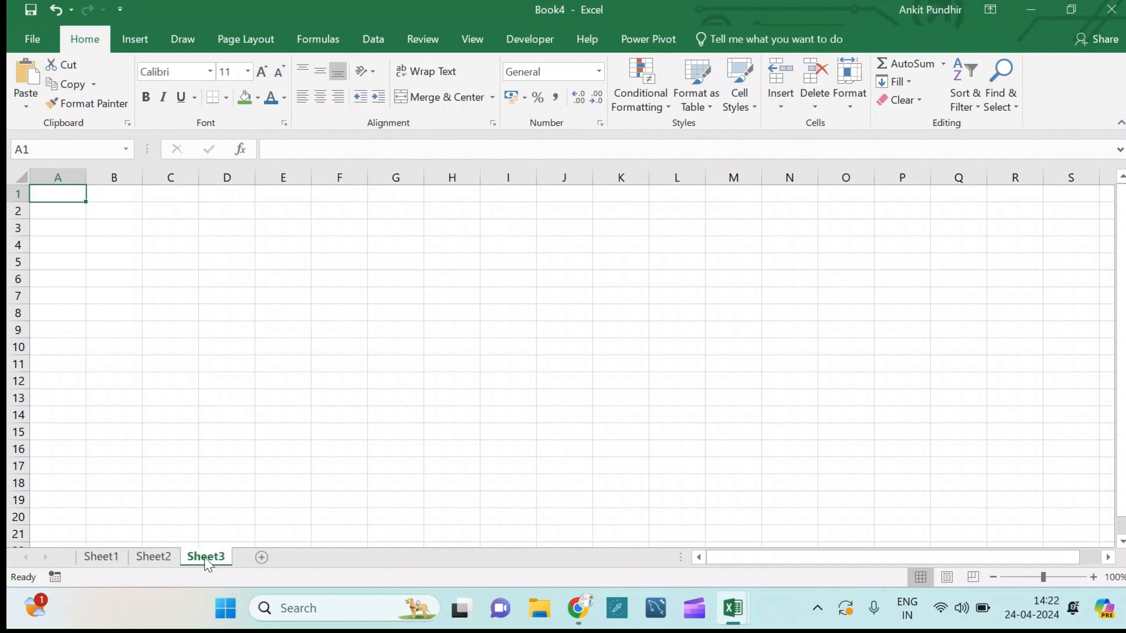
pyautogui.click(108, 558)
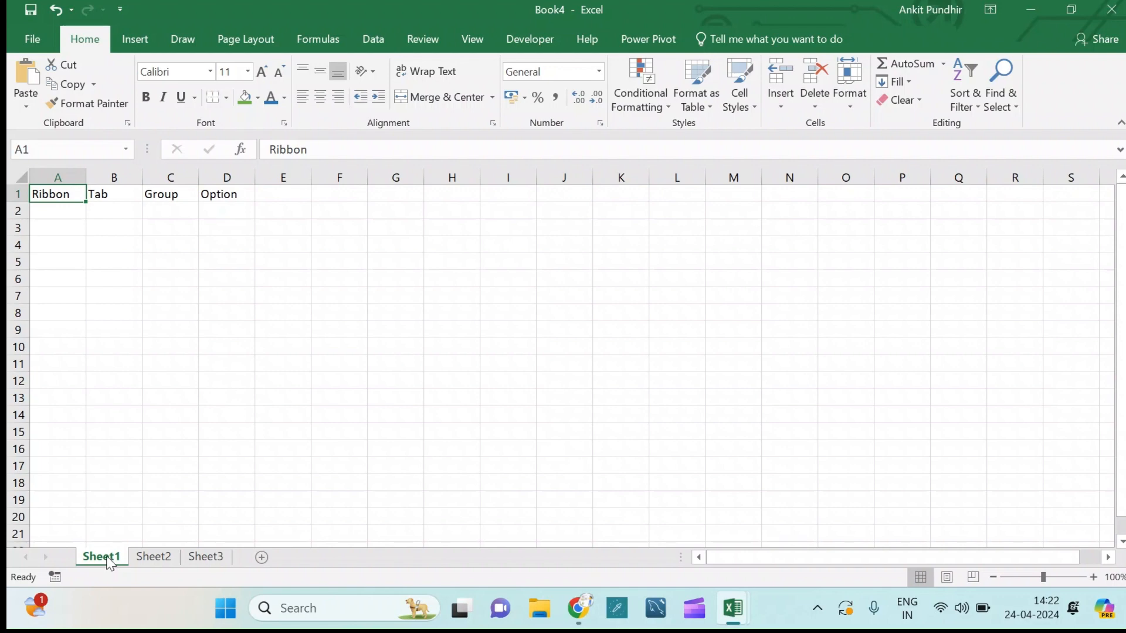
# Rename the Sheet1 worksheet as Basics.
pyautogui.doubleClick(103, 557)
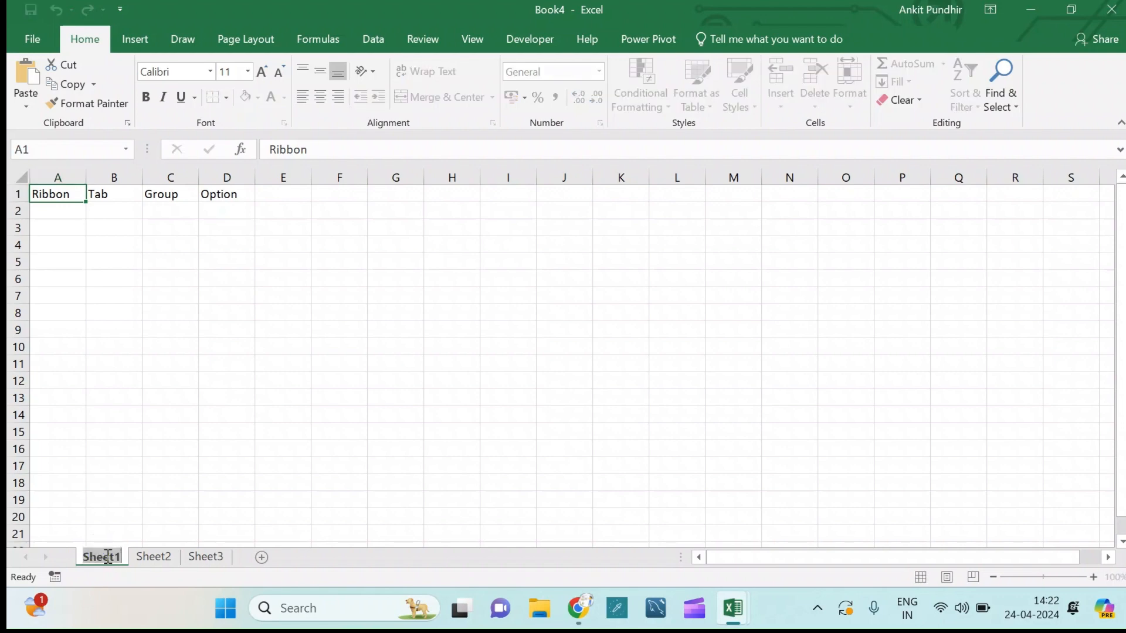
pyautogui.write('Bas')
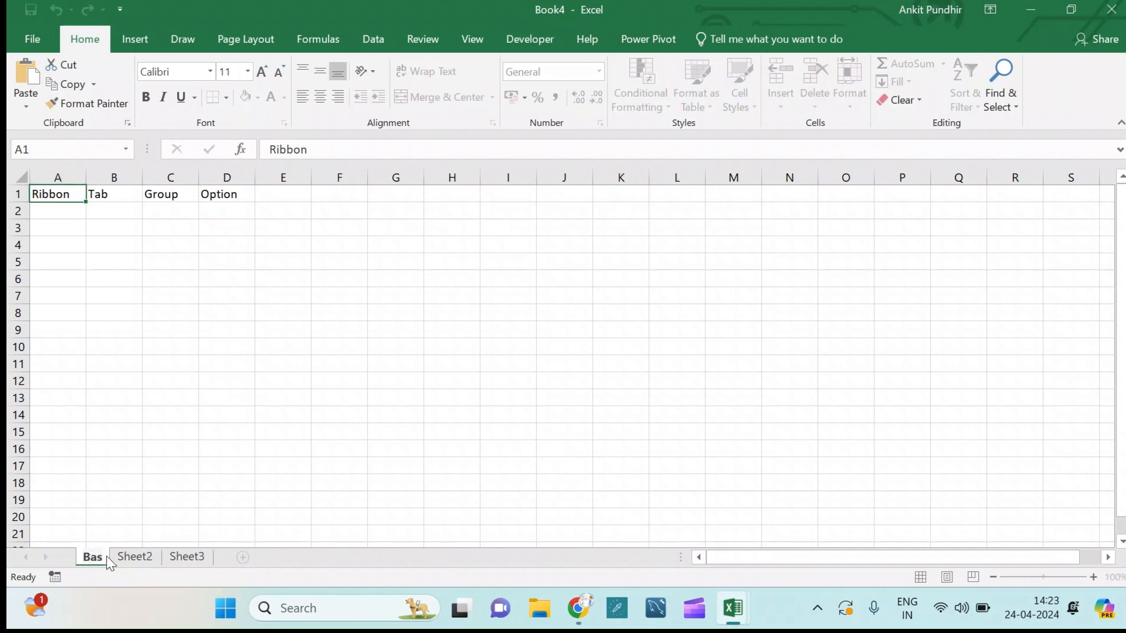
pyautogui.write('ics')
pyautogui.press('Return')
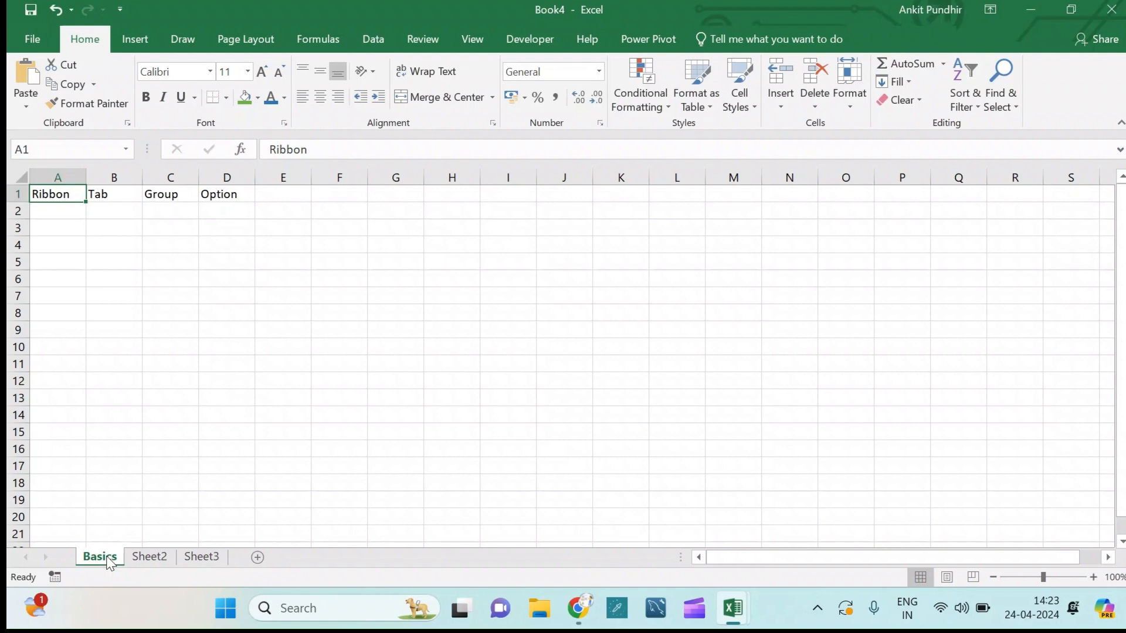
# Look at the sheet protection options for the Basics sheet and close them without applying protection.
pyautogui.click(106, 558)
pyautogui.rightClick(106, 558)
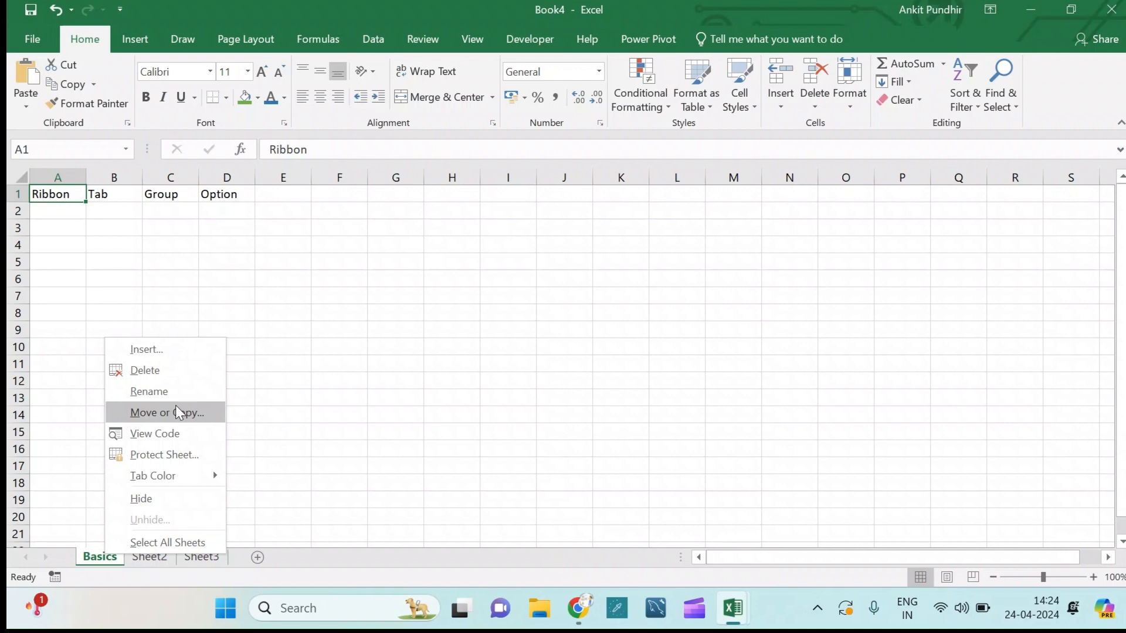
pyautogui.click(174, 462)
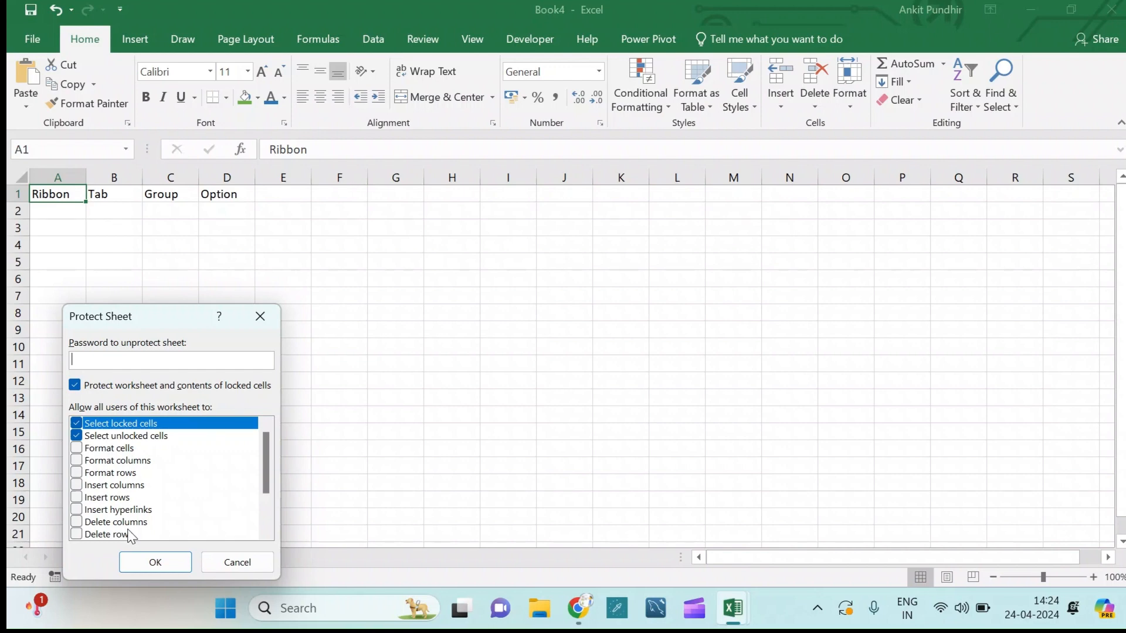
pyautogui.click(240, 565)
# Set the tab color of the Basics sheet to the blue theme color.
pyautogui.rightClick(105, 557)
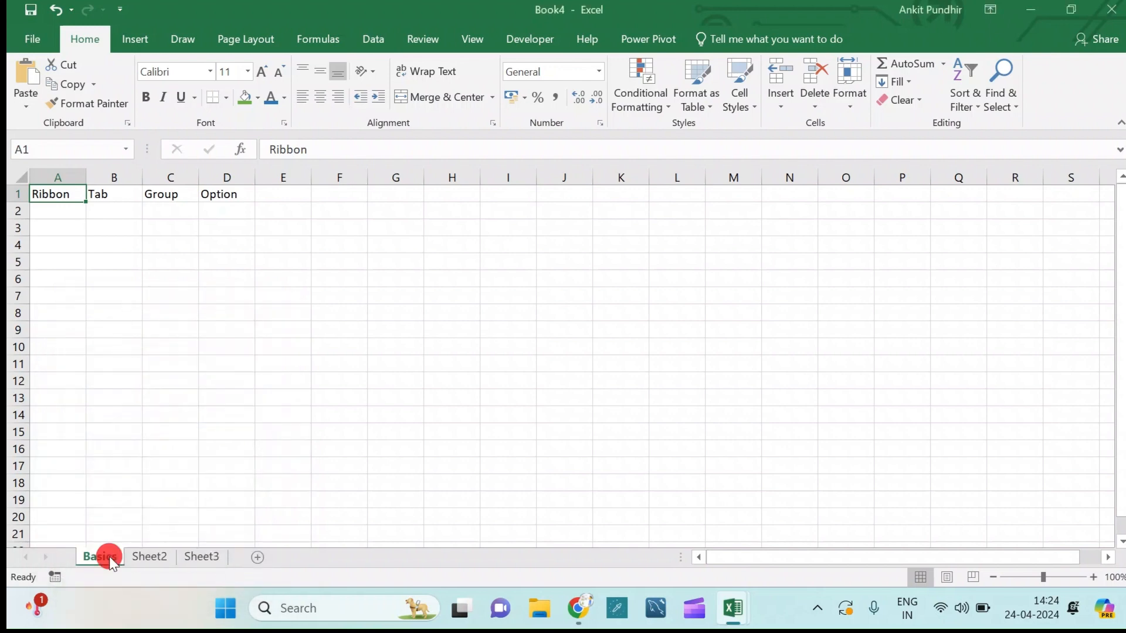
pyautogui.moveTo(200, 488)
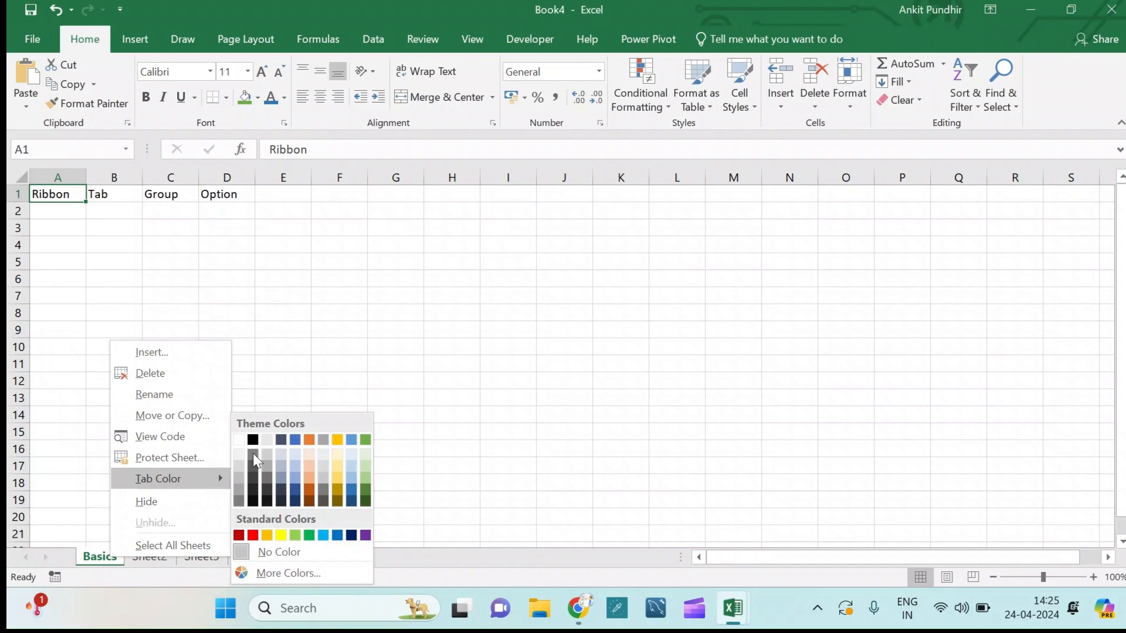
pyautogui.click(297, 441)
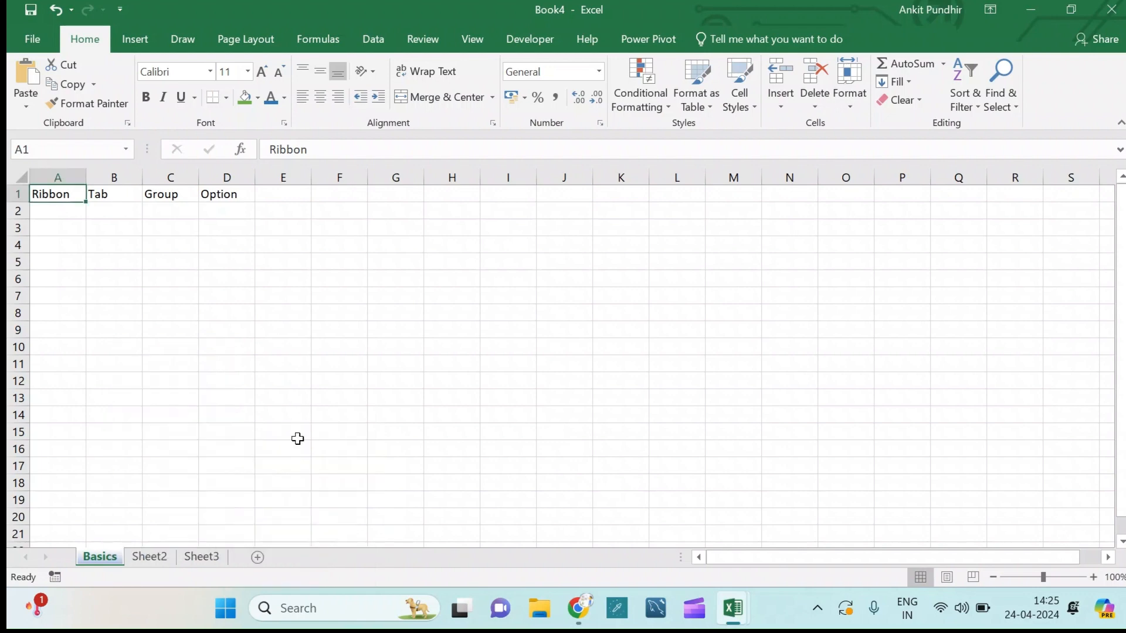
# Hide the Basics sheet and unhide it again.
pyautogui.rightClick(110, 553)
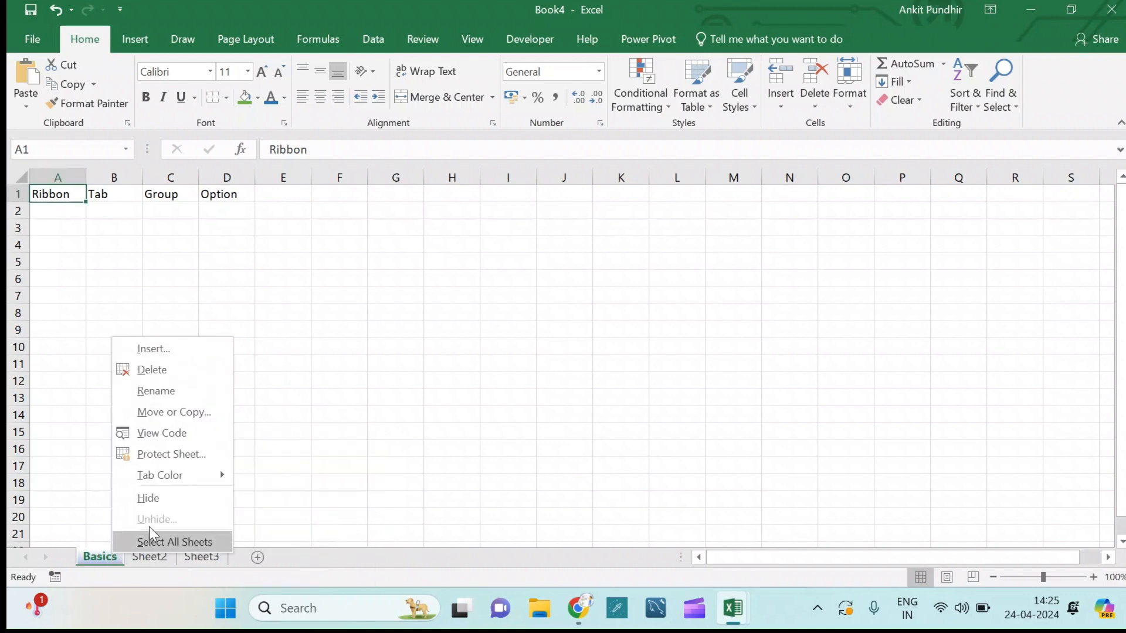
pyautogui.click(196, 498)
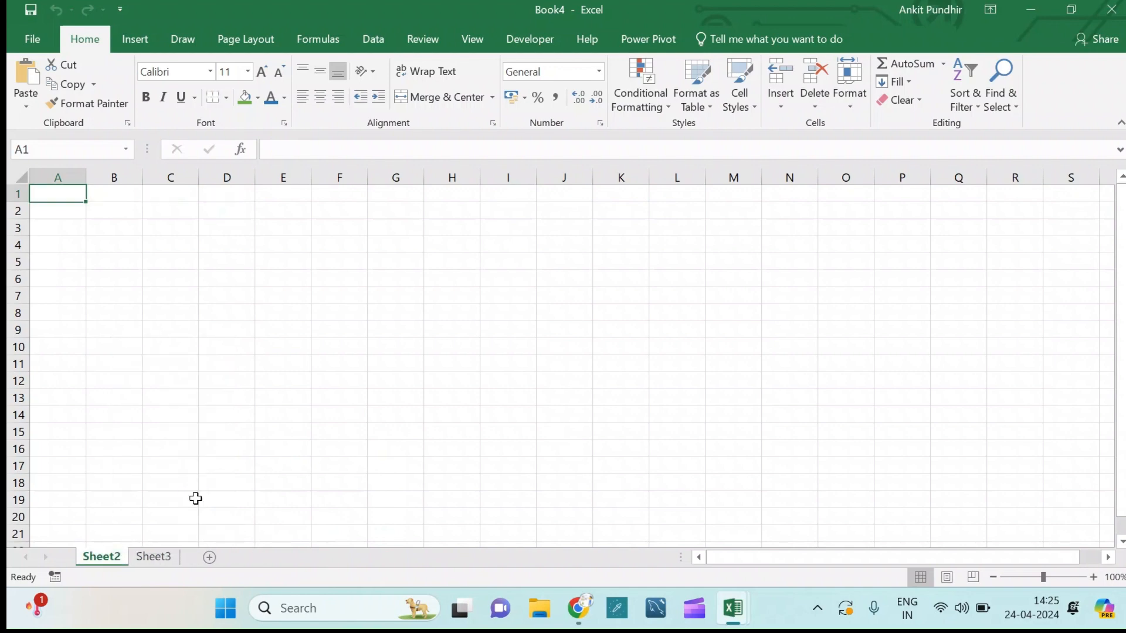
pyautogui.rightClick(117, 562)
pyautogui.click(150, 521)
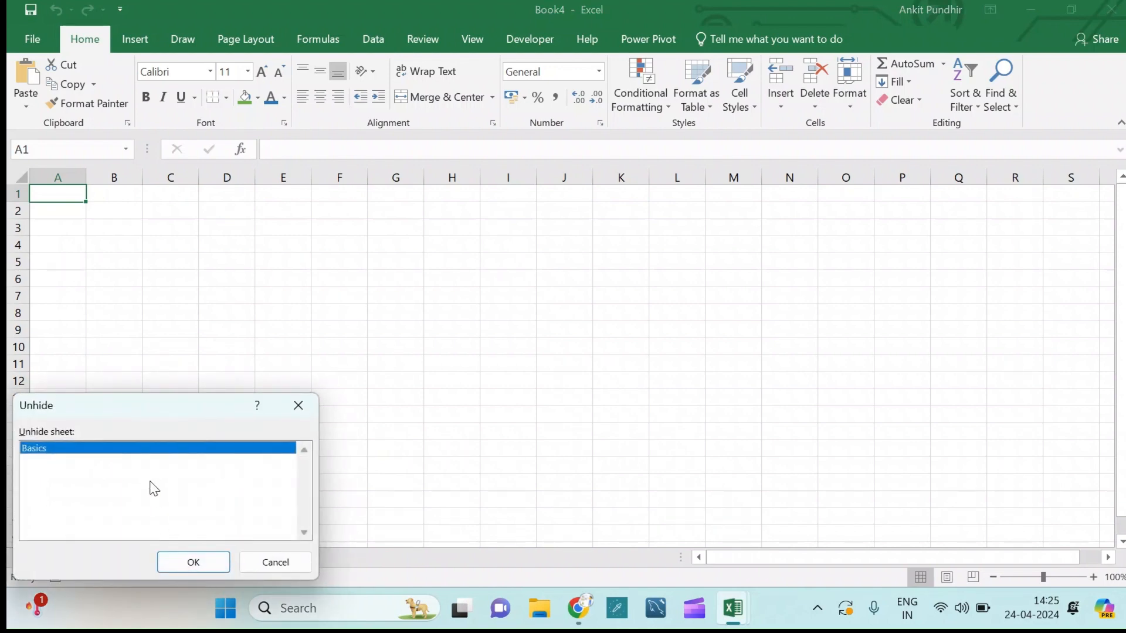
pyautogui.click(201, 563)
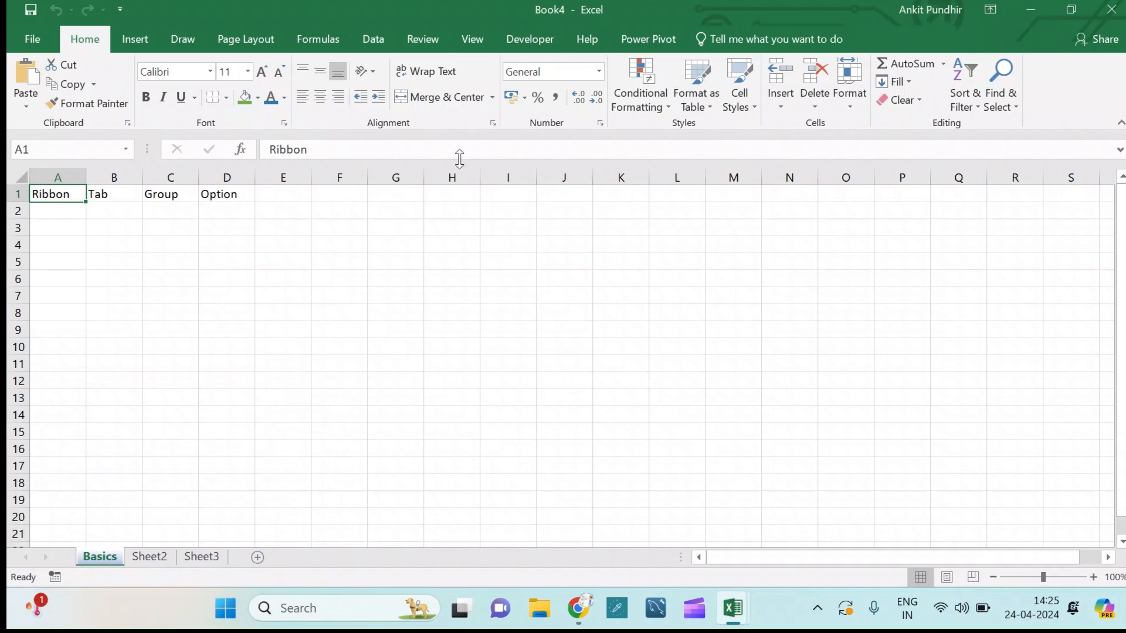
# Zoom the Basics sheet in to 140%.
pyautogui.moveTo(784, 560)
pyautogui.mouseDown()
pyautogui.moveTo(827, 550)
pyautogui.moveTo(915, 573)
pyautogui.moveTo(795, 578)
pyautogui.mouseUp()
pyautogui.moveTo(1123, 506); pyautogui.dragTo(1123, 428)
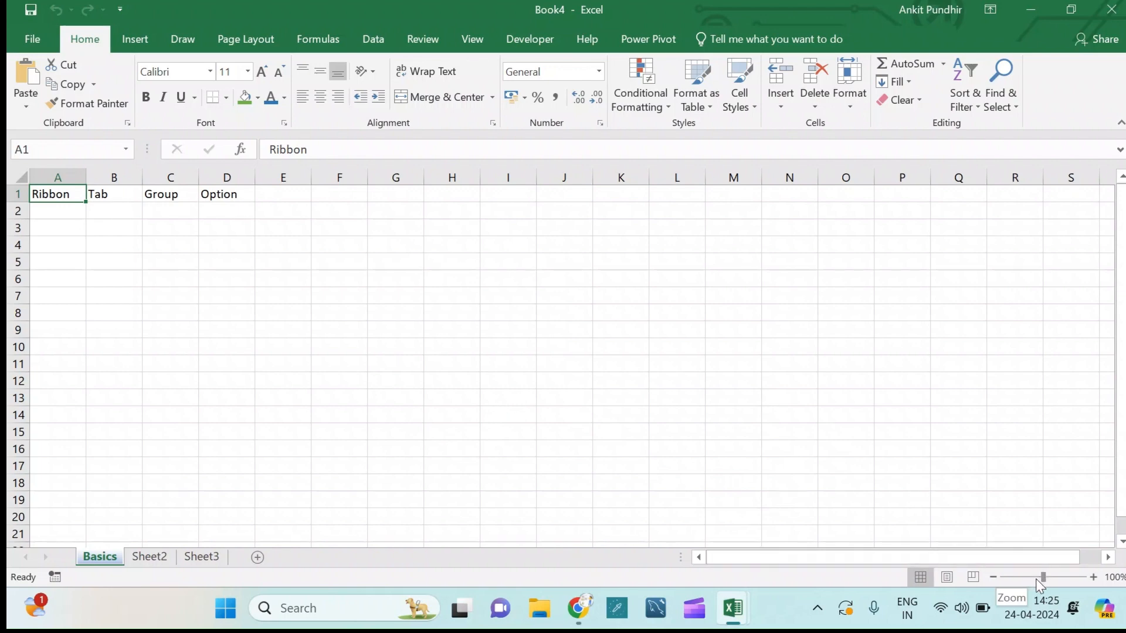
pyautogui.click(1090, 578)
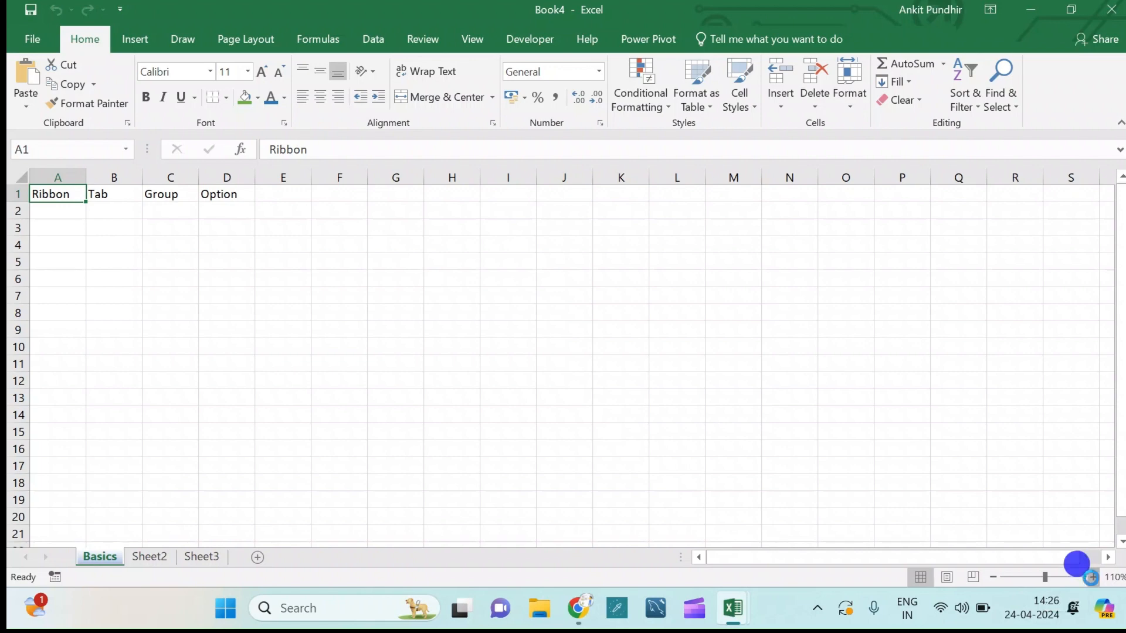
pyautogui.click(1091, 579)
pyautogui.click(1091, 578)
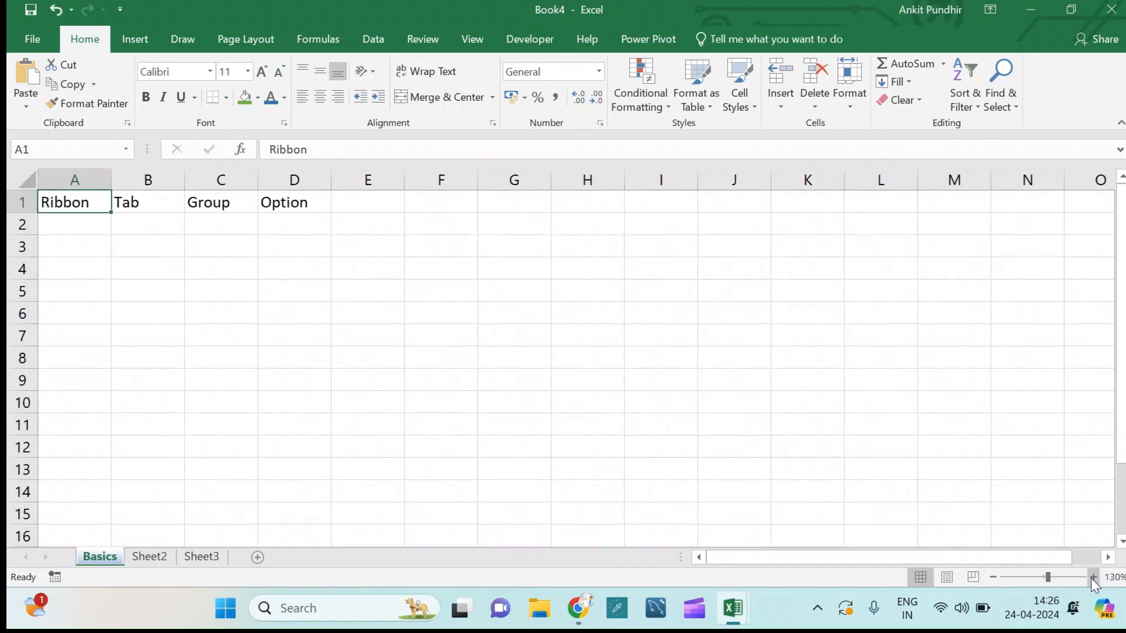
pyautogui.click(1090, 579)
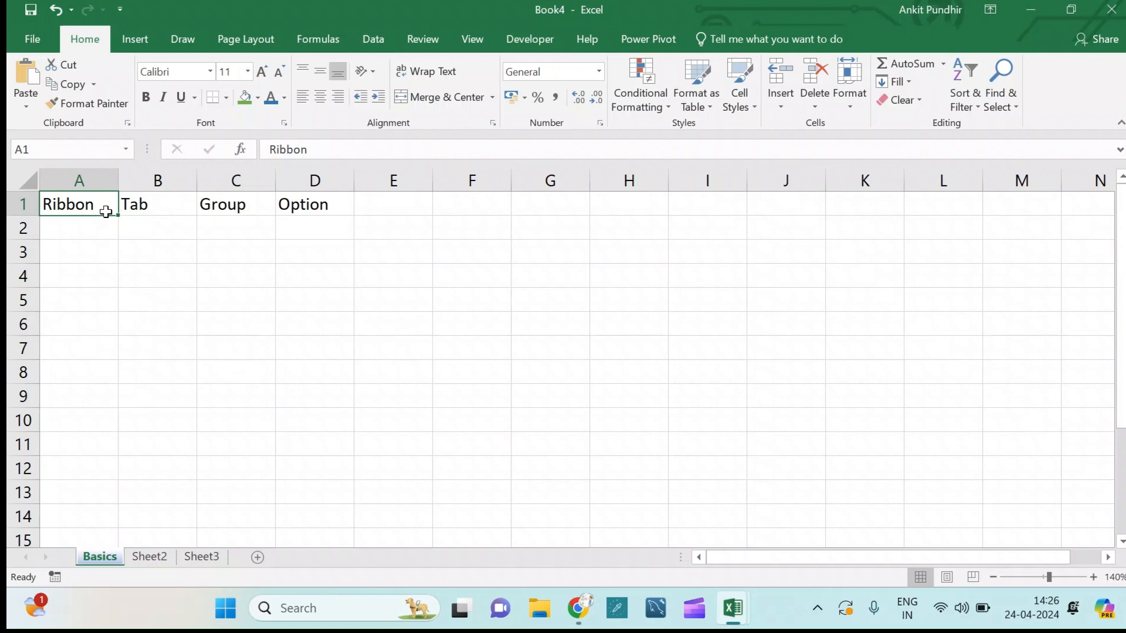
# Clear the entries Ribbon, Tab, Group and Option from cells A1 to D1.
pyautogui.moveTo(106, 211); pyautogui.dragTo(303, 210)
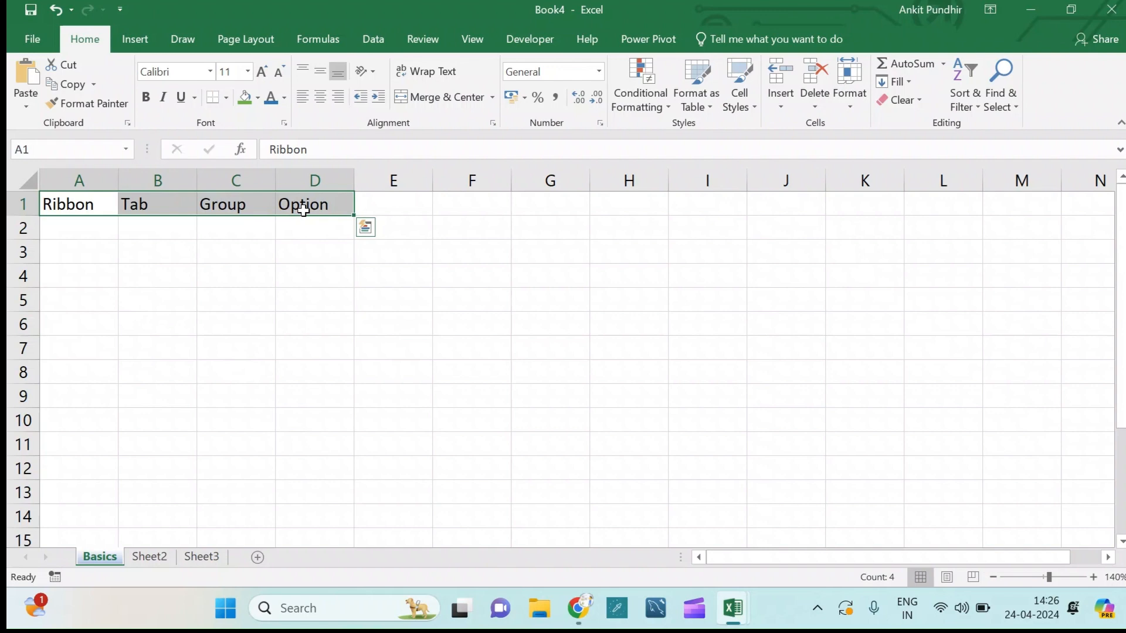
pyautogui.press('Delete')
pyautogui.click(239, 294)
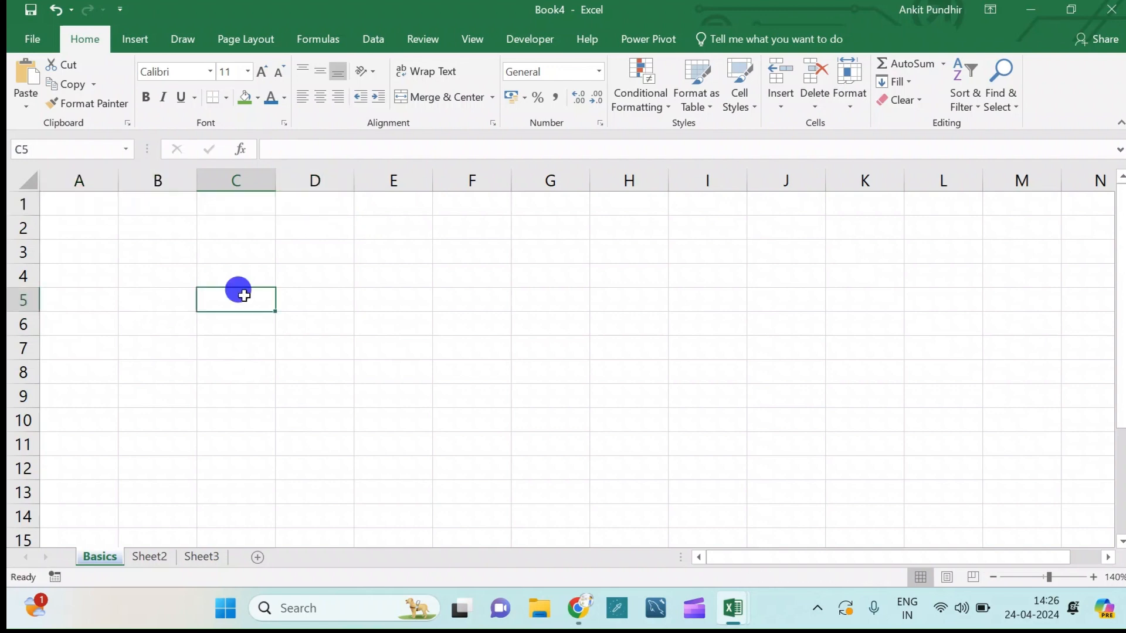
# Enter the heading Data Types in cell A1.
pyautogui.click(96, 199)
pyautogui.doubleClick(96, 199)
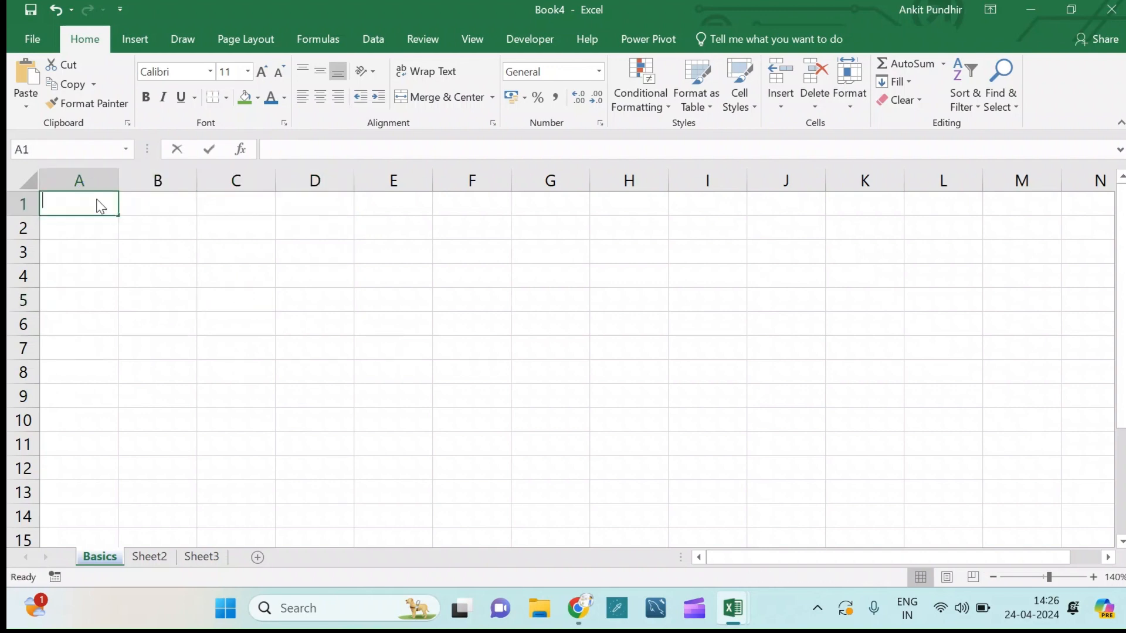
pyautogui.write('Data ')
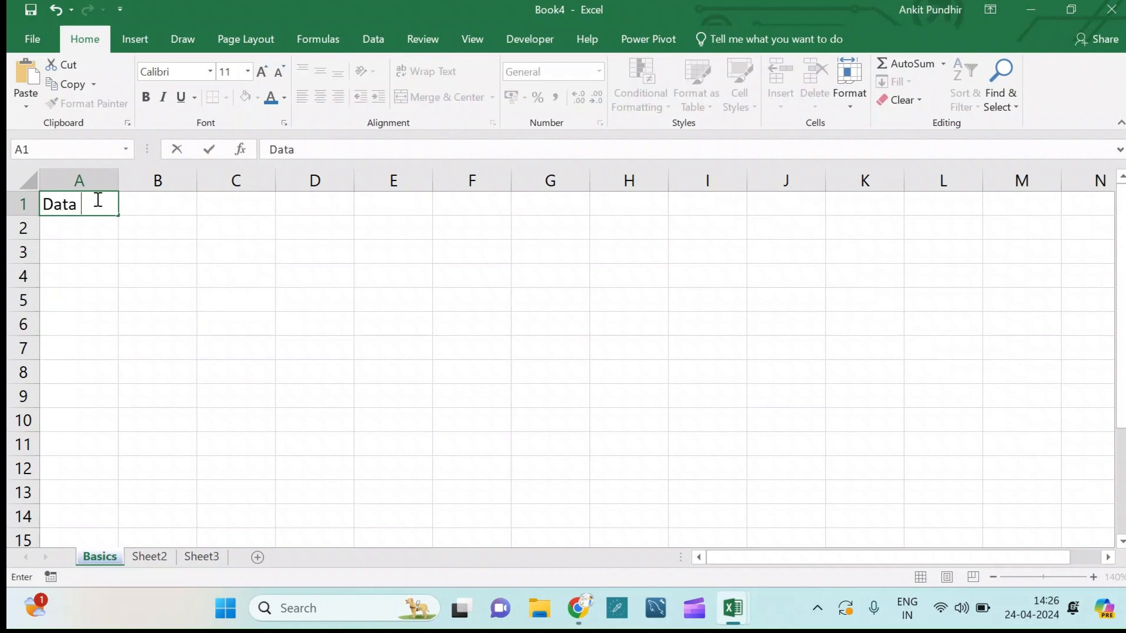
pyautogui.write('Types')
# List Numeric, Text, Boolean and Formula in cells A2 to A5 under the heading.
pyautogui.click(85, 229)
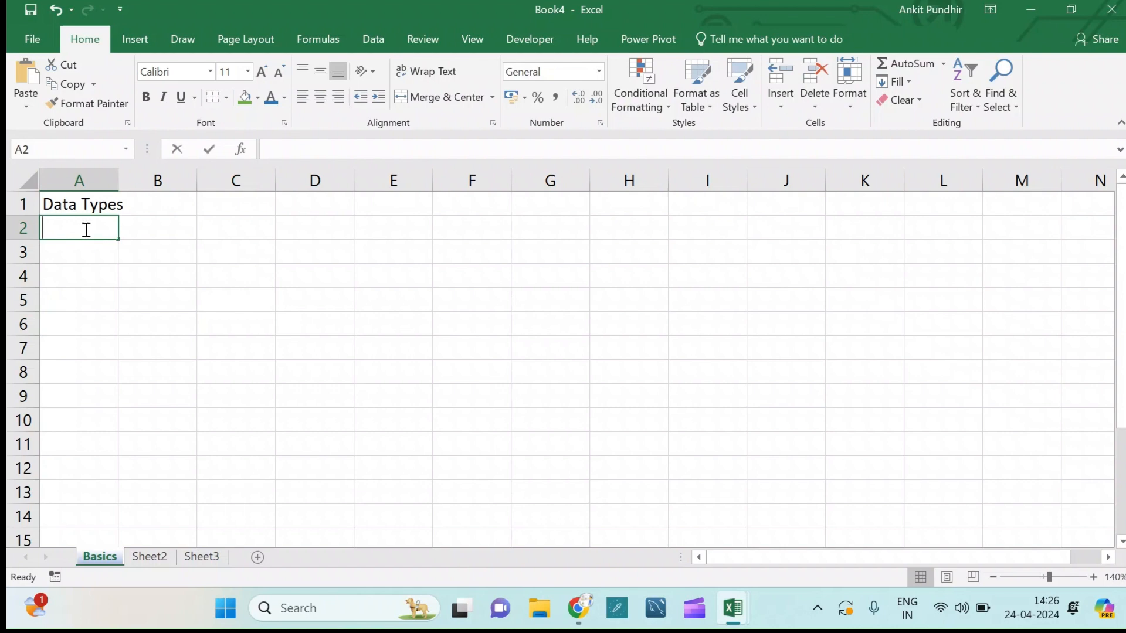
pyautogui.write('Numeric')
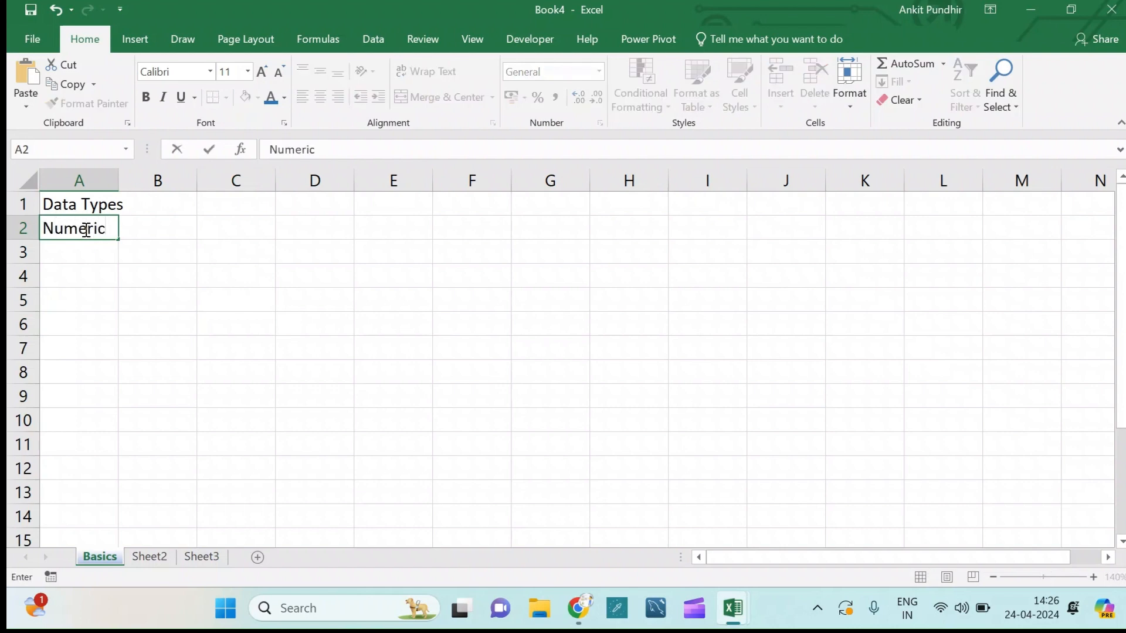
pyautogui.press('Return')
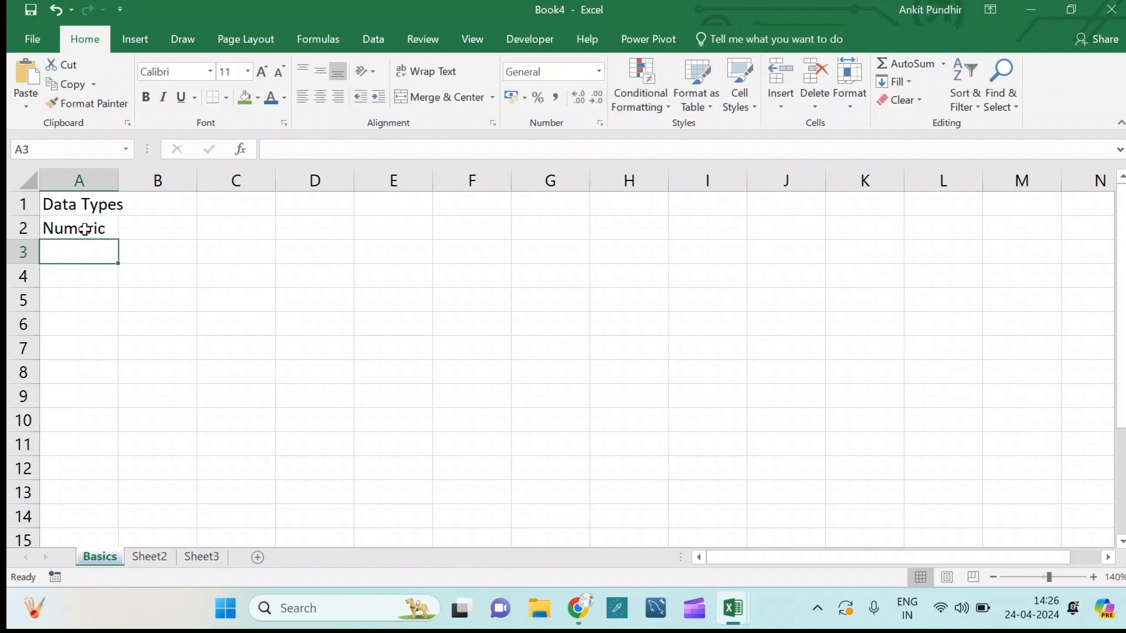
pyautogui.write('Text')
pyautogui.press('Return')
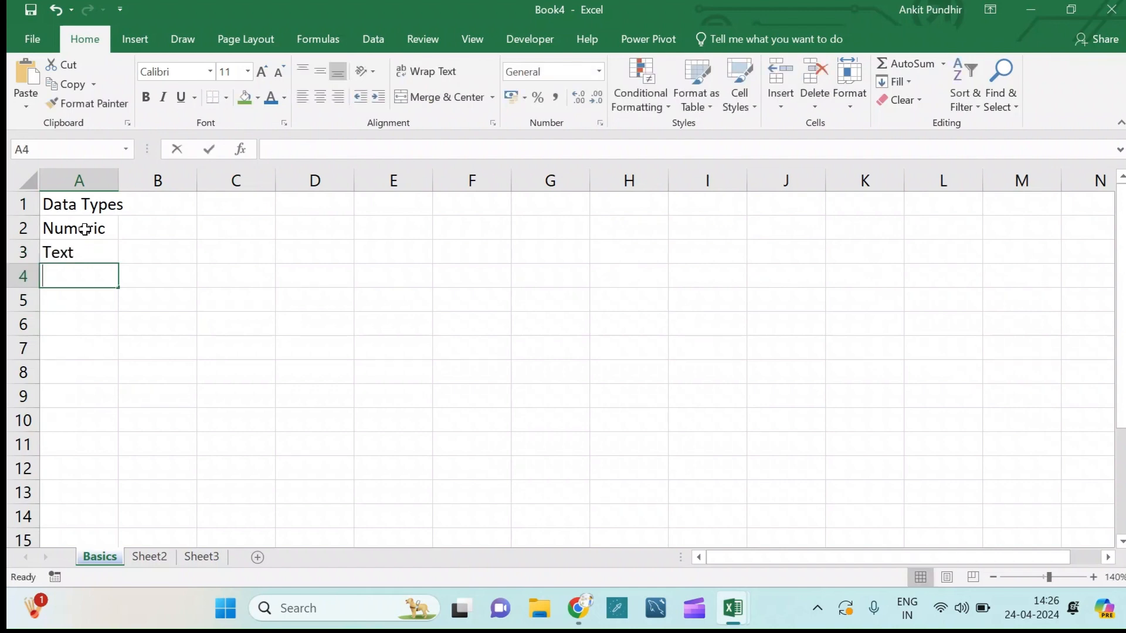
pyautogui.write('Booleab')
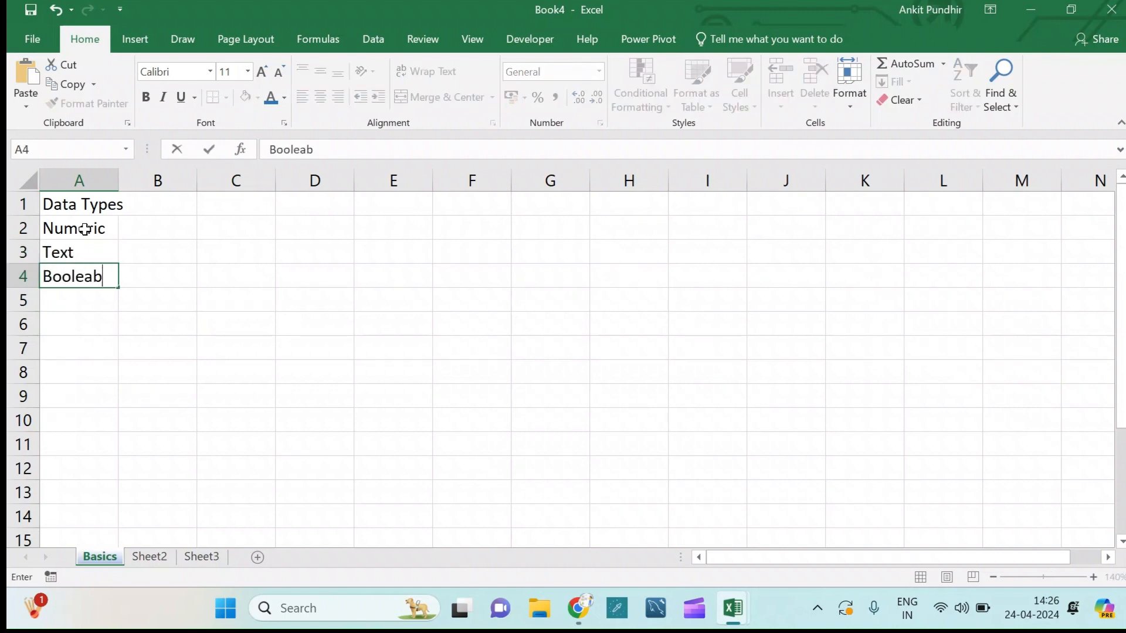
pyautogui.press('BackSpace')
pyautogui.write('n')
pyautogui.press('Return')
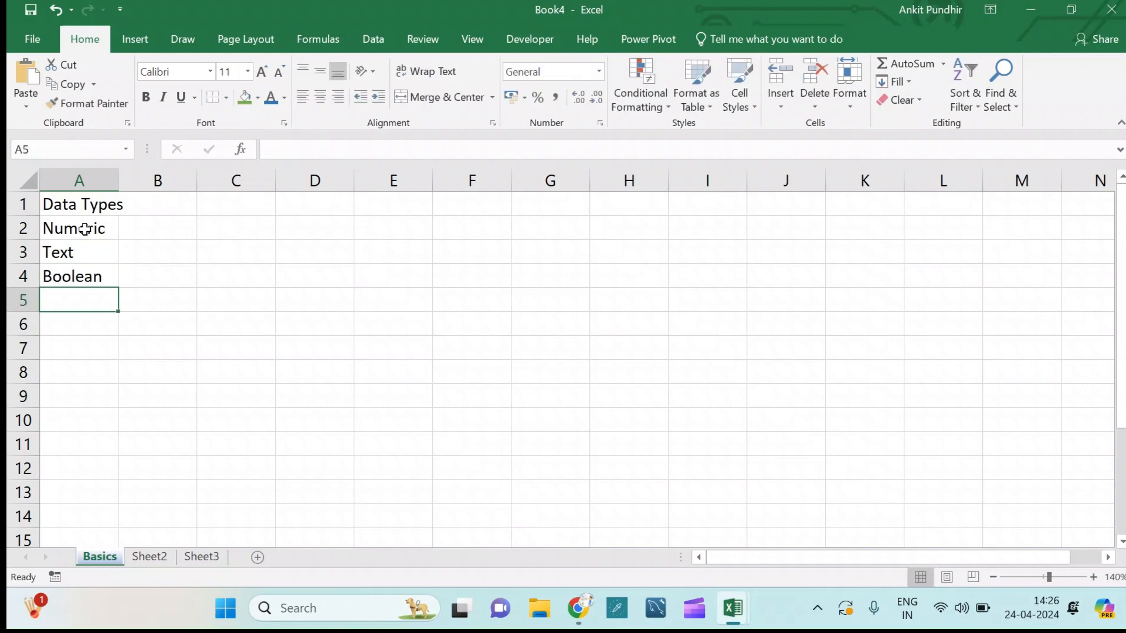
pyautogui.write('F')
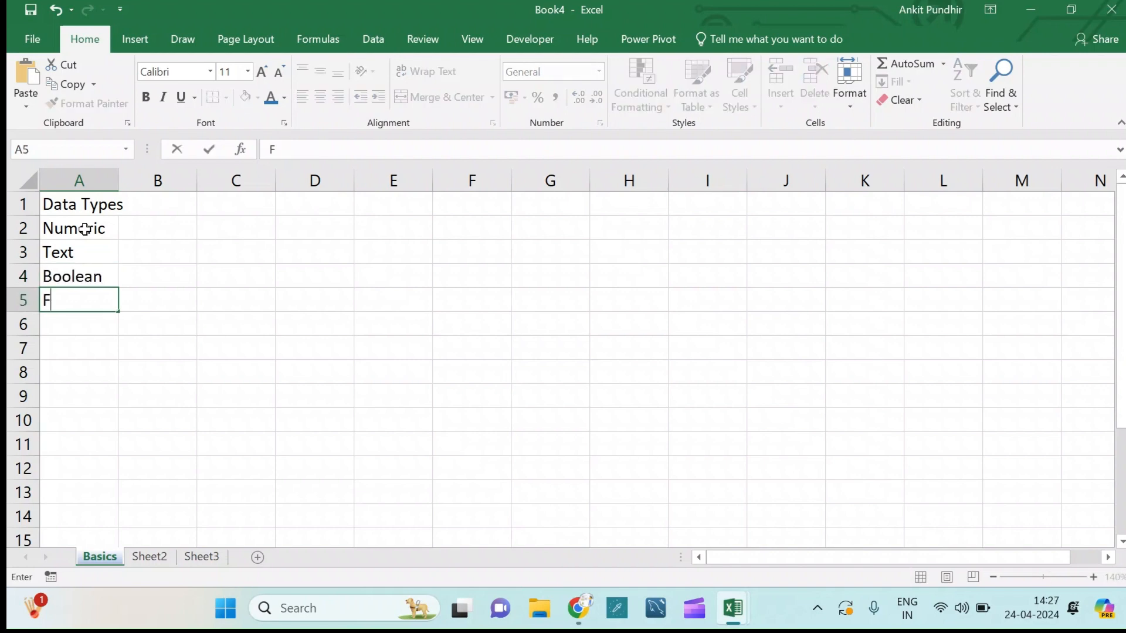
pyautogui.write('ormula')
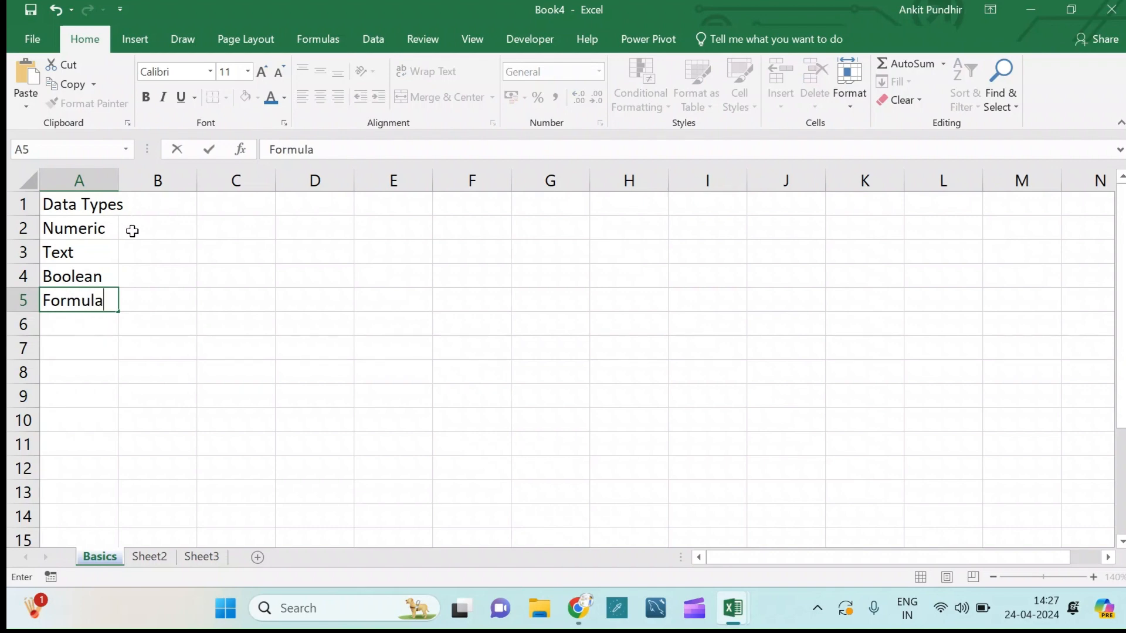
# Enter the example values 1234, Excel and True in cells B2 to B4 beside their data types.
pyautogui.click(149, 228)
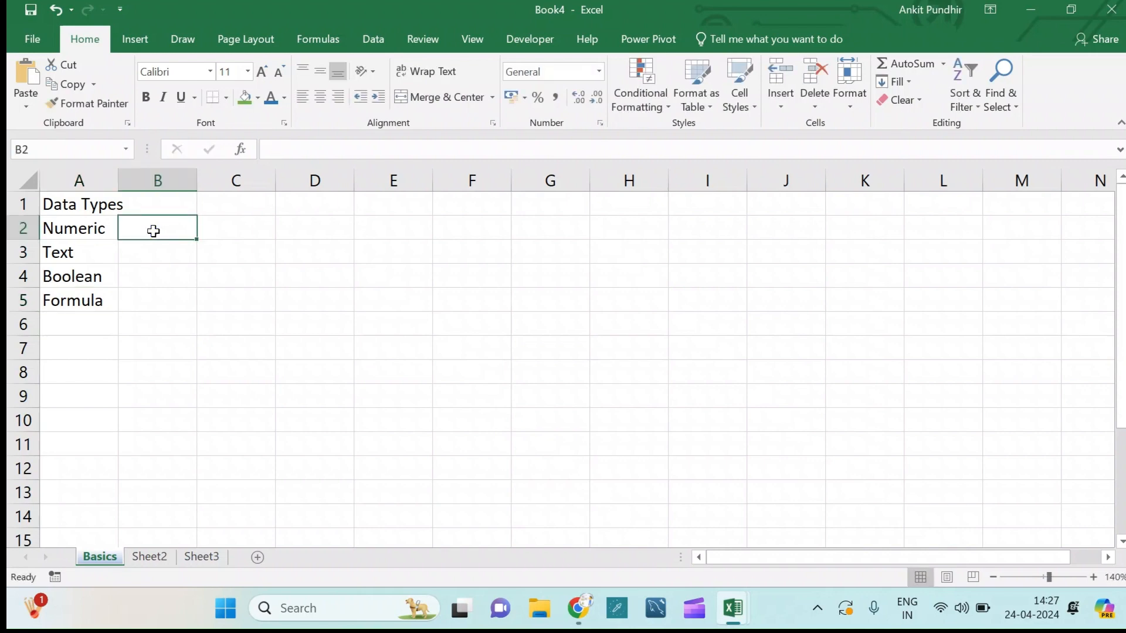
pyautogui.write('1234')
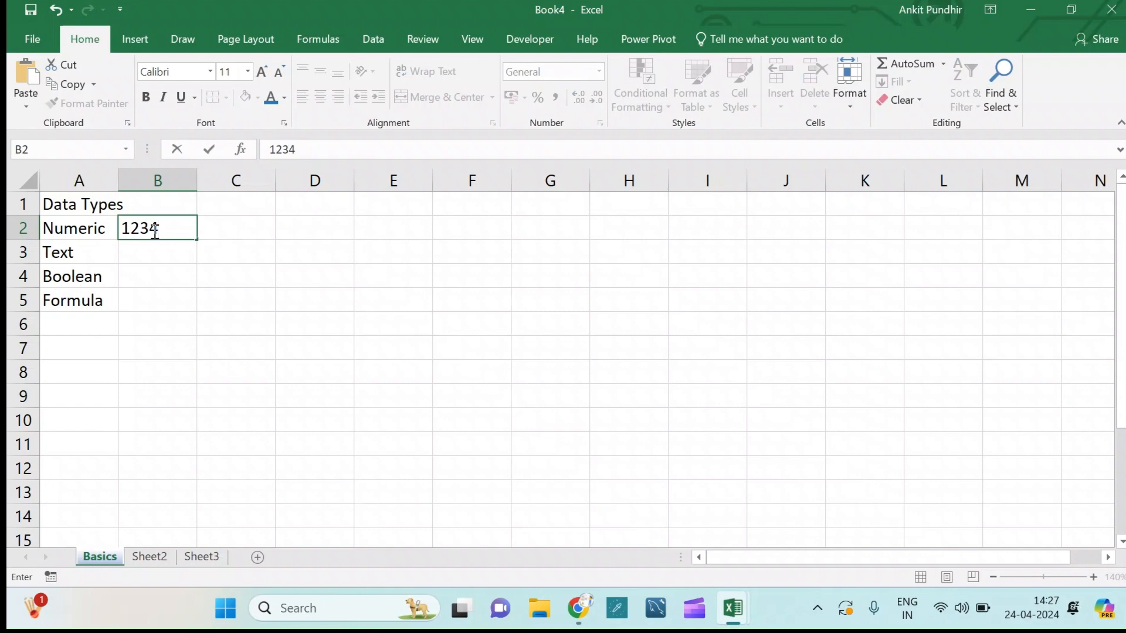
pyautogui.click(174, 253)
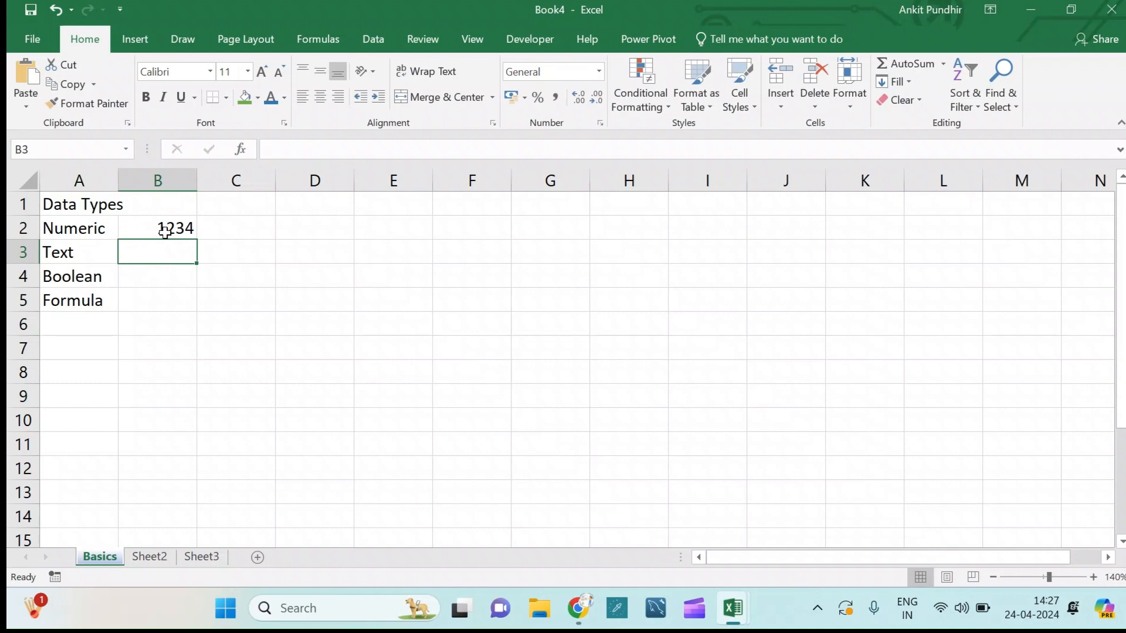
pyautogui.click(137, 256)
pyautogui.write('Excel')
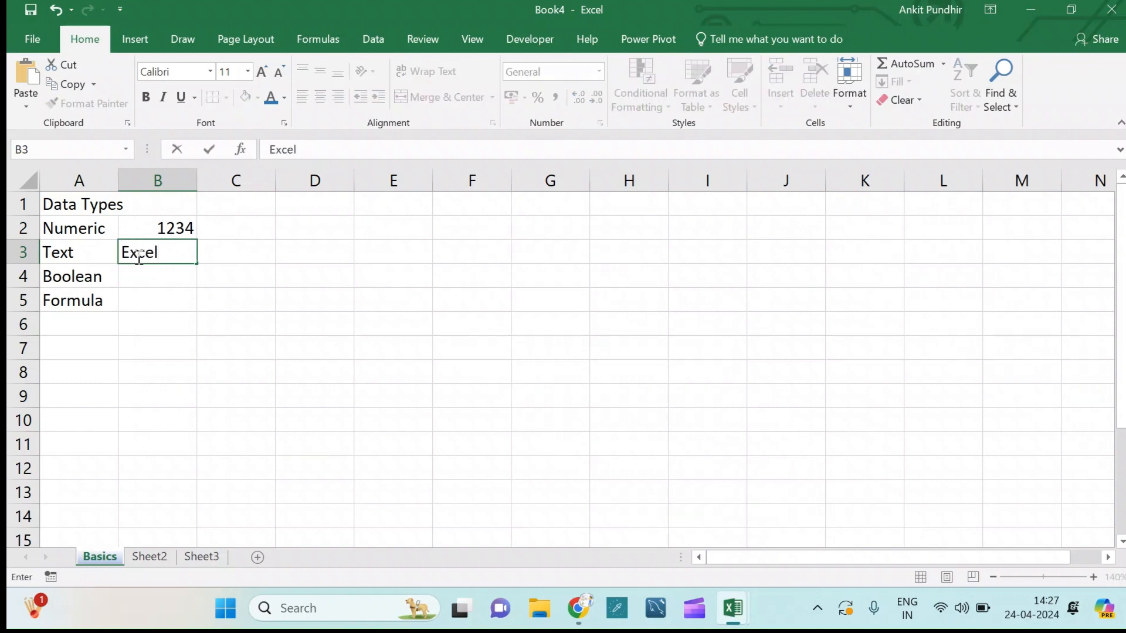
pyautogui.press('Return')
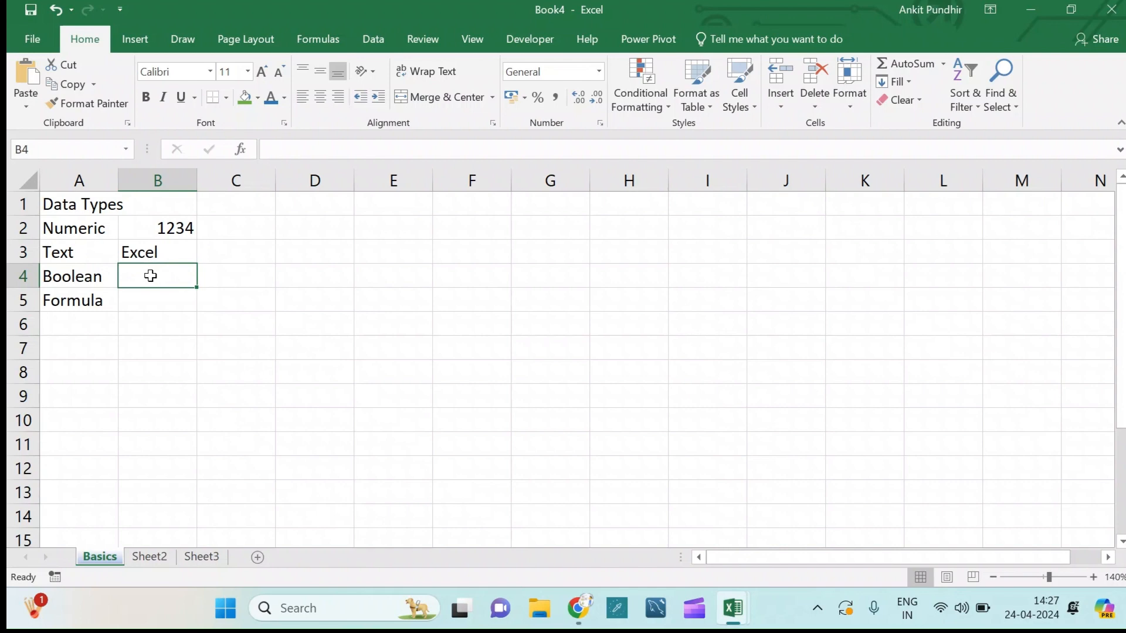
pyautogui.write('True')
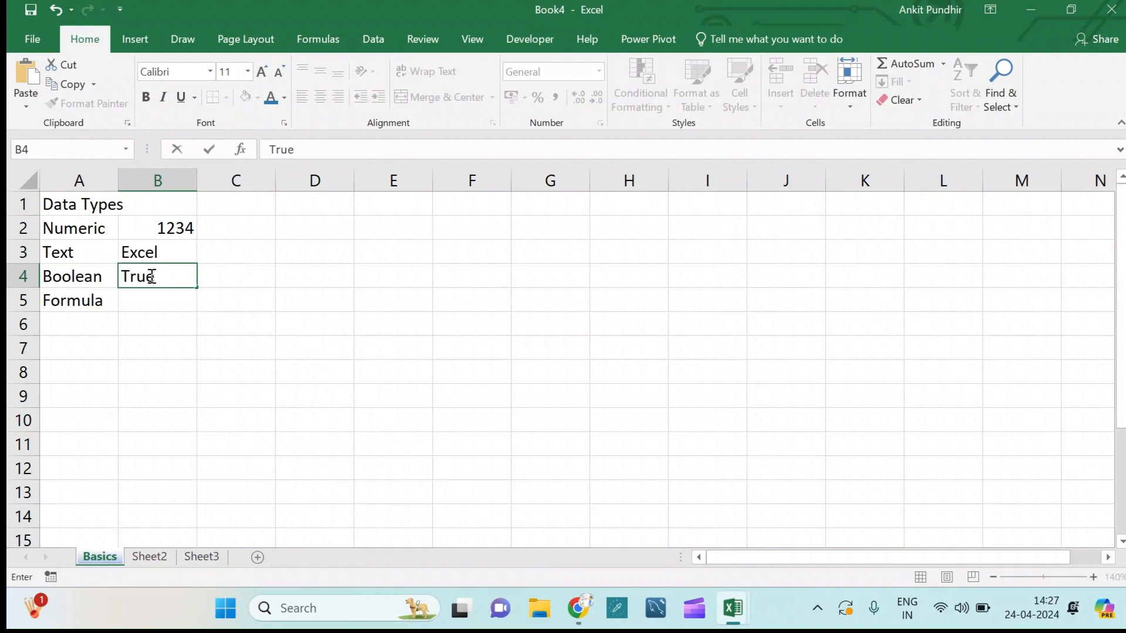
pyautogui.press('Return')
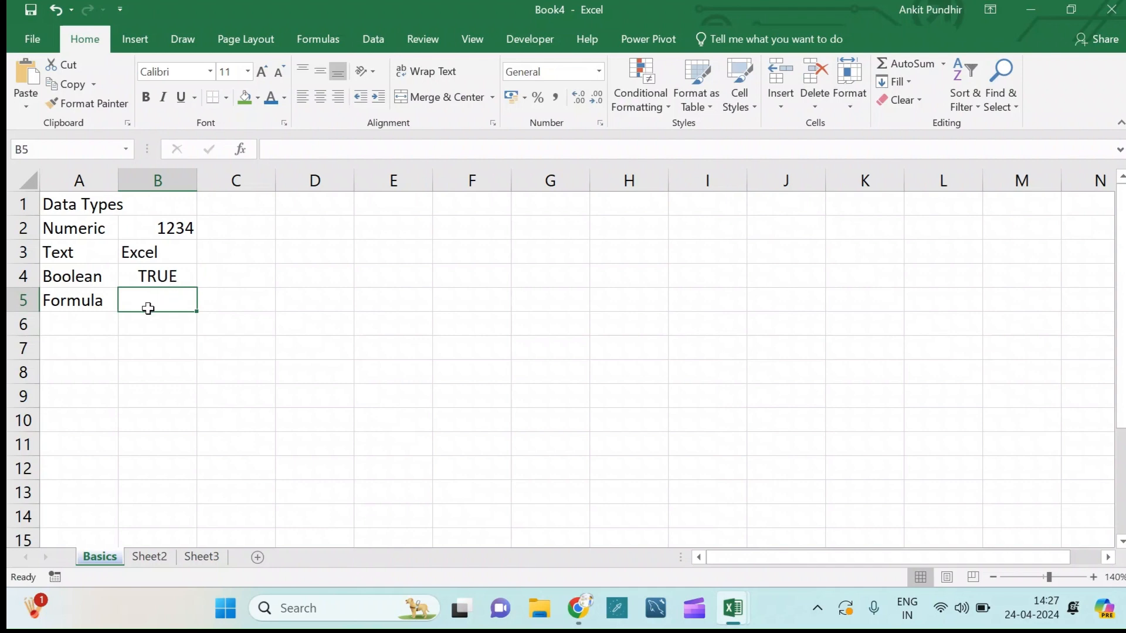
# Enter the note "Always start with =" in cell B5 beside the Formula data type.
pyautogui.write('Alw')
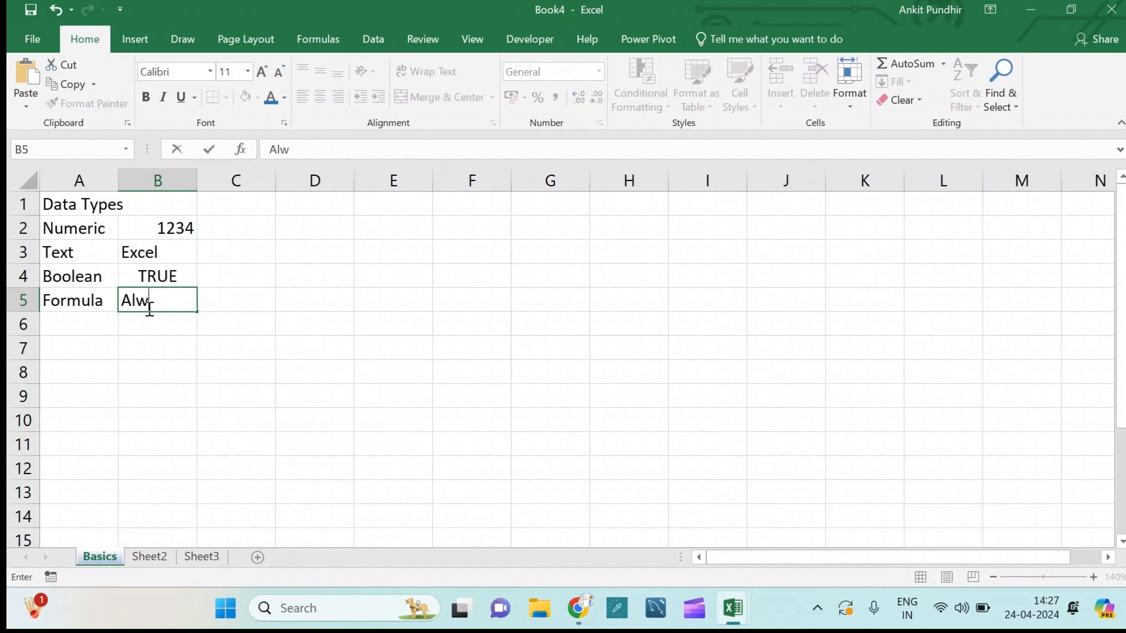
pyautogui.write('ays start with +')
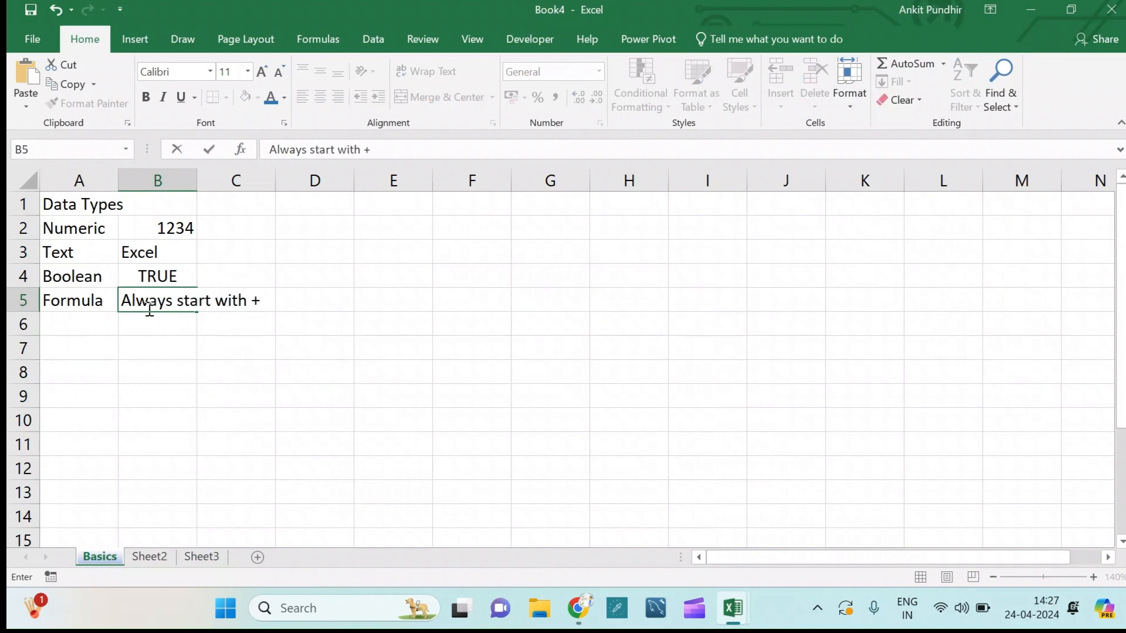
pyautogui.press('BackSpace')
pyautogui.write('=')
pyautogui.press('Return')
# Clear the data types list from the range A1 to D6.
pyautogui.moveTo(61, 204); pyautogui.dragTo(286, 314)
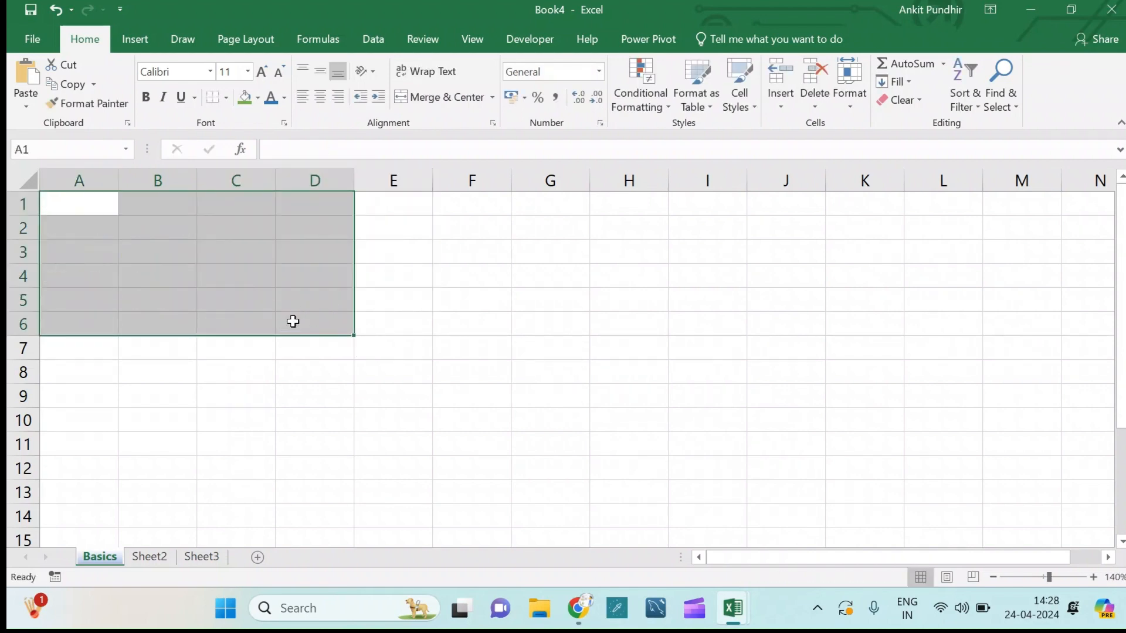
pyautogui.click(189, 352)
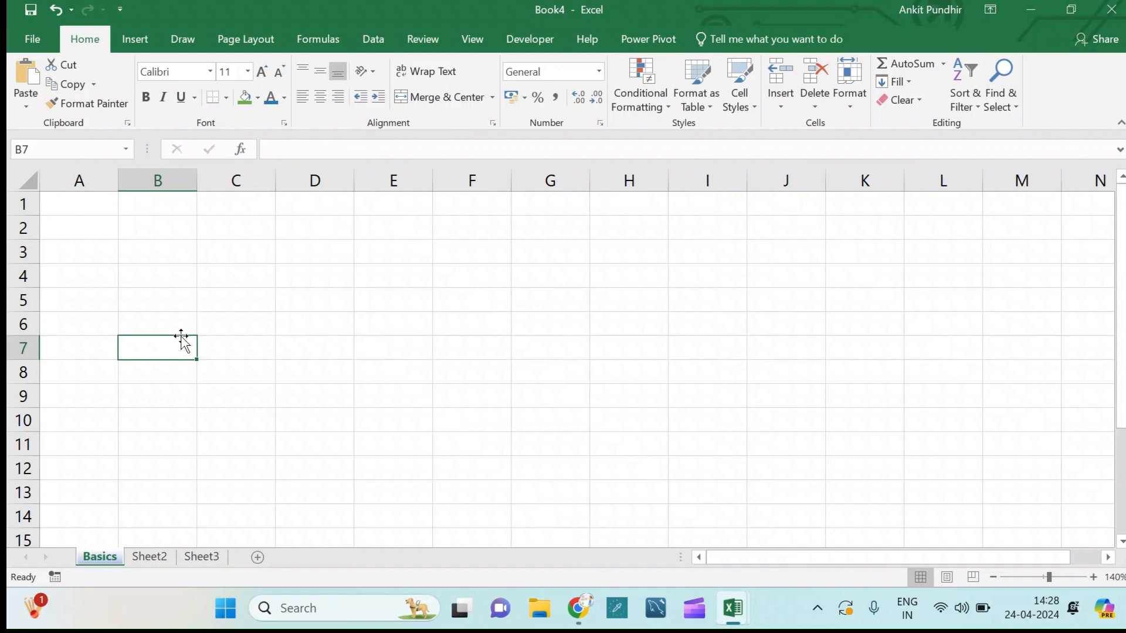
# Move the active cell one row at a time from A1 down to A6.
pyautogui.click(83, 205)
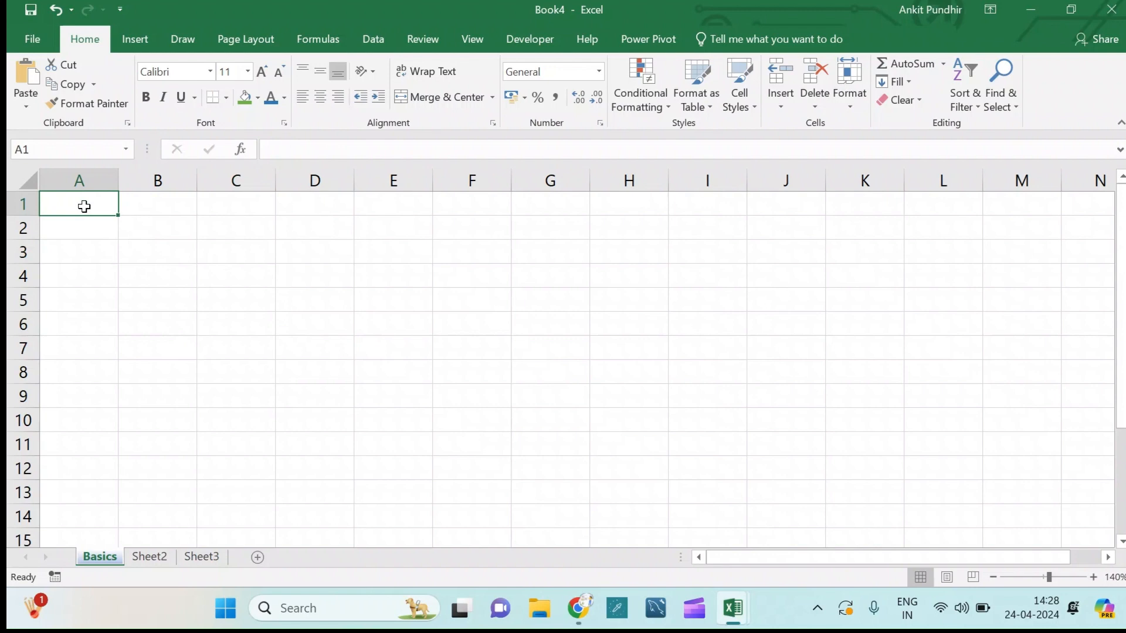
pyautogui.press('Down')
pyautogui.press('Down')
pyautogui.press('Down')
pyautogui.press('Down')
pyautogui.press('Down')
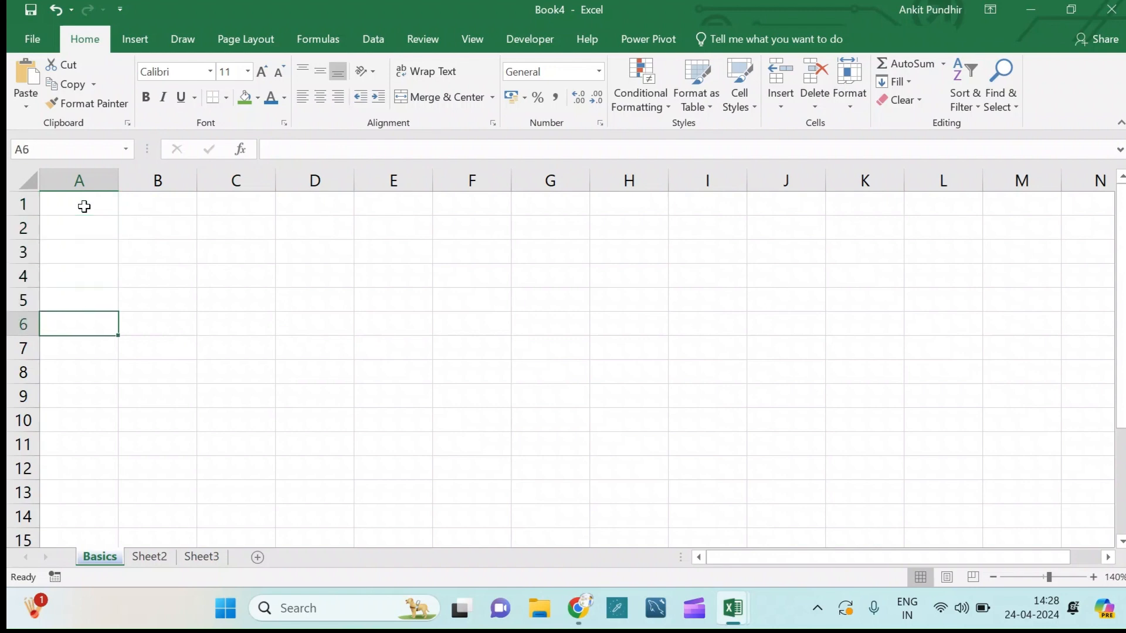
# Move the active cell from A1 one column at a time along row 1 to J1.
pyautogui.click(84, 207)
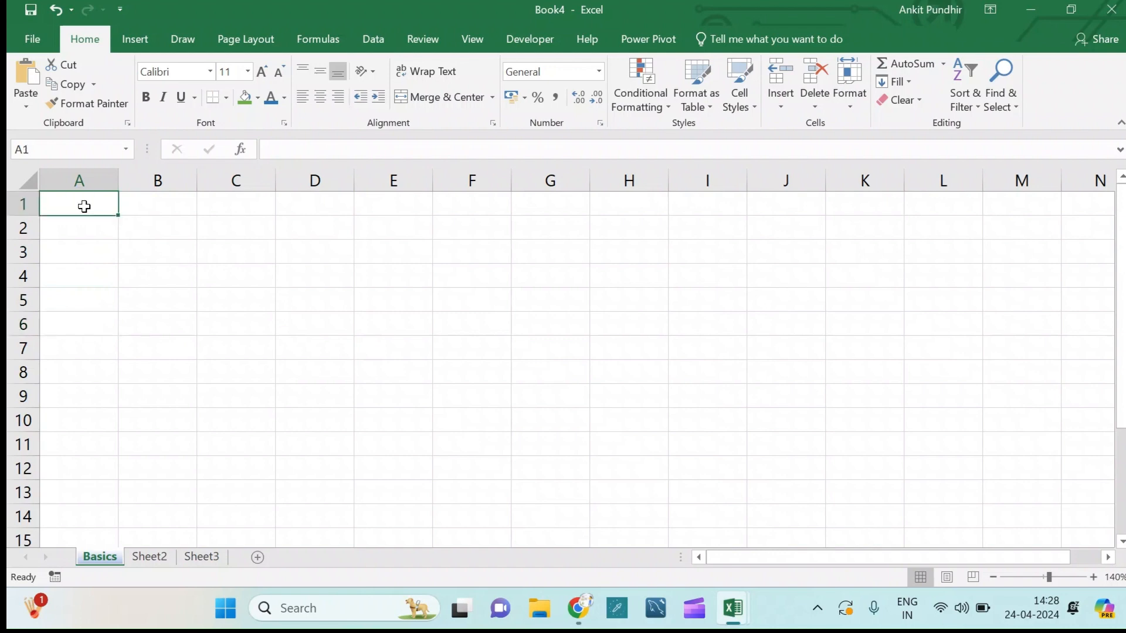
pyautogui.press('Right')
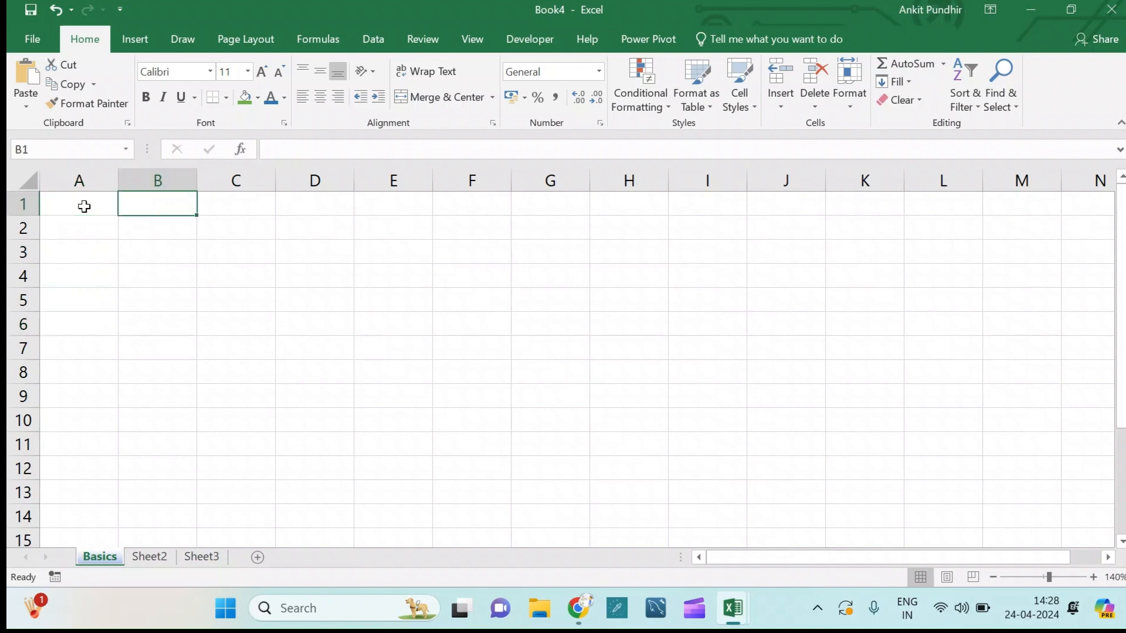
pyautogui.press('Right')
pyautogui.press('Right')
pyautogui.press('Right')
pyautogui.press('Right')
pyautogui.press('Right')
pyautogui.press('Right')
pyautogui.press('Right')
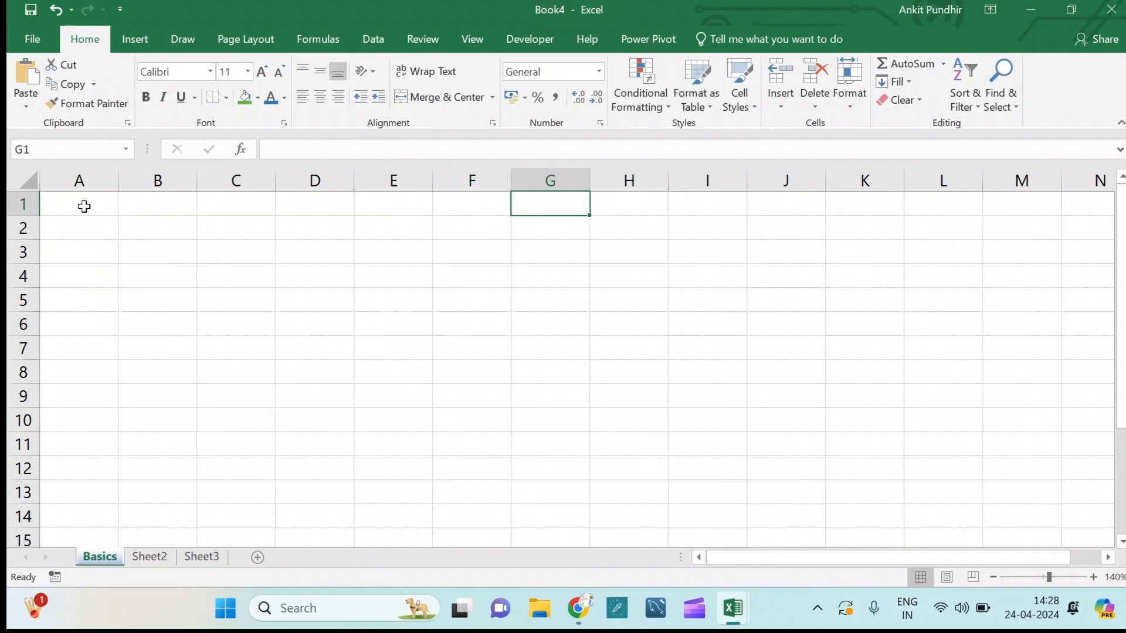
pyautogui.press('Right')
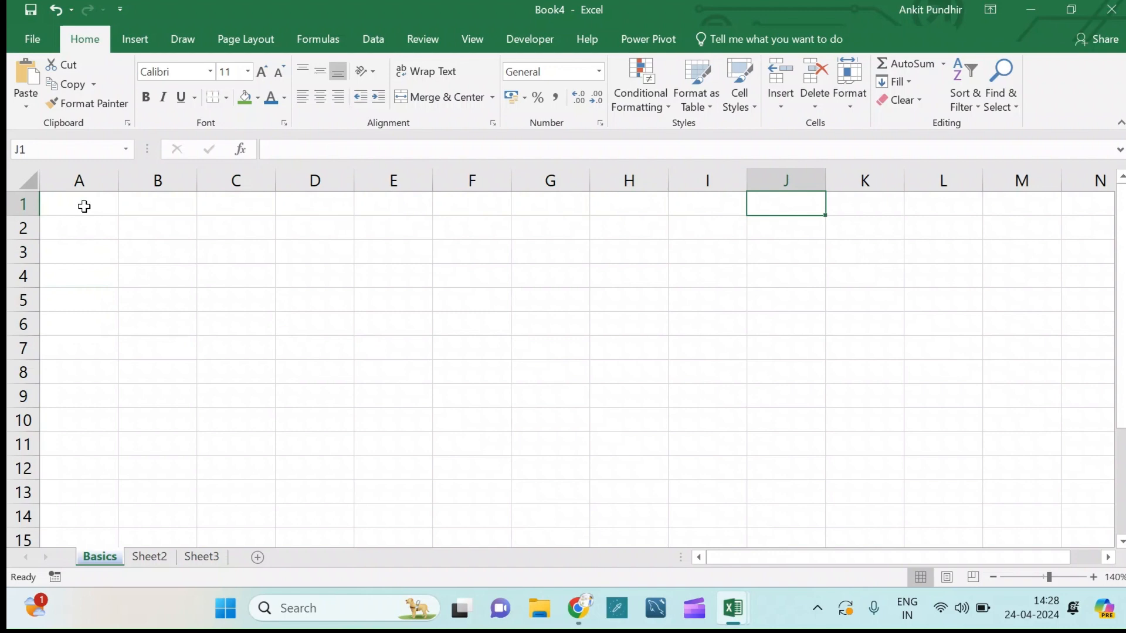
# Move the active cell from J1 back along row 1 to A1, one cell at a time.
pyautogui.press('Left')
pyautogui.press('Left')
pyautogui.press('Left')
pyautogui.press('Left')
pyautogui.press('Left')
pyautogui.press('Left')
pyautogui.press('Left')
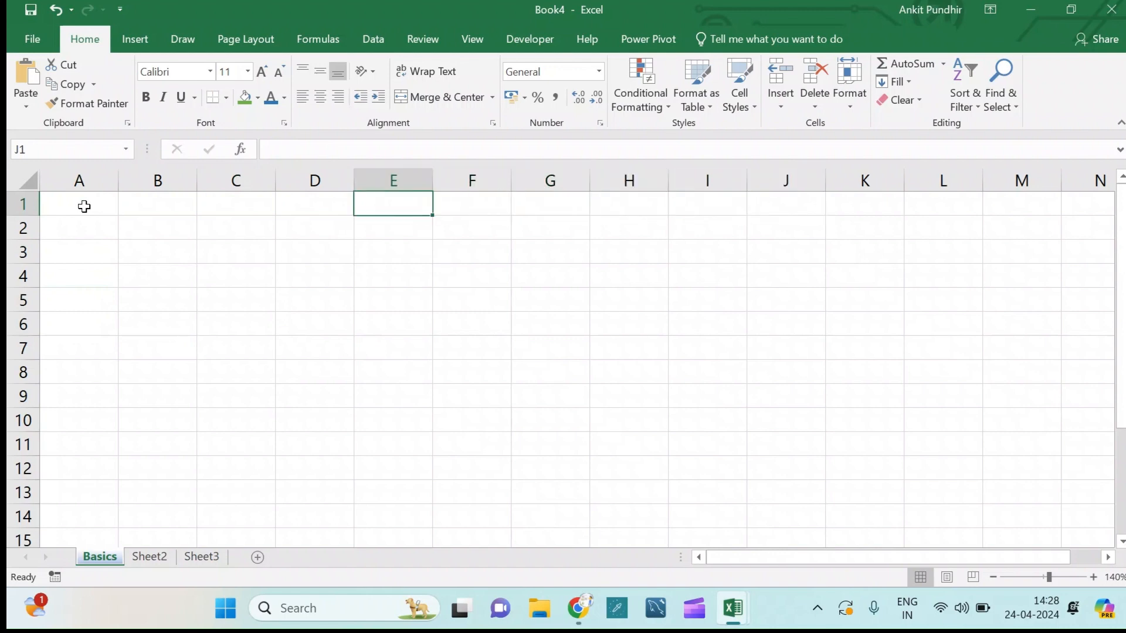
pyautogui.press('Left')
pyautogui.press('Left')
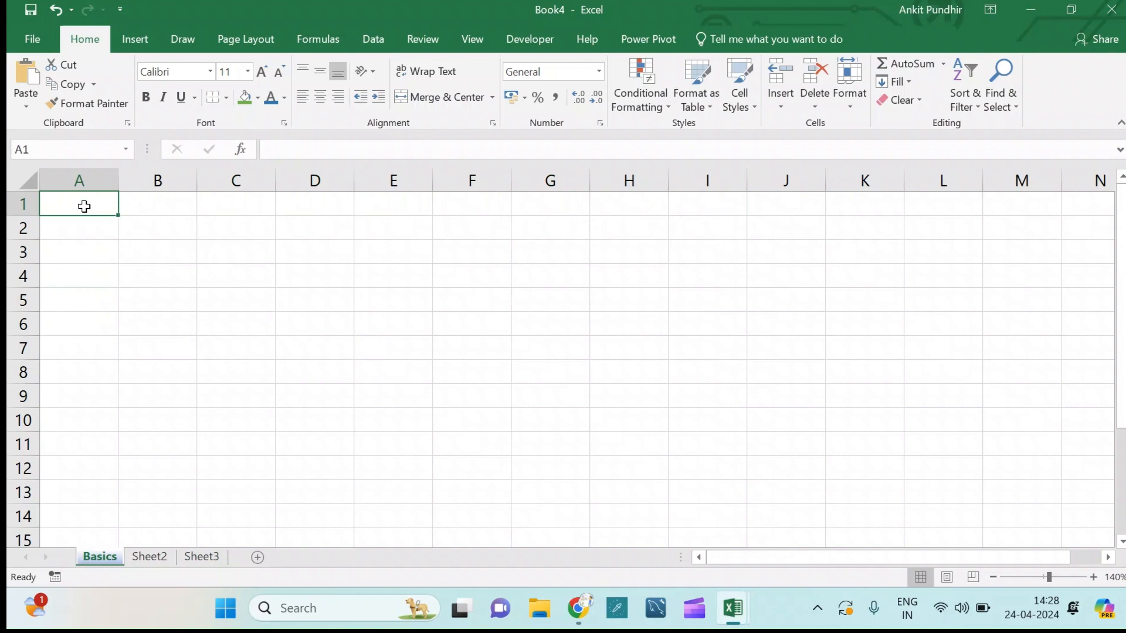
# Step the active cell from A1 across to G1 and down column G to G7.
pyautogui.press('Right')
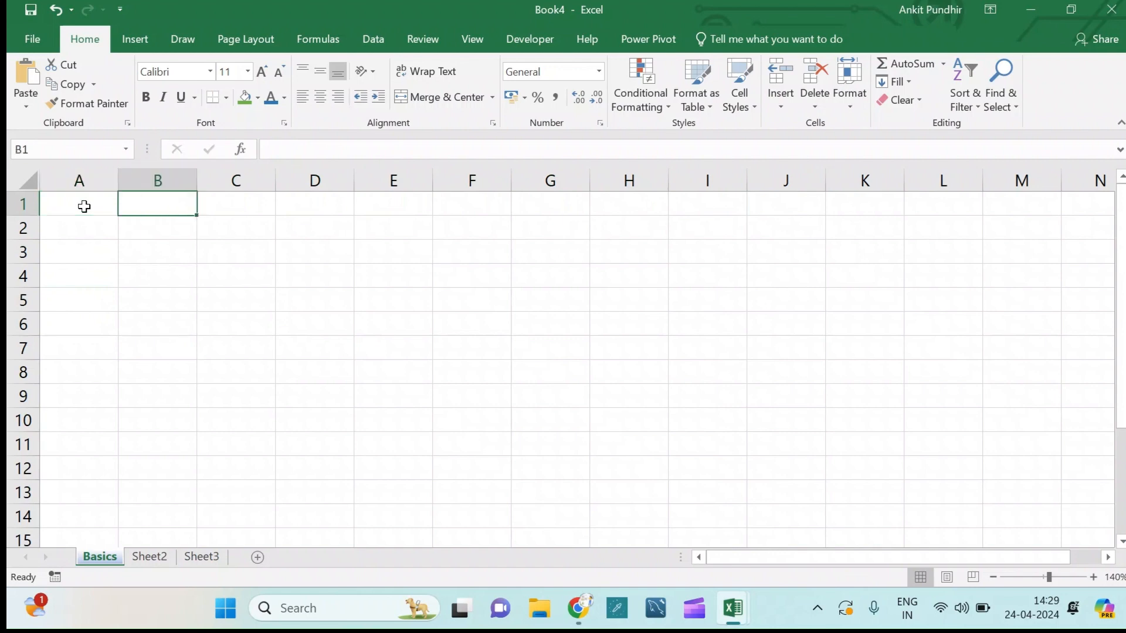
pyautogui.press('Right')
pyautogui.press('Right')
pyautogui.press('Right')
pyautogui.press('Right')
pyautogui.press('Right')
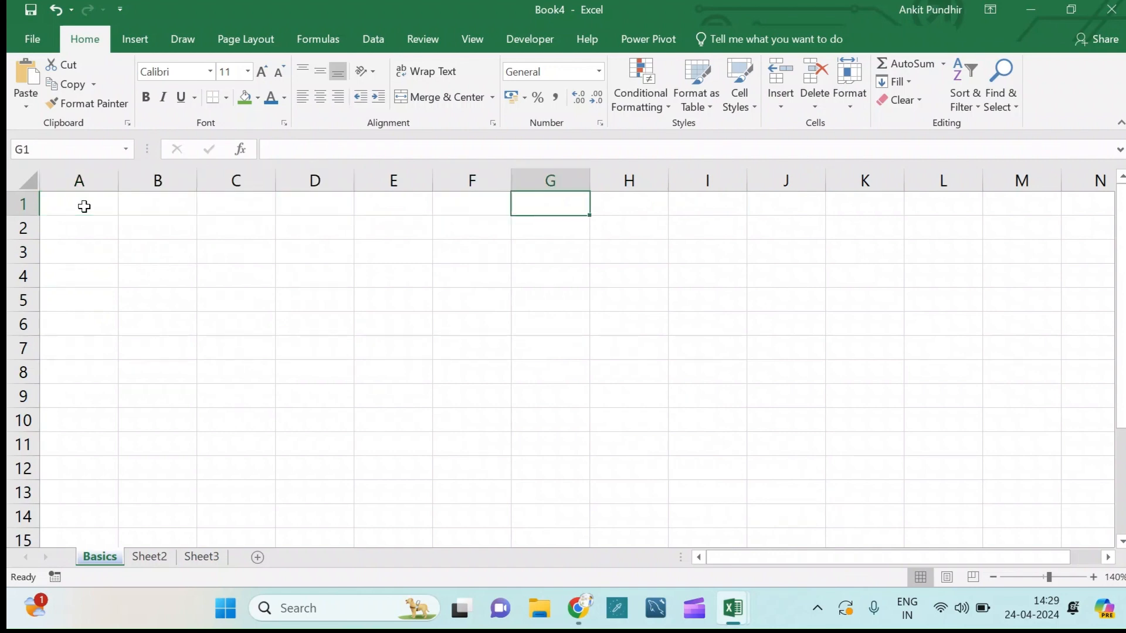
pyautogui.press('Down')
pyautogui.press('Down')
pyautogui.press('Down')
pyautogui.press('Down')
pyautogui.press('Down')
pyautogui.press('Down')
# Step the active cell from G7 back along row 7 to A7 and up column A to A1.
pyautogui.press('Left')
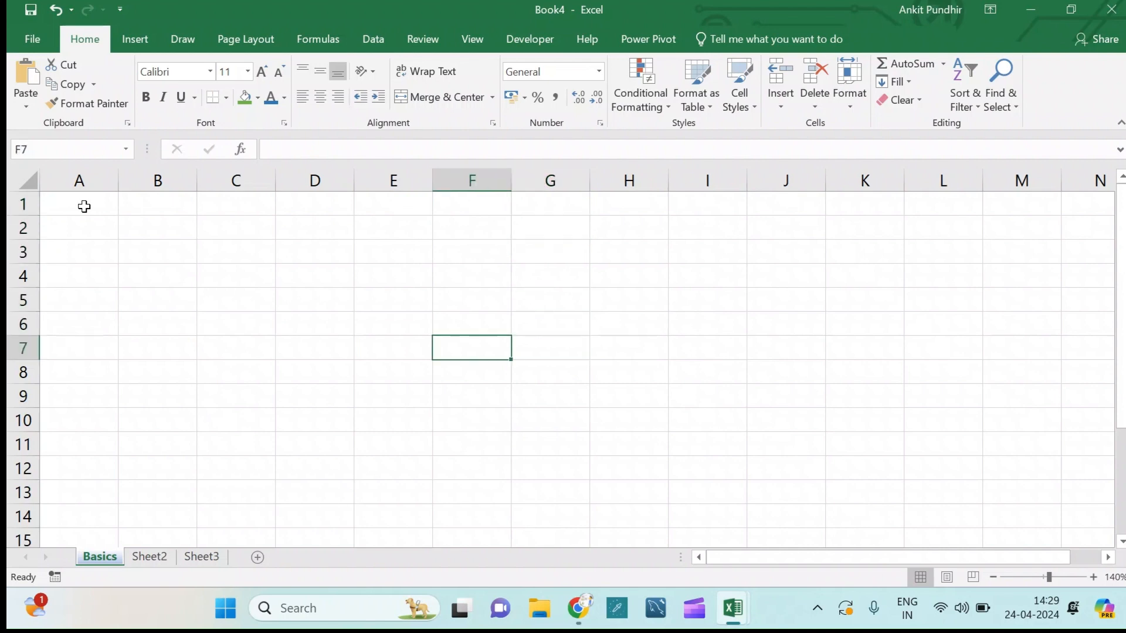
pyautogui.press('Left')
pyautogui.press('Left')
pyautogui.press('Left')
pyautogui.press('Left')
pyautogui.press('Left')
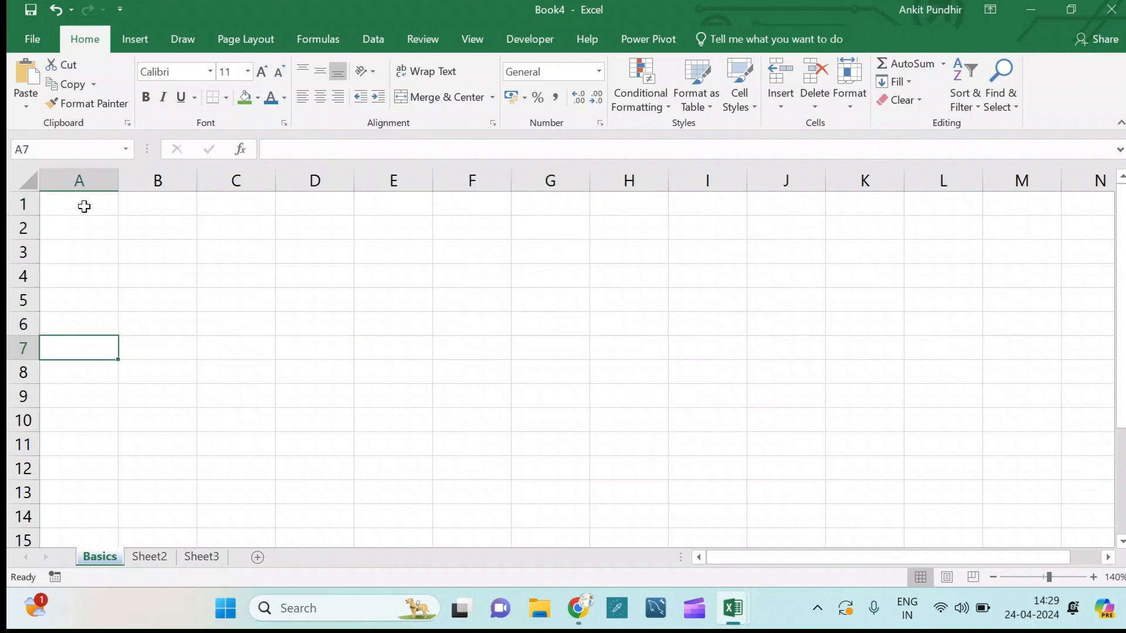
pyautogui.press('Up')
pyautogui.press('Up')
pyautogui.press('Up')
pyautogui.press('Up')
pyautogui.press('Up')
pyautogui.press('Up')
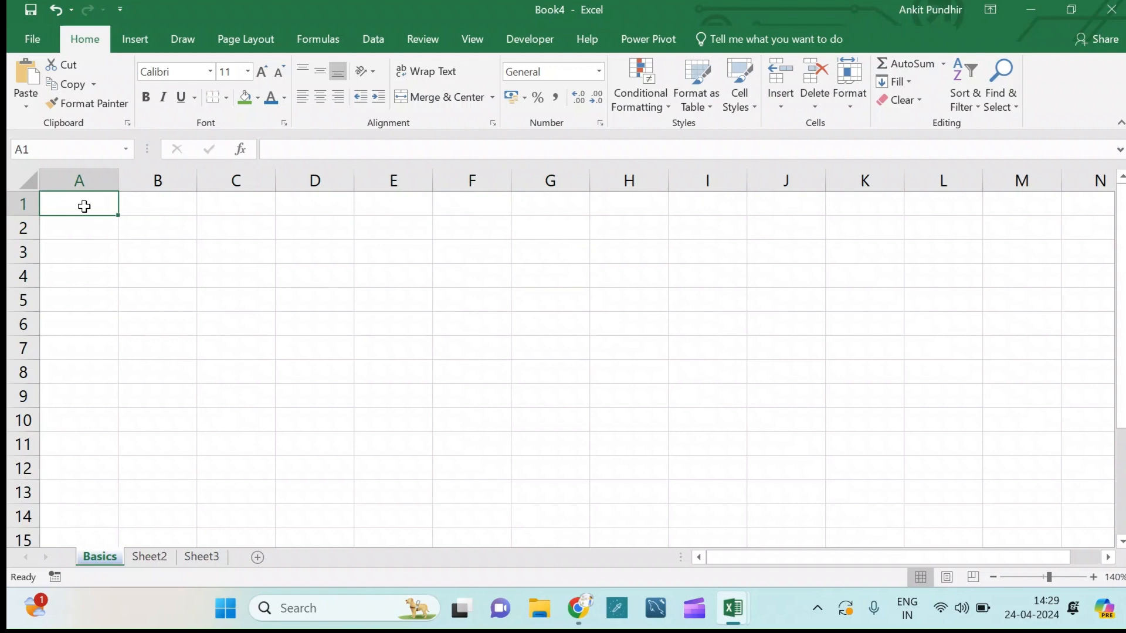
# Jump from A1 to the last column XFD and back, and to the last row 1048576 and back to A1.
pyautogui.hotkey('ctrl', 'Right')
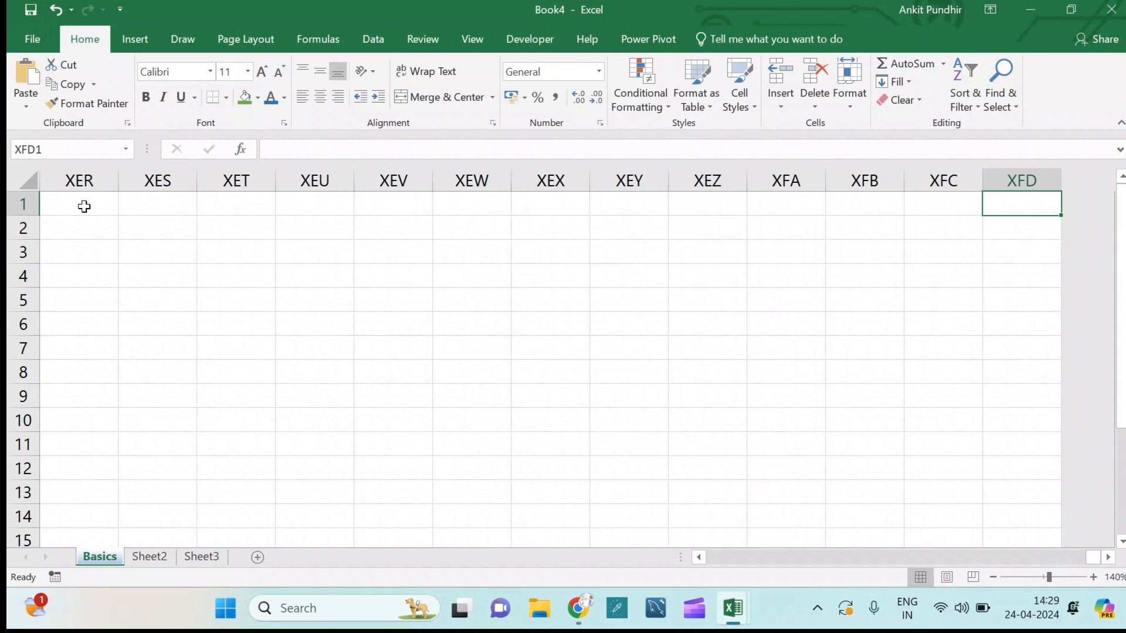
pyautogui.hotkey('ctrl', 'Left')
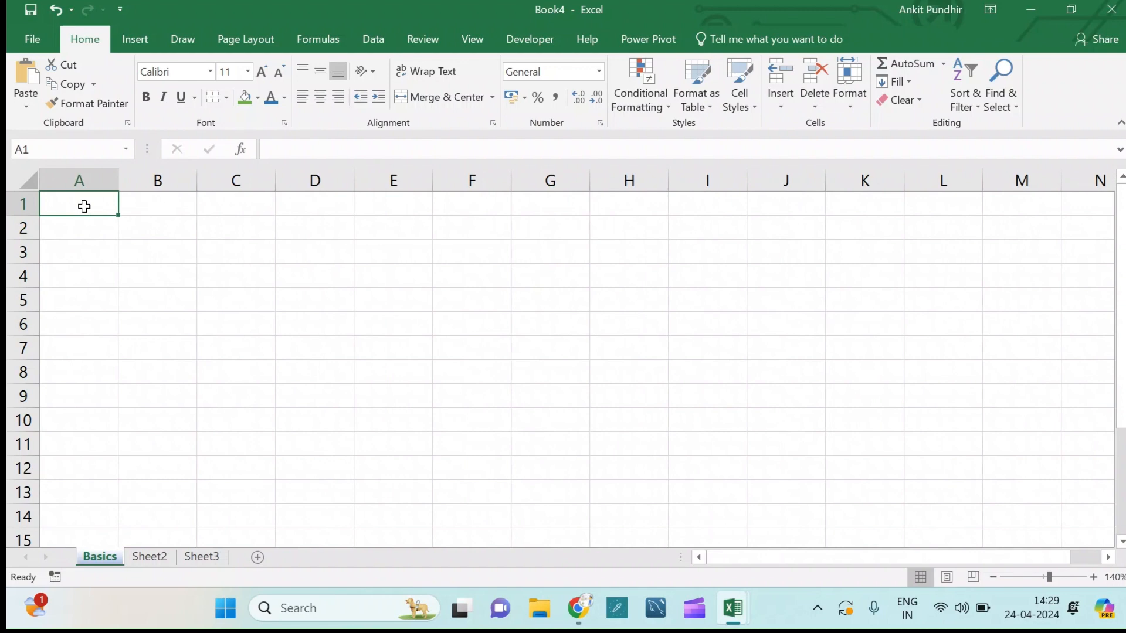
pyautogui.hotkey('ctrl', 'Down')
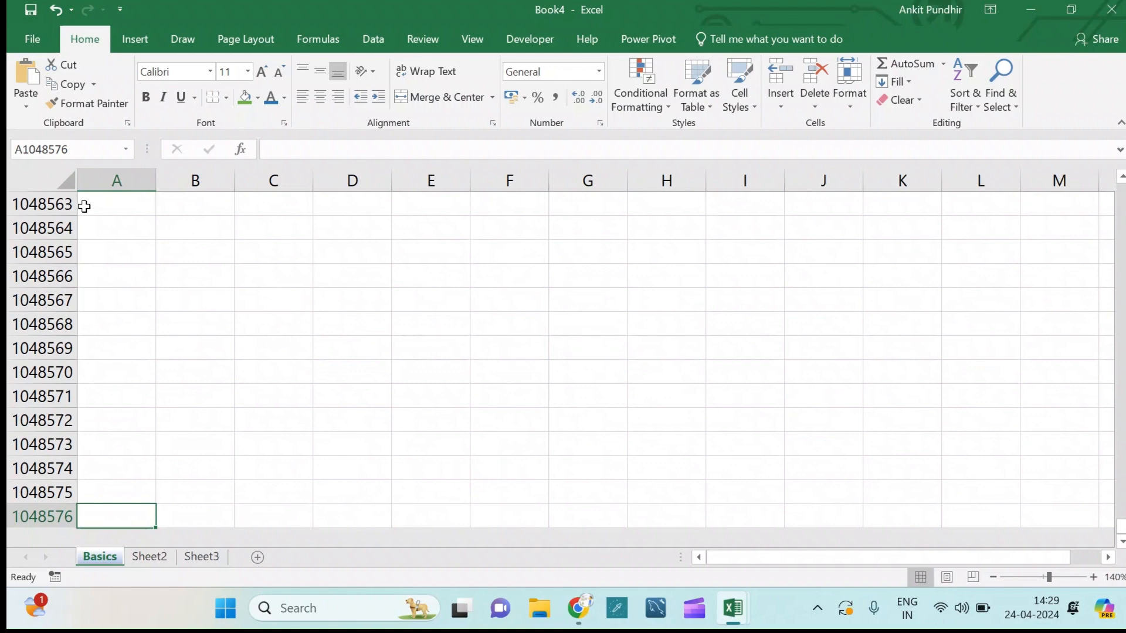
pyautogui.hotkey('ctrl', 'Up')
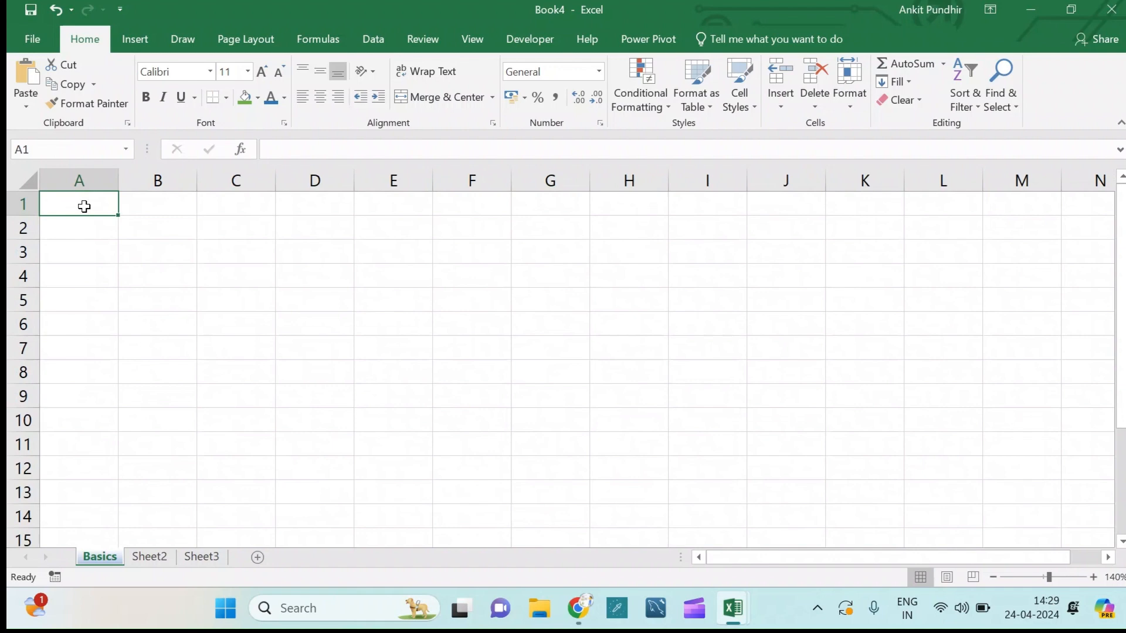
# Jump through the sheet's far corners A1048576 and XFD1048576, returning through A1048576 to A1.
pyautogui.hotkey('ctrl', 'Down')
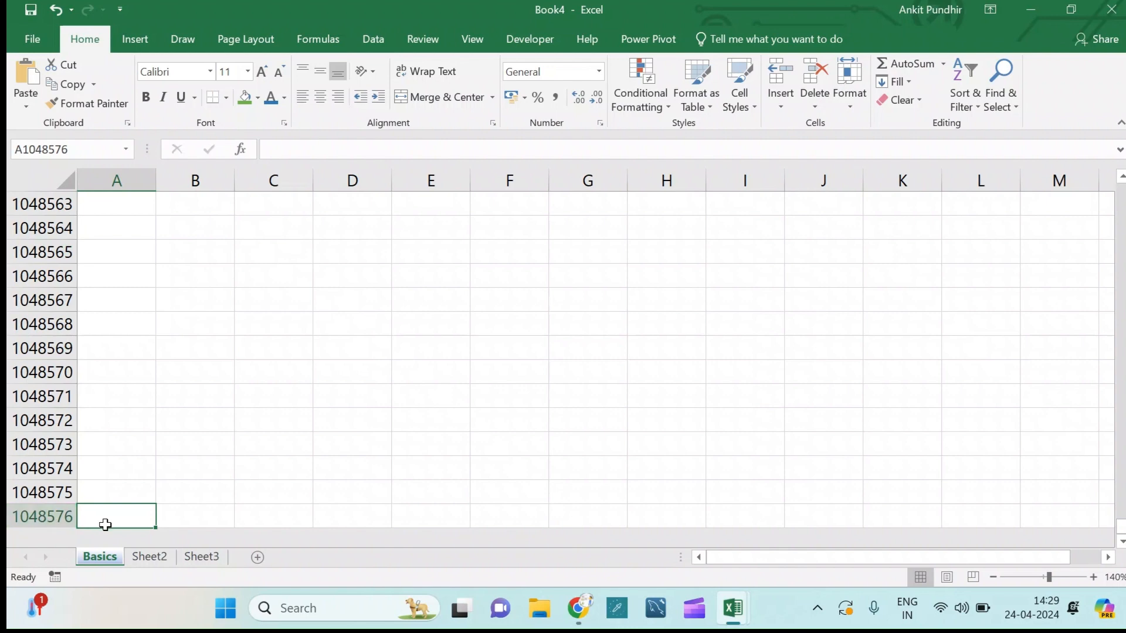
pyautogui.hotkey('ctrl', 'Right')
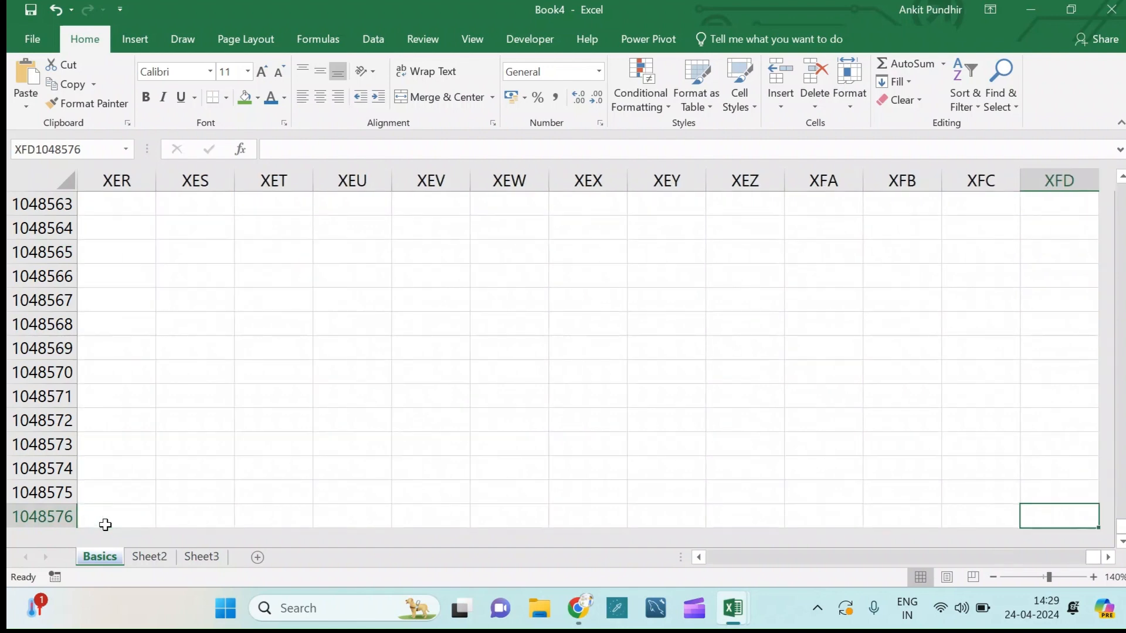
pyautogui.hotkey('ctrl', 'Left')
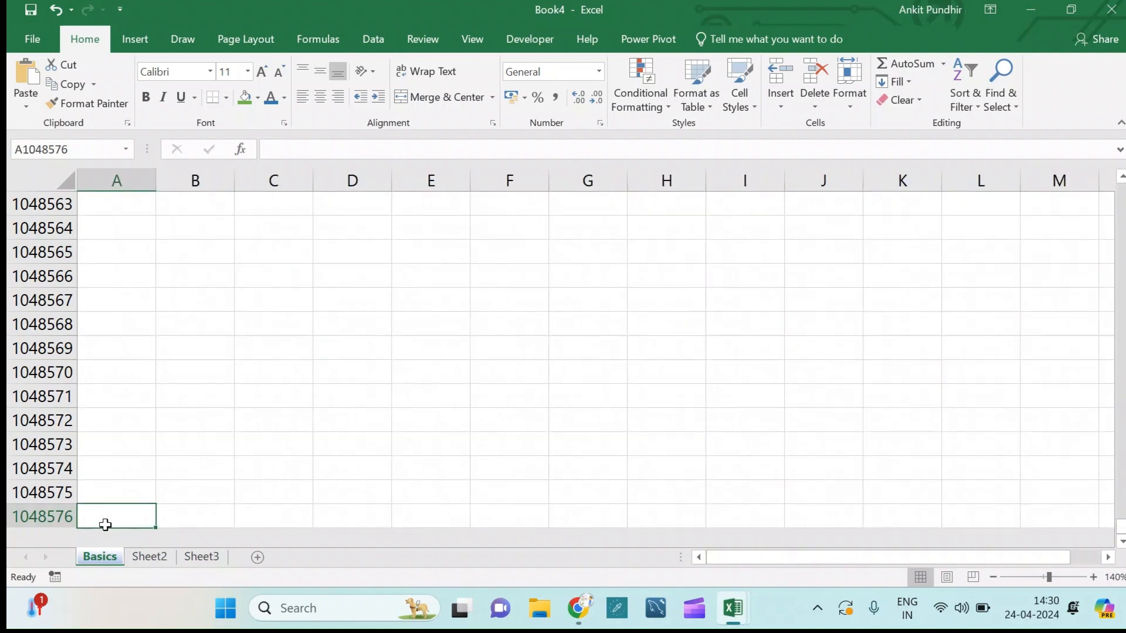
pyautogui.hotkey('ctrl', 'Up')
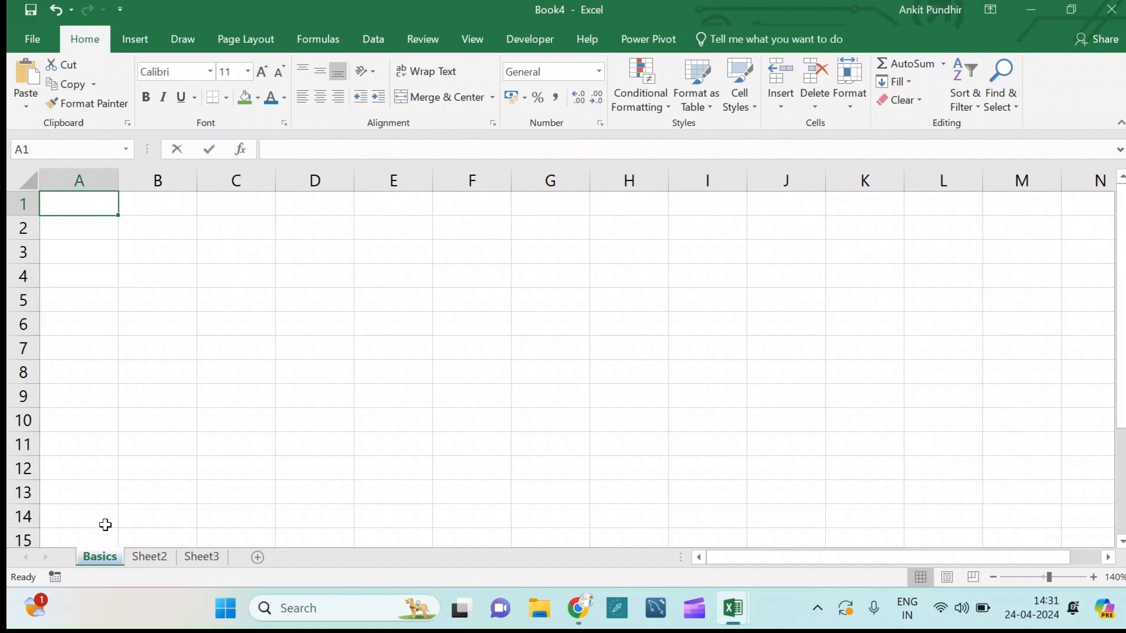
# Enter the column headings S.no, Firstname and Lastname in cells A1 to C1.
pyautogui.write('Sn')
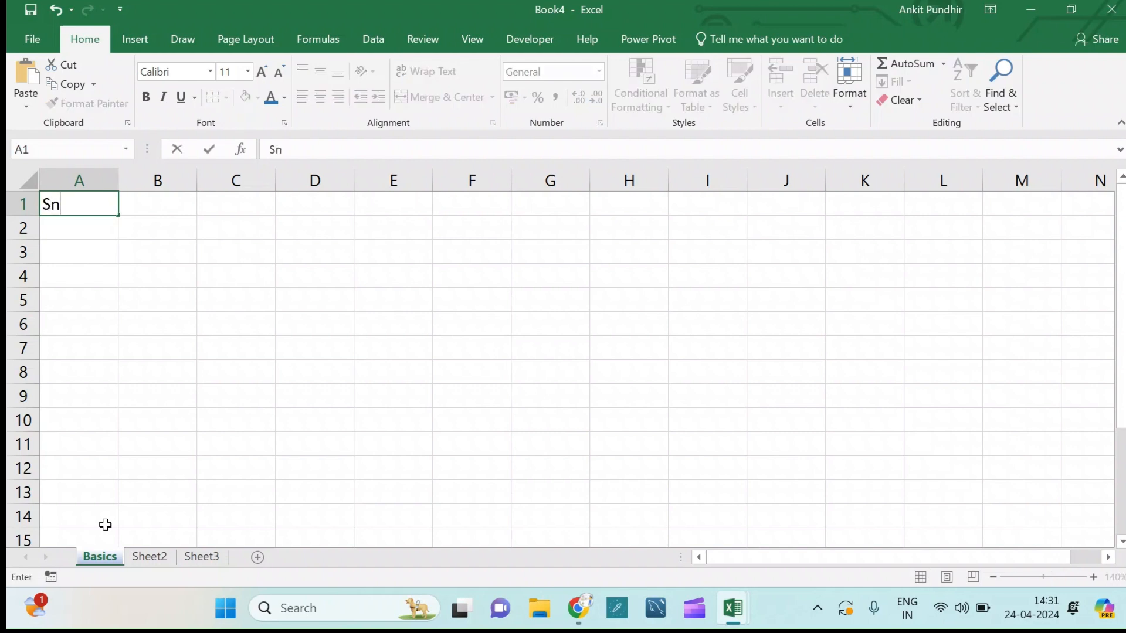
pyautogui.press('BackSpace')
pyautogui.write('.no')
pyautogui.press('Tab')
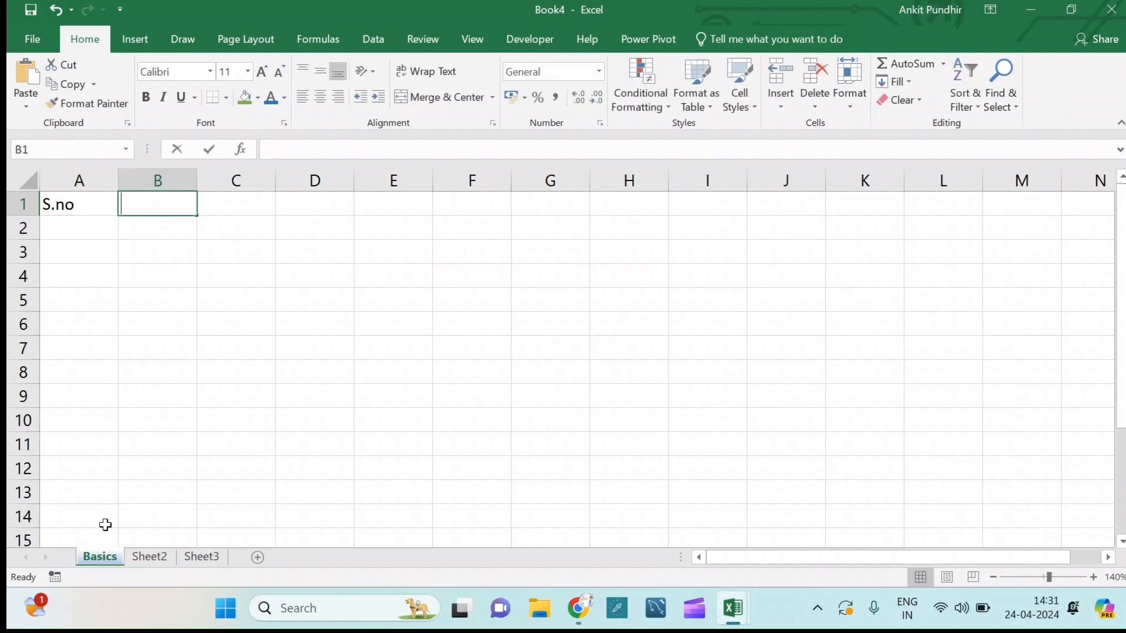
pyautogui.write('First')
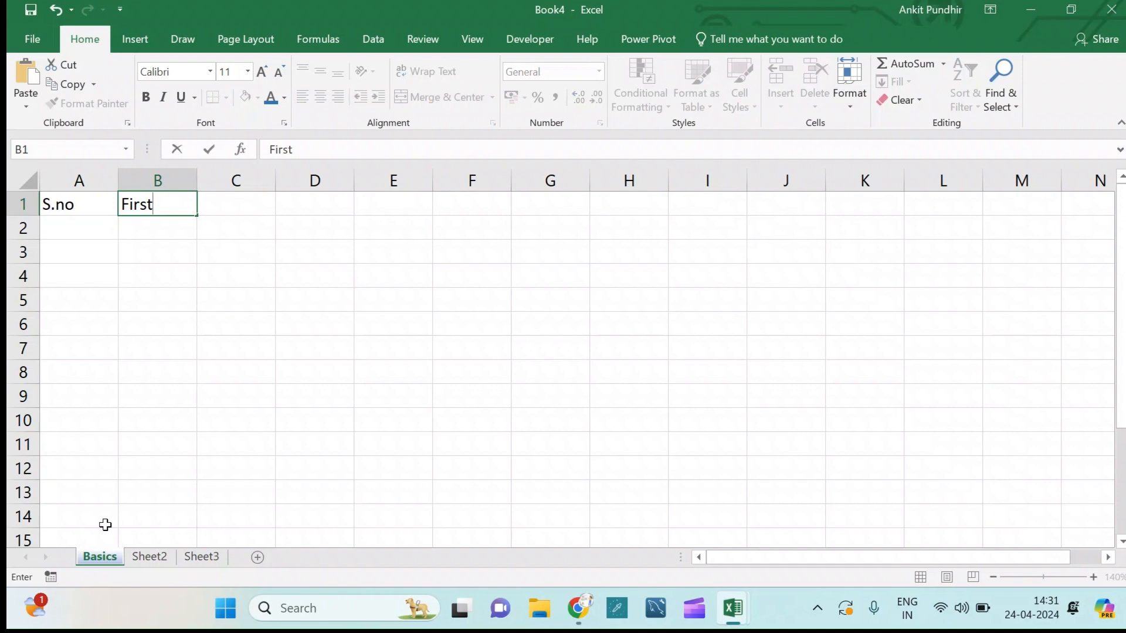
pyautogui.write('name')
pyautogui.press('Tab')
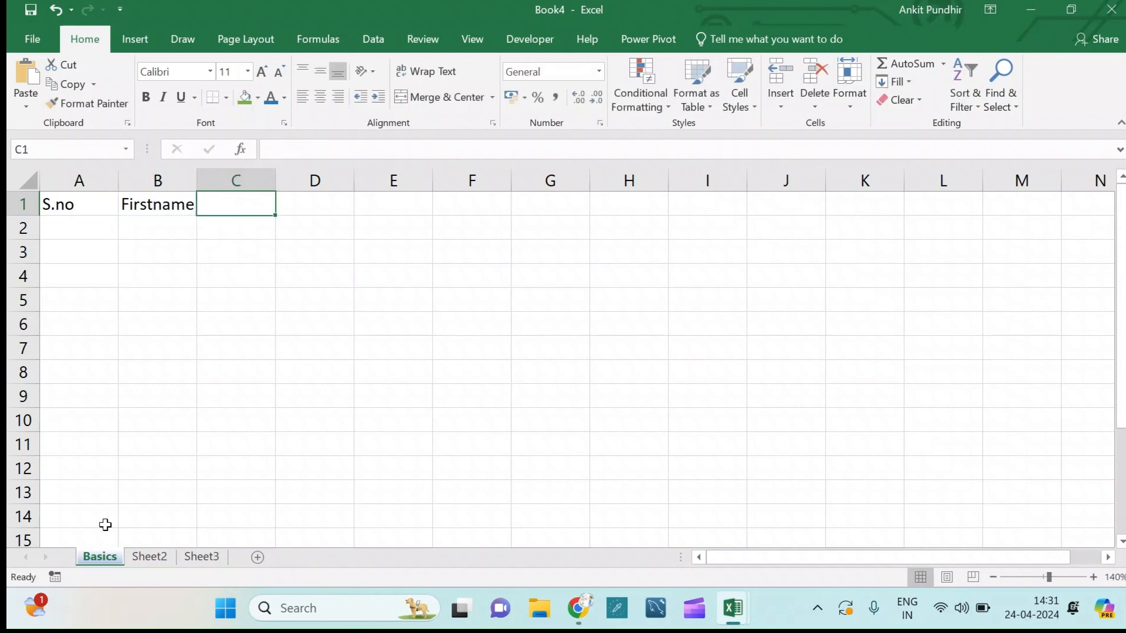
pyautogui.write('Lastname')
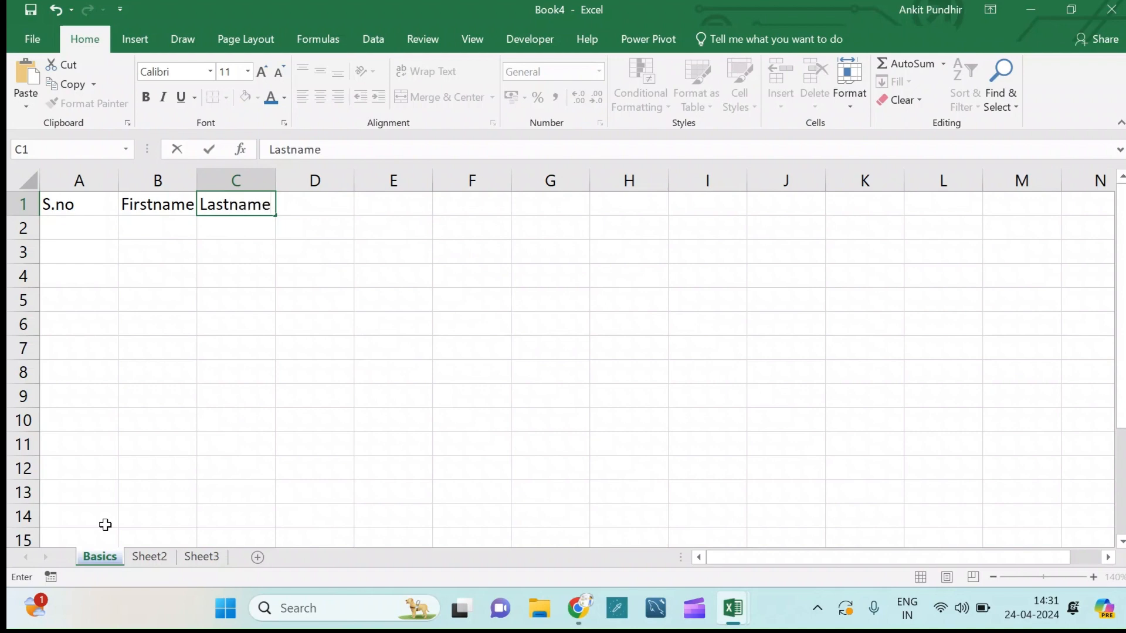
pyautogui.press('Tab')
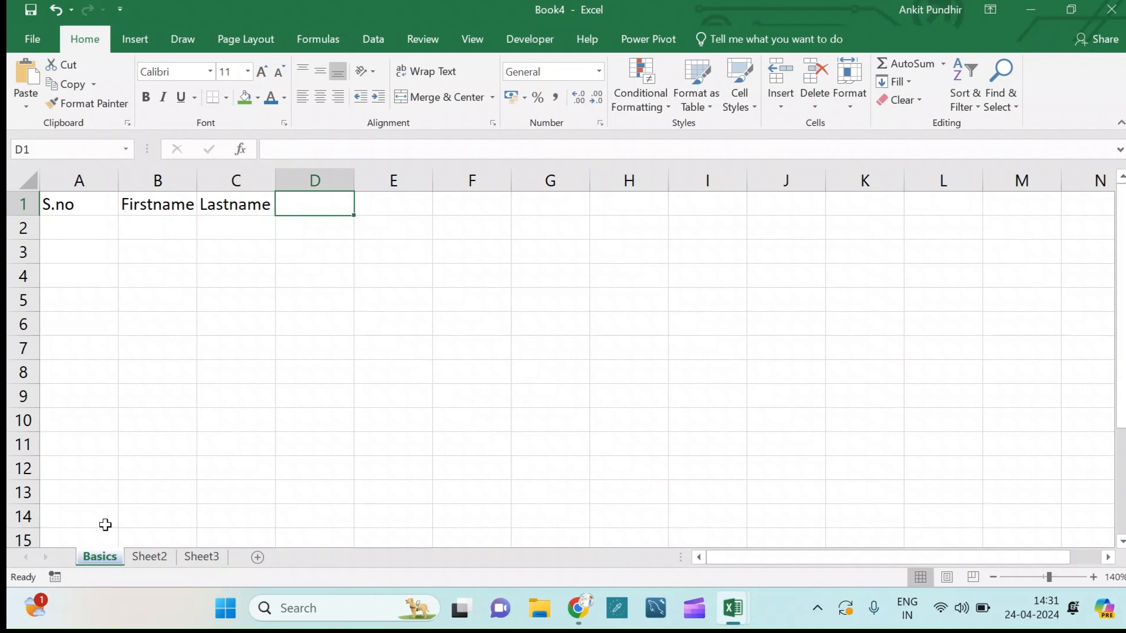
# Add the subject headings Hindi, Science and English in cells D1 to F1.
pyautogui.write('H')
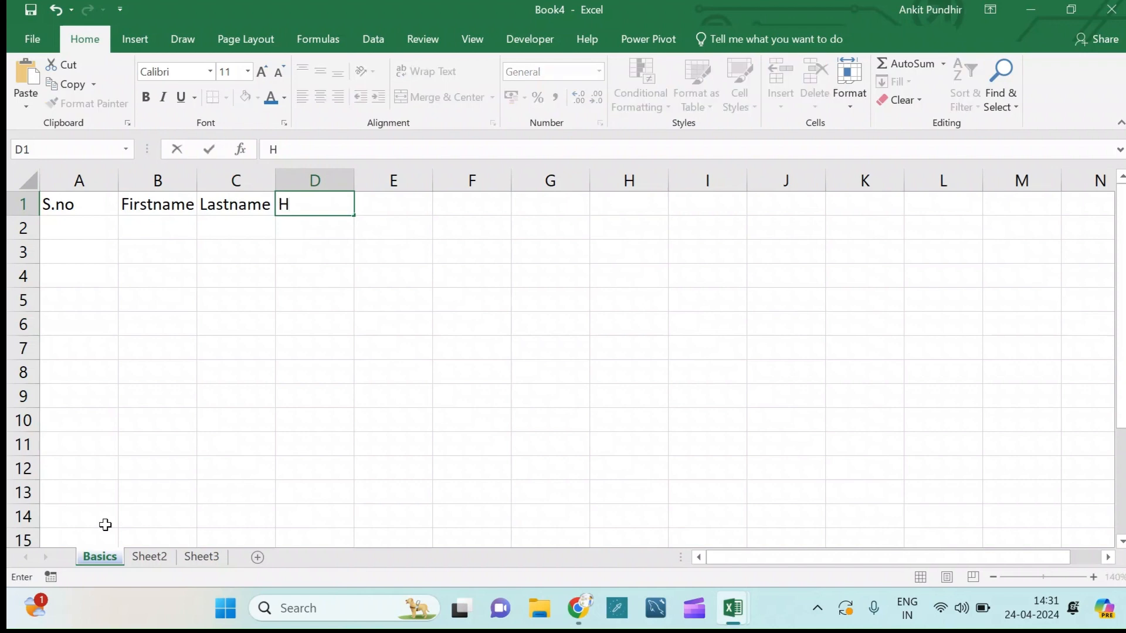
pyautogui.write('in')
pyautogui.press('Tab')
pyautogui.write('Science')
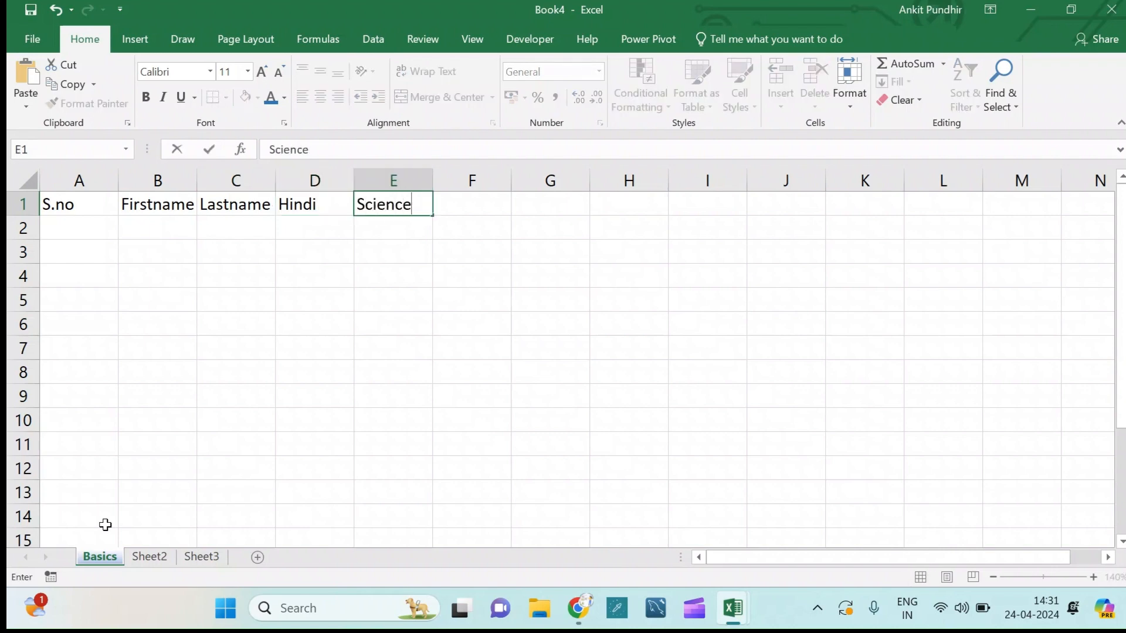
pyautogui.press('Tab')
pyautogui.write('English')
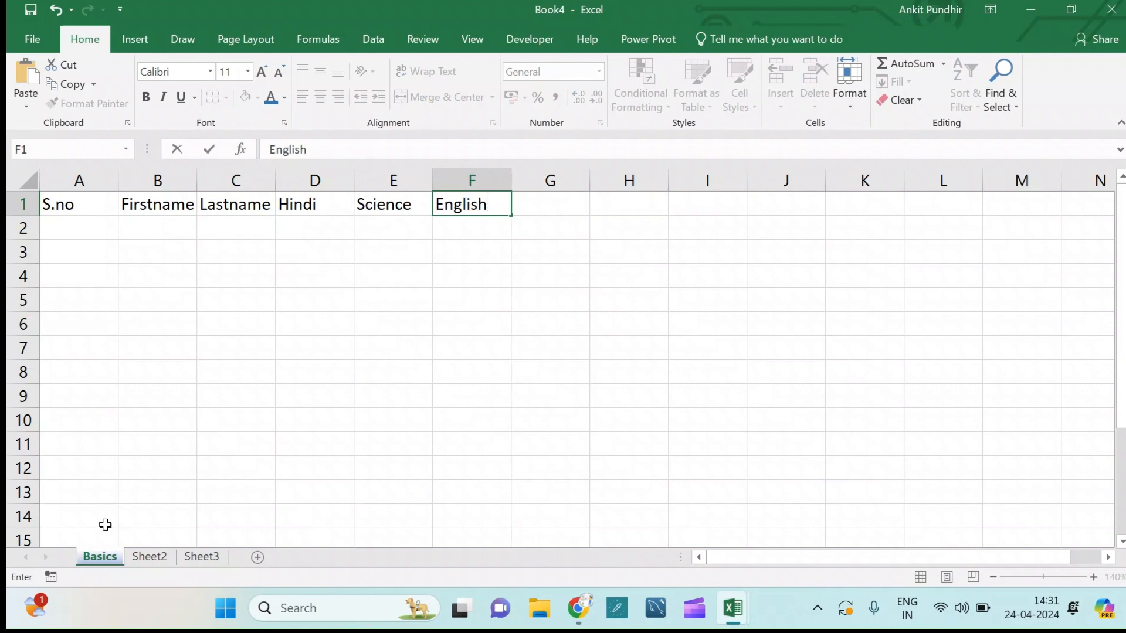
pyautogui.press('Tab')
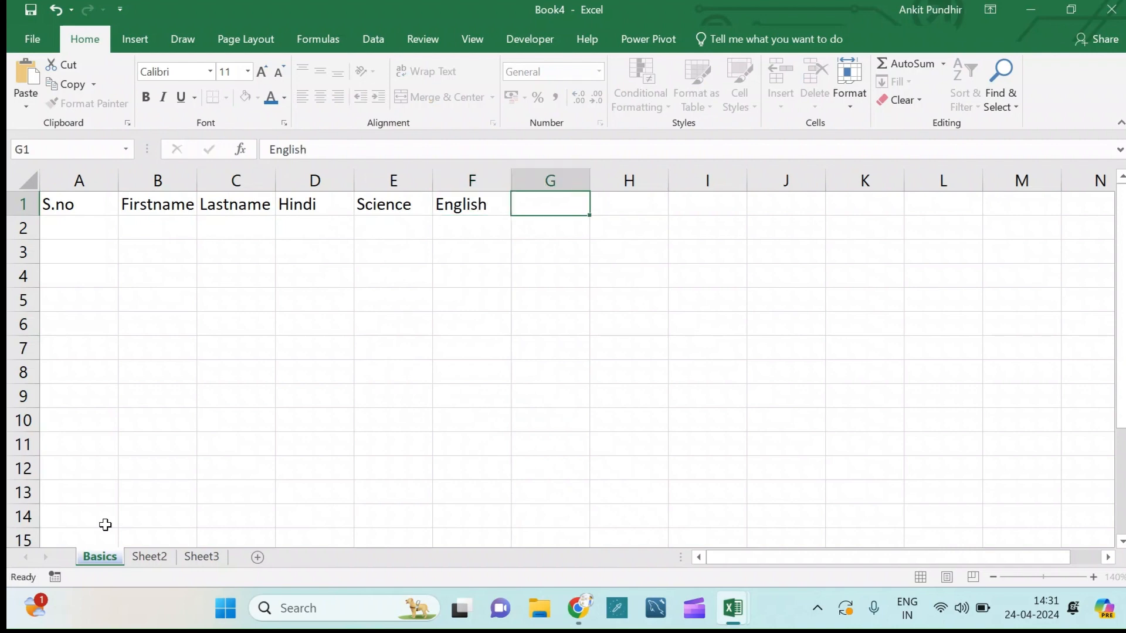
# Enter the column heading Maths in cell G1.
pyautogui.write('Math')
pyautogui.press('BackSpace')
pyautogui.write('s')
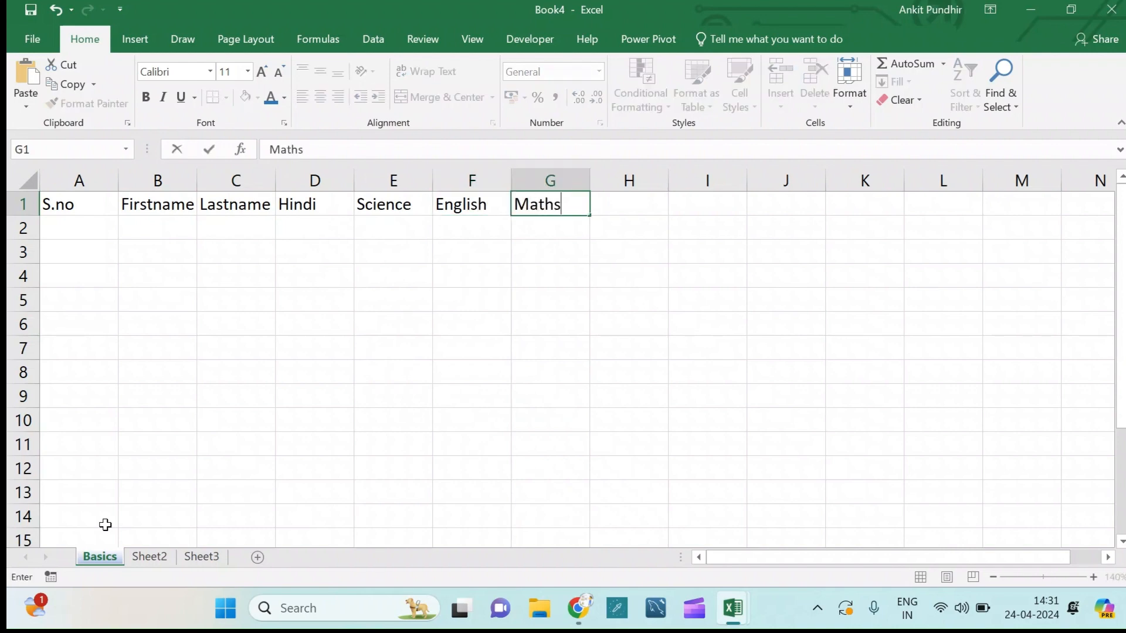
pyautogui.press('Tab')
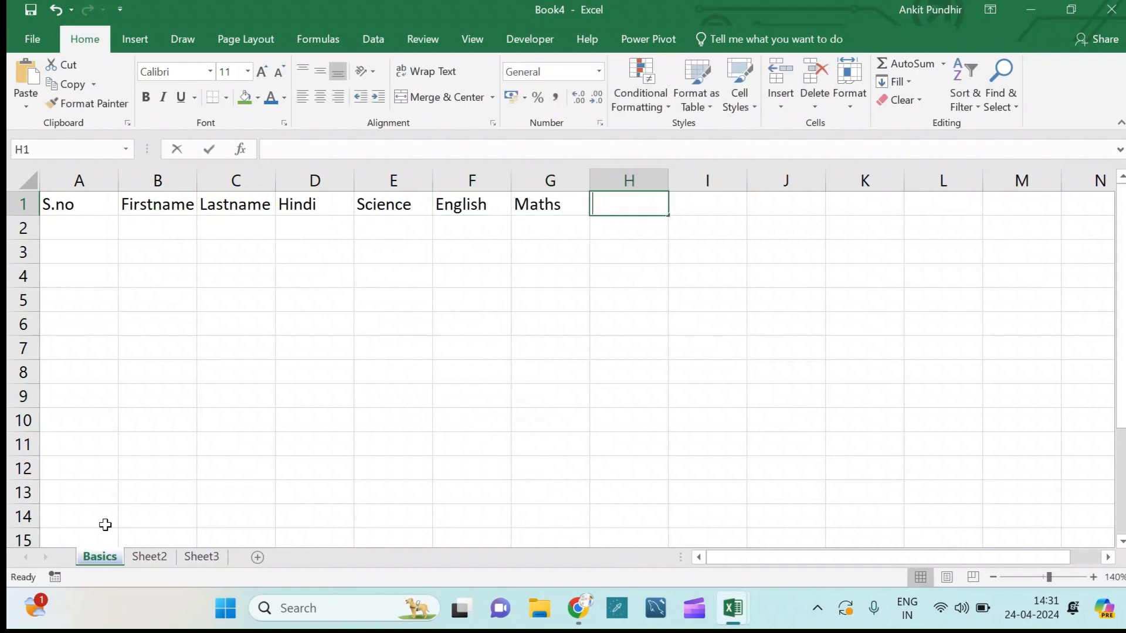
# Add the headings Total and Fullname in cells H1 and I1 to complete the header row.
pyautogui.write('Ttal')
pyautogui.press('BackSpace')
pyautogui.press('BackSpace')
pyautogui.press('BackSpace')
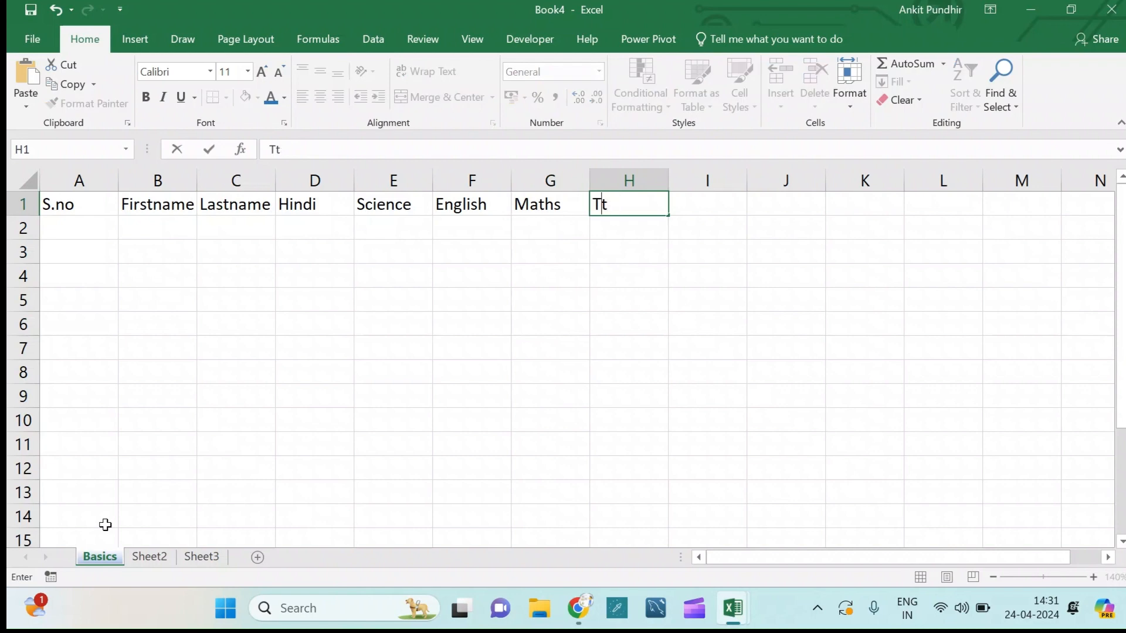
pyautogui.write('otal')
pyautogui.press('Tab')
pyautogui.write('Fu')
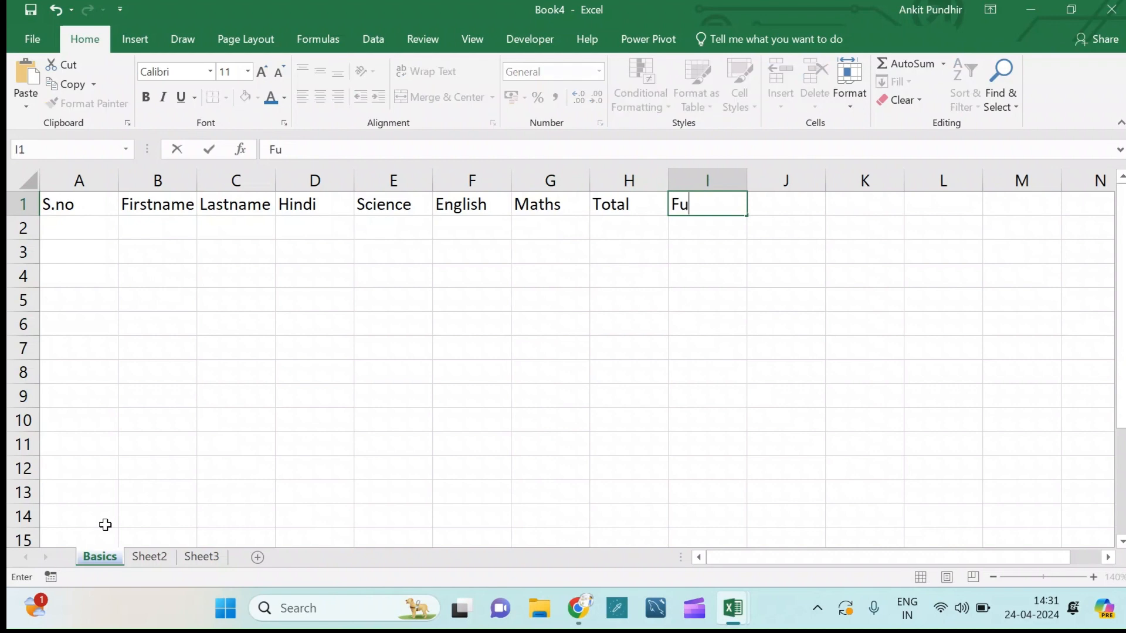
pyautogui.write('llname')
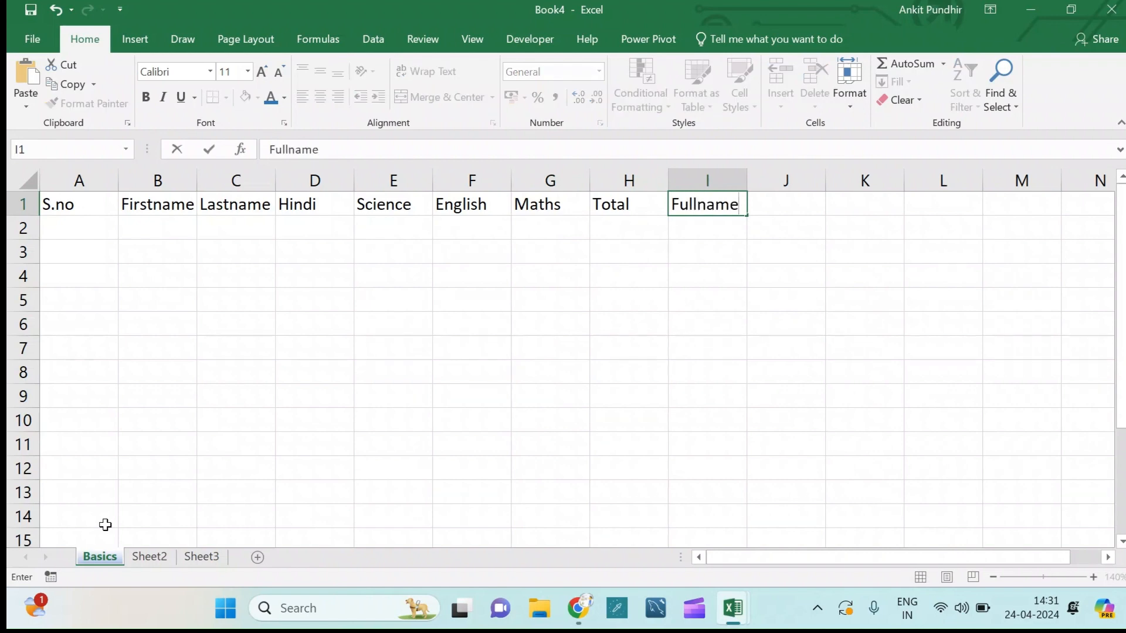
pyautogui.press('Return')
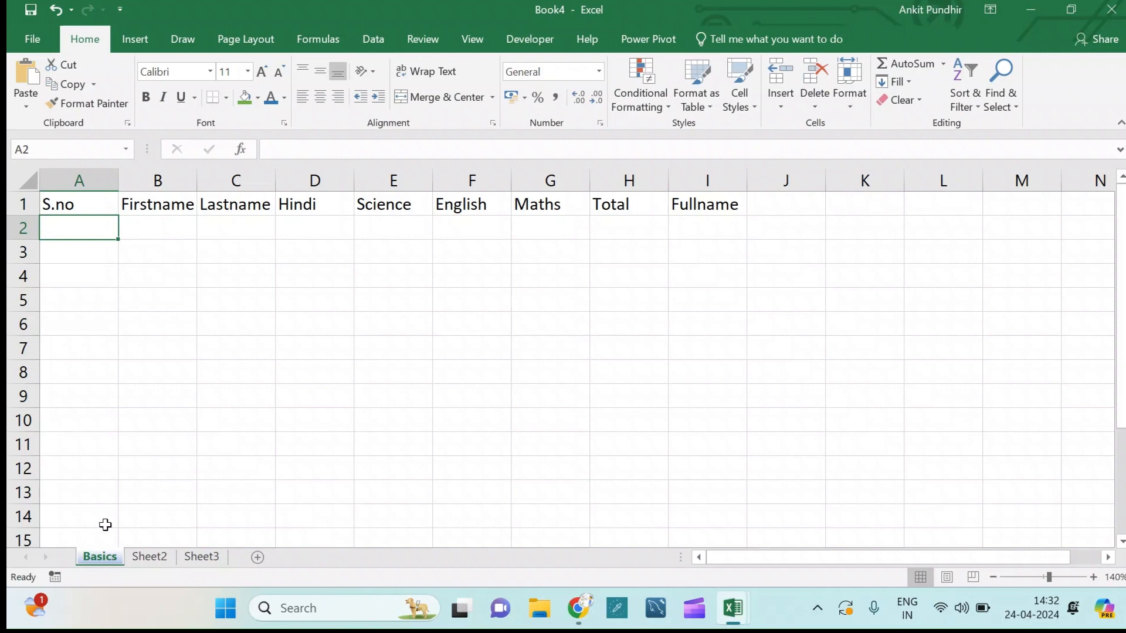
# Enter the serial numbers 1, 2 and 3 in cells A2 to A4.
pyautogui.write('1')
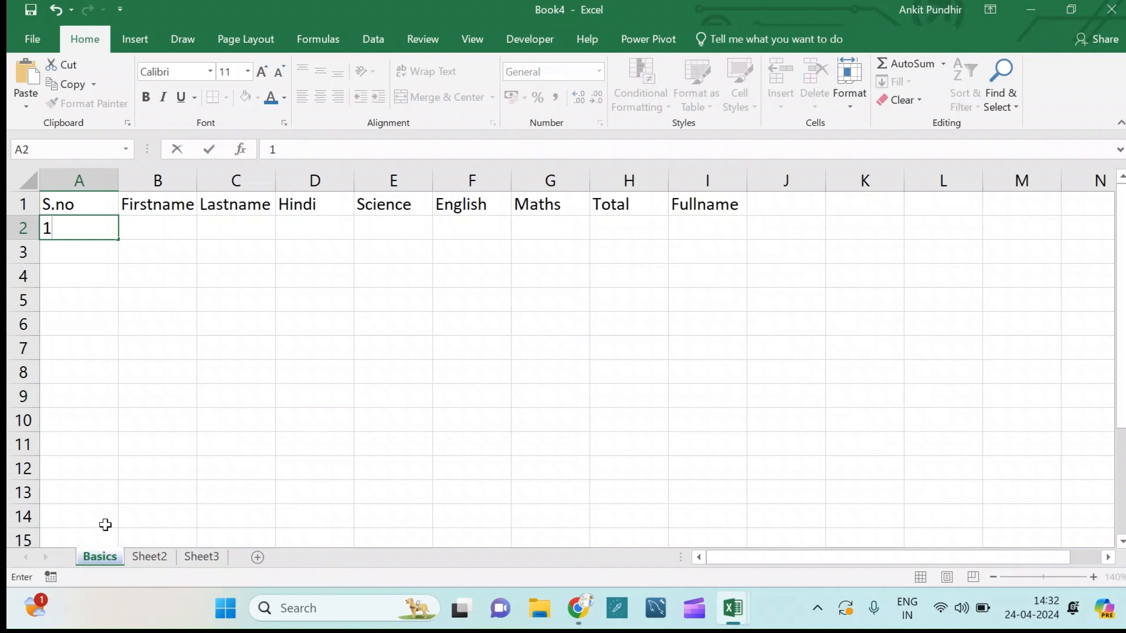
pyautogui.press('Return')
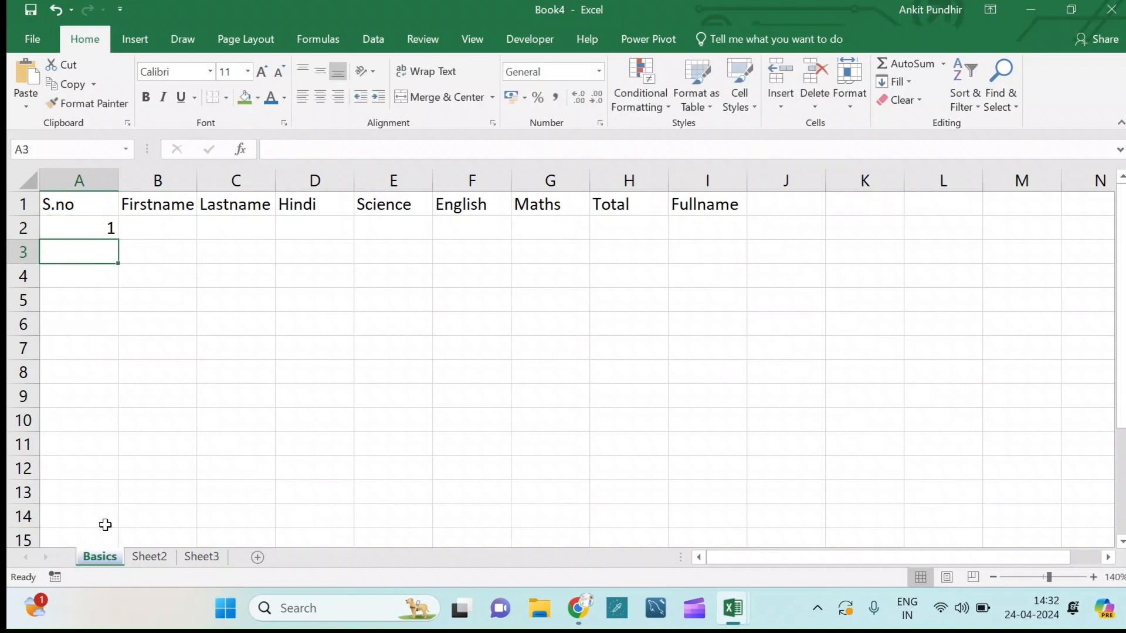
pyautogui.write('2')
pyautogui.press('Return')
pyautogui.write('3')
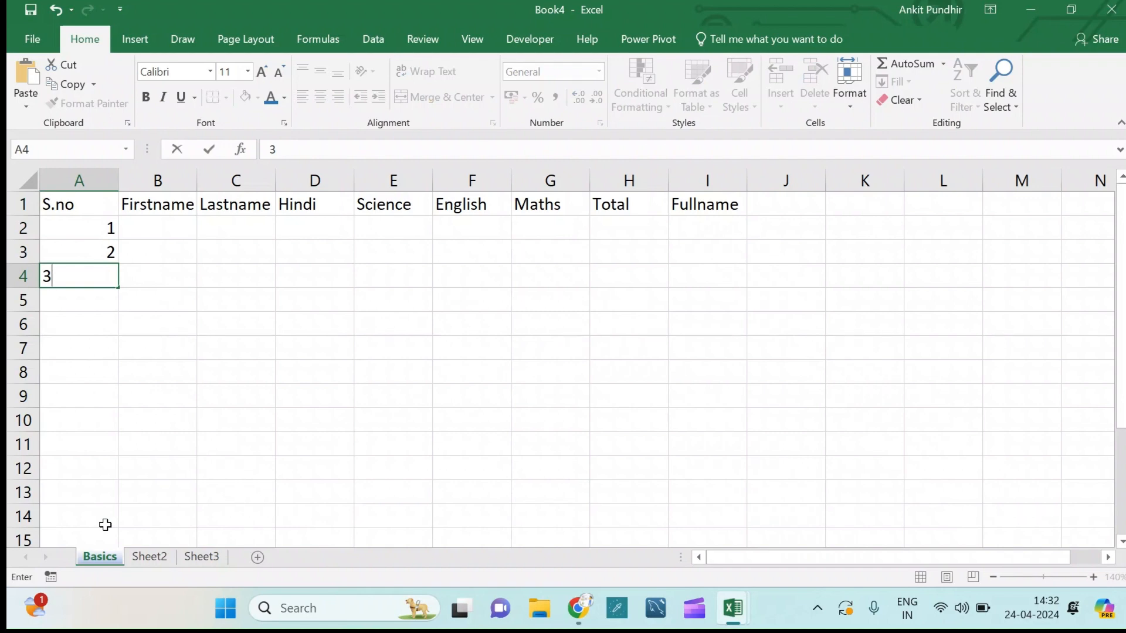
# Extend the serial number series from A2:A4 down to cell A7, and select cell B2.
pyautogui.click(85, 223)
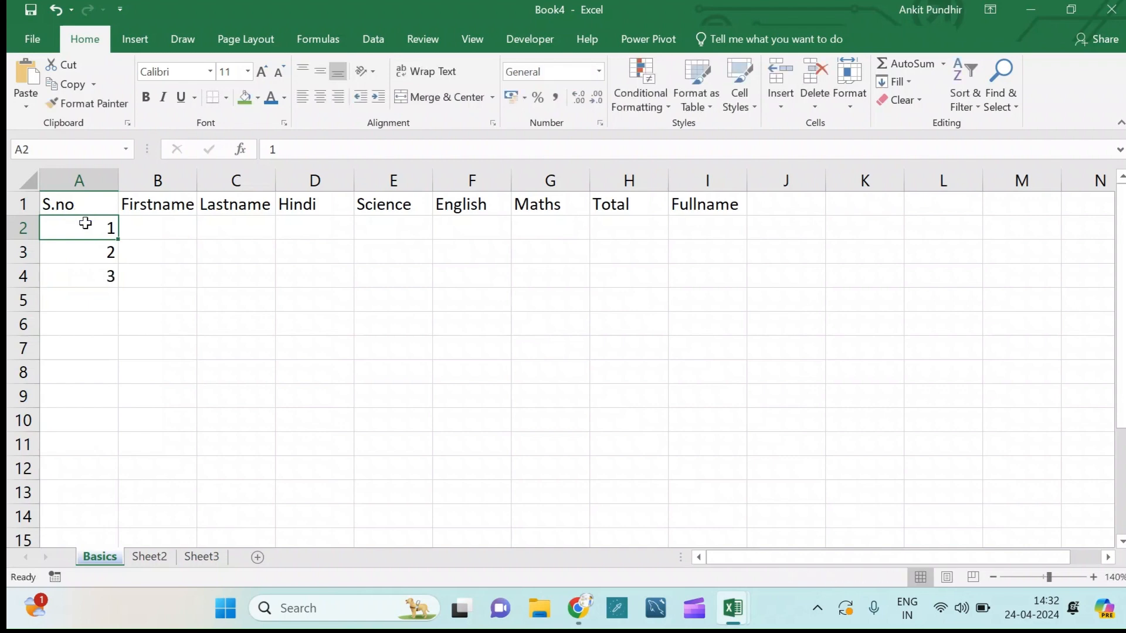
pyautogui.moveTo(86, 224); pyautogui.dragTo(94, 274)
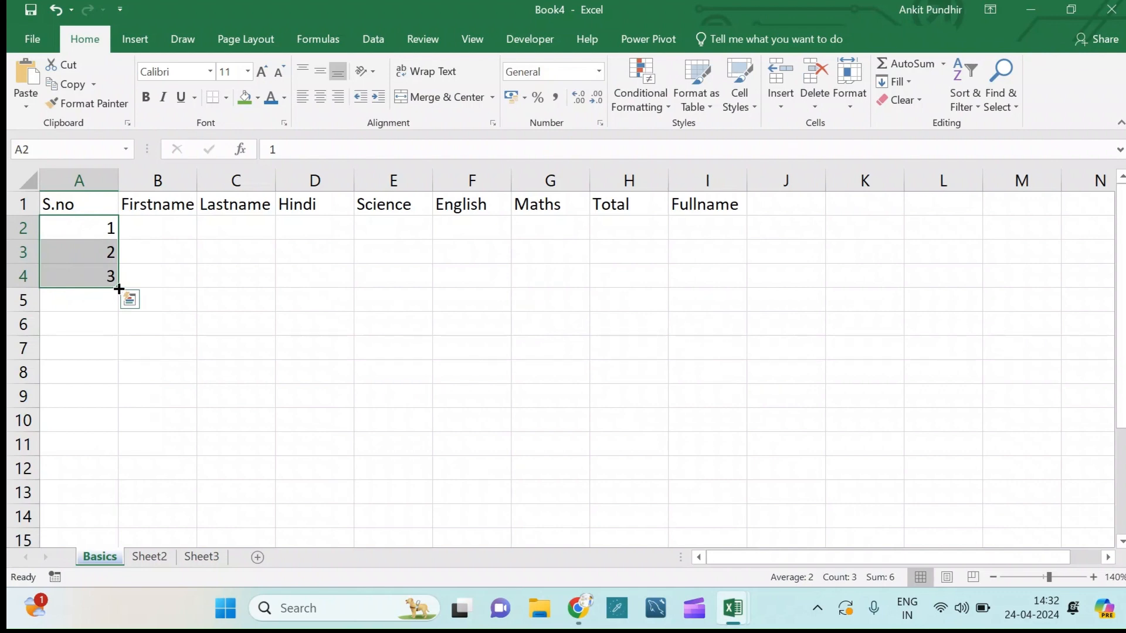
pyautogui.moveTo(119, 288)
pyautogui.mouseDown()
pyautogui.moveTo(122, 447)
pyautogui.moveTo(118, 345)
pyautogui.moveTo(115, 359)
pyautogui.mouseUp()
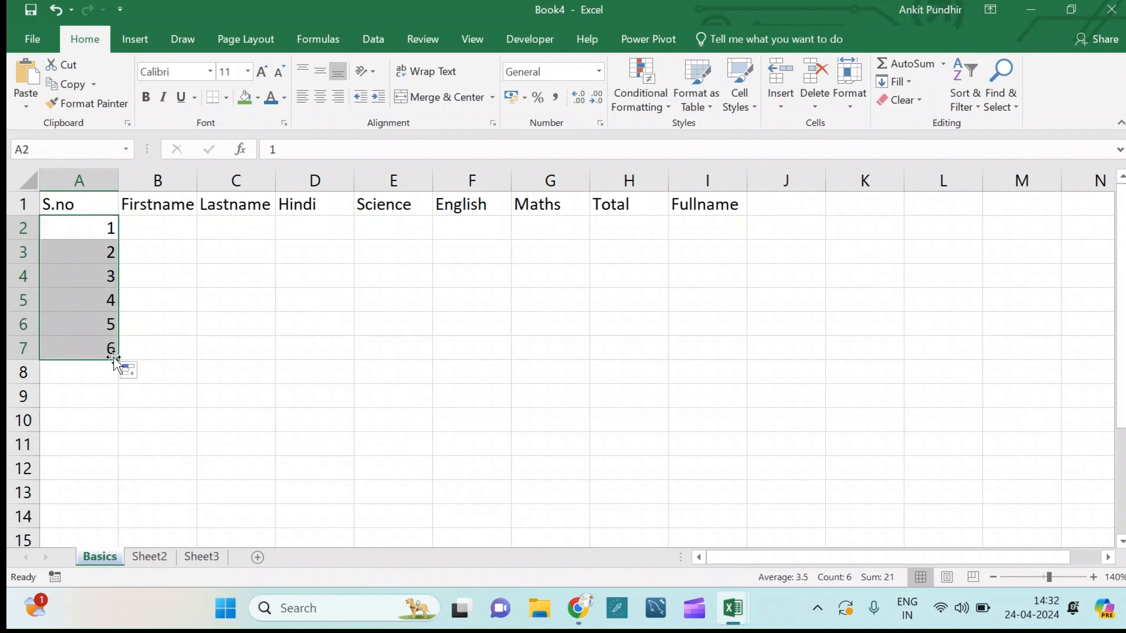
pyautogui.click(114, 357)
pyautogui.click(176, 227)
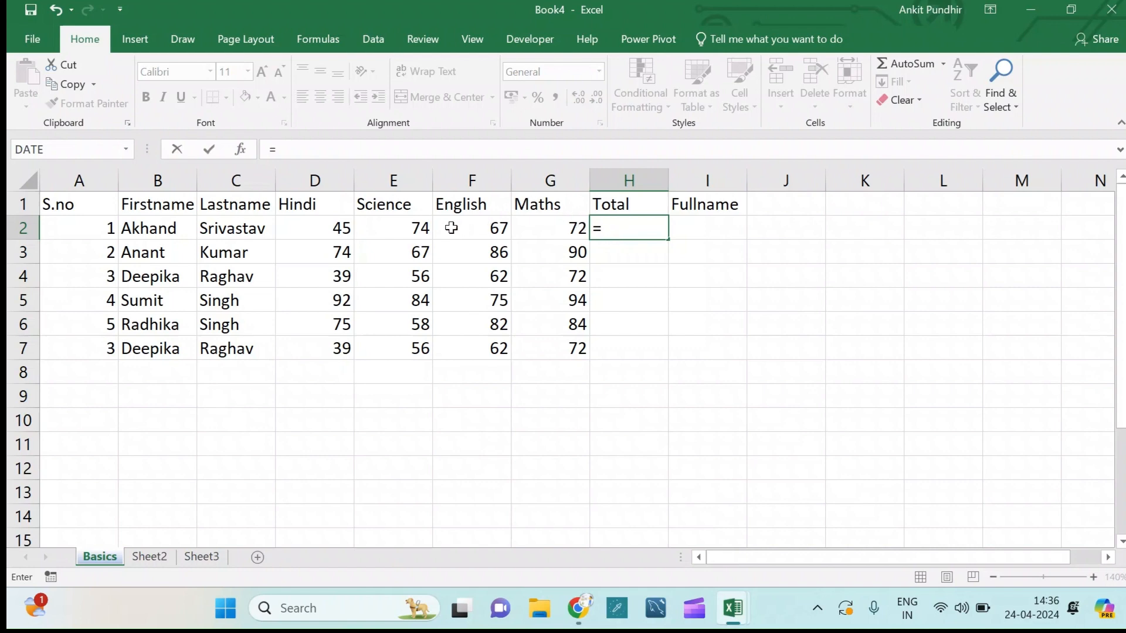
# Complete the first student's total in H2 with the formula =D2+E2+F2+G2.
pyautogui.click(337, 232)
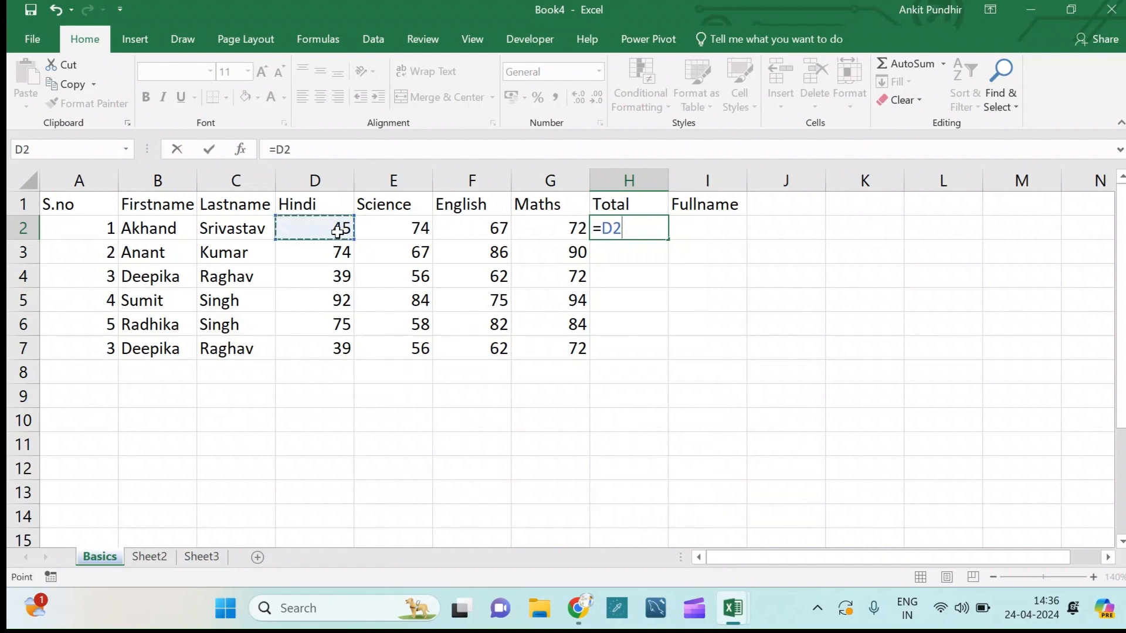
pyautogui.write('+')
pyautogui.click(406, 227)
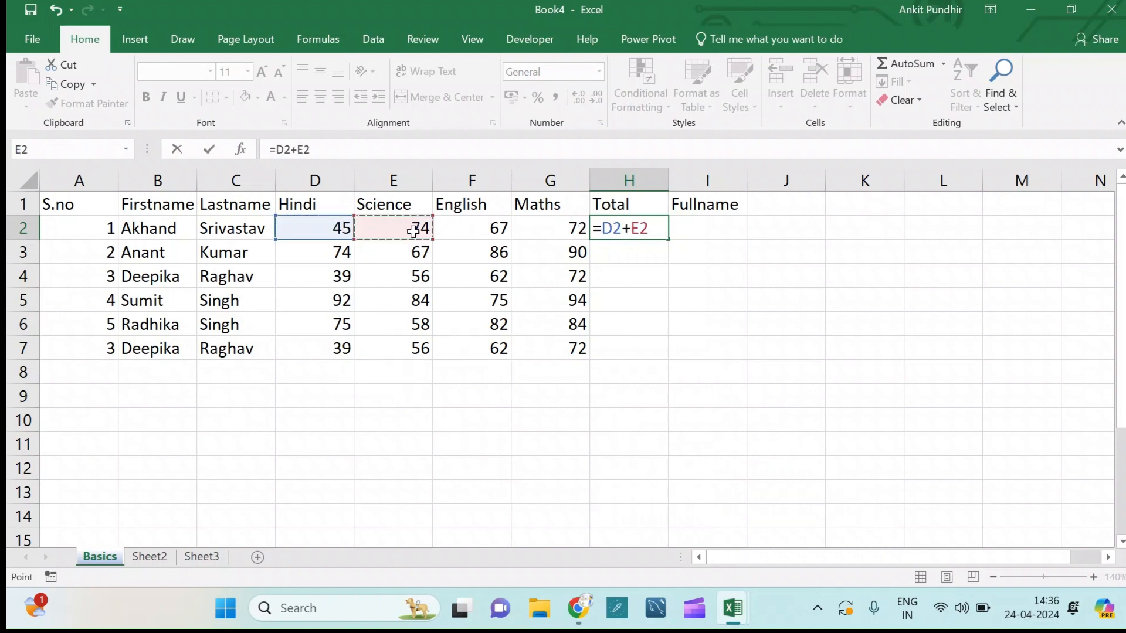
pyautogui.write('+')
pyautogui.click(450, 229)
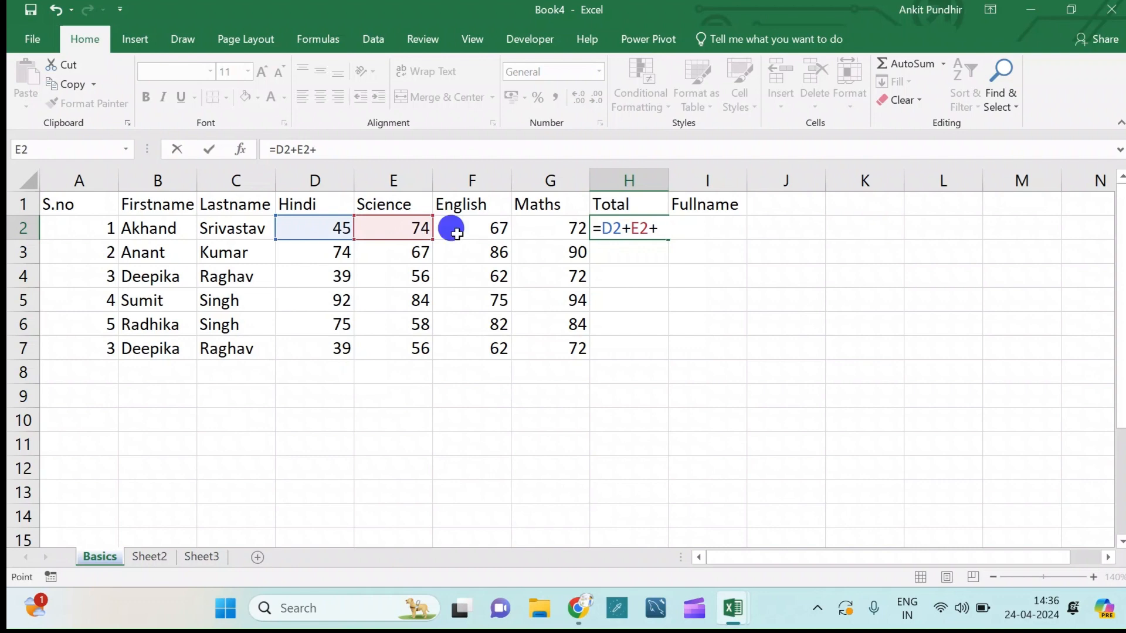
pyautogui.write('+')
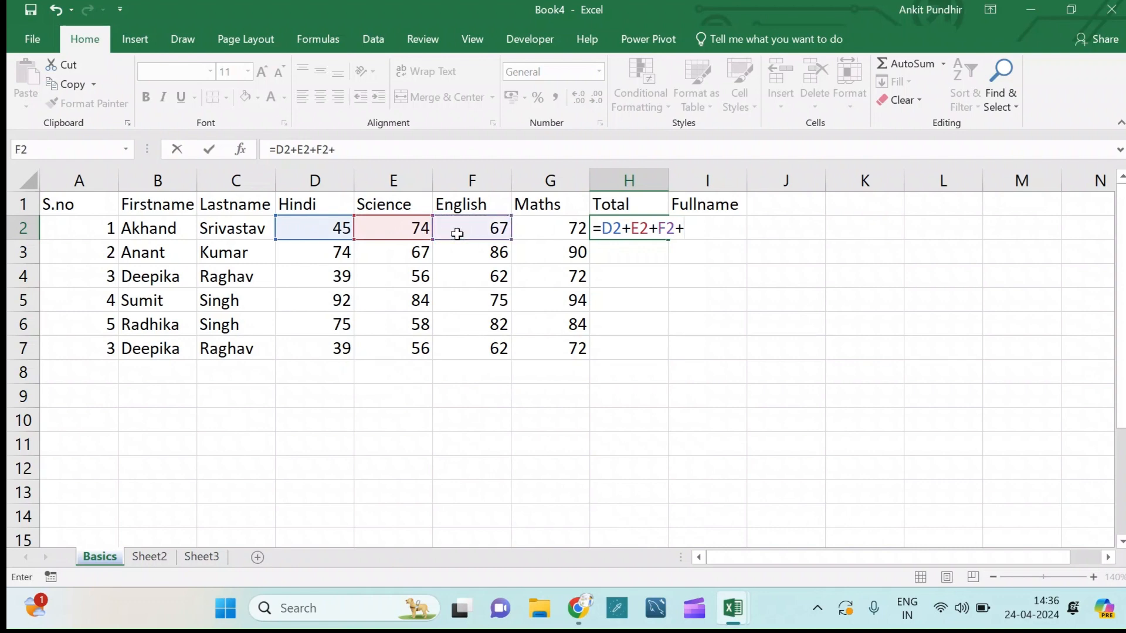
pyautogui.click(574, 229)
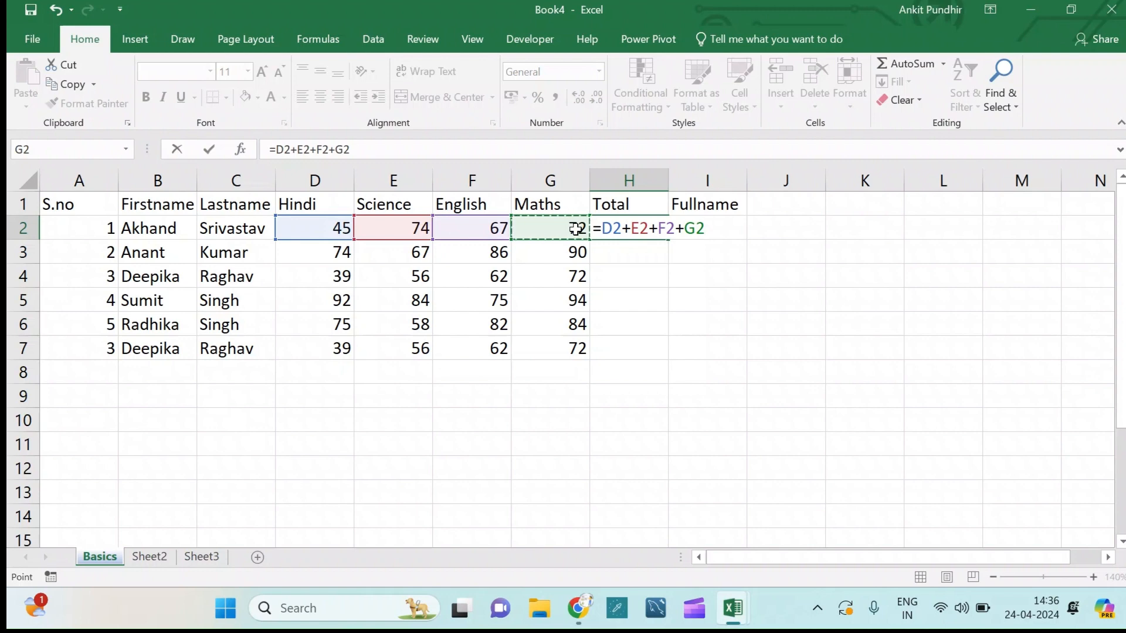
pyautogui.press('Return')
# Try filling the Total formula from H2 down to H7, and undo the fill.
pyautogui.click(652, 228)
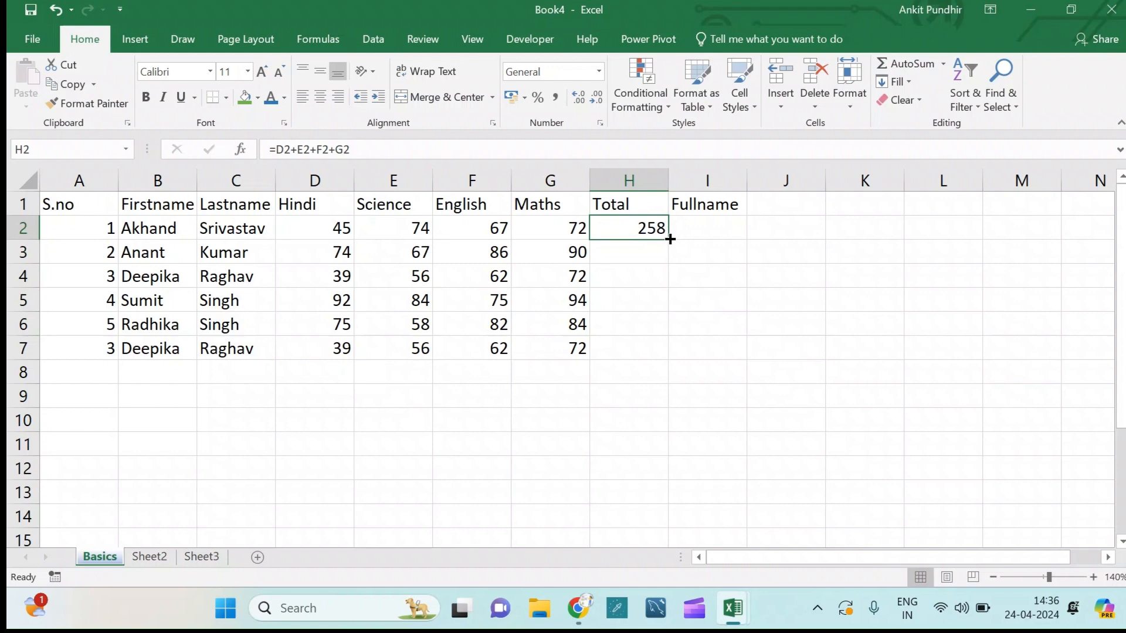
pyautogui.moveTo(670, 238); pyautogui.dragTo(651, 348)
pyautogui.hotkey('ctrl', 'z')
# Select H2:H7 and fill the Total formula down through the selection.
pyautogui.click(648, 226)
pyautogui.hotkey('shift', 'Down')
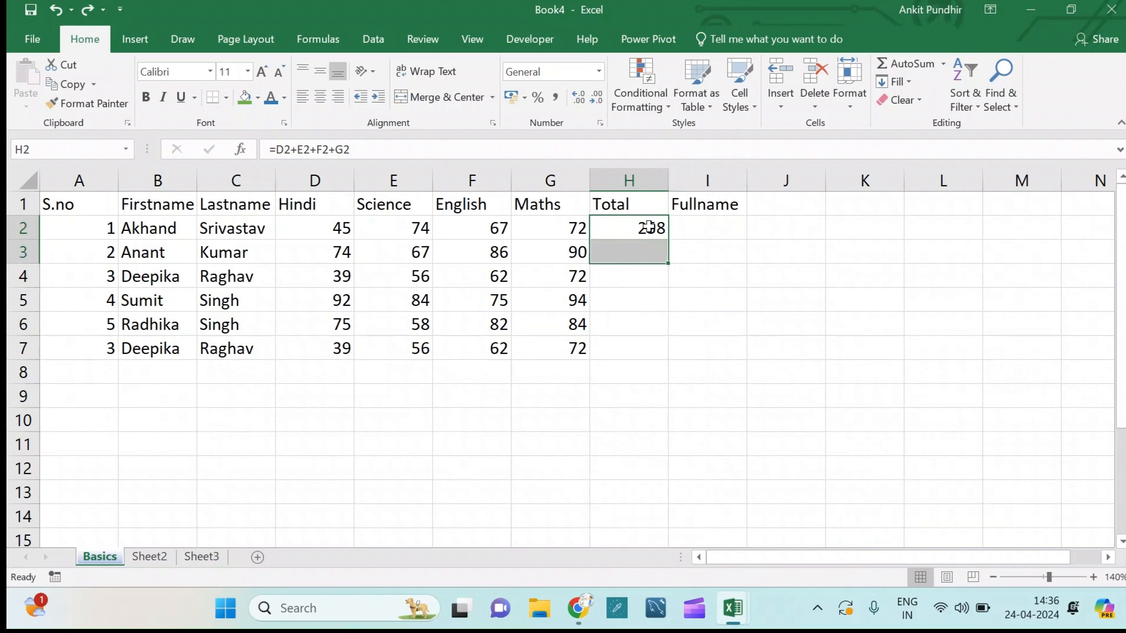
pyautogui.hotkey('shift', 'Down')
pyautogui.hotkey('shift', 'Down')
pyautogui.hotkey('shift', 'Down')
pyautogui.hotkey('shift', 'Down')
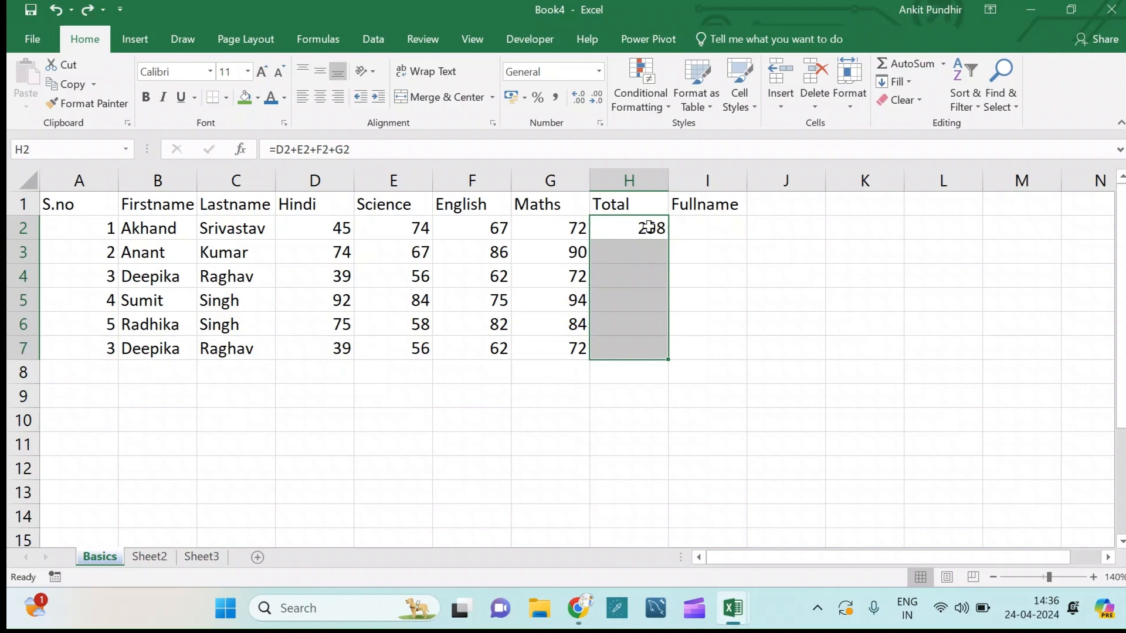
pyautogui.hotkey('ctrl', 'd')
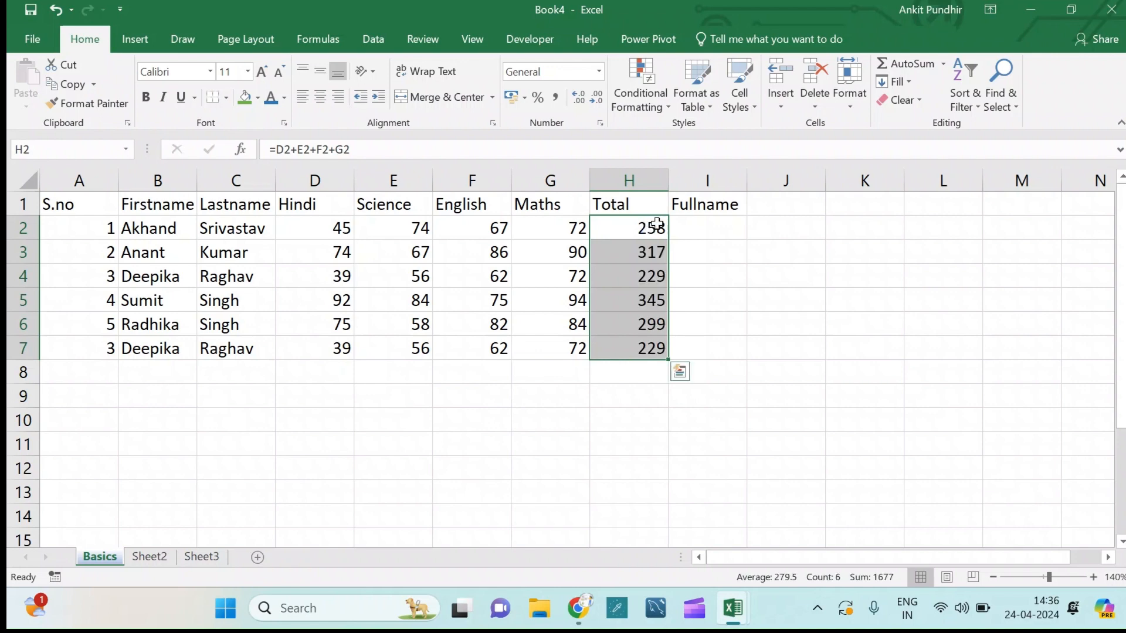
# Compare the underlying contents of Total cell H2 with those of Maths cell G2.
pyautogui.click(643, 232)
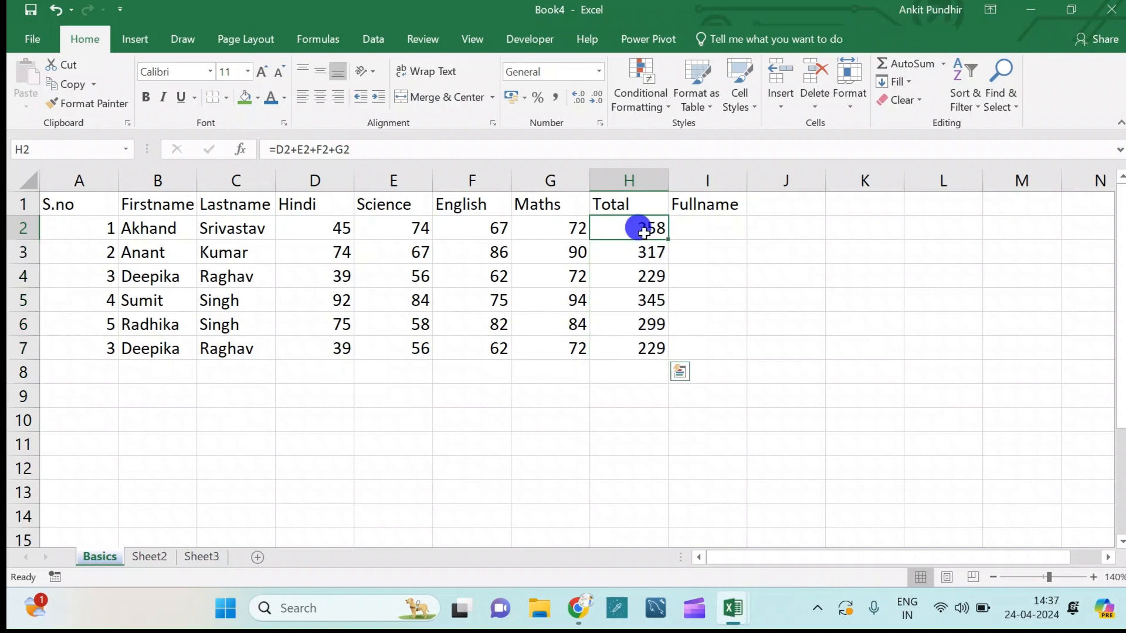
pyautogui.click(580, 229)
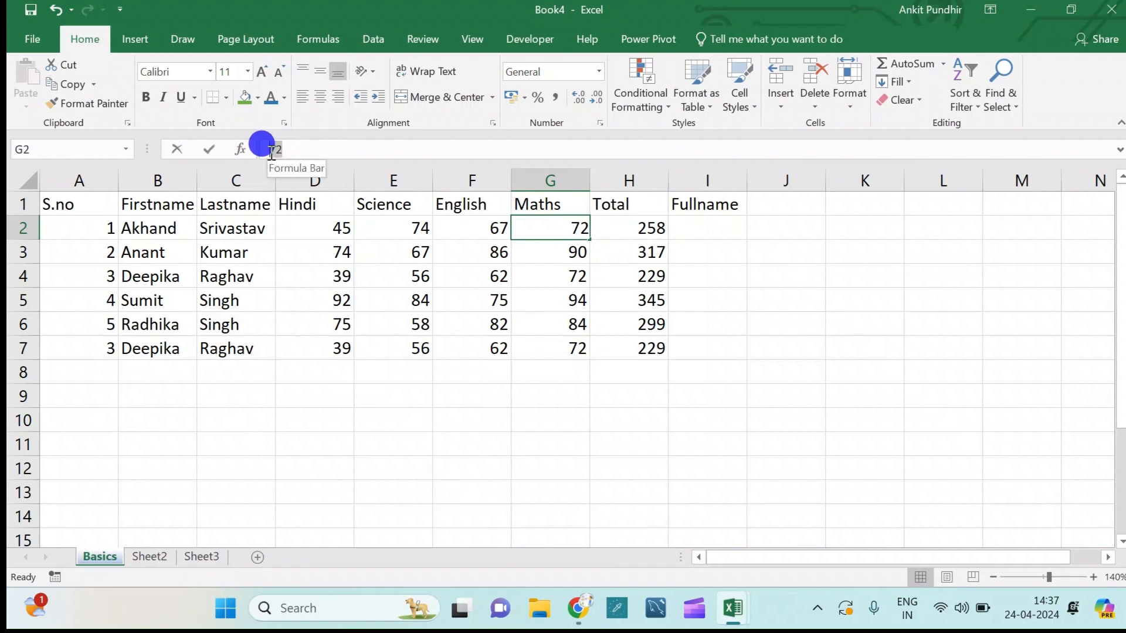
pyautogui.doubleClick(275, 150)
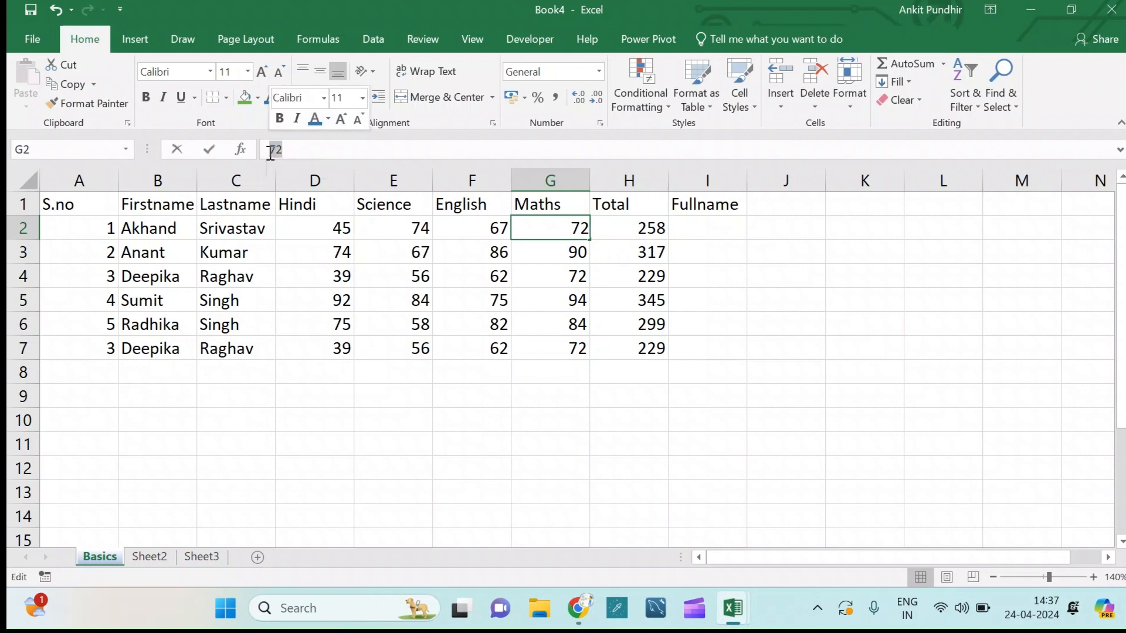
pyautogui.click(640, 228)
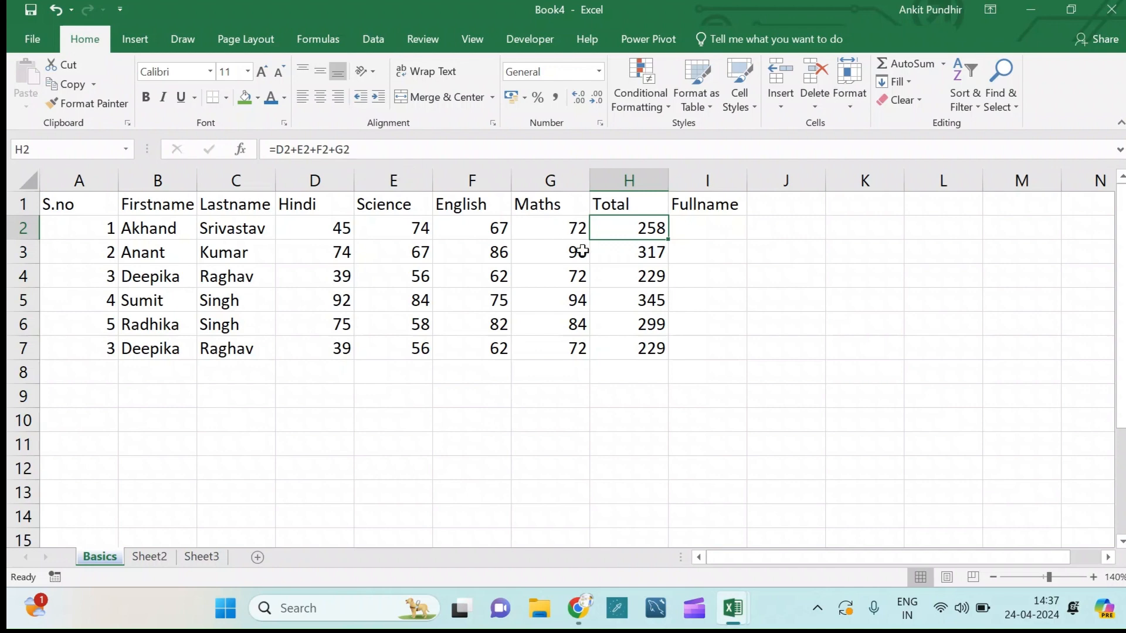
pyautogui.click(706, 231)
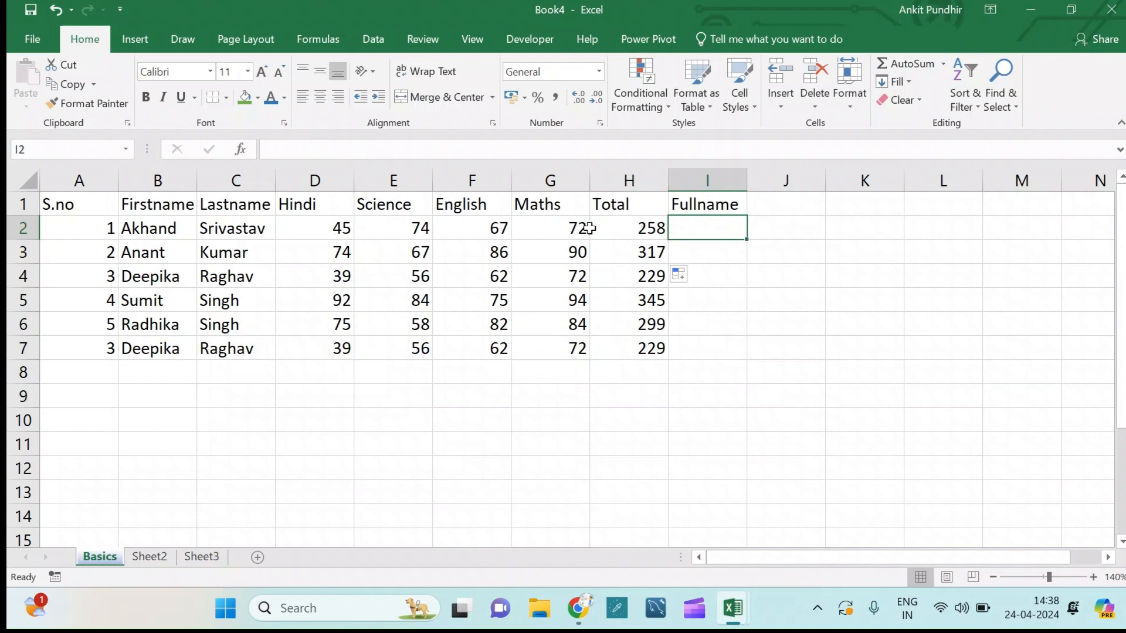
pyautogui.click(697, 229)
pyautogui.click(706, 229)
pyautogui.write('=')
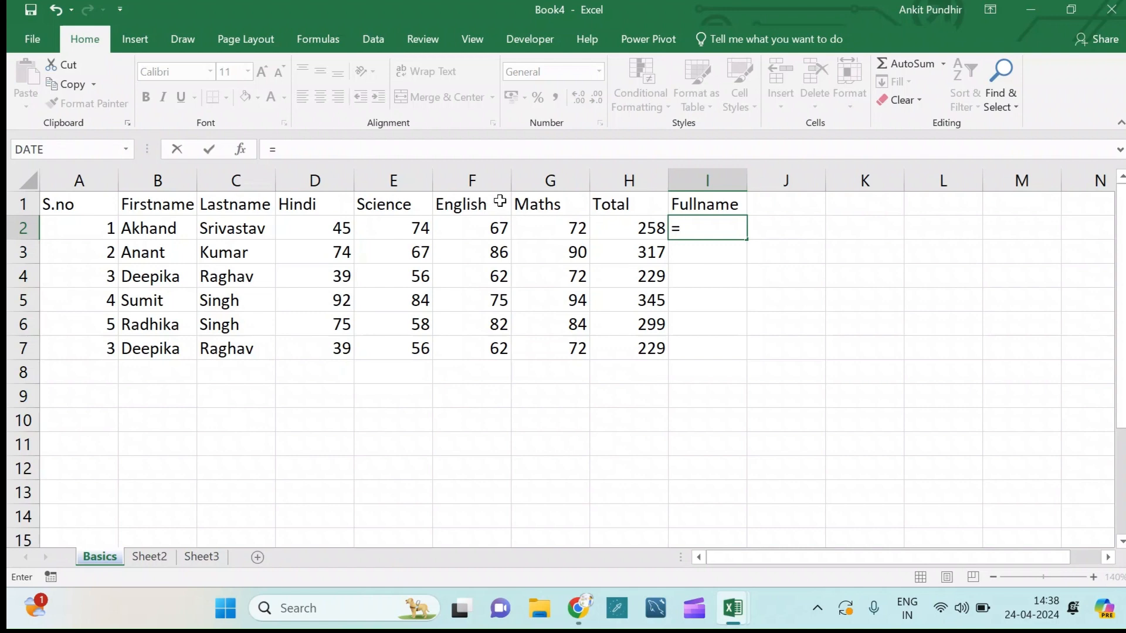
pyautogui.press('Escape')
# Enter an ampersand (&) in empty cell G10 to show the joining operator, and clear it again.
pyautogui.click(808, 267)
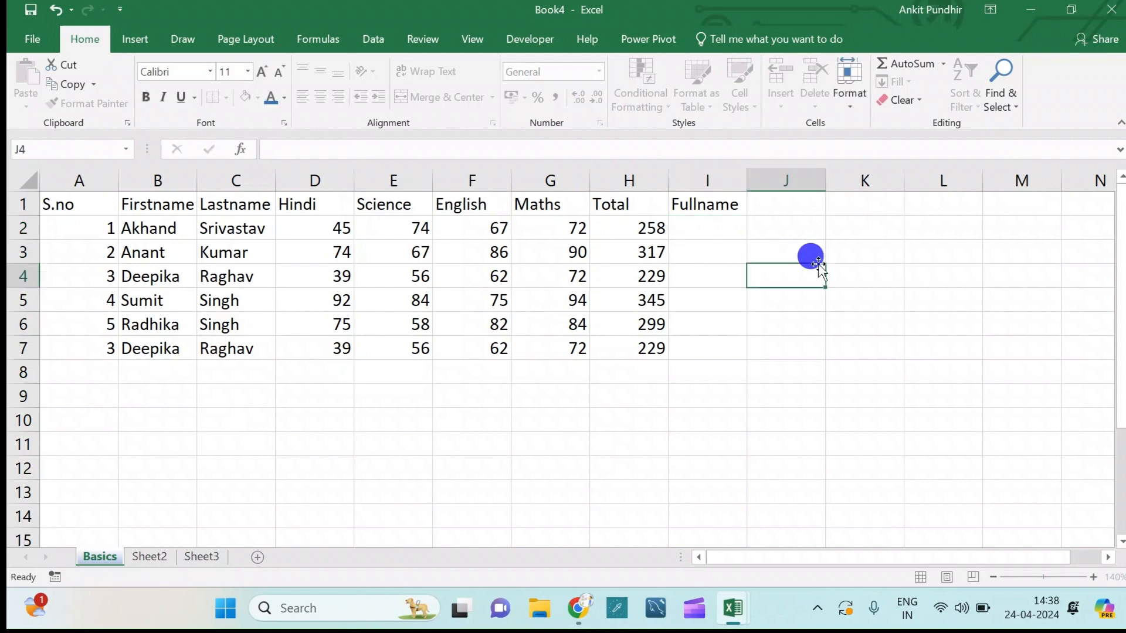
pyautogui.click(528, 429)
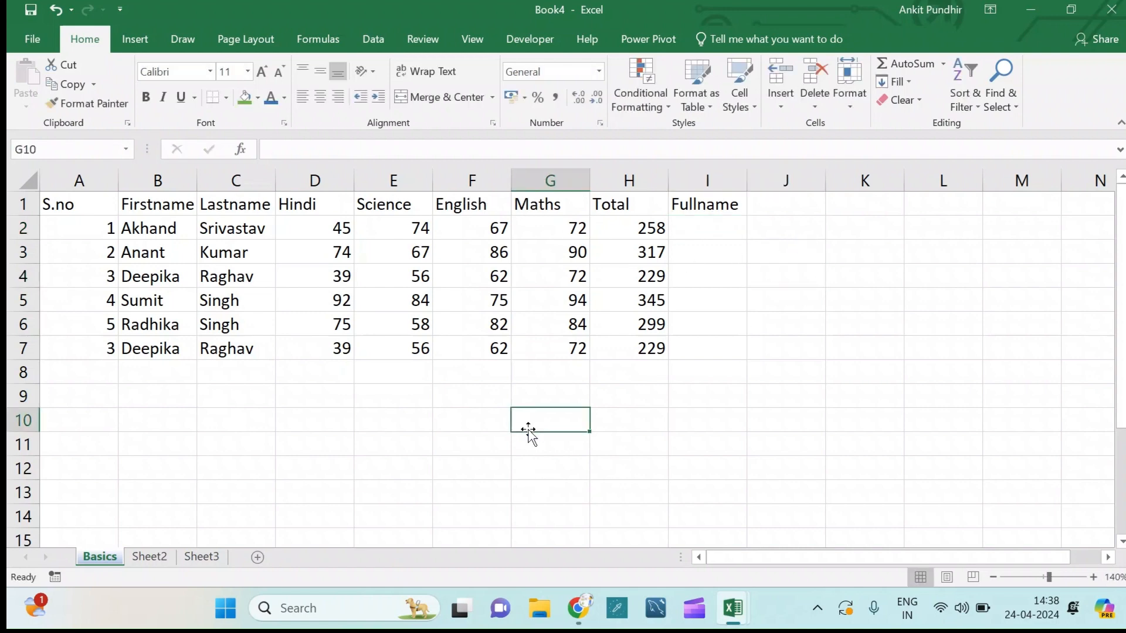
pyautogui.write('&')
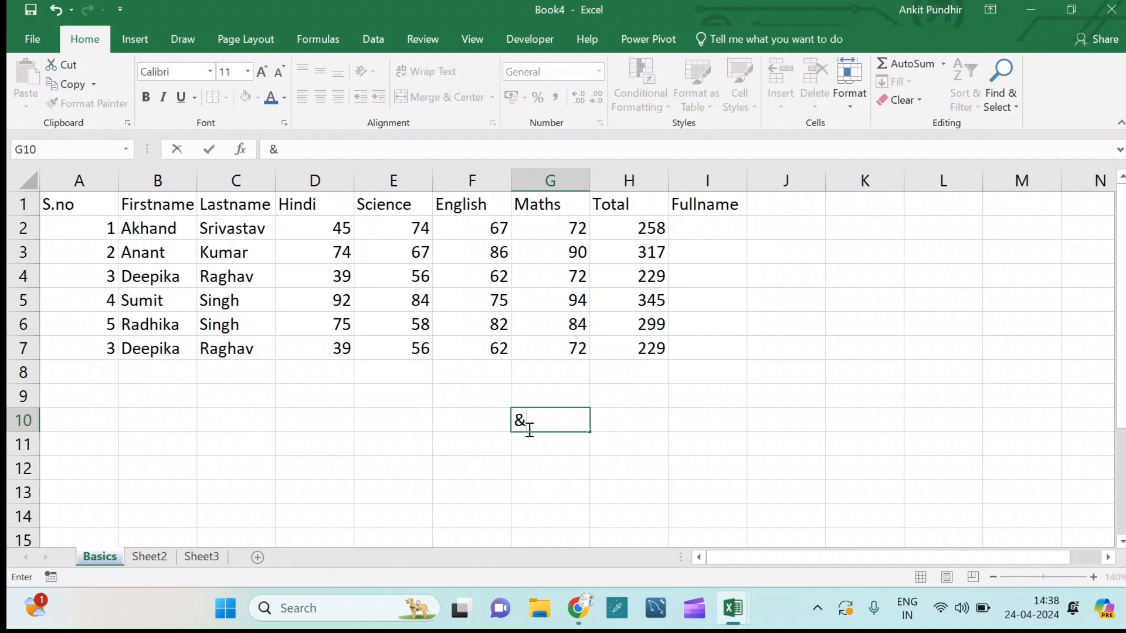
pyautogui.click(560, 431)
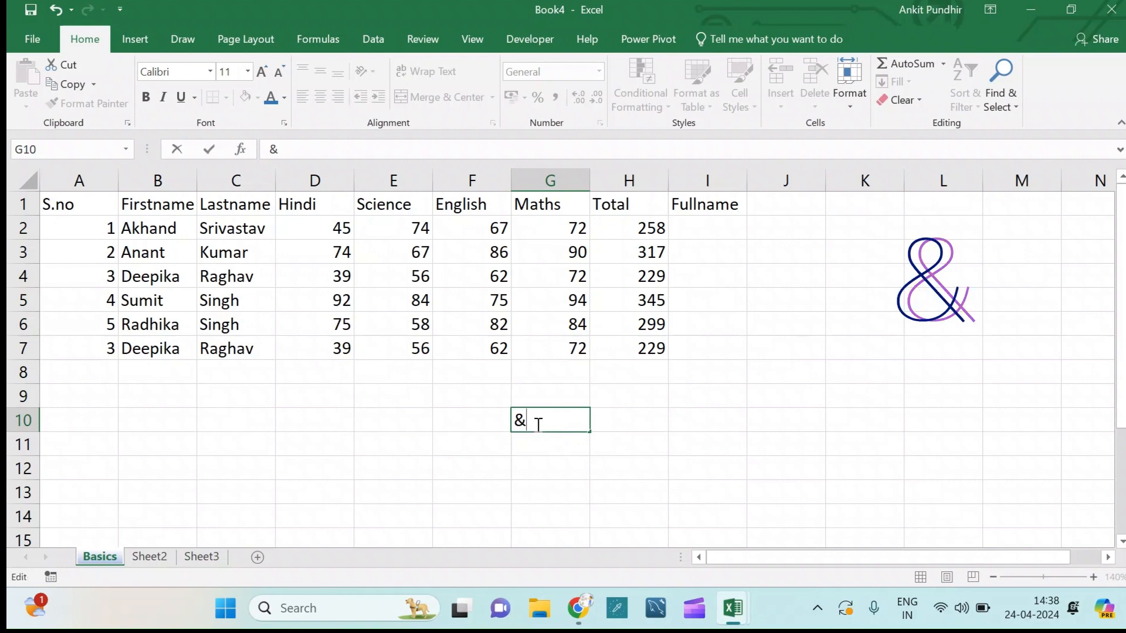
pyautogui.click(534, 424)
pyautogui.moveTo(534, 423); pyautogui.dragTo(490, 413)
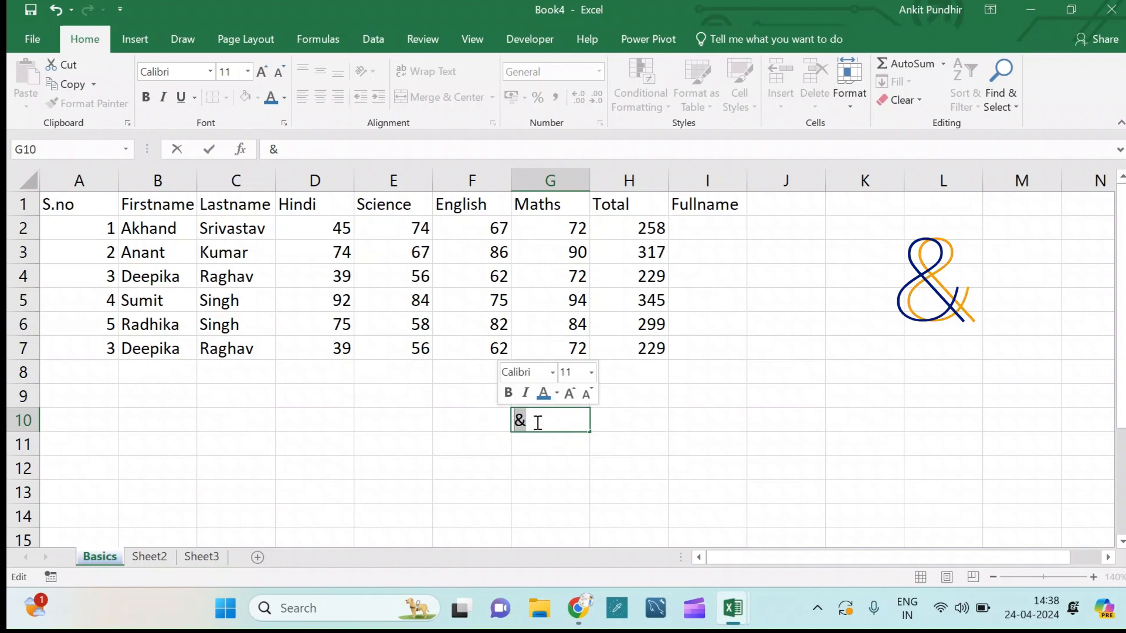
pyautogui.press('BackSpace')
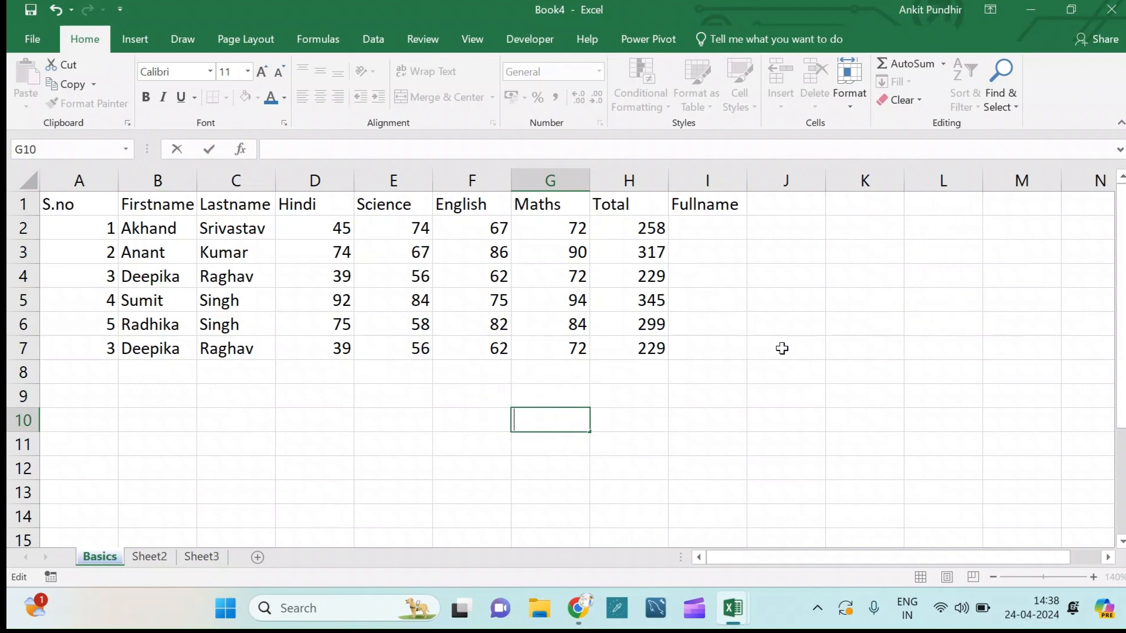
# Join the first and last name in I2 with =B2&C2 and fill the formula down to I7.
pyautogui.click(725, 226)
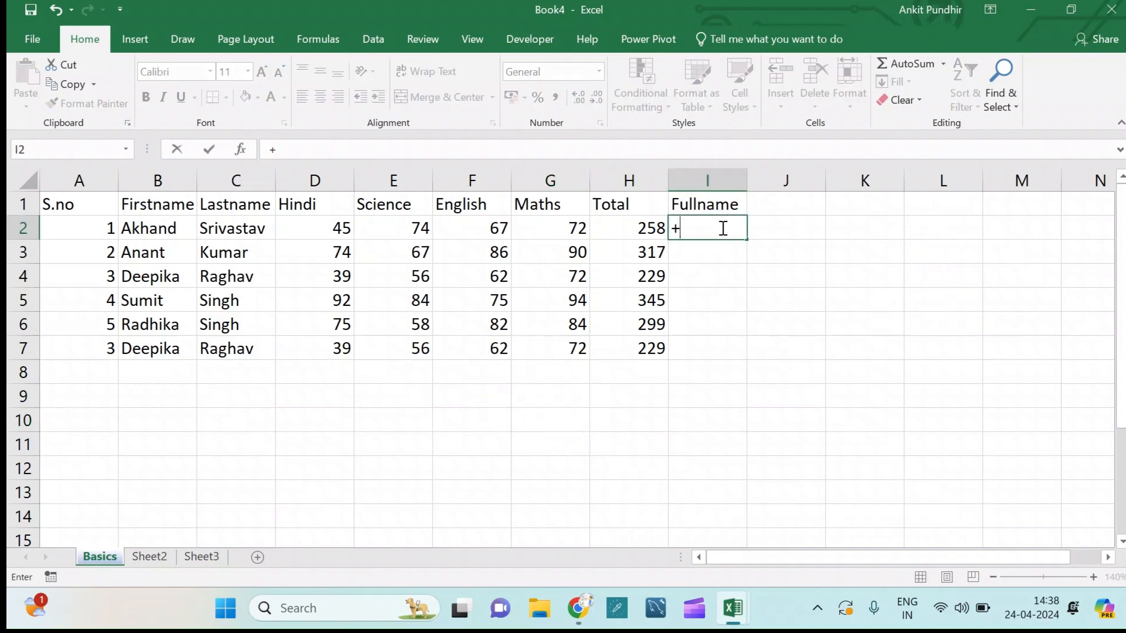
pyautogui.write('=')
pyautogui.click(162, 230)
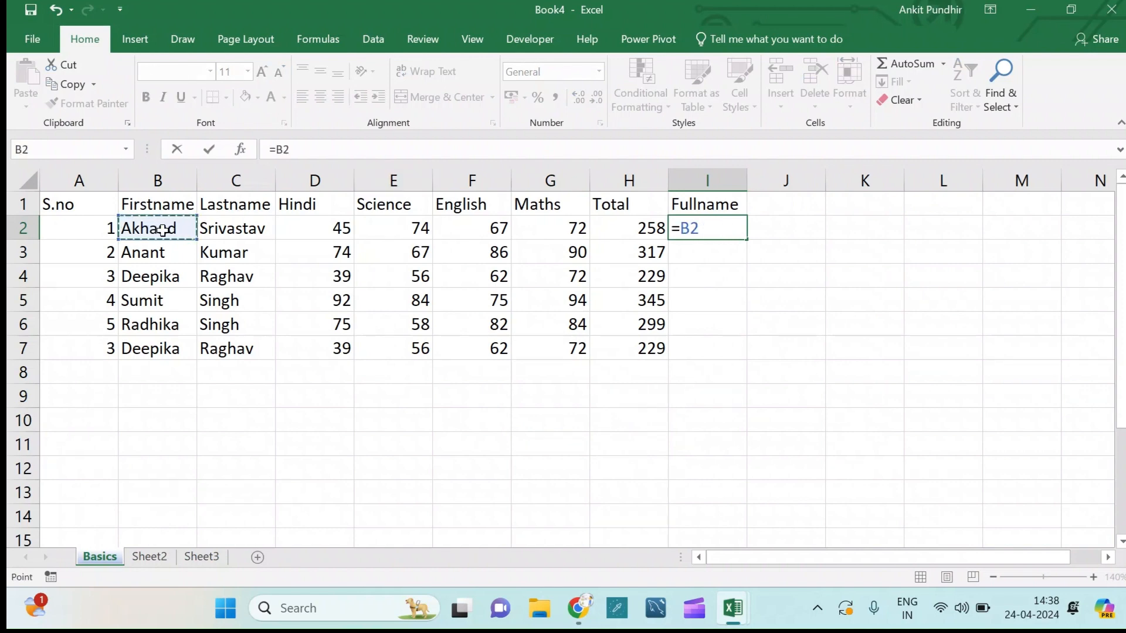
pyautogui.write('&')
pyautogui.click(228, 232)
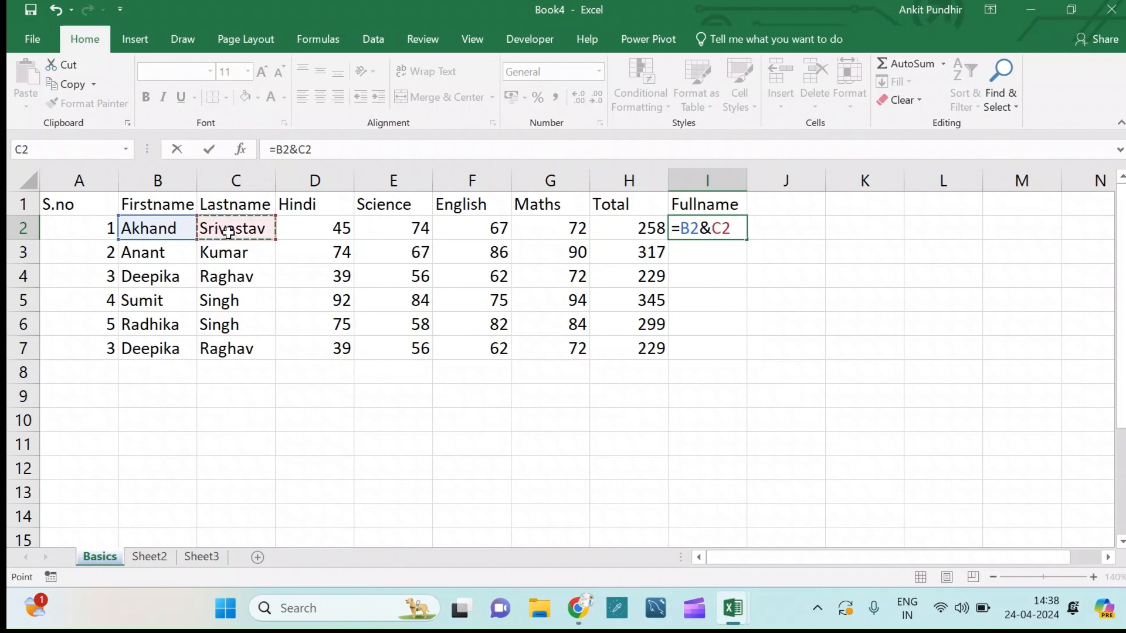
pyautogui.press('Return')
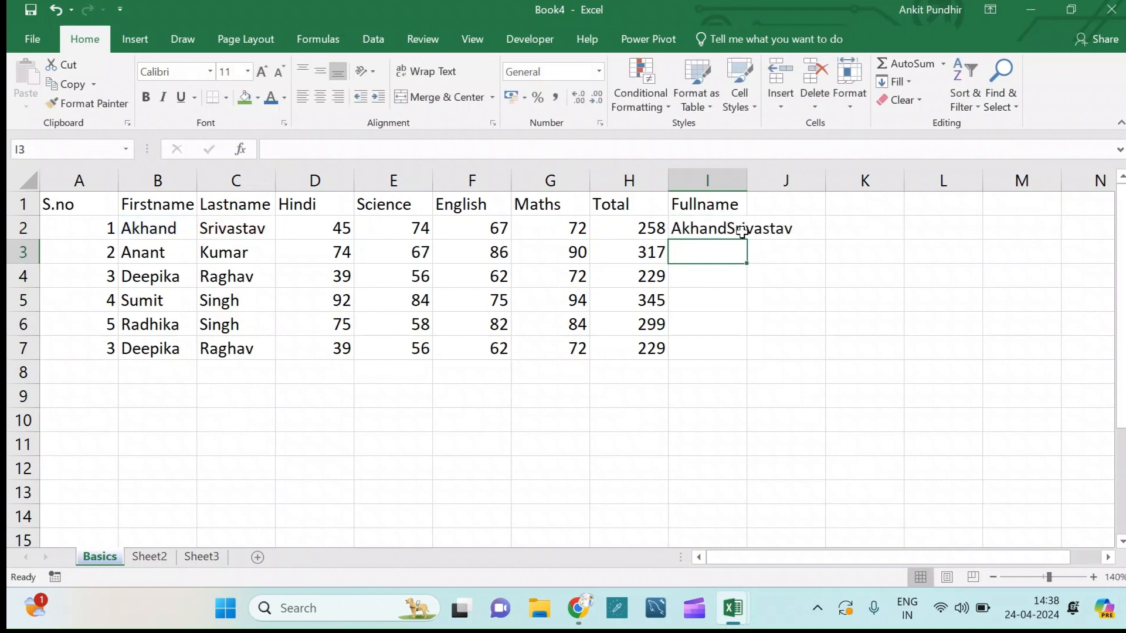
pyautogui.click(733, 228)
pyautogui.moveTo(746, 240); pyautogui.dragTo(734, 352)
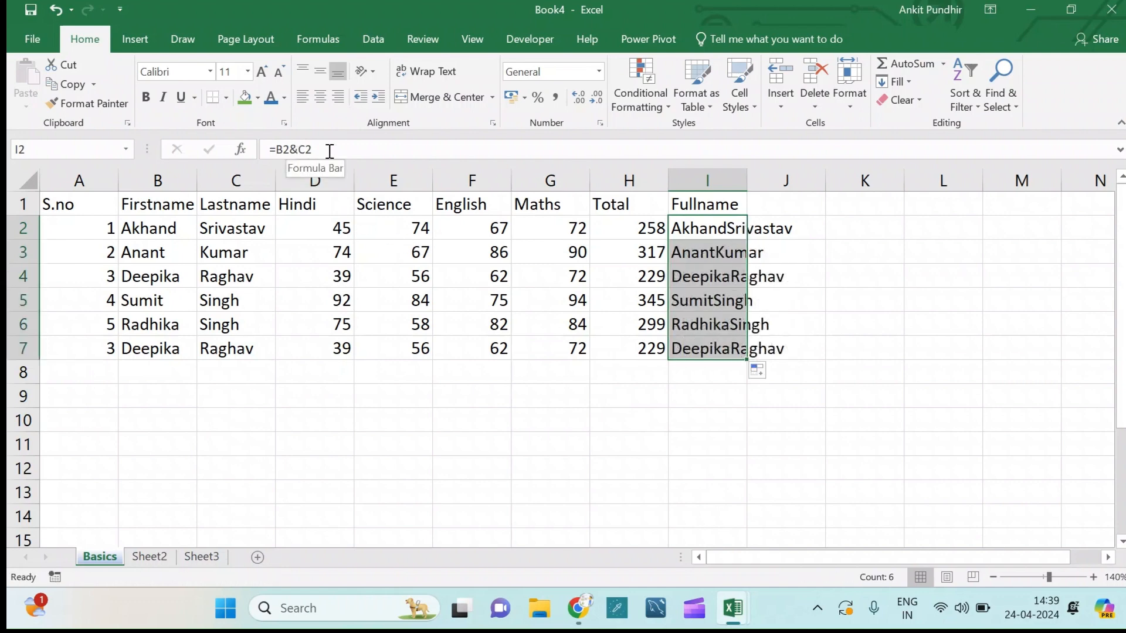
# Add a space between the names by changing I2's formula to =B2&" "&C2 and fill it down to I7.
pyautogui.click(286, 150)
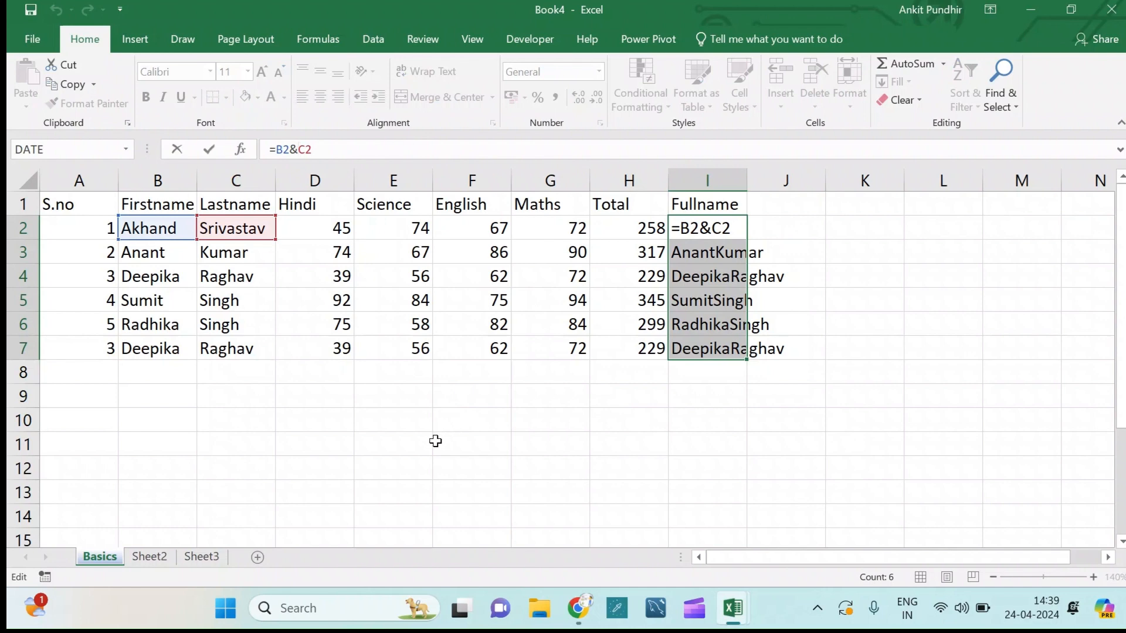
pyautogui.write('""')
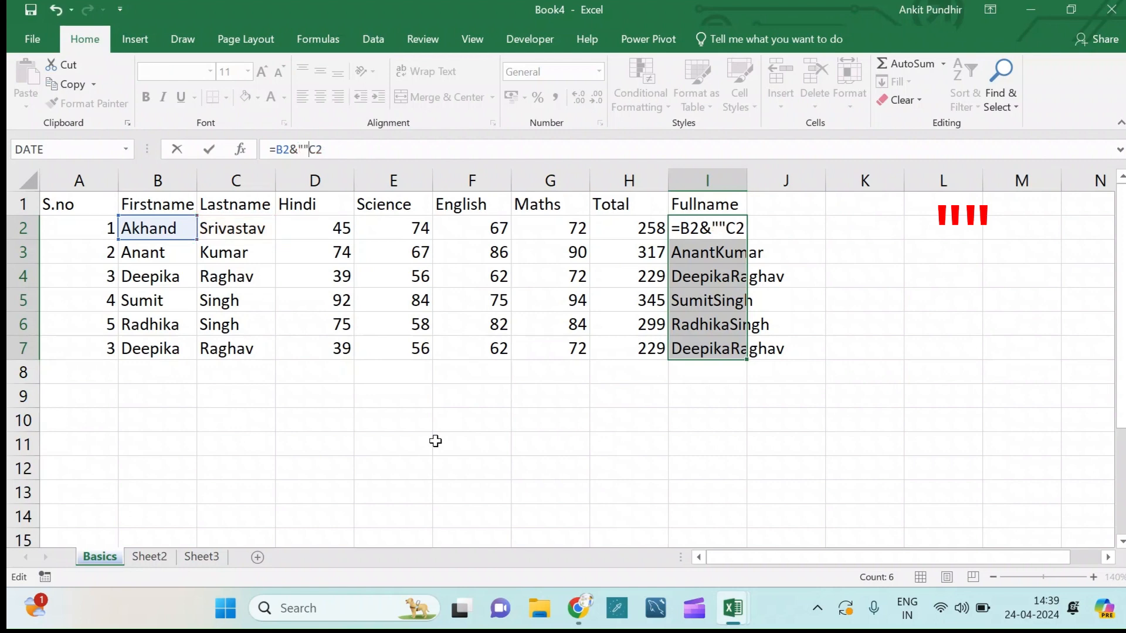
pyautogui.write('&')
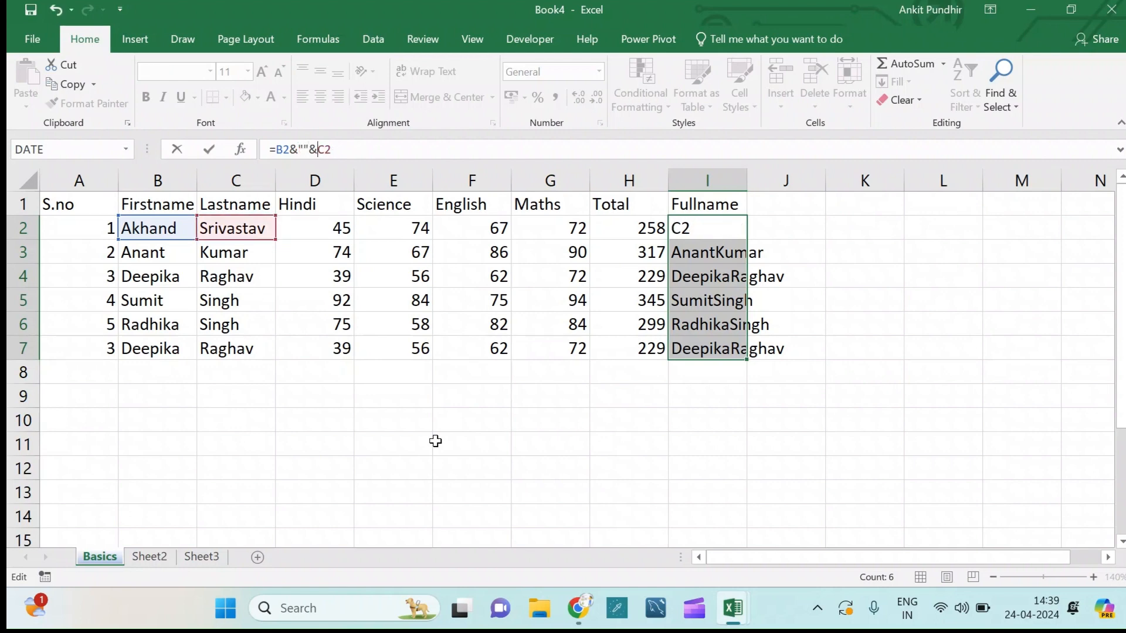
pyautogui.click(304, 147)
pyautogui.click(304, 148)
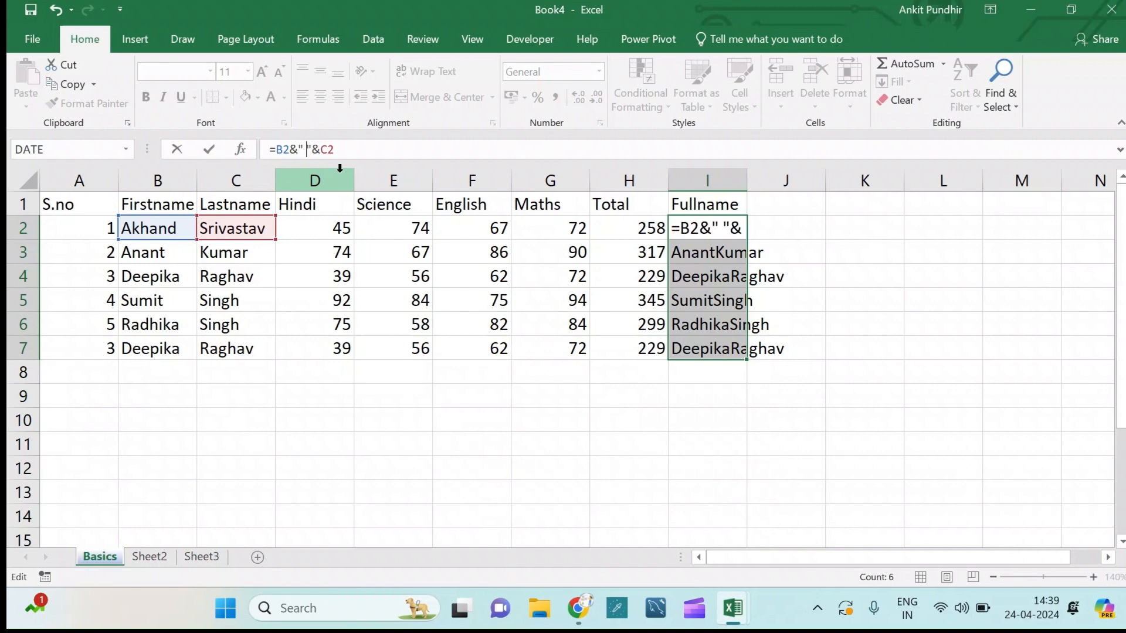
pyautogui.click(374, 151)
pyautogui.press('Return')
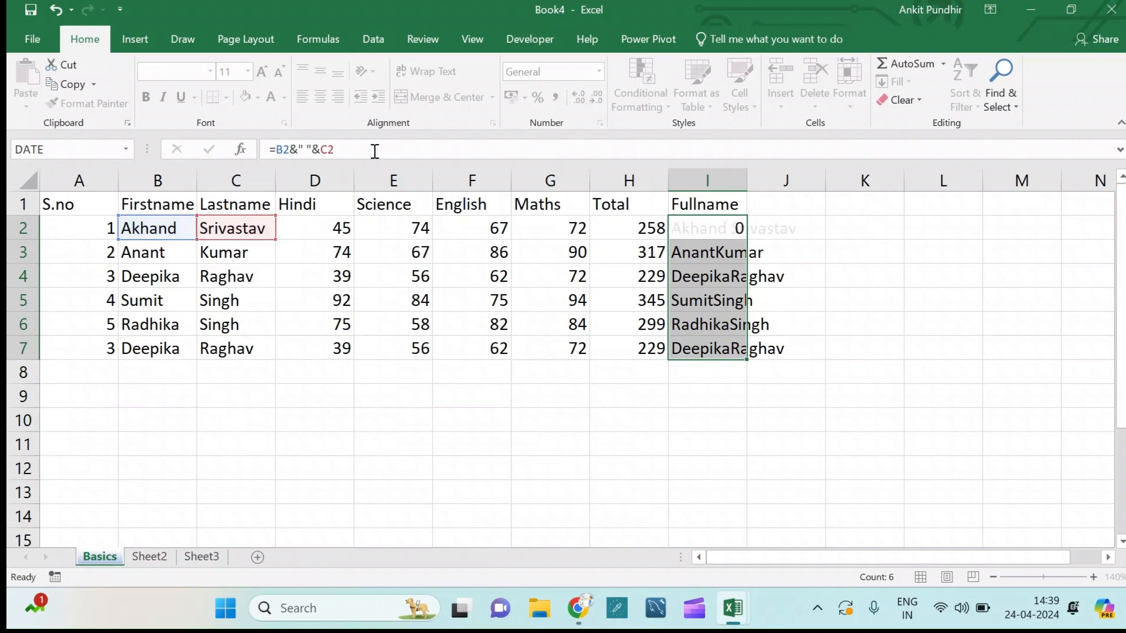
pyautogui.click(730, 230)
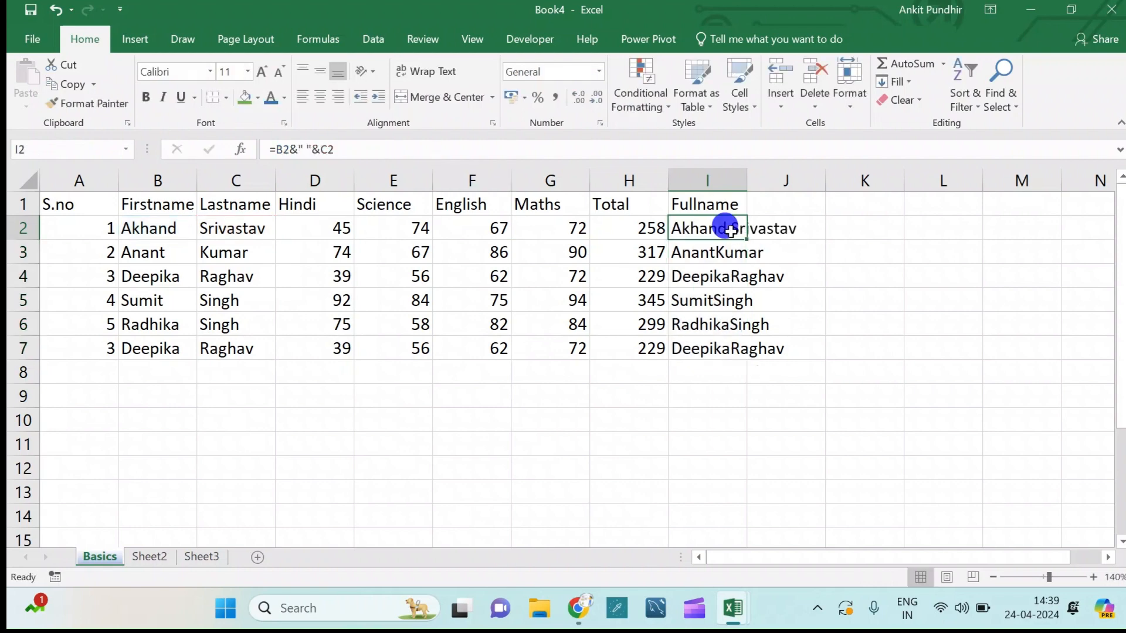
pyautogui.moveTo(750, 243); pyautogui.dragTo(749, 351)
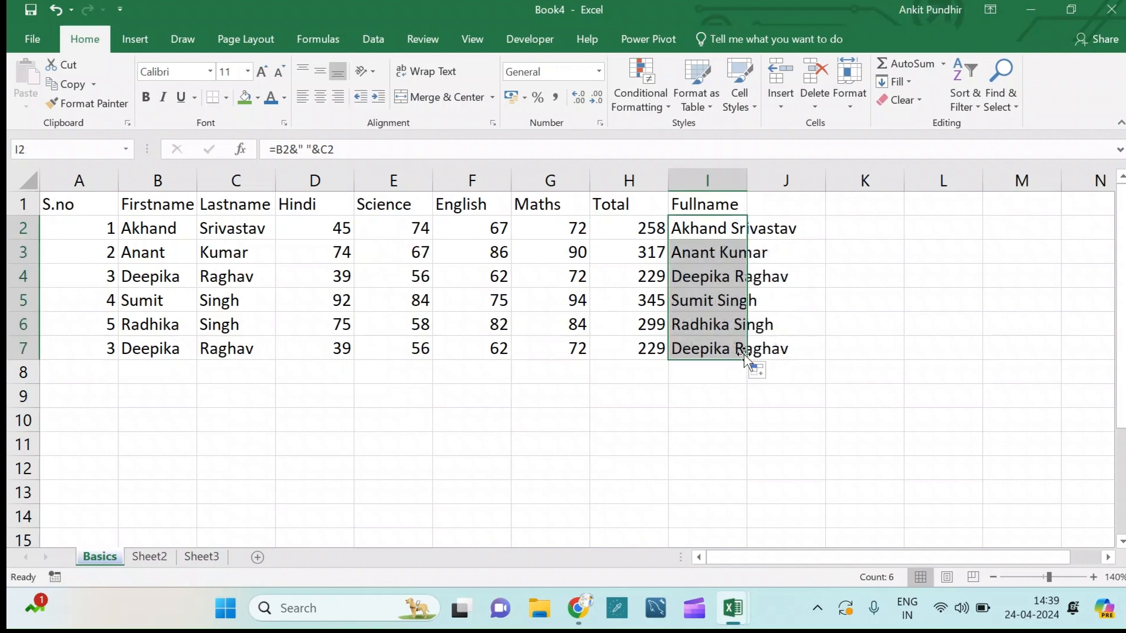
pyautogui.click(726, 397)
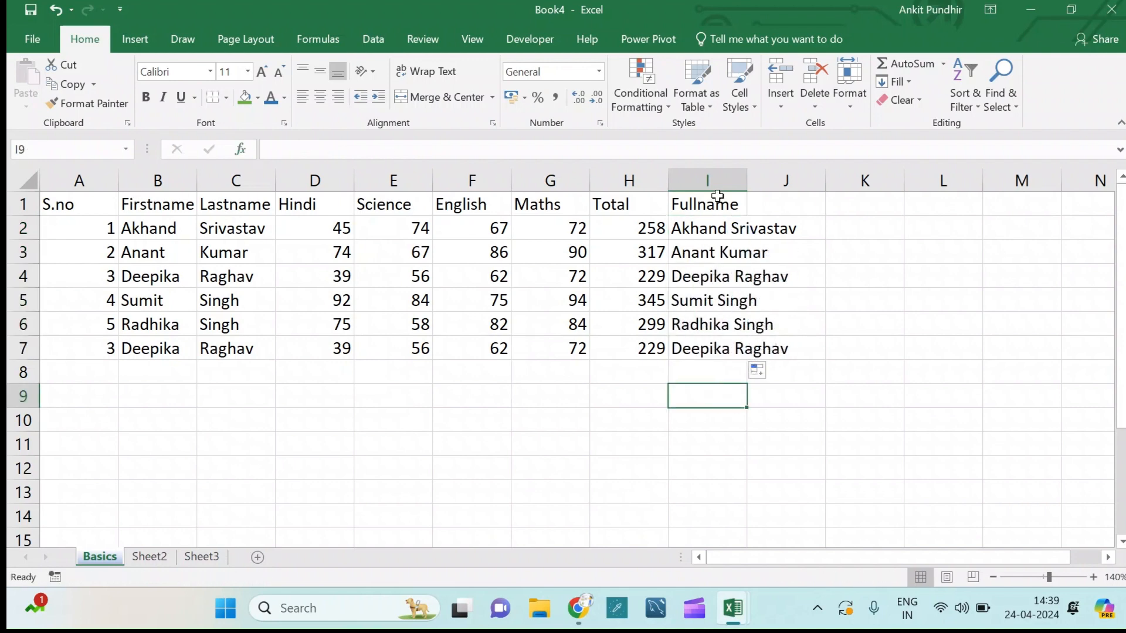
# Replace the space separator in I2 with an underscore, giving =B2&"_"&C2, and fill it down to I7.
pyautogui.click(696, 228)
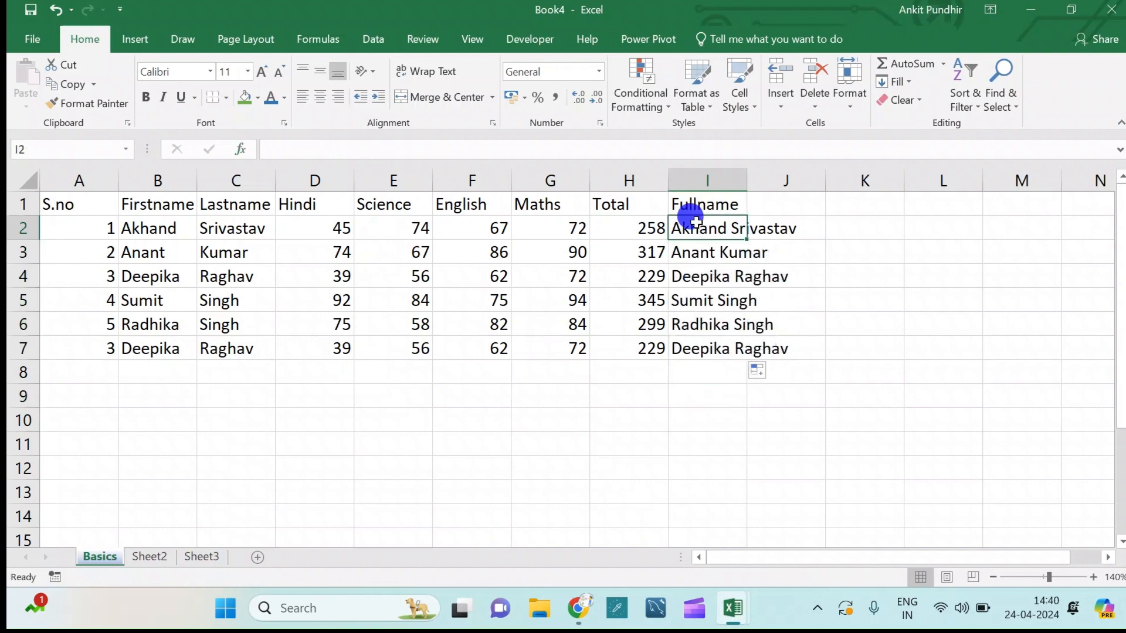
pyautogui.click(307, 147)
pyautogui.press('BackSpace')
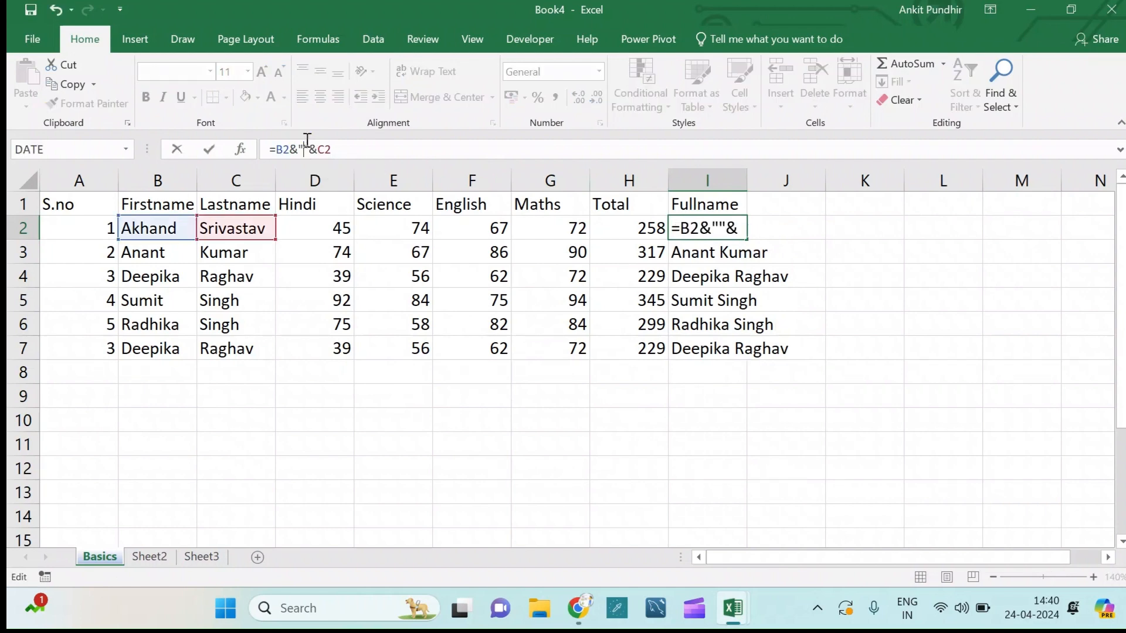
pyautogui.write('_')
pyautogui.press('Return')
pyautogui.click(738, 222)
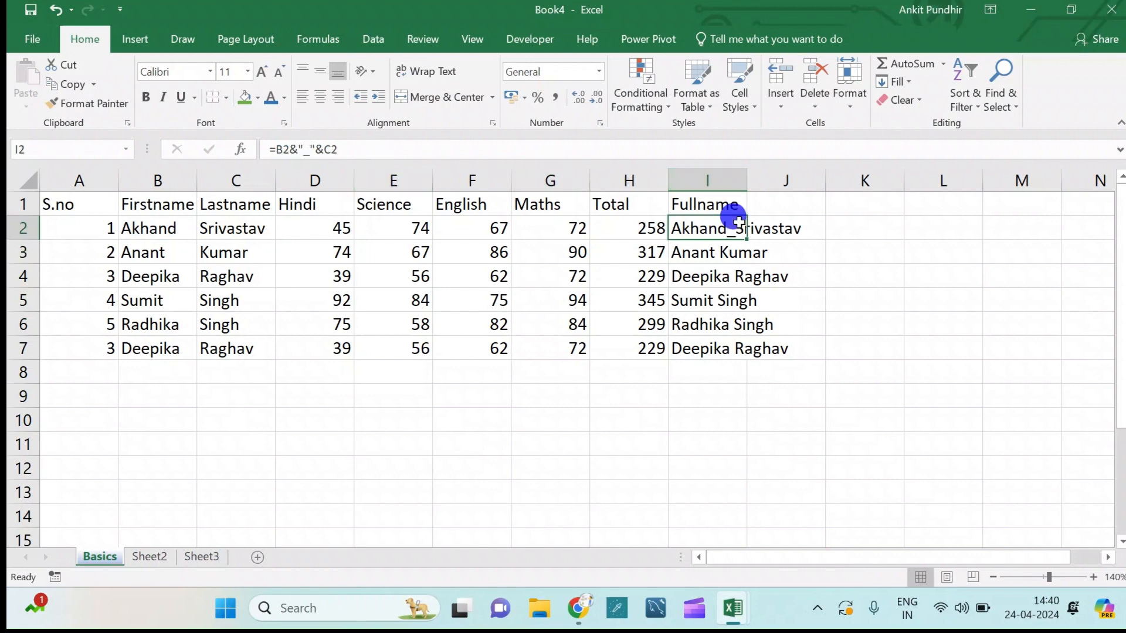
pyautogui.moveTo(746, 238); pyautogui.dragTo(733, 351)
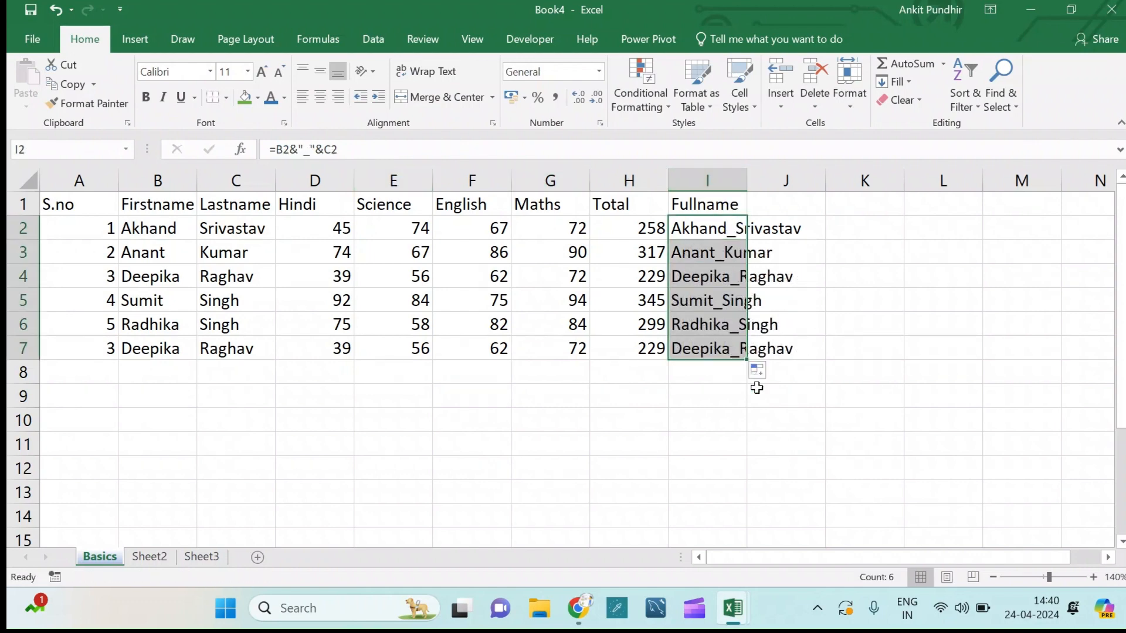
pyautogui.click(757, 388)
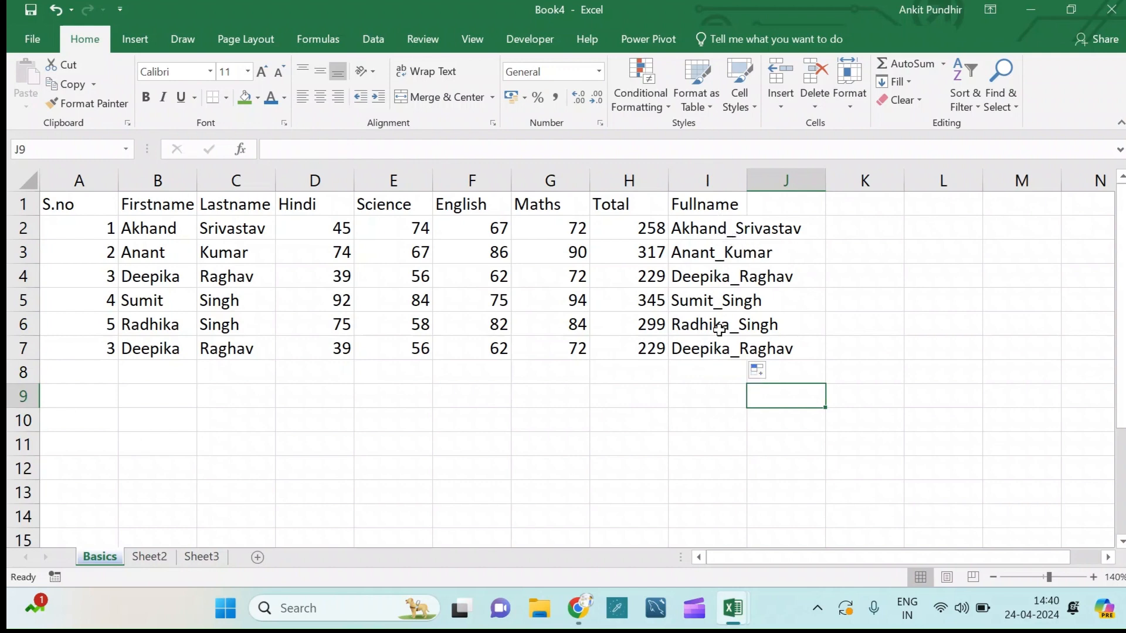
# Widen the Fullname column I to show its complete contents, and undo the resize.
pyautogui.doubleClick(748, 179)
pyautogui.moveTo(748, 177); pyautogui.dragTo(819, 168)
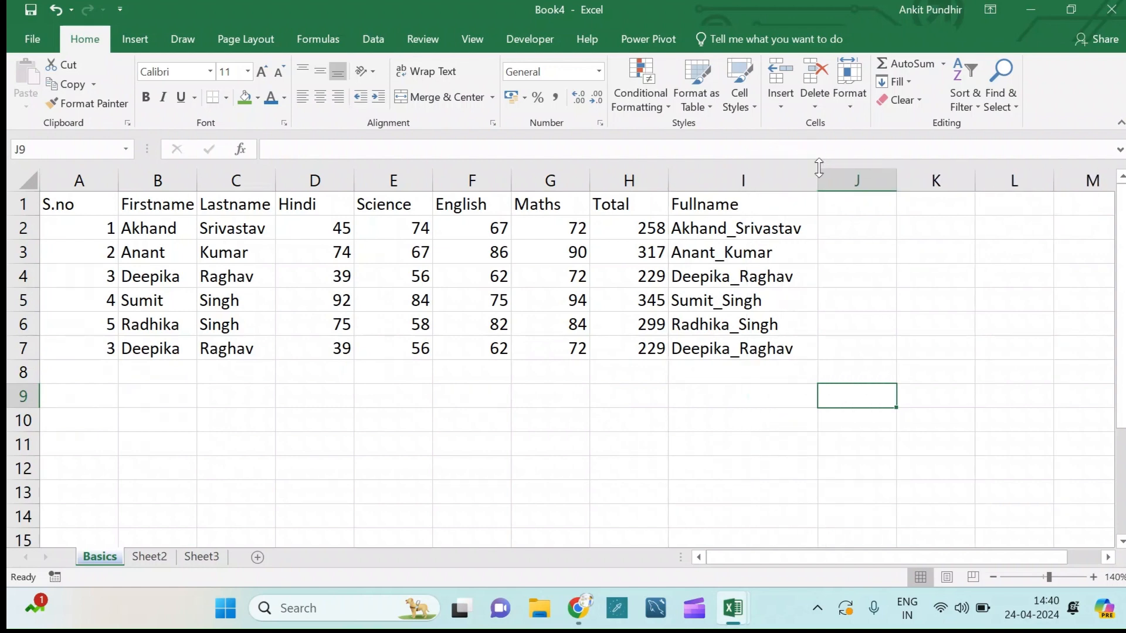
pyautogui.hotkey('ctrl', 'z')
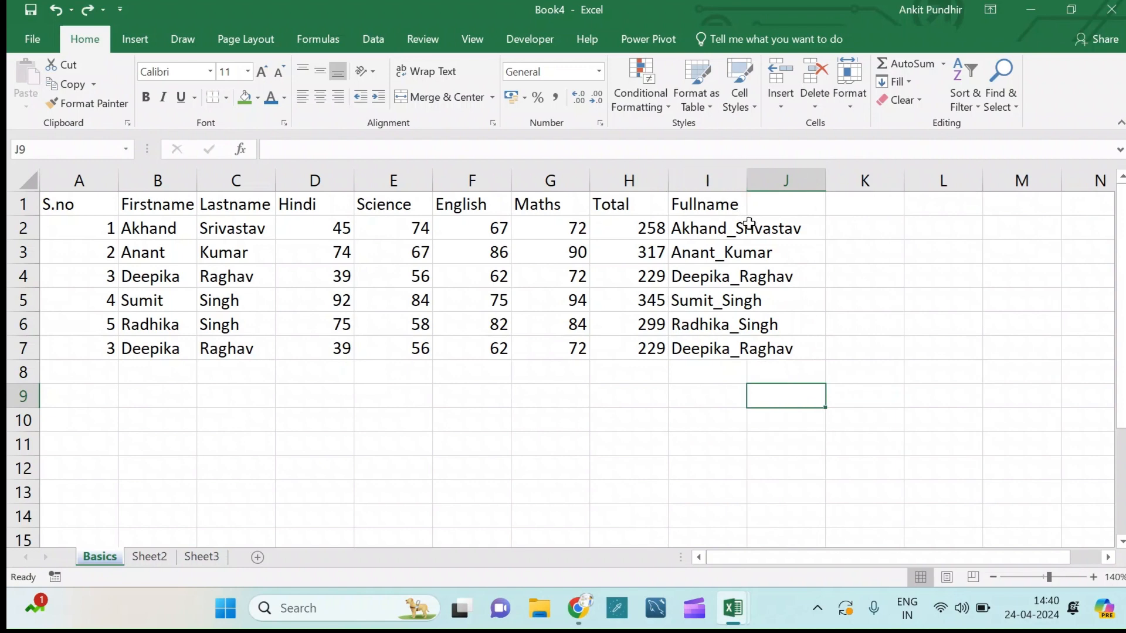
# AutoFit column I's width to the Fullname header cell I1.
pyautogui.click(721, 218)
pyautogui.moveTo(721, 218); pyautogui.dragTo(381, 58)
pyautogui.click(712, 203)
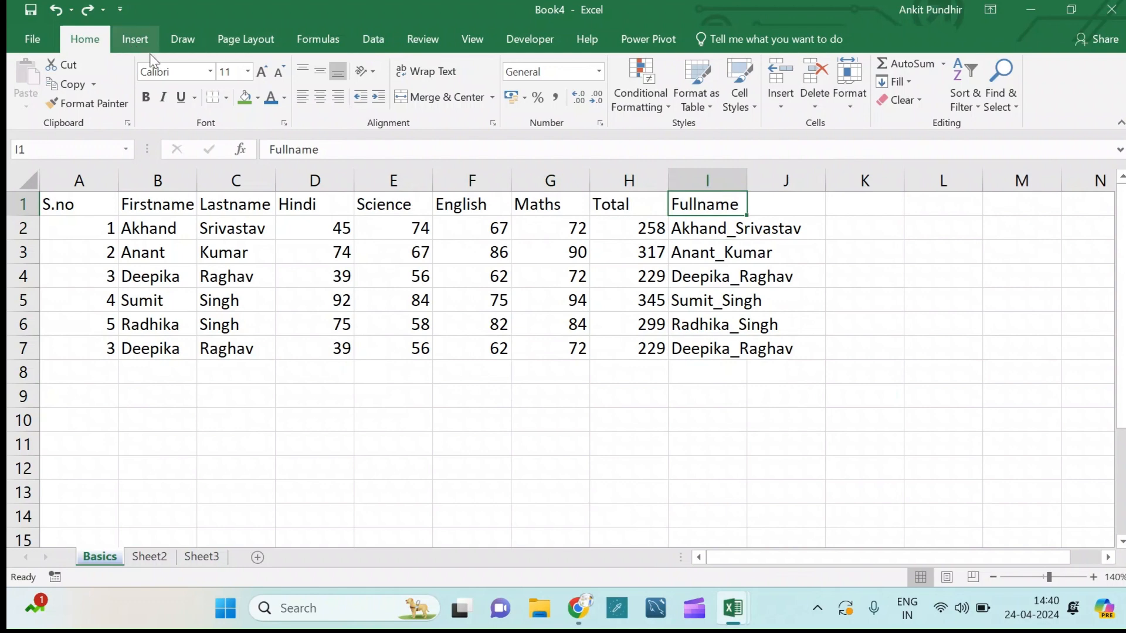
pyautogui.click(849, 108)
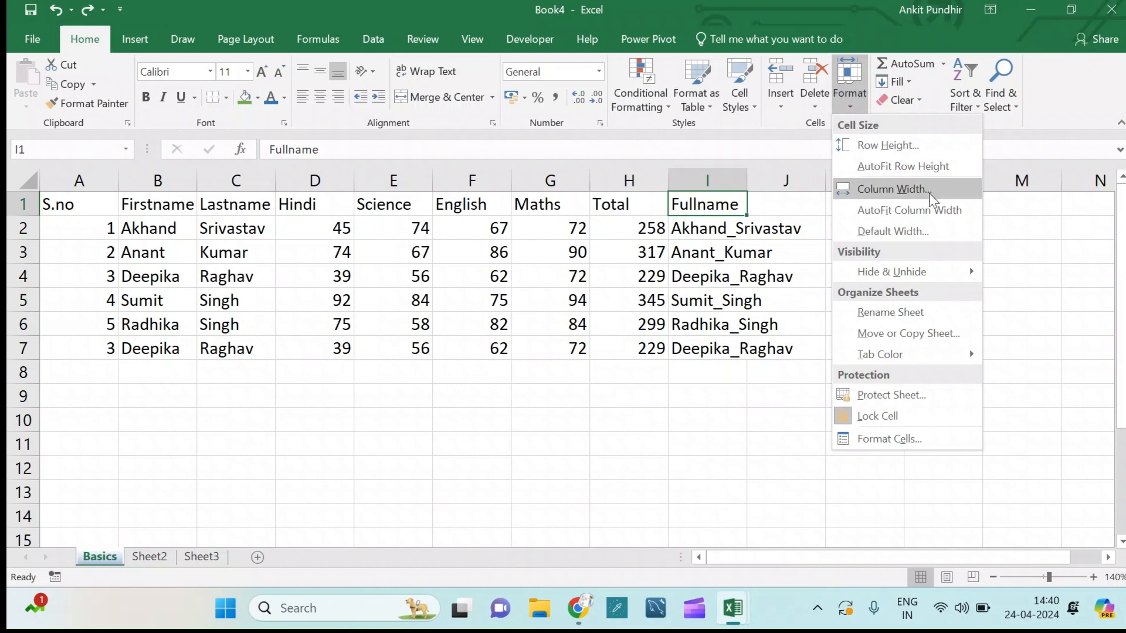
pyautogui.click(932, 211)
# AutoFit column I's width to the name in cell I2, and undo the change.
pyautogui.click(695, 227)
pyautogui.click(849, 79)
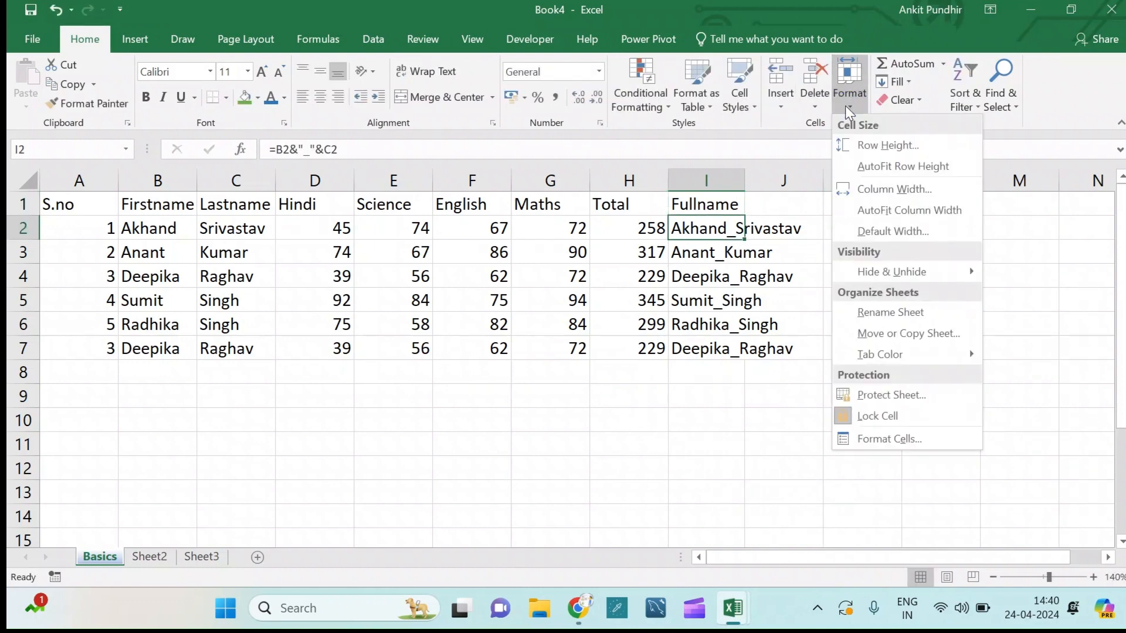
pyautogui.click(901, 215)
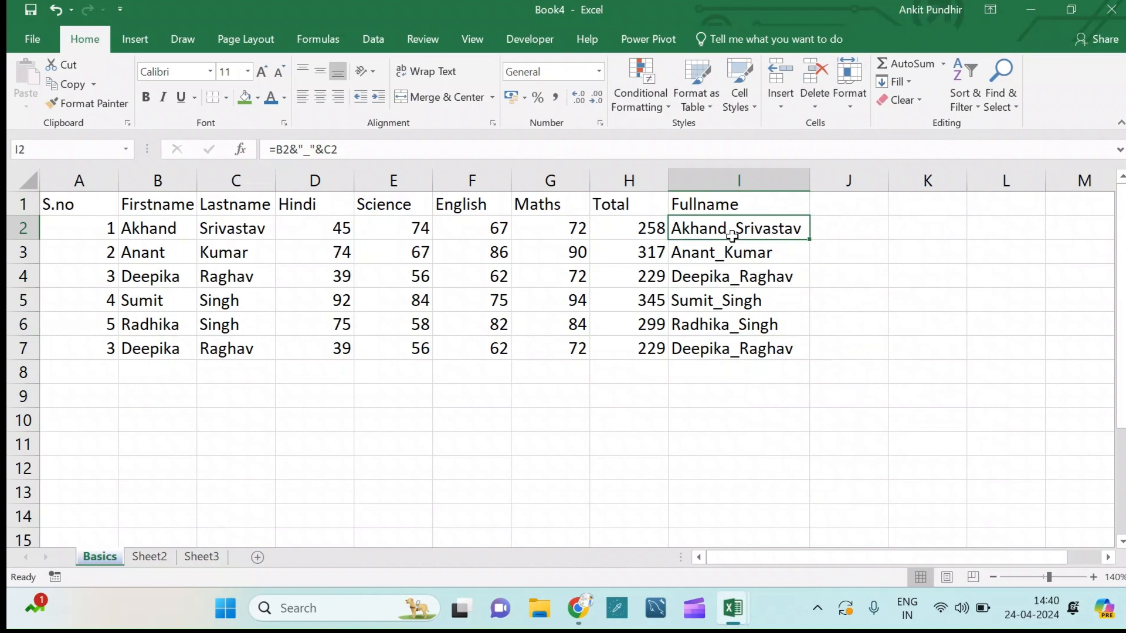
pyautogui.hotkey('ctrl', 'z')
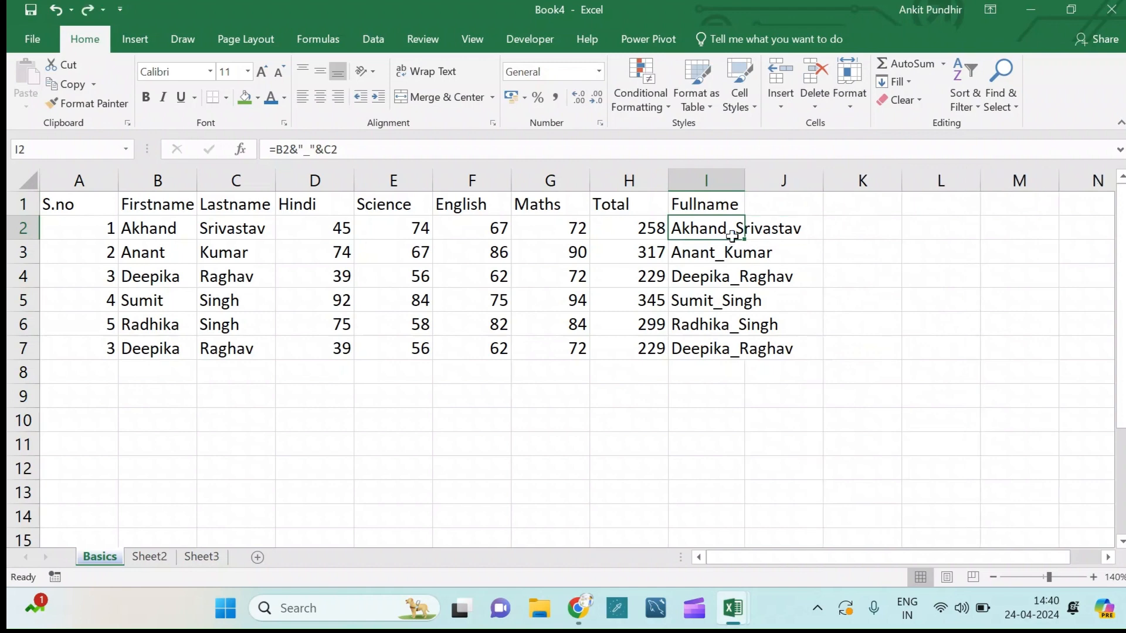
# Fit the Fullname column I to its longest entry directly from its column boundary.
pyautogui.moveTo(745, 180); pyautogui.dragTo(745, 180)
pyautogui.doubleClick(744, 180)
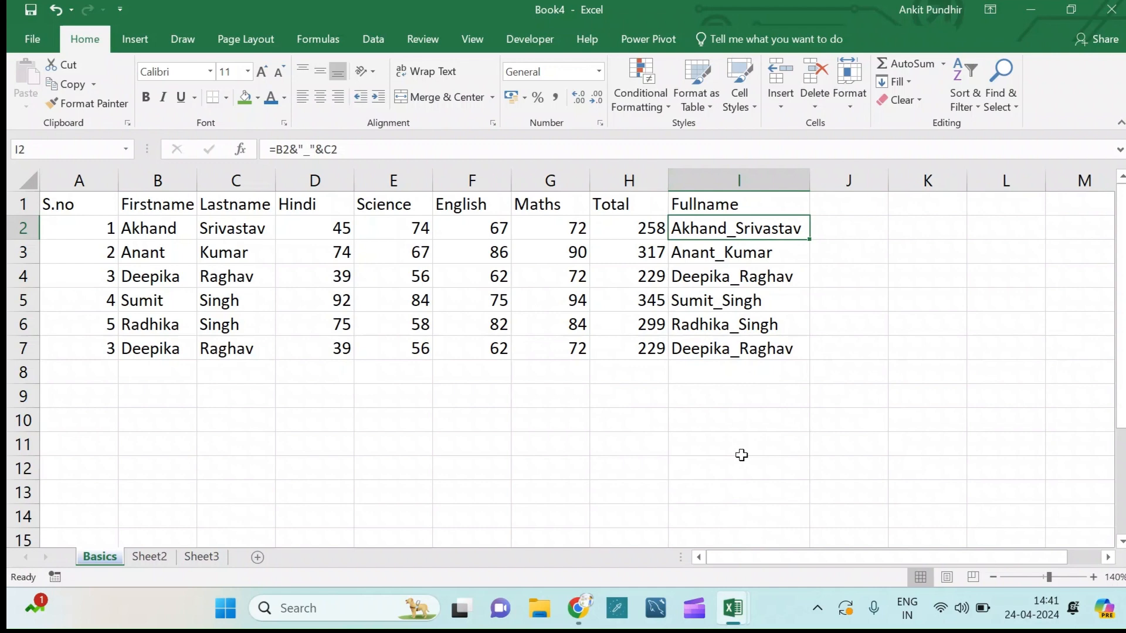
# Make the headers in A1:I1 bold at font size 12, trying italic and turning it off again.
pyautogui.click(106, 209)
pyautogui.moveTo(106, 208); pyautogui.dragTo(726, 204)
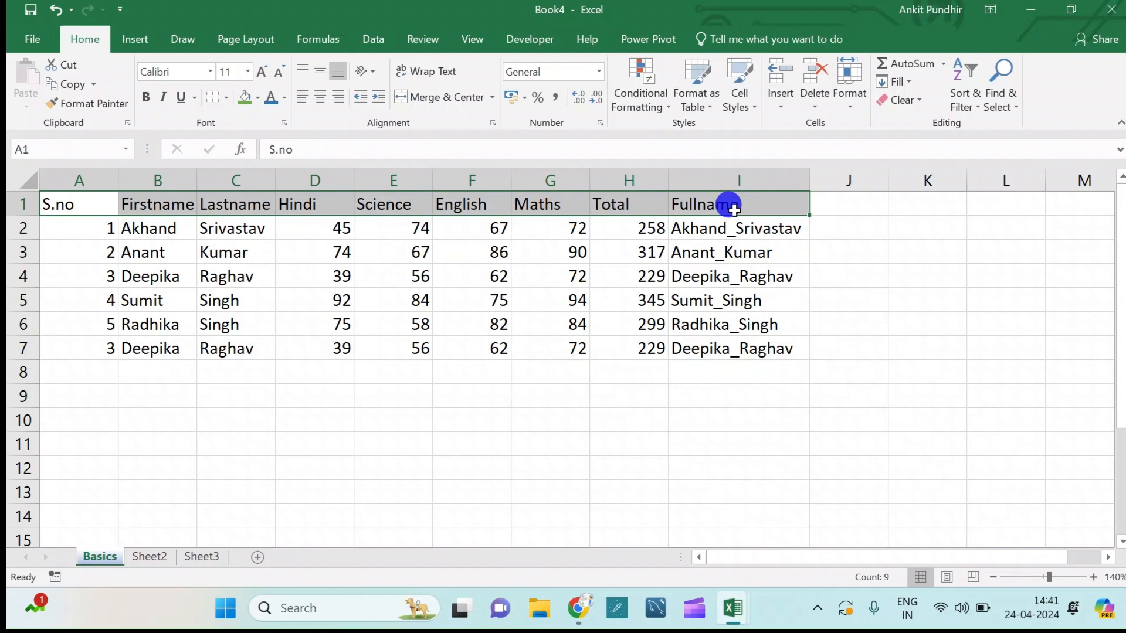
pyautogui.click(143, 97)
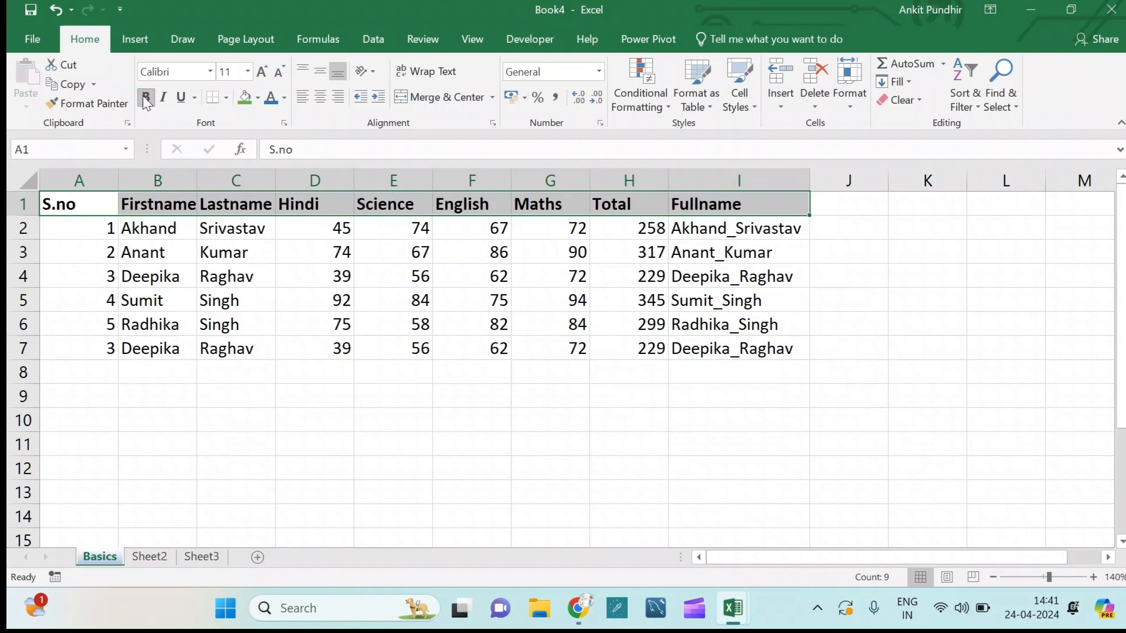
pyautogui.click(161, 101)
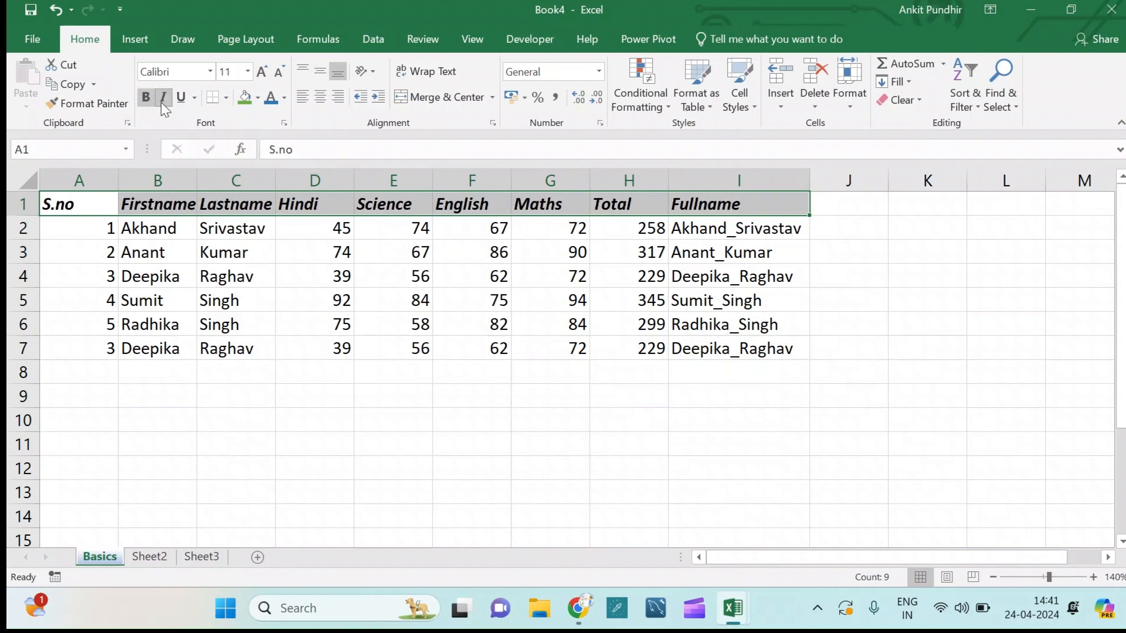
pyautogui.click(161, 100)
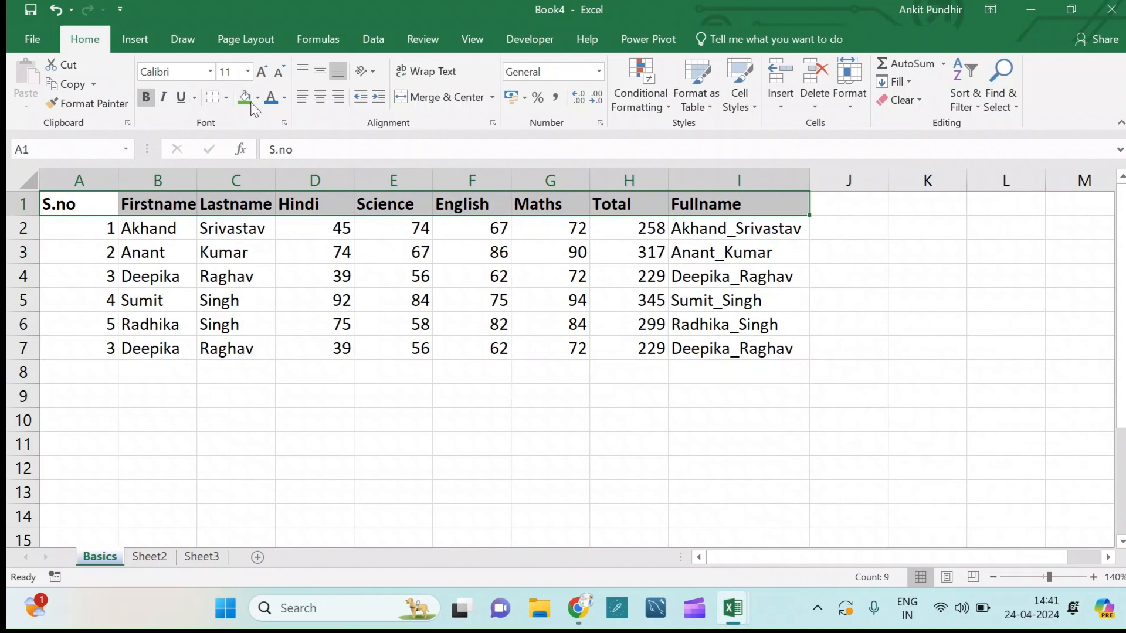
pyautogui.click(262, 73)
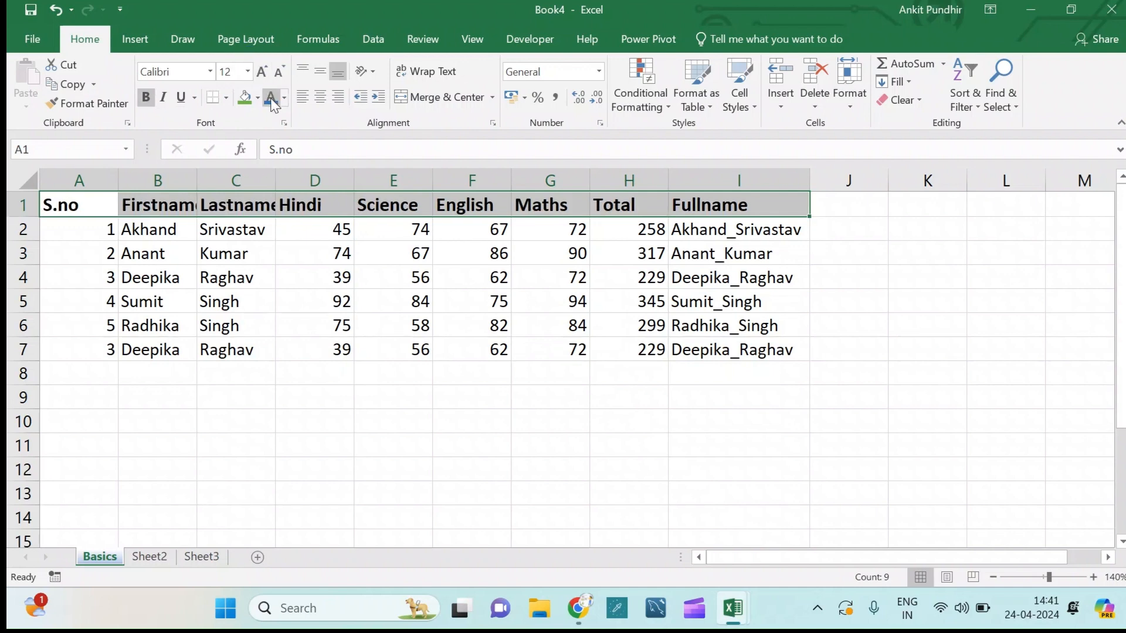
# Give the headers in A1:I1 a light gold fill and a darker blue font color.
pyautogui.click(258, 96)
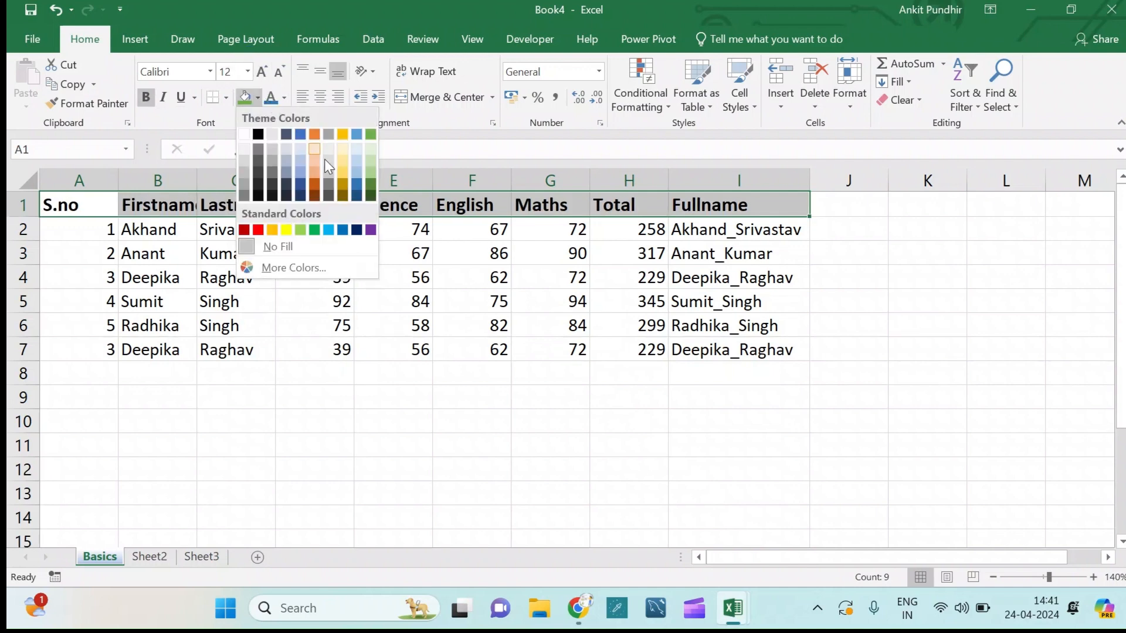
pyautogui.click(346, 163)
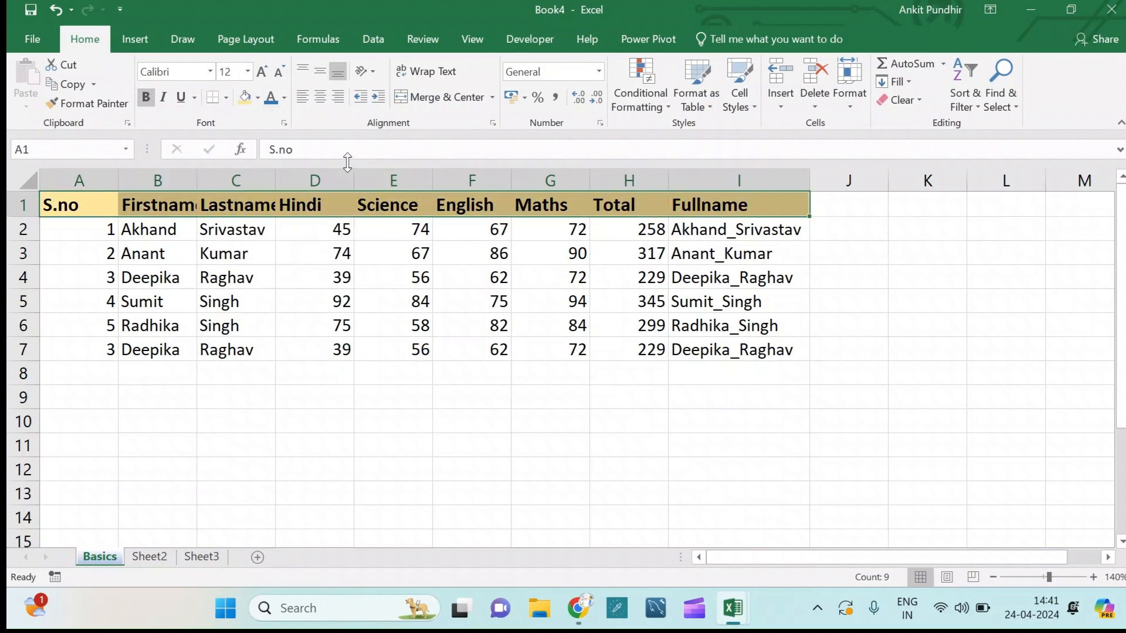
pyautogui.click(286, 103)
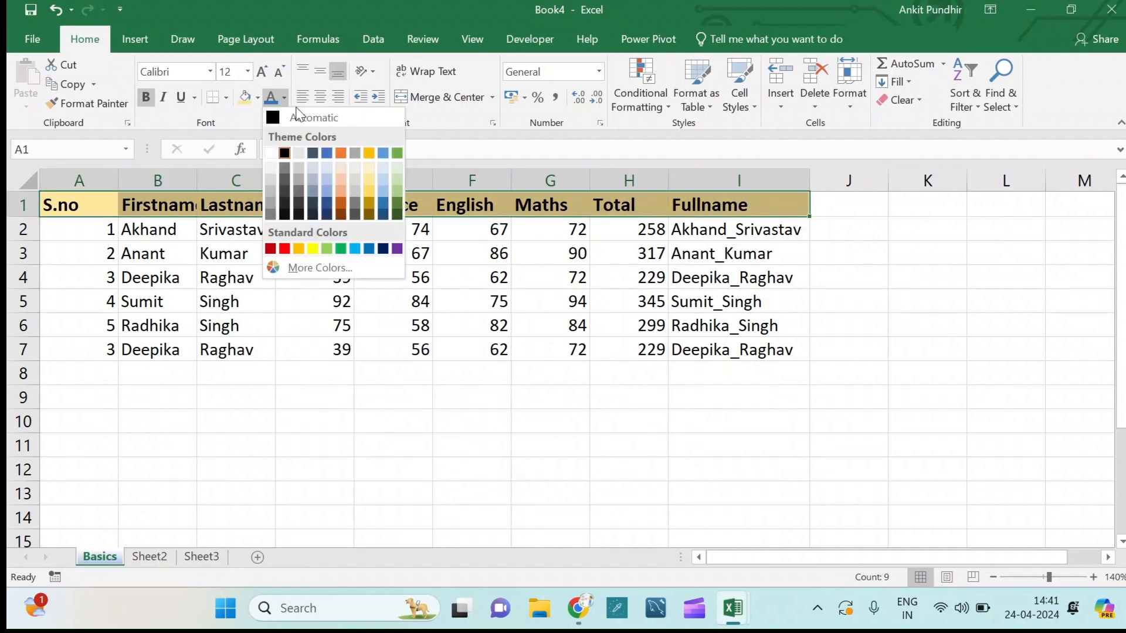
pyautogui.click(383, 204)
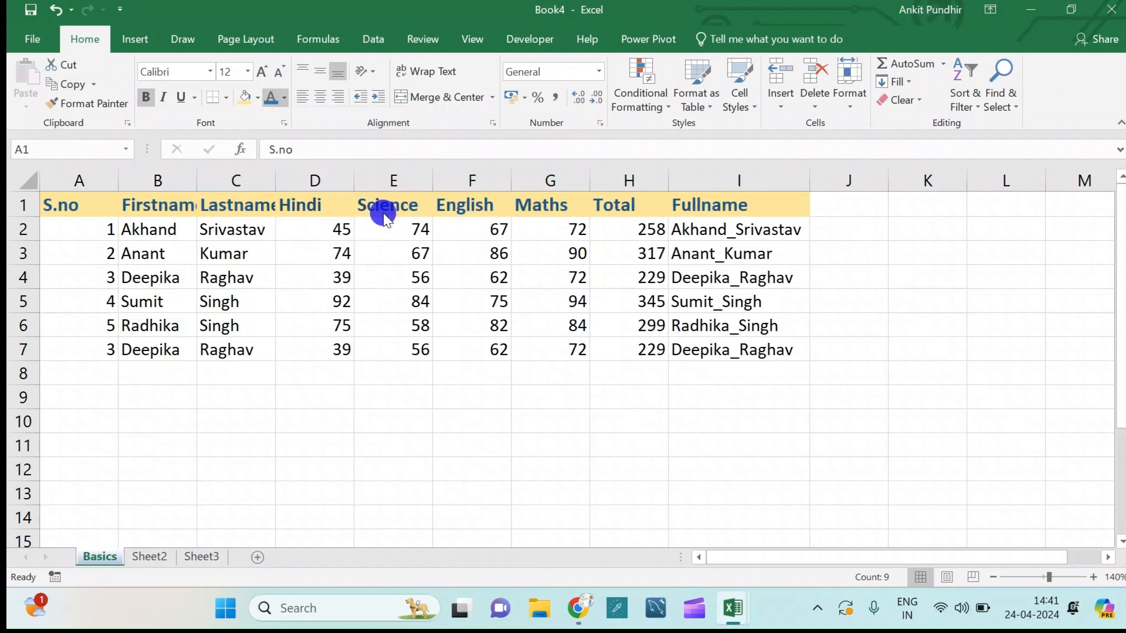
# Widen the Lastname column C and fit the Firstname column B so both headers show in full.
pyautogui.click(263, 270)
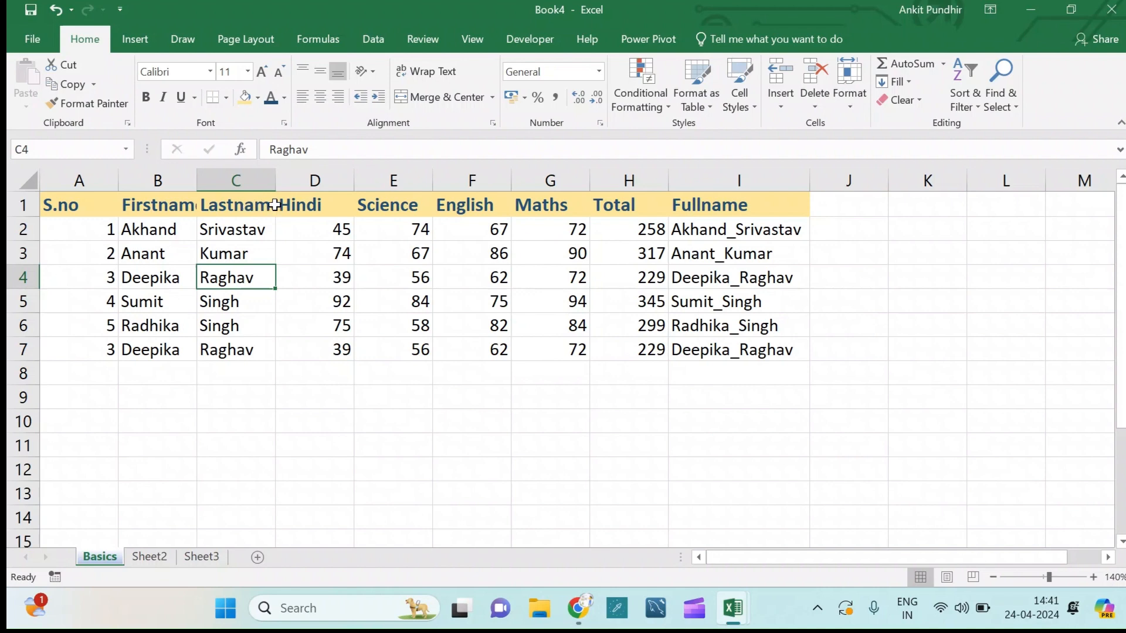
pyautogui.moveTo(276, 180); pyautogui.dragTo(285, 181)
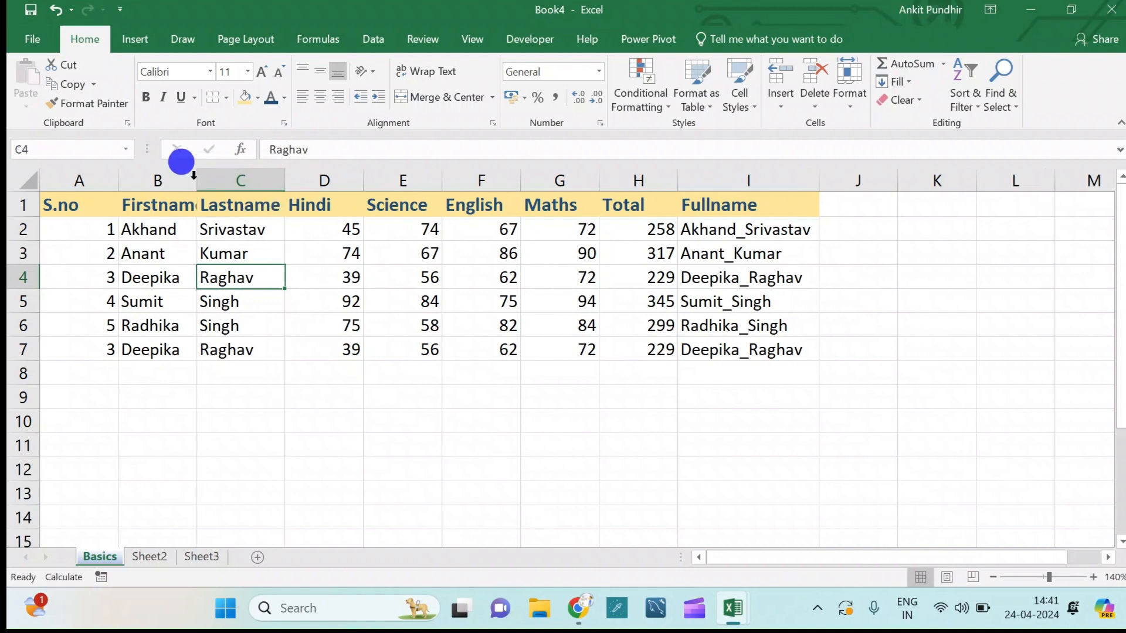
pyautogui.doubleClick(191, 182)
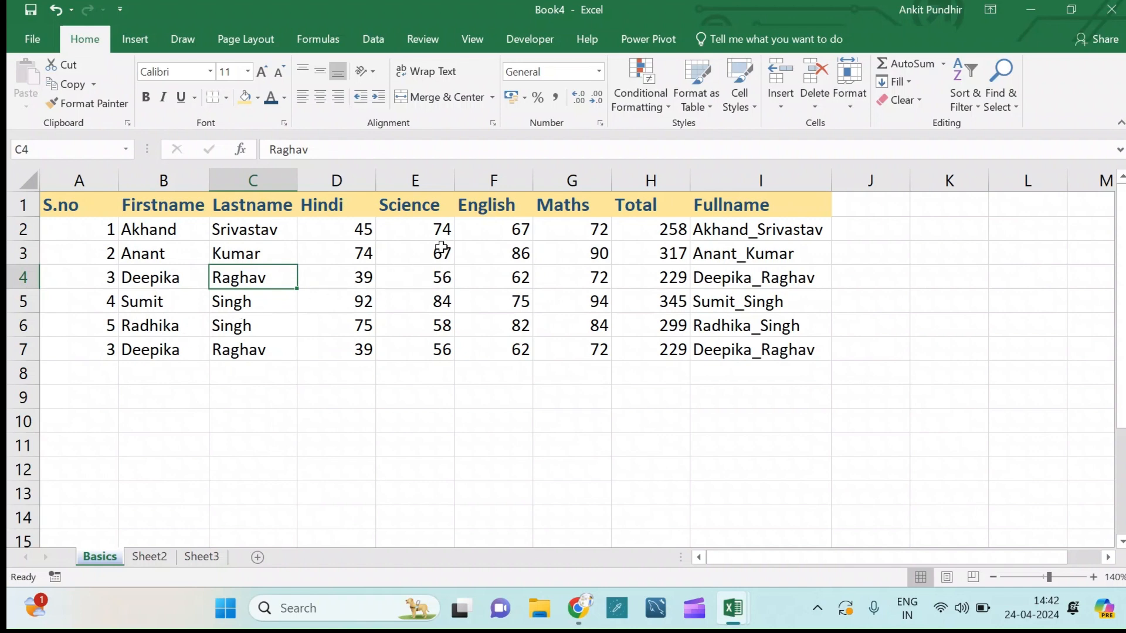
# Center the contents of the whole table A1:I7 horizontally.
pyautogui.click(82, 204)
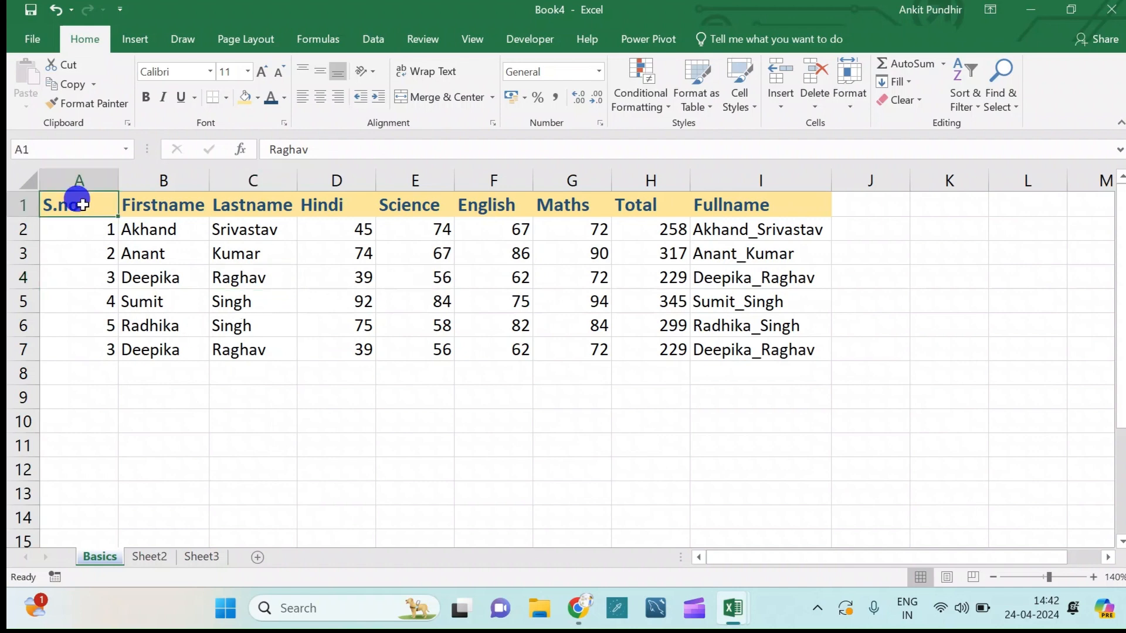
pyautogui.moveTo(82, 205); pyautogui.dragTo(759, 345)
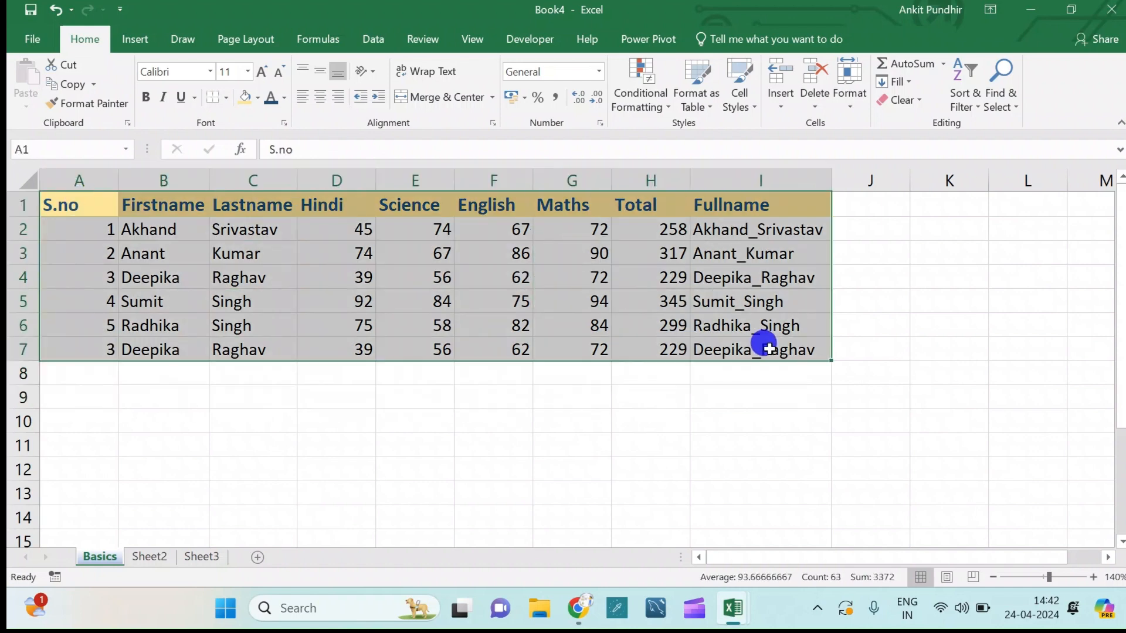
pyautogui.click(330, 100)
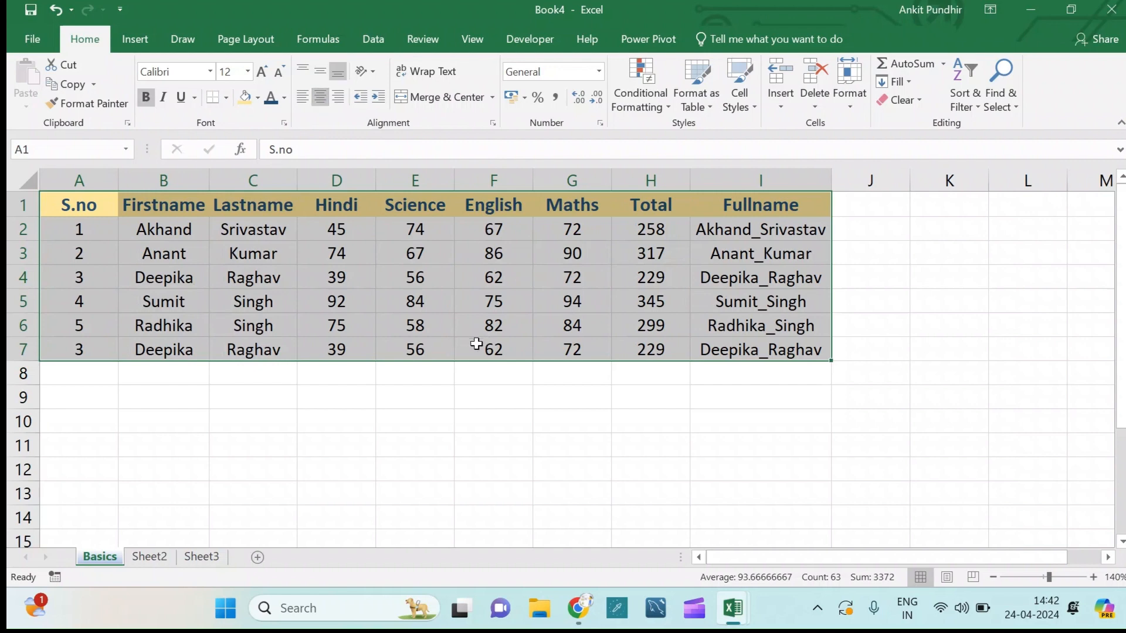
pyautogui.click(343, 364)
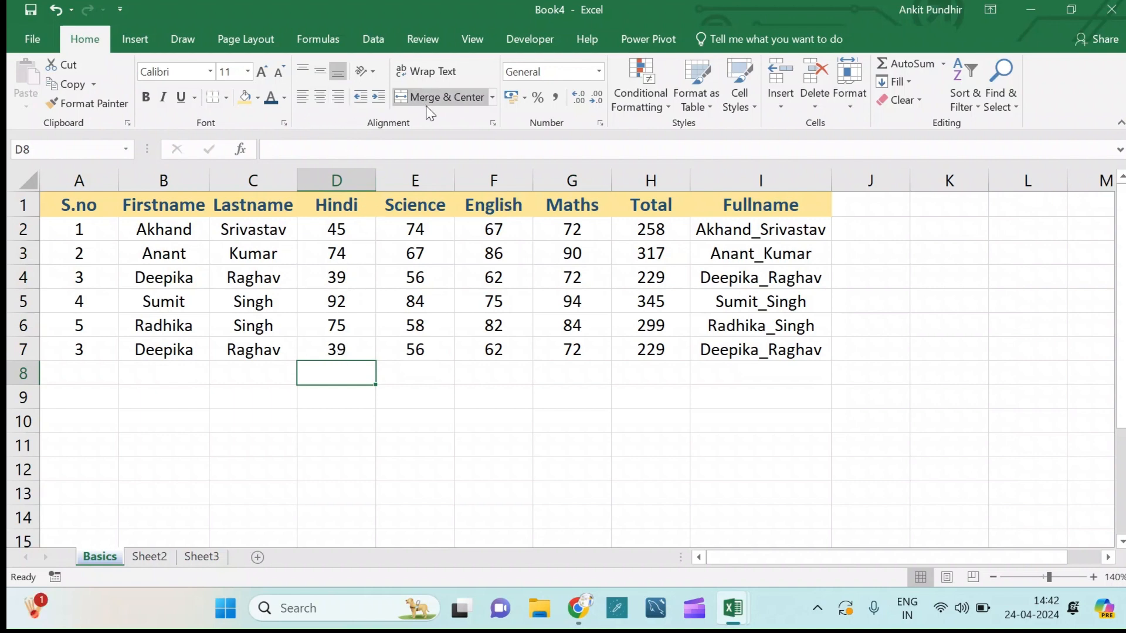
# Insert an entire blank row above the header row of the table.
pyautogui.click(111, 207)
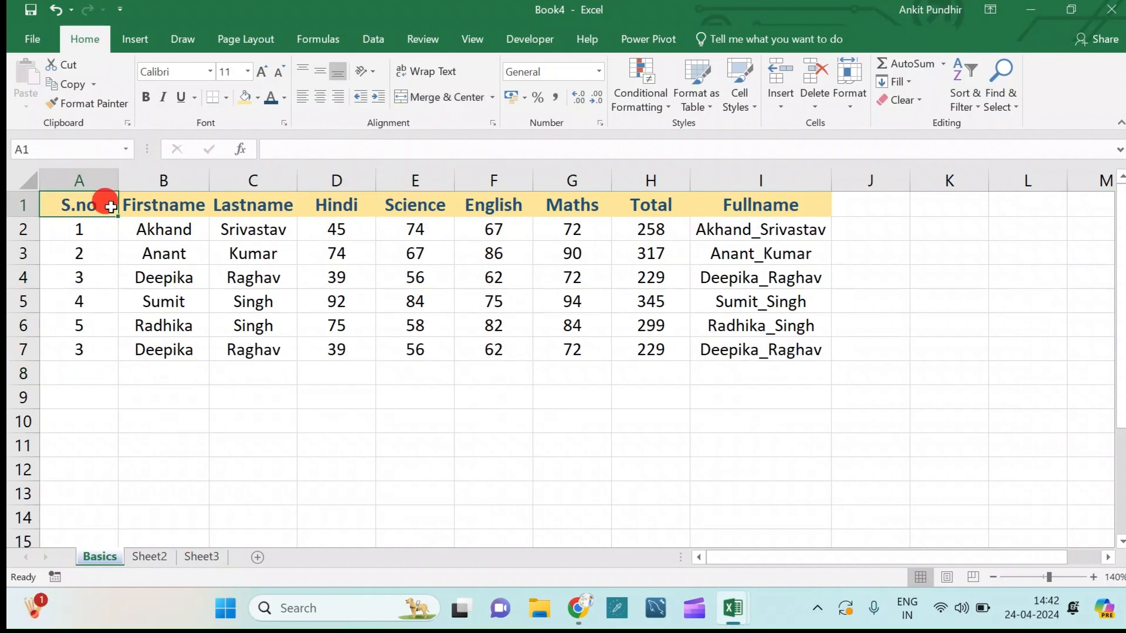
pyautogui.rightClick(111, 207)
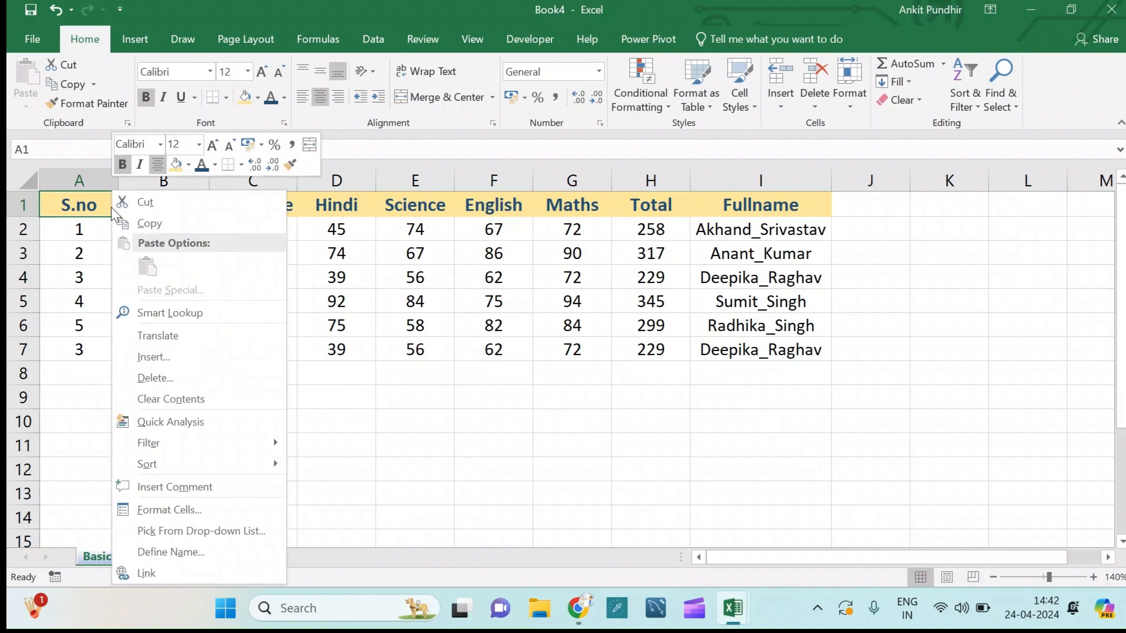
pyautogui.click(197, 356)
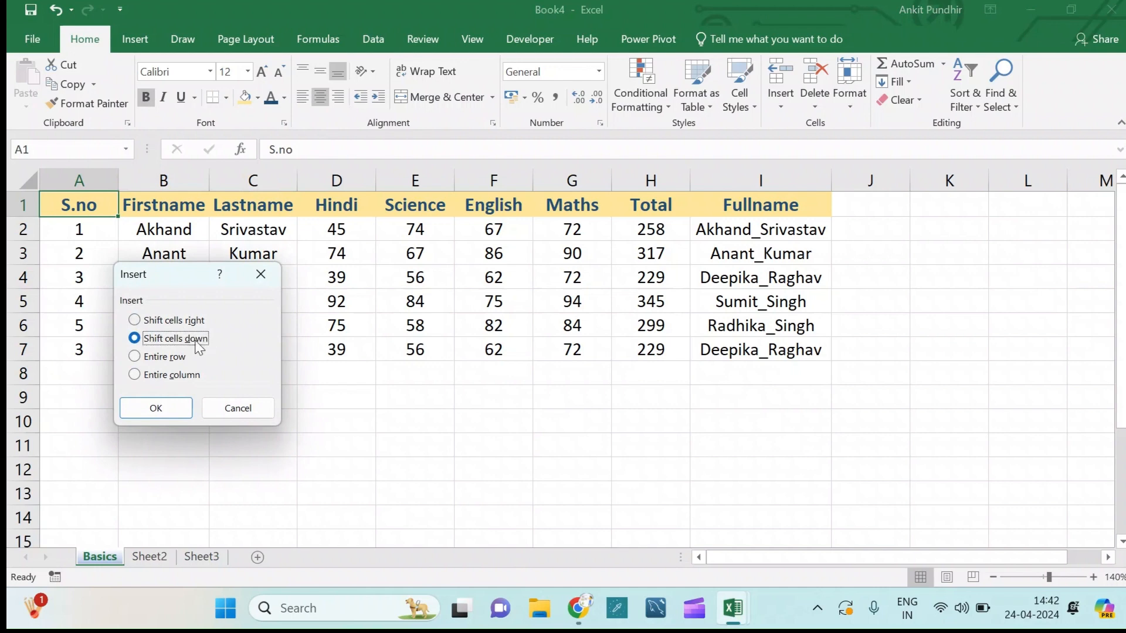
pyautogui.click(168, 357)
pyautogui.click(157, 404)
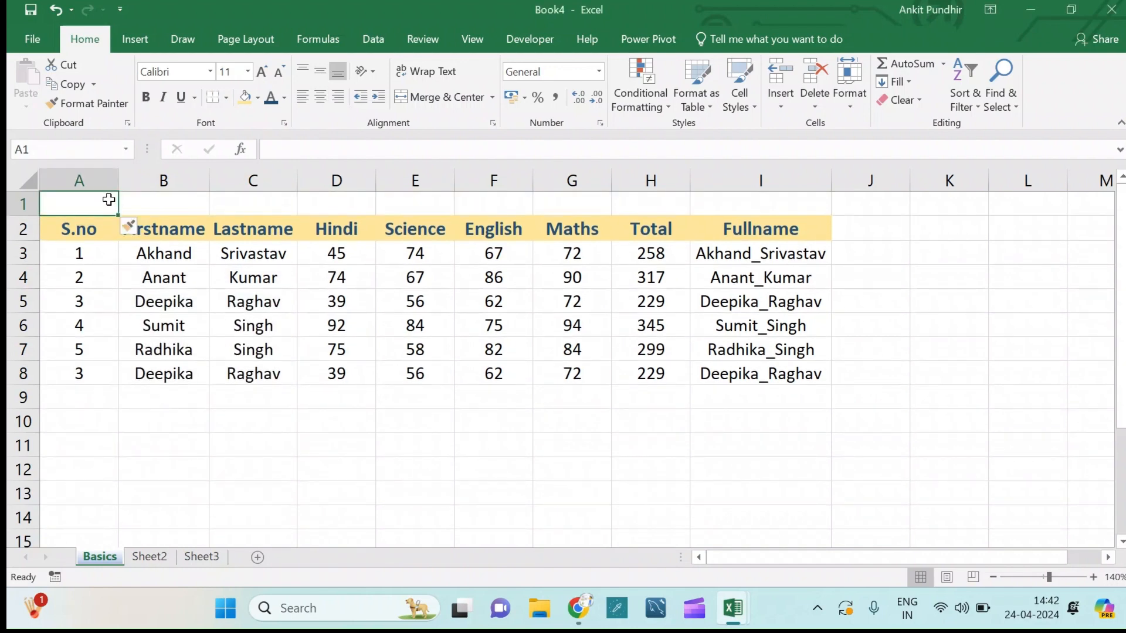
# Merge and center A1:I1 above the headers and enter the title Records.
pyautogui.moveTo(101, 192); pyautogui.dragTo(740, 181)
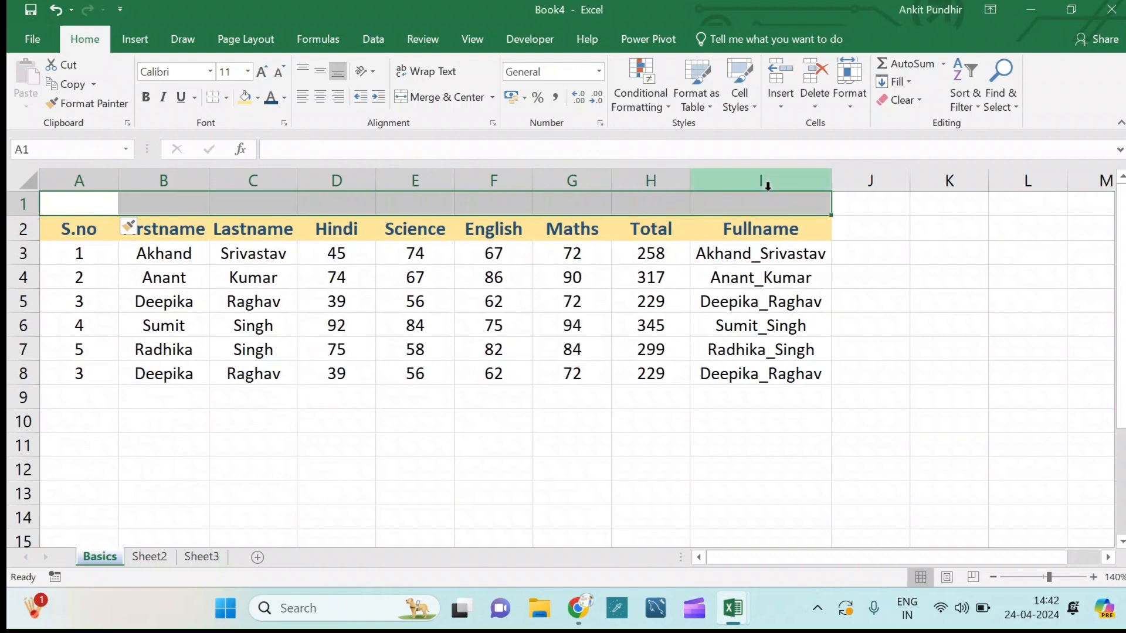
pyautogui.click(421, 101)
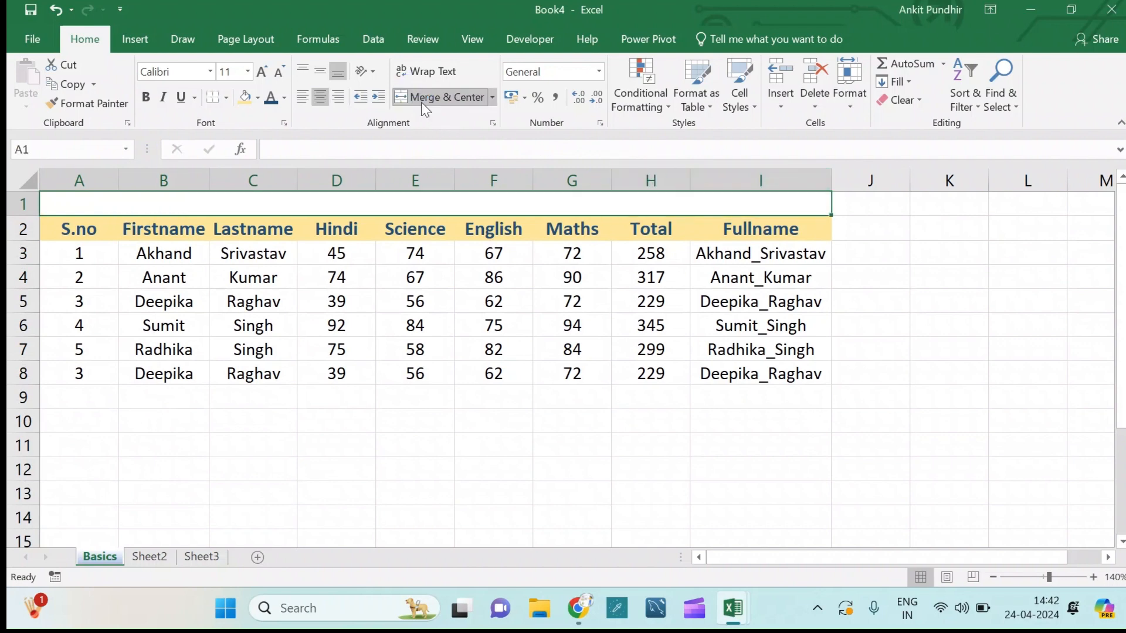
pyautogui.write('Recor')
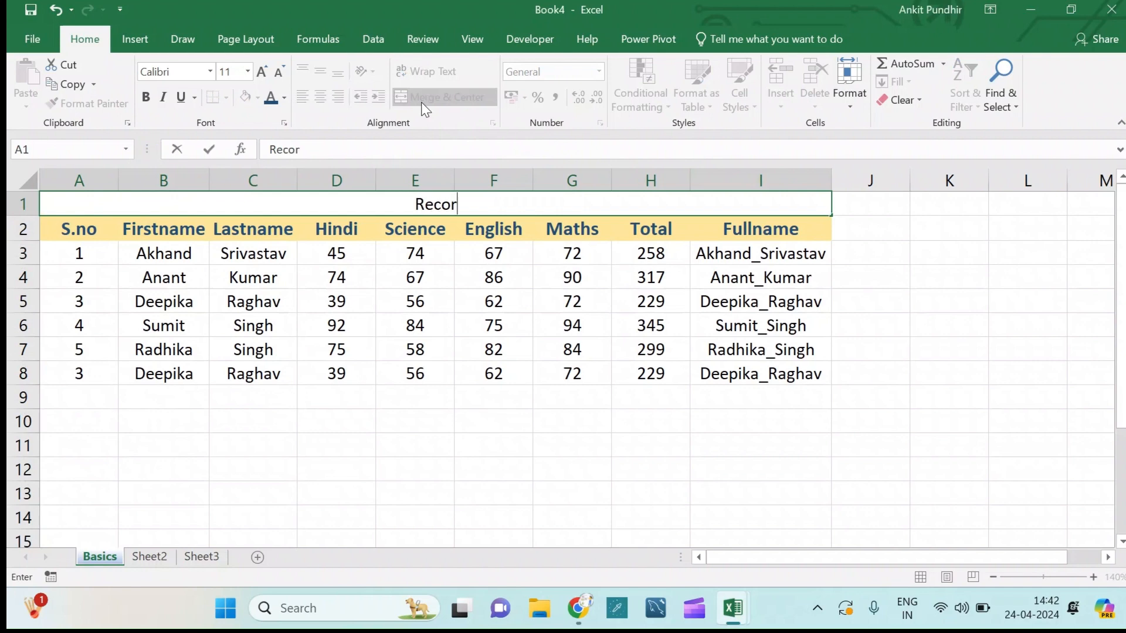
pyautogui.write('ds')
pyautogui.press('BackSpace')
pyautogui.write('ds')
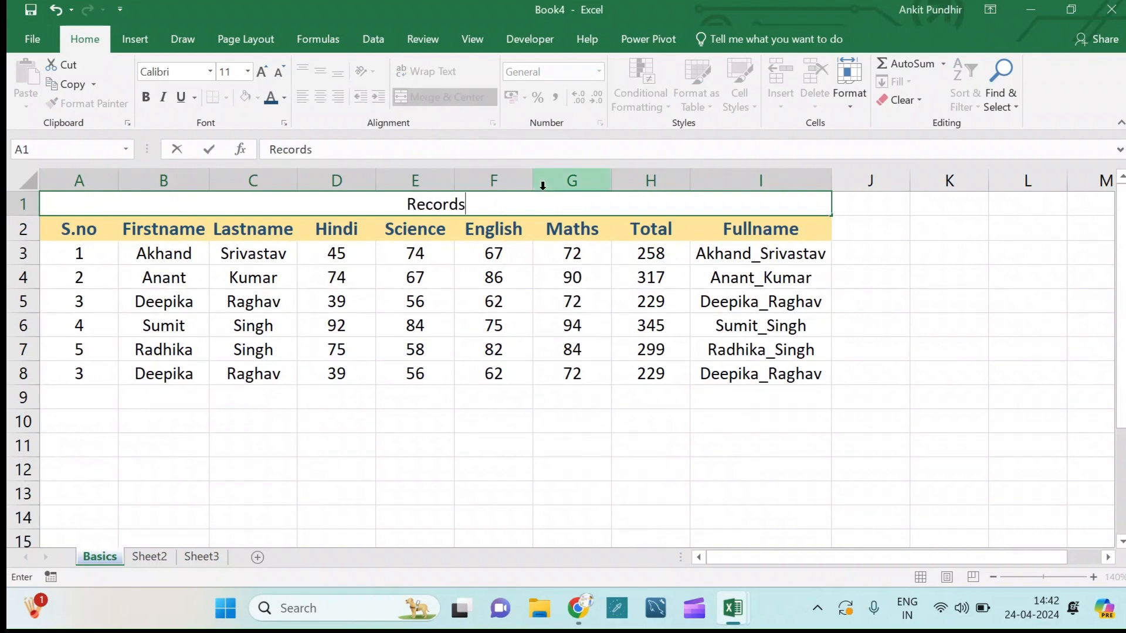
pyautogui.press('Return')
# Make the Records title bold at font size 14 with a light orange fill.
pyautogui.click(439, 201)
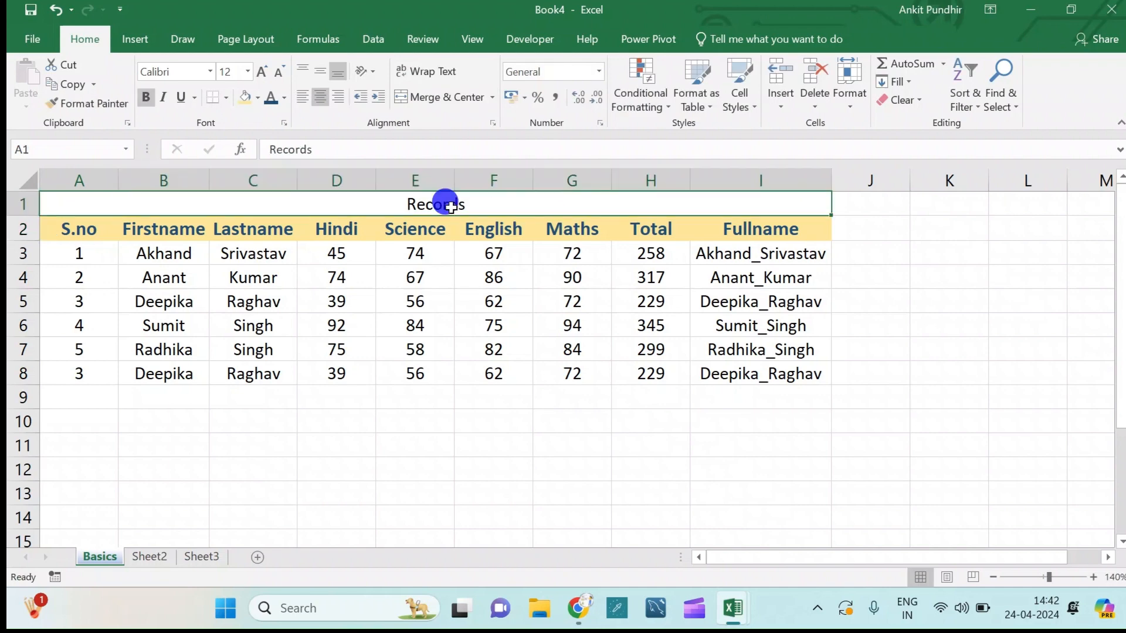
pyautogui.click(146, 96)
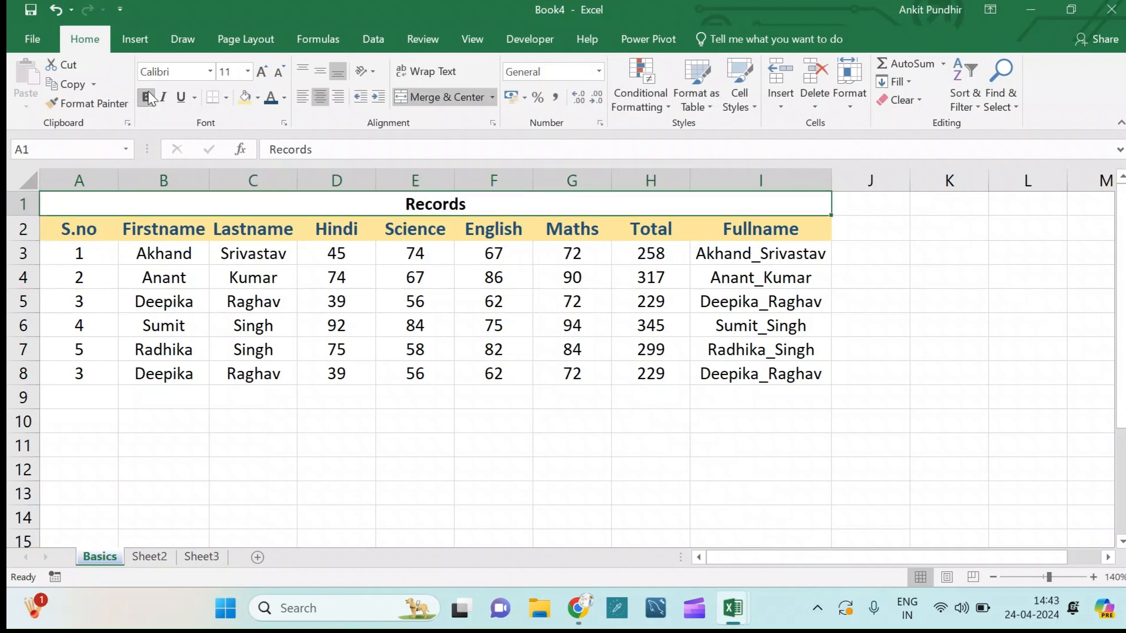
pyautogui.click(262, 71)
pyautogui.click(262, 72)
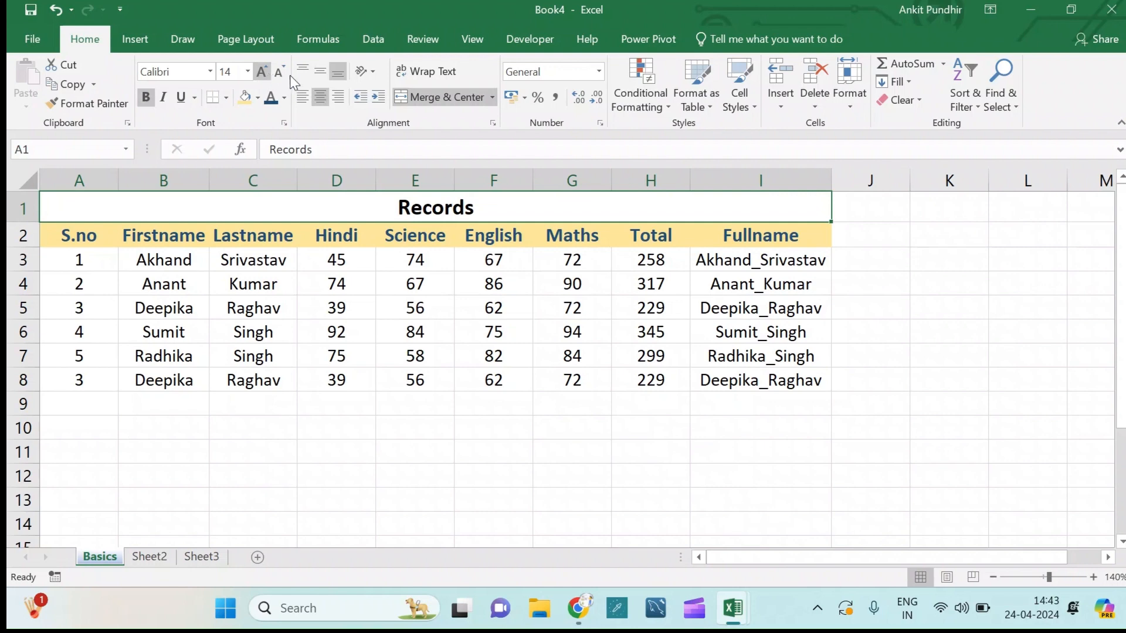
pyautogui.click(258, 97)
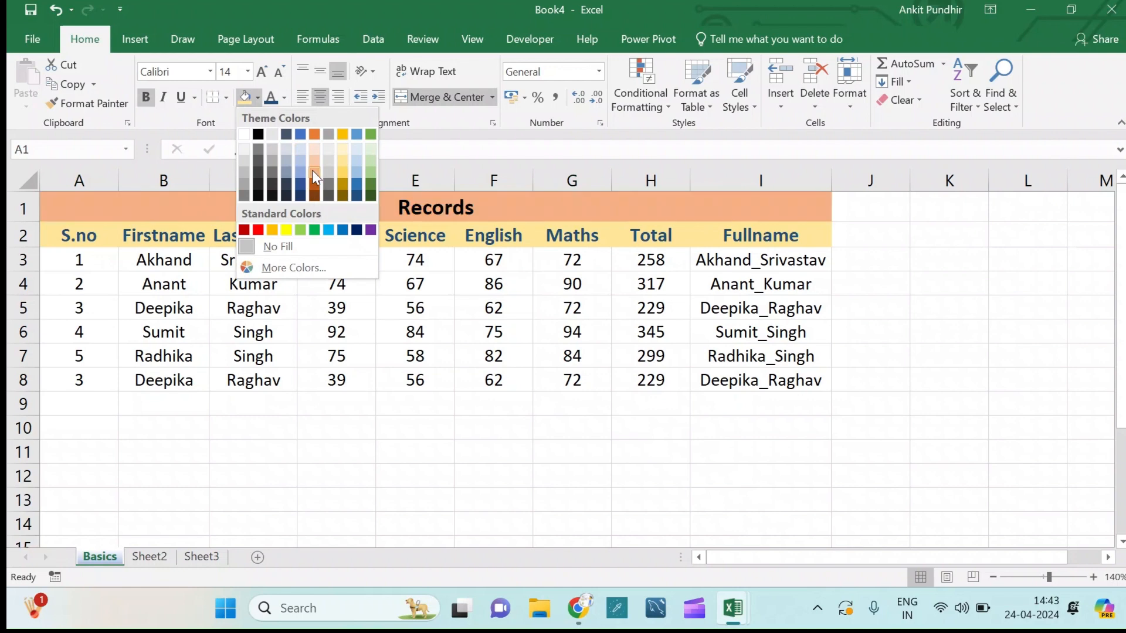
pyautogui.click(313, 170)
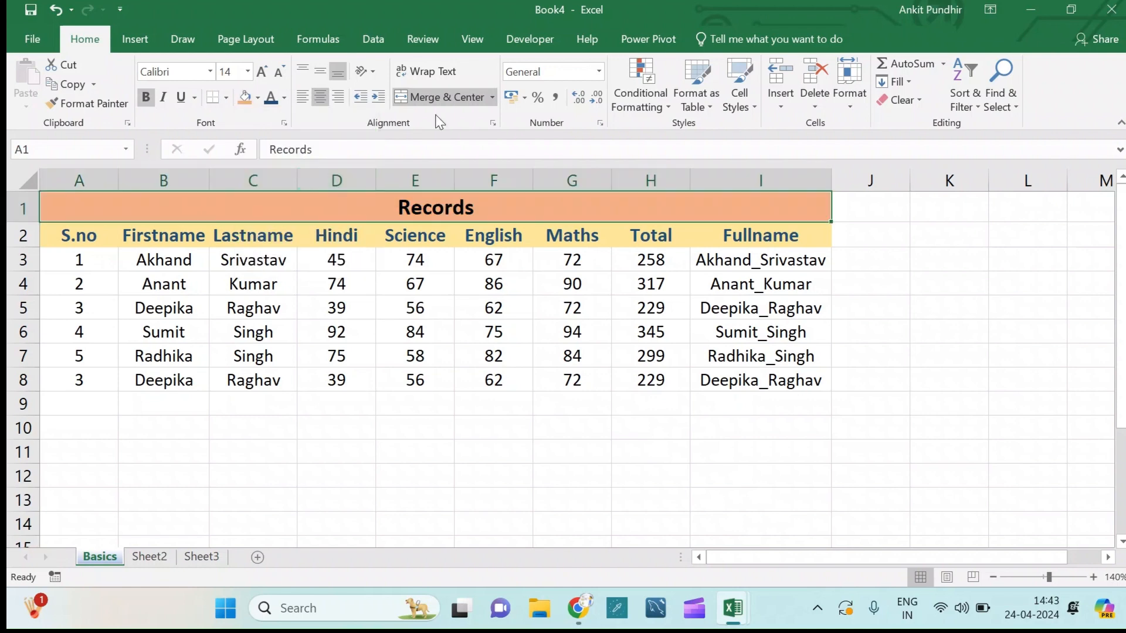
pyautogui.click(778, 348)
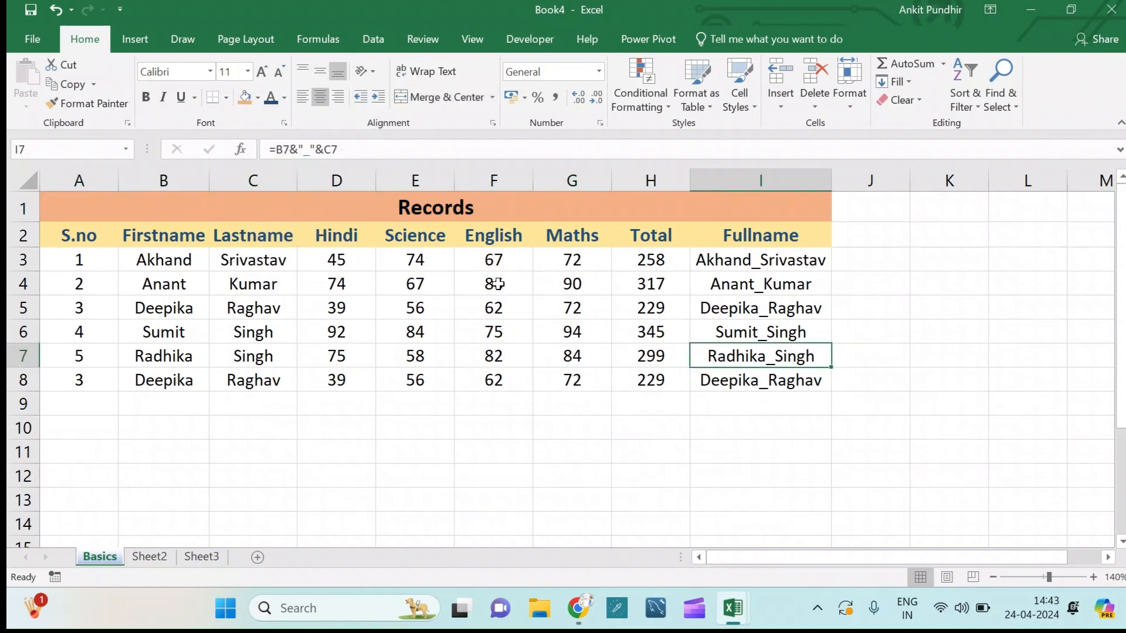
# Apply All Borders and then Outside Borders to the table A1:I8.
pyautogui.click(66, 209)
pyautogui.moveTo(113, 223); pyautogui.dragTo(533, 380)
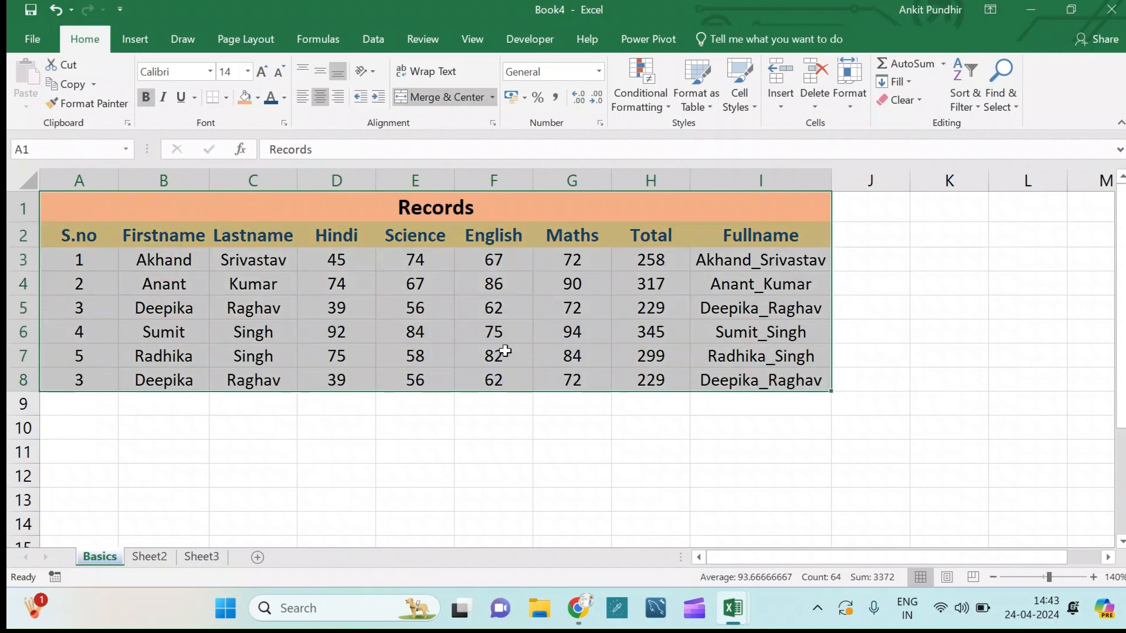
pyautogui.click(224, 103)
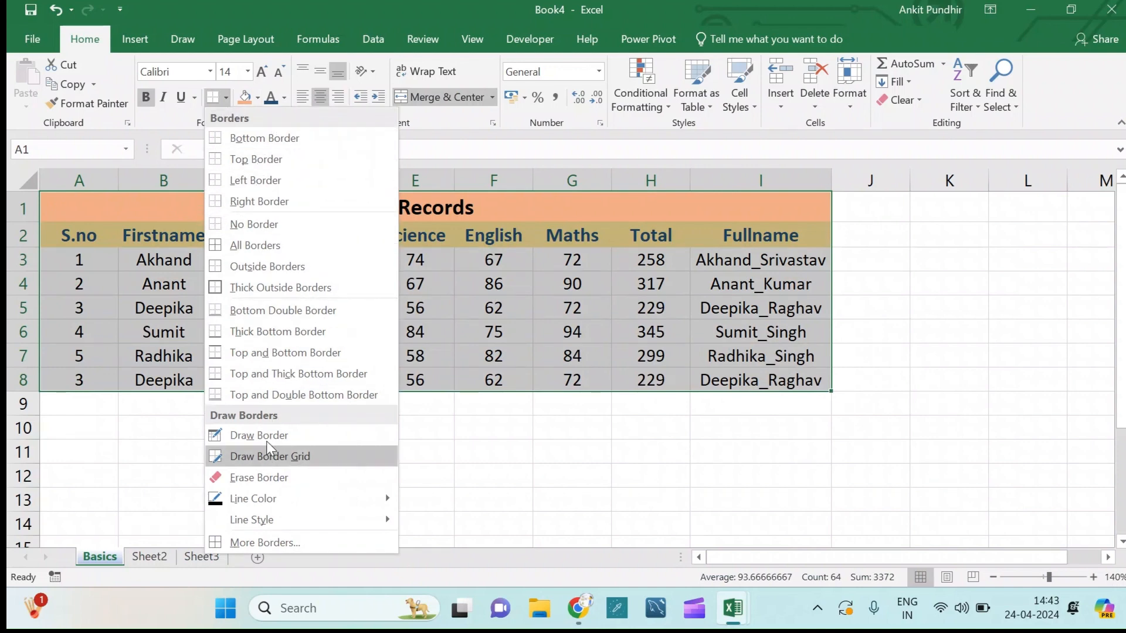
pyautogui.click(279, 245)
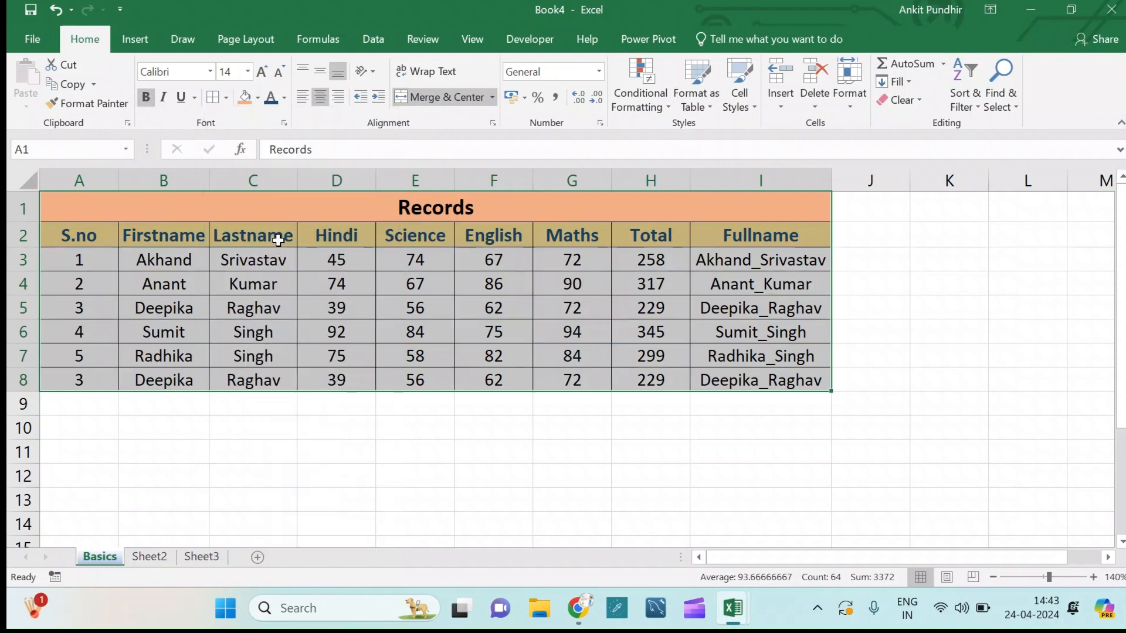
pyautogui.click(227, 97)
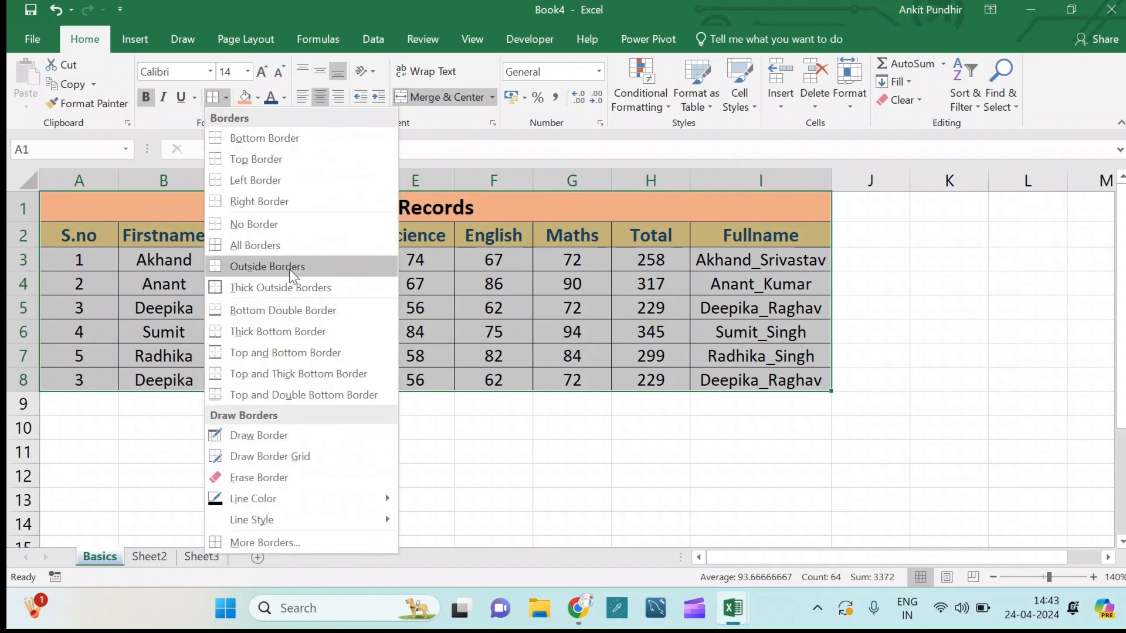
pyautogui.click(290, 269)
pyautogui.click(896, 372)
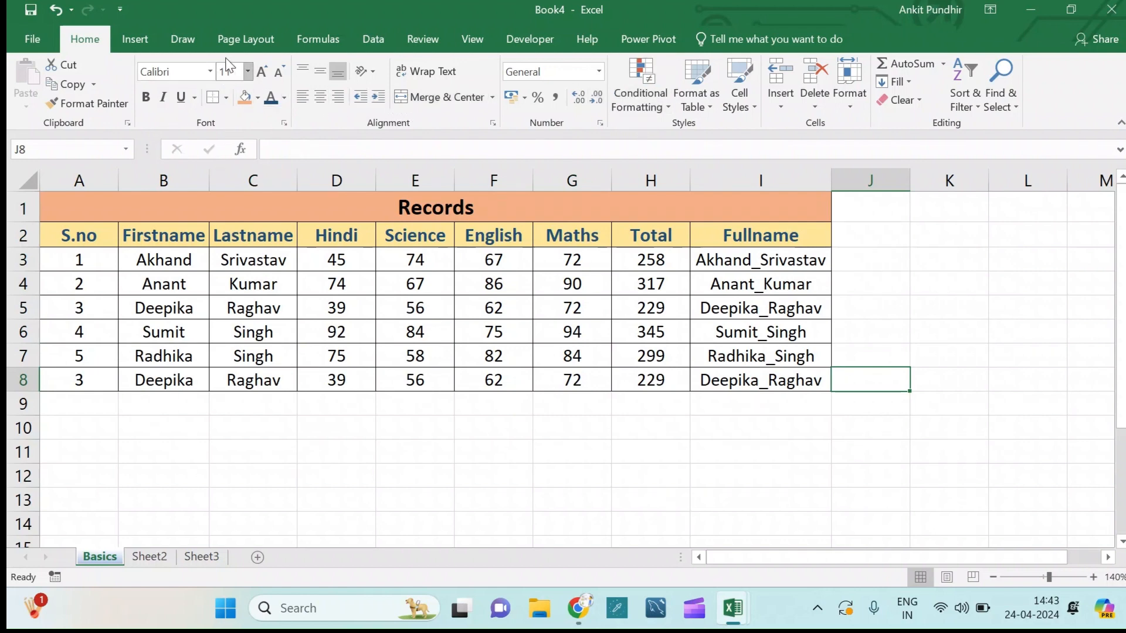
pyautogui.click(210, 73)
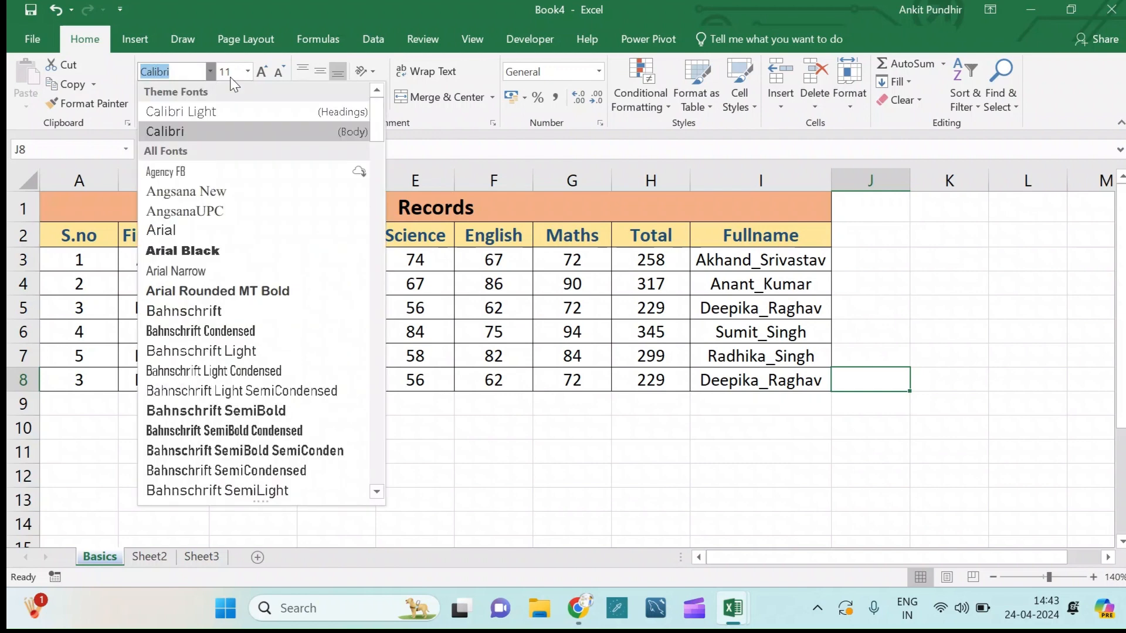
pyautogui.click(560, 281)
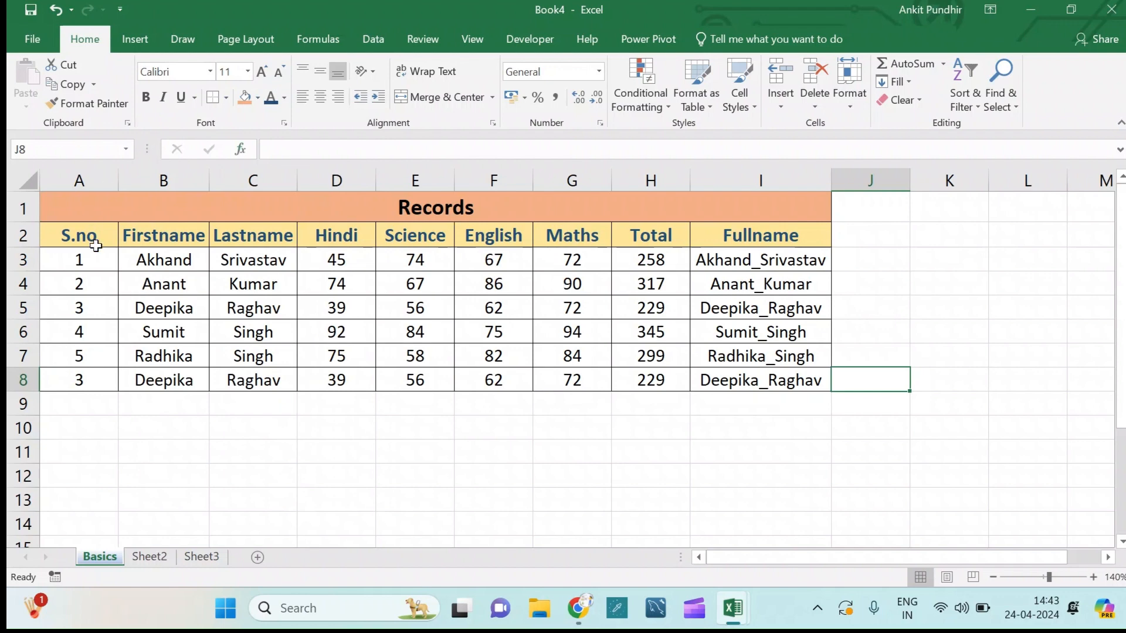
# Sort the records in A2:I8 by Total cell values from largest to smallest, treating row 2 as headers.
pyautogui.moveTo(82, 235); pyautogui.dragTo(770, 378)
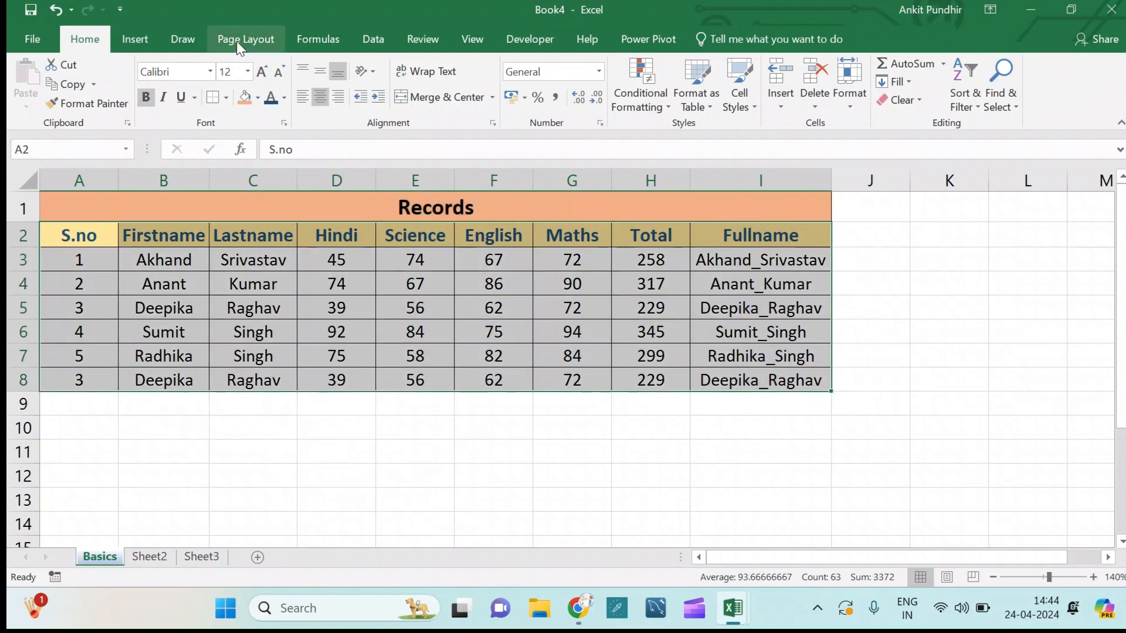
pyautogui.click(378, 40)
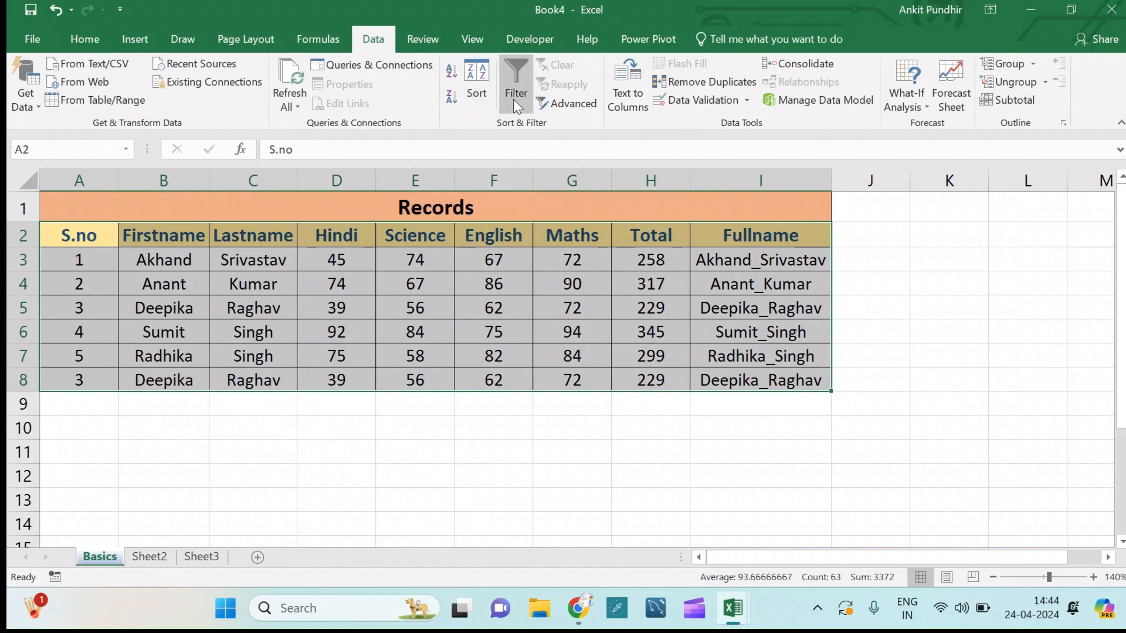
pyautogui.click(487, 103)
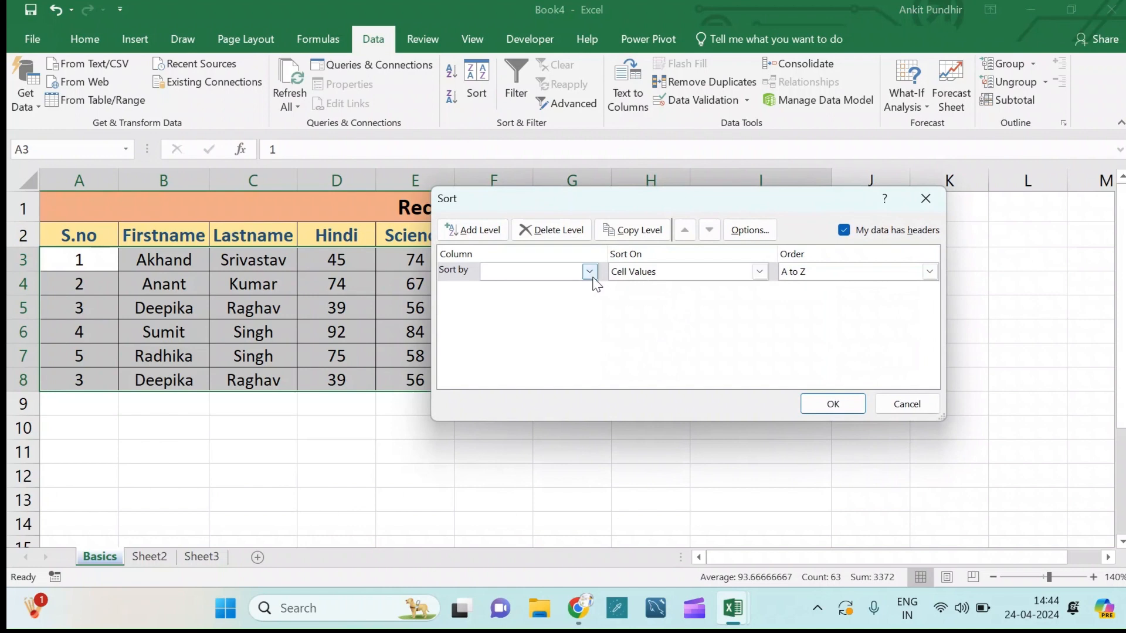
pyautogui.click(589, 272)
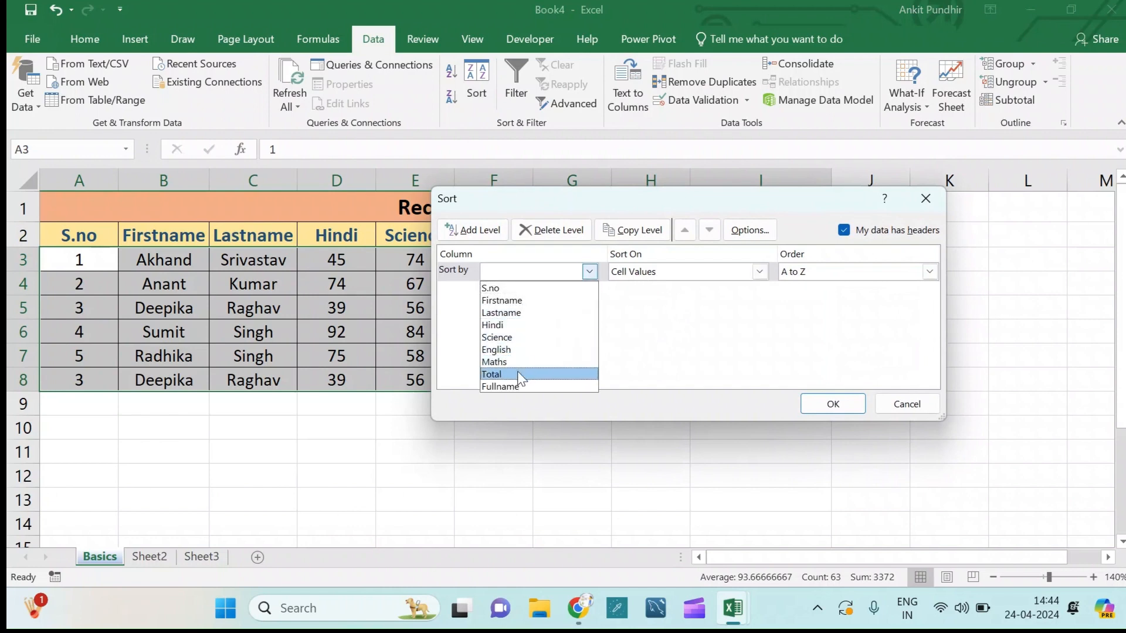
pyautogui.click(518, 374)
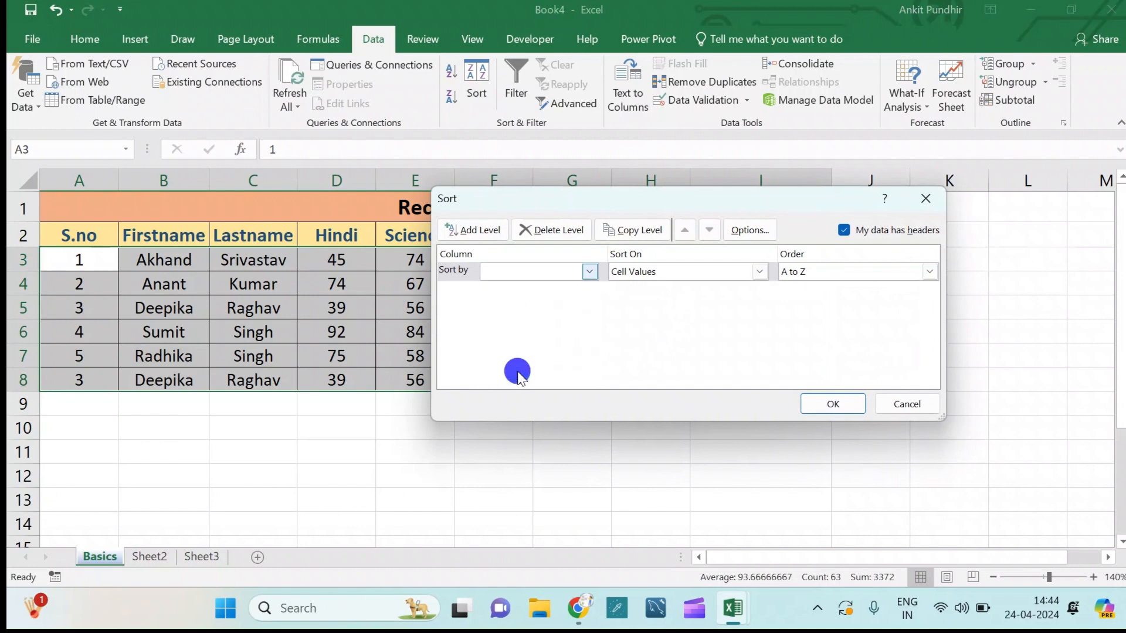
pyautogui.click(930, 271)
pyautogui.click(861, 298)
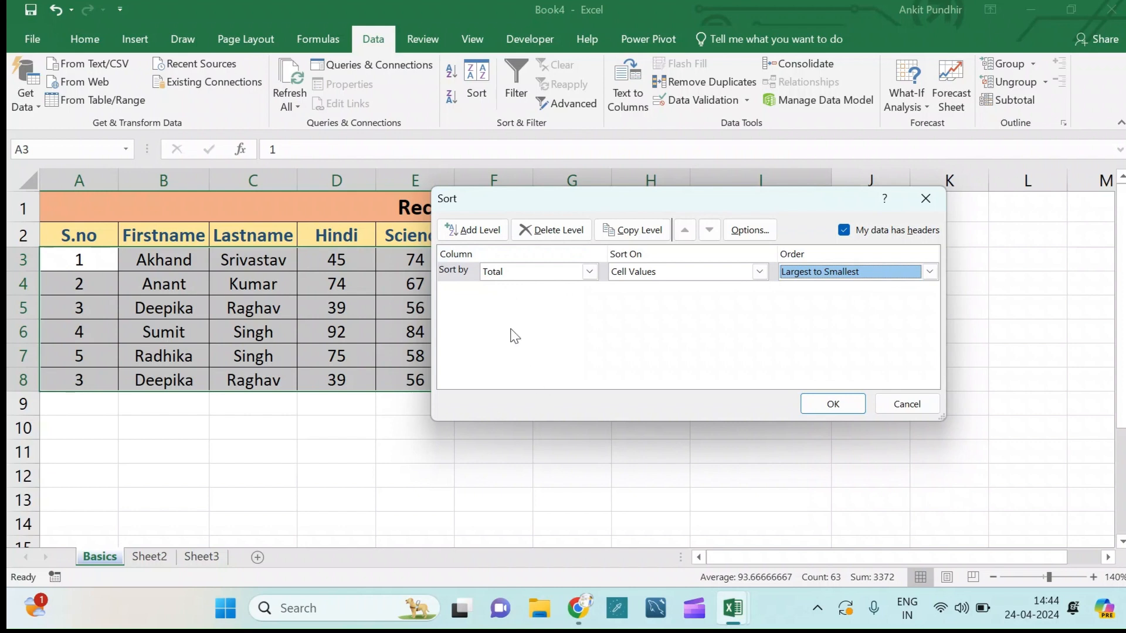
pyautogui.click(844, 397)
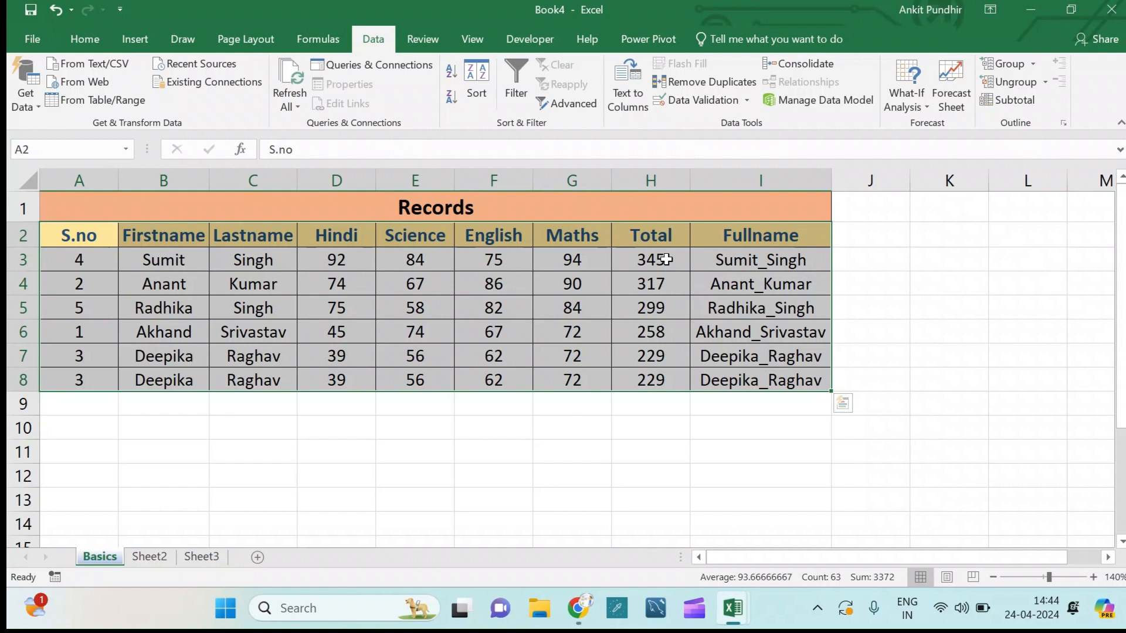
# Turn on filtering for the records table from its header row 2.
pyautogui.click(666, 359)
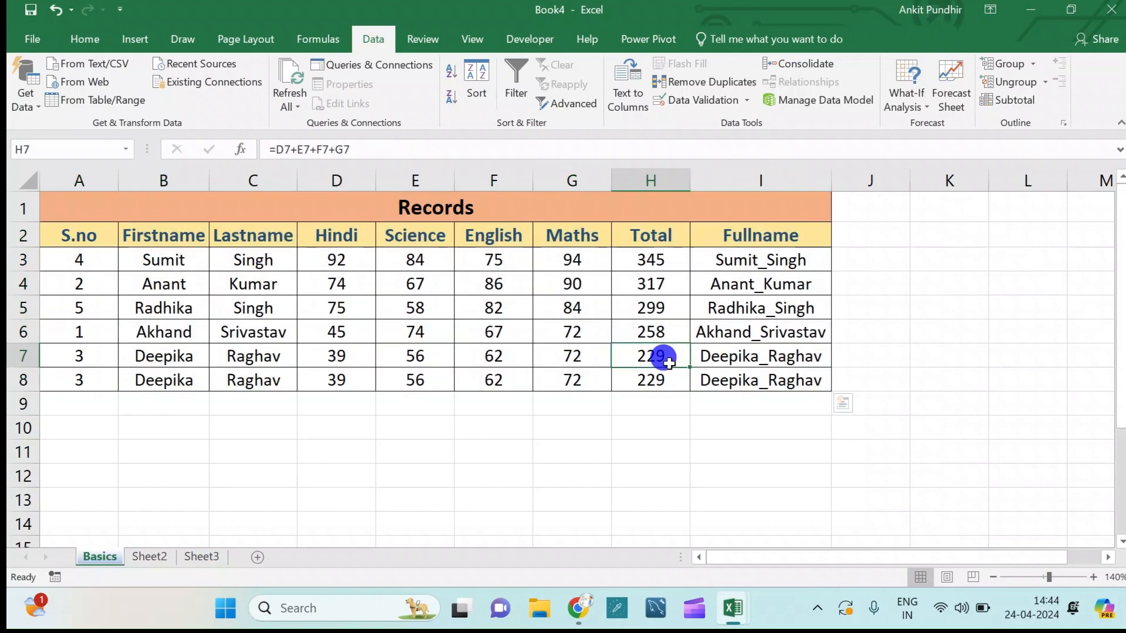
pyautogui.moveTo(658, 347); pyautogui.dragTo(60, 238)
pyautogui.click(122, 227)
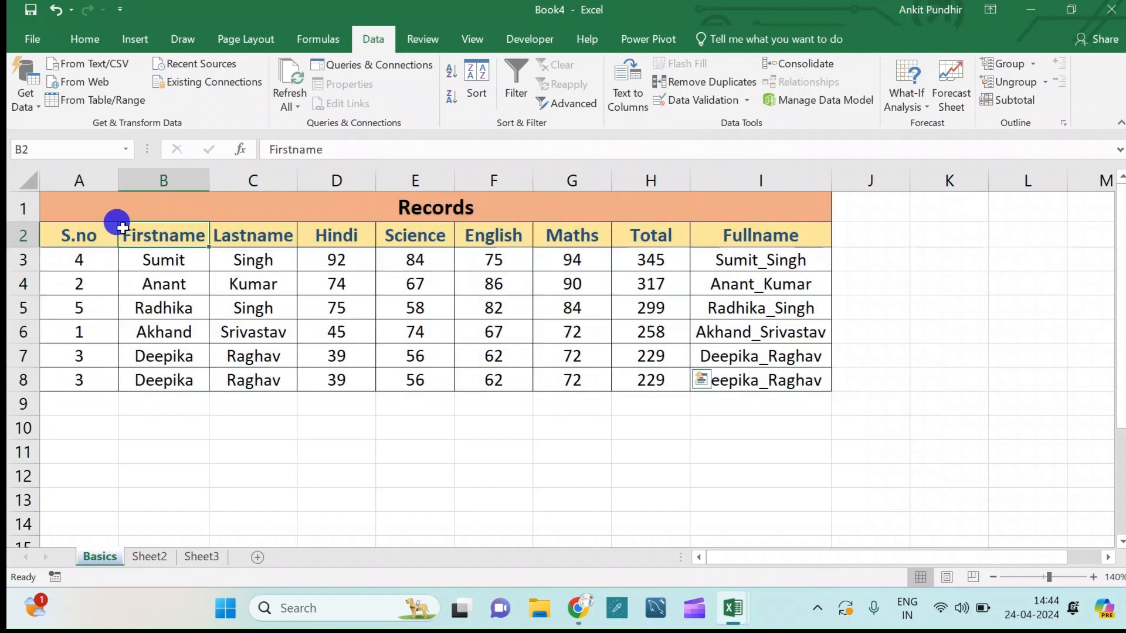
pyautogui.click(103, 229)
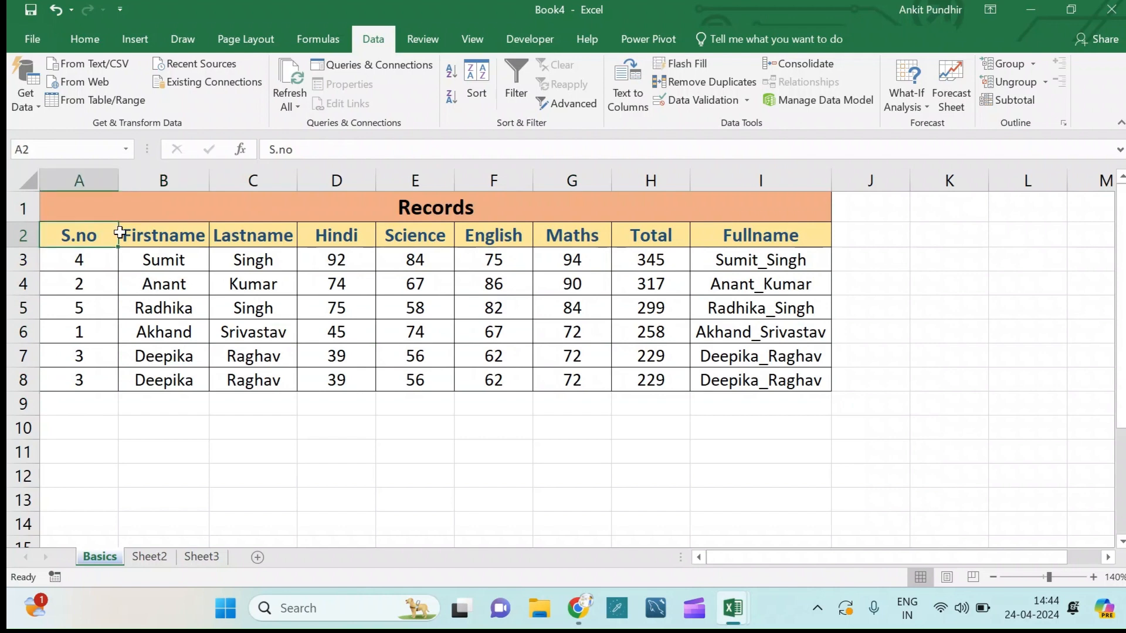
pyautogui.click(521, 111)
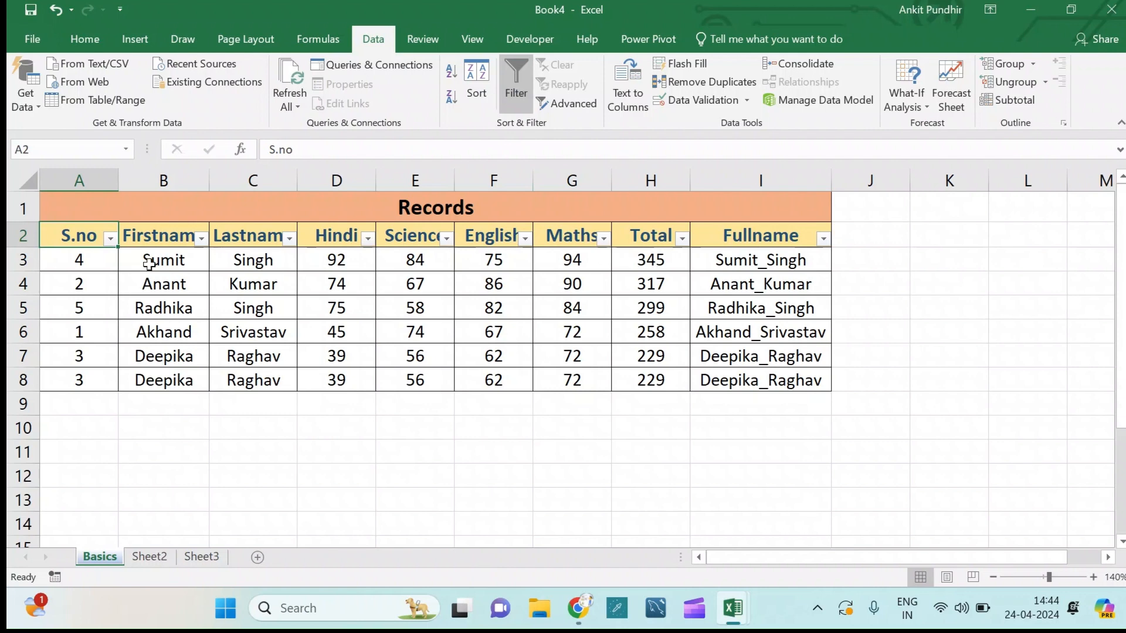
# Filter the Firstname column to show only the record with S.no 1, and remove the filter from the table.
pyautogui.click(201, 239)
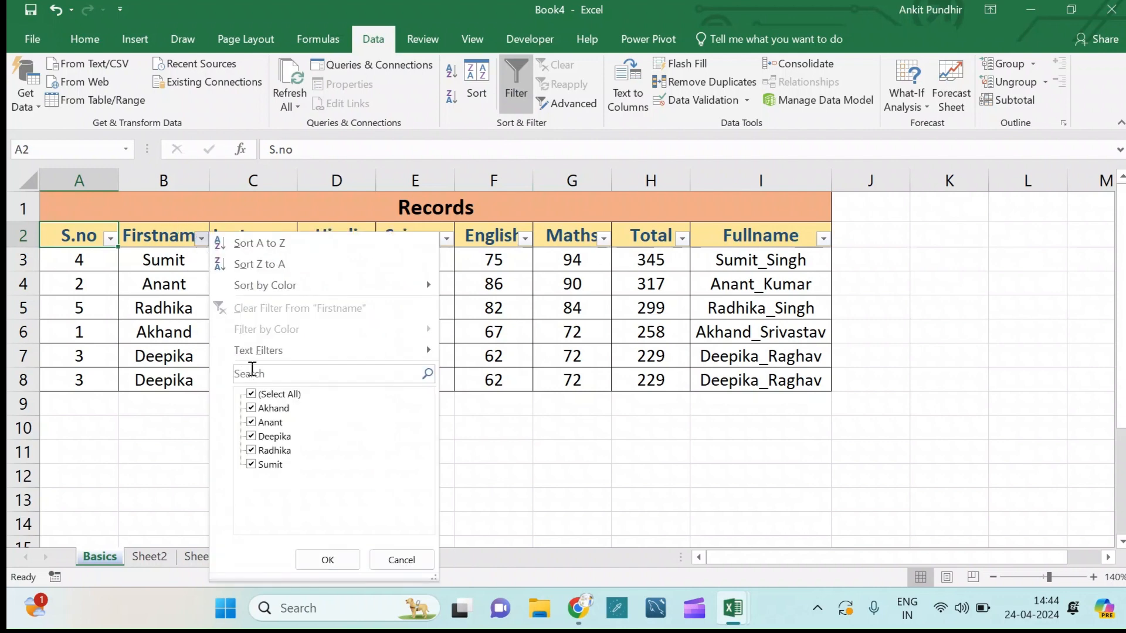
pyautogui.click(251, 394)
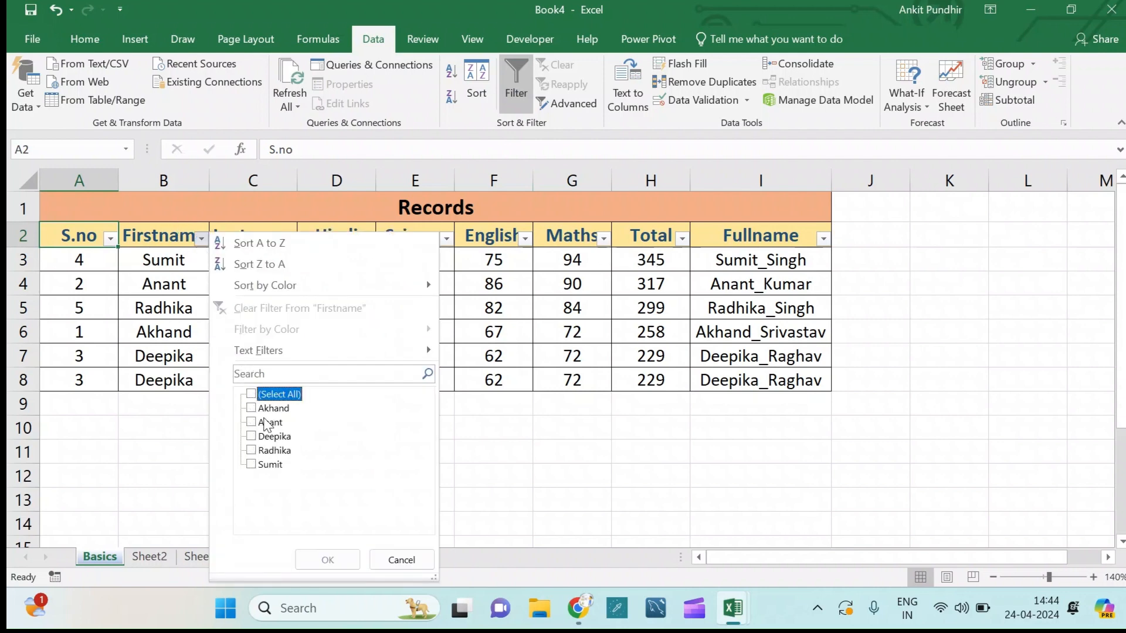
pyautogui.click(262, 409)
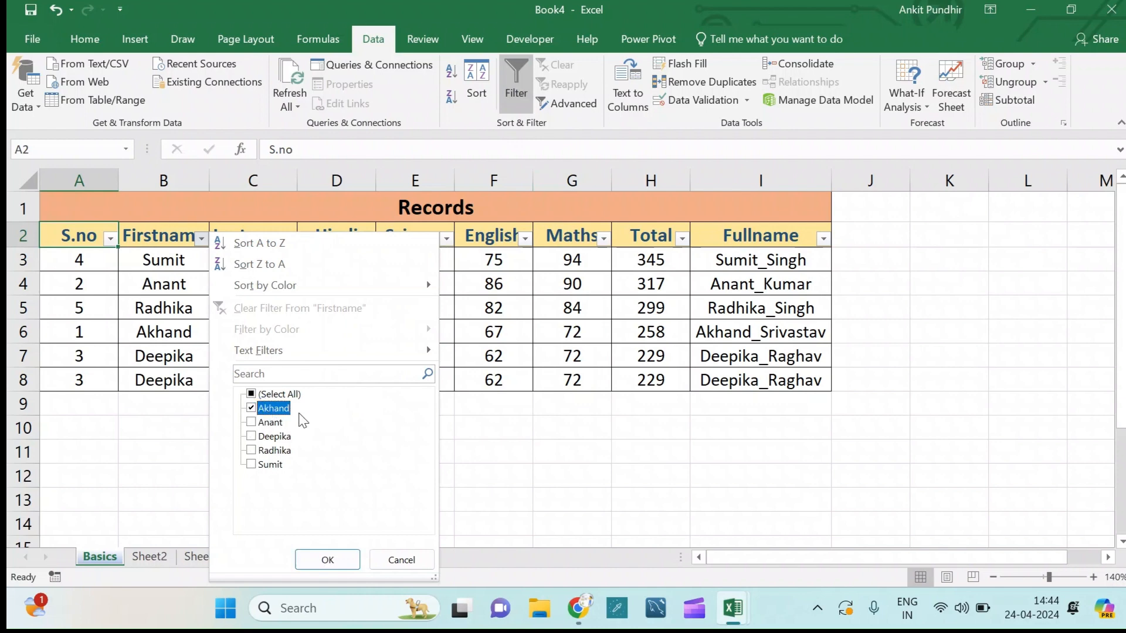
pyautogui.click(339, 557)
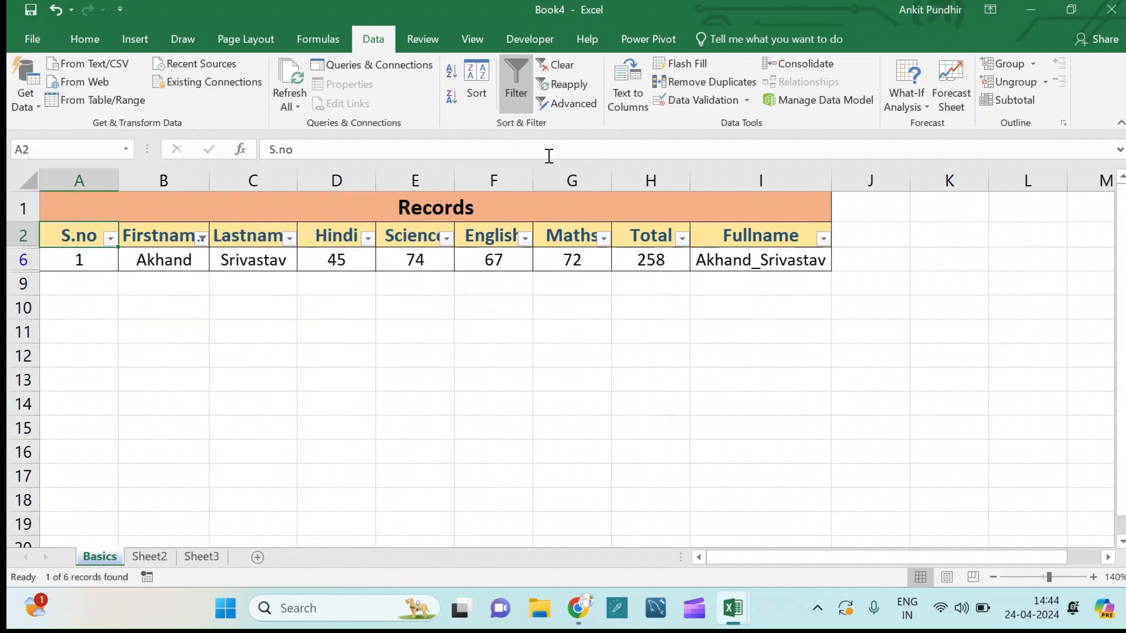
pyautogui.click(509, 103)
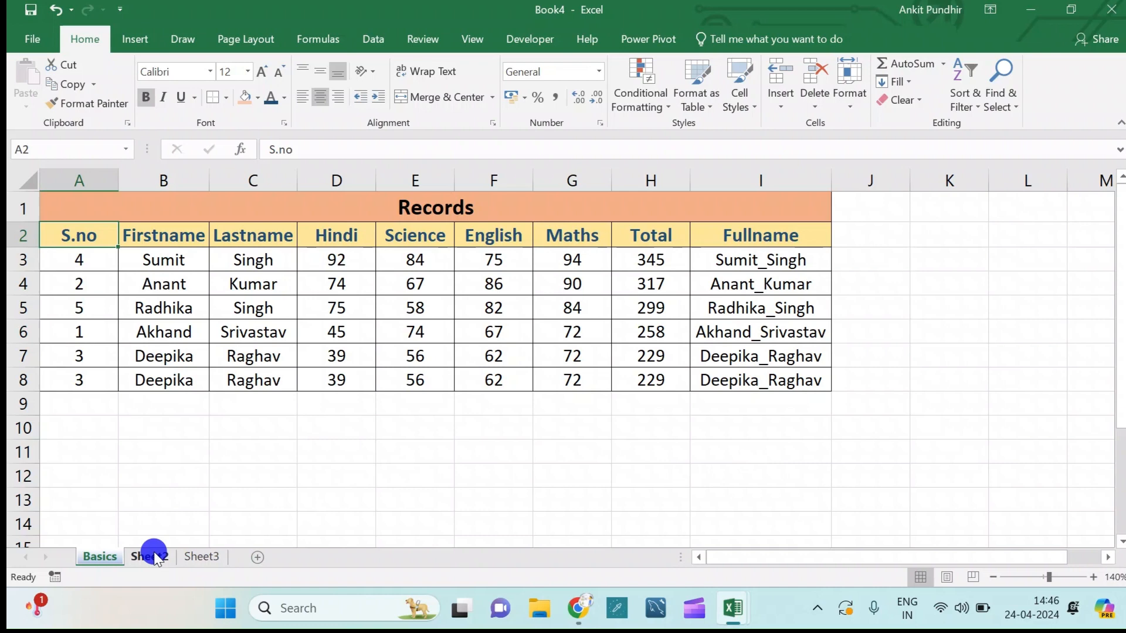
# On Sheet2, enter + in C3 as the symbol for the Addition operator.
pyautogui.click(151, 554)
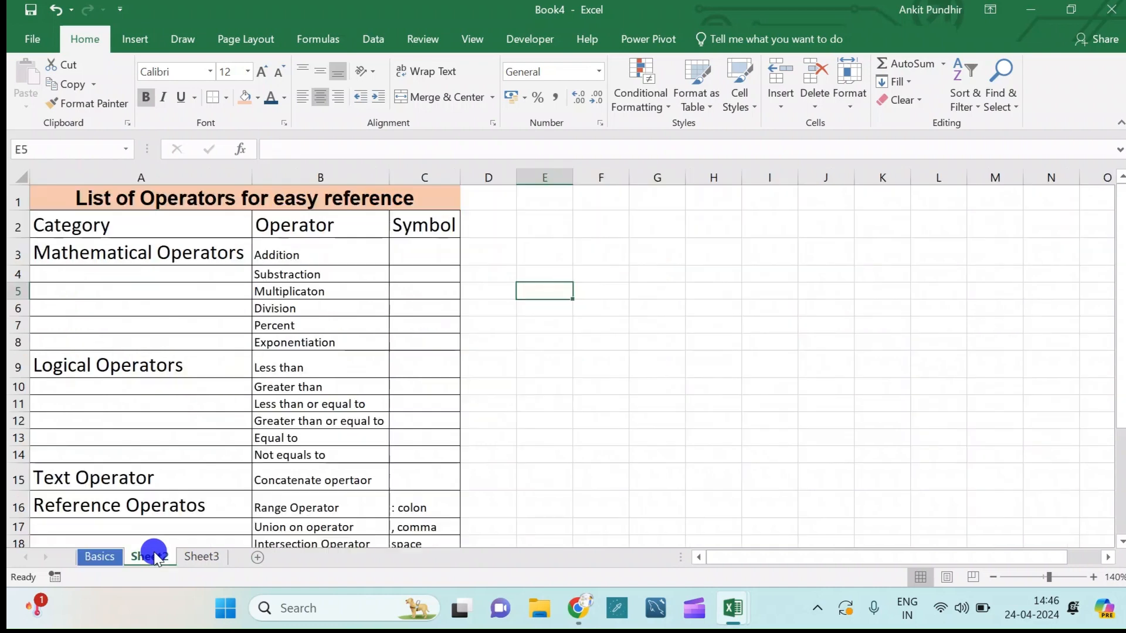
pyautogui.click(630, 372)
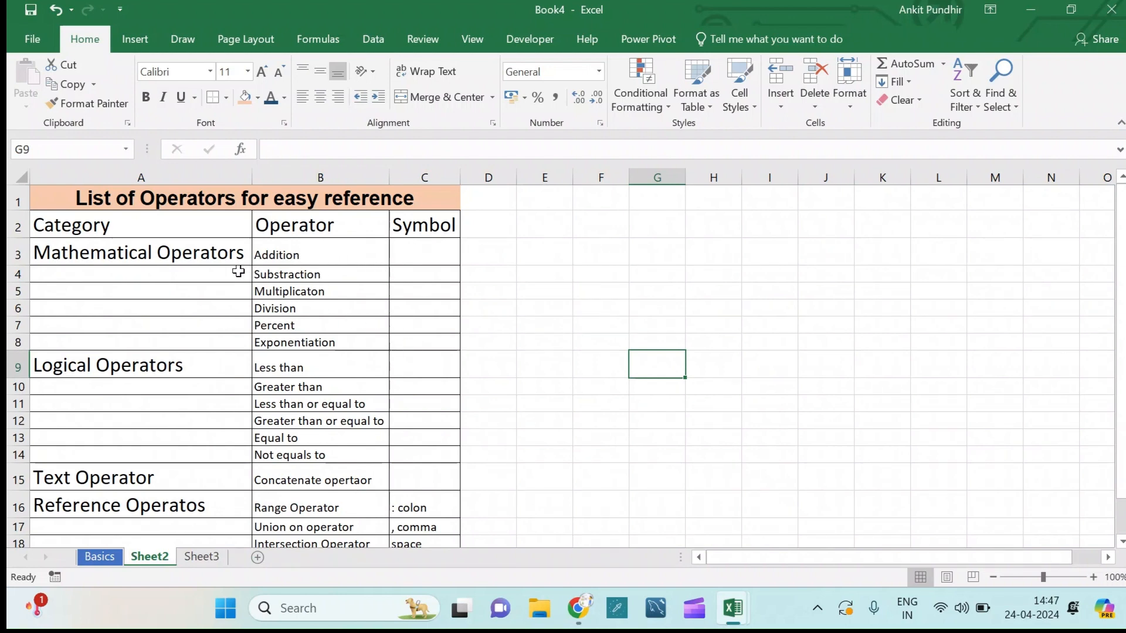
pyautogui.click(417, 260)
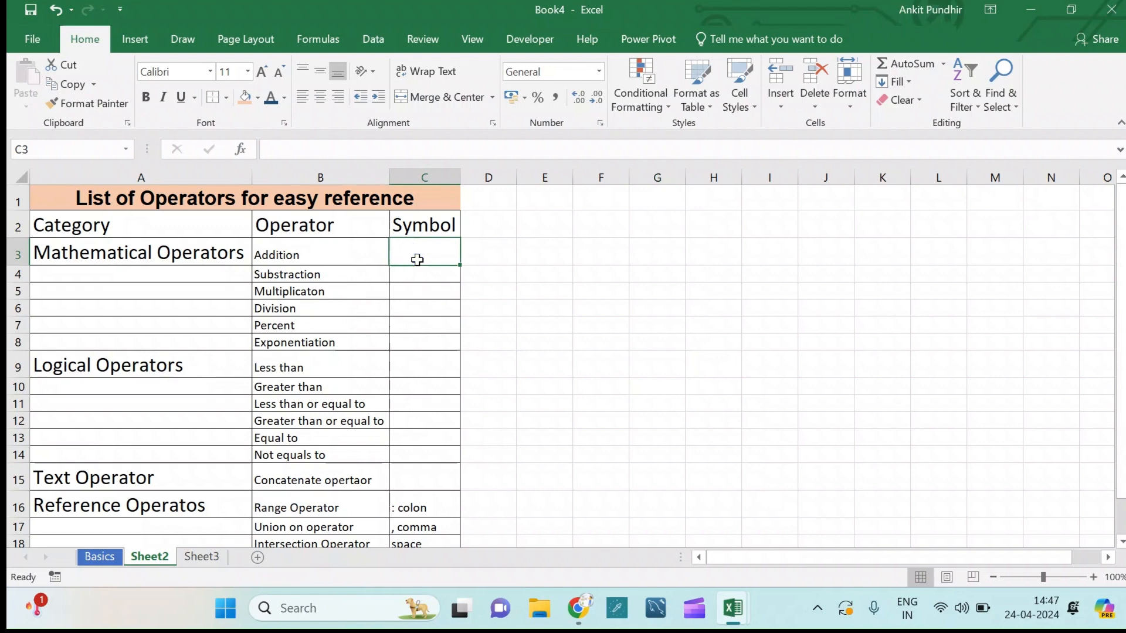
pyautogui.write('+')
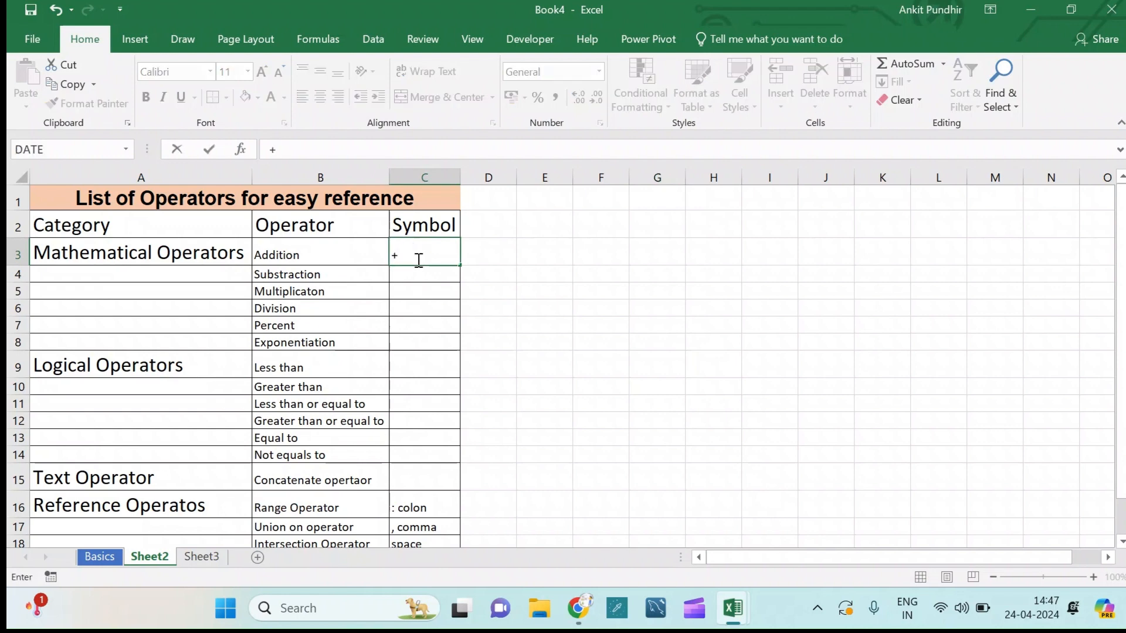
pyautogui.click(403, 278)
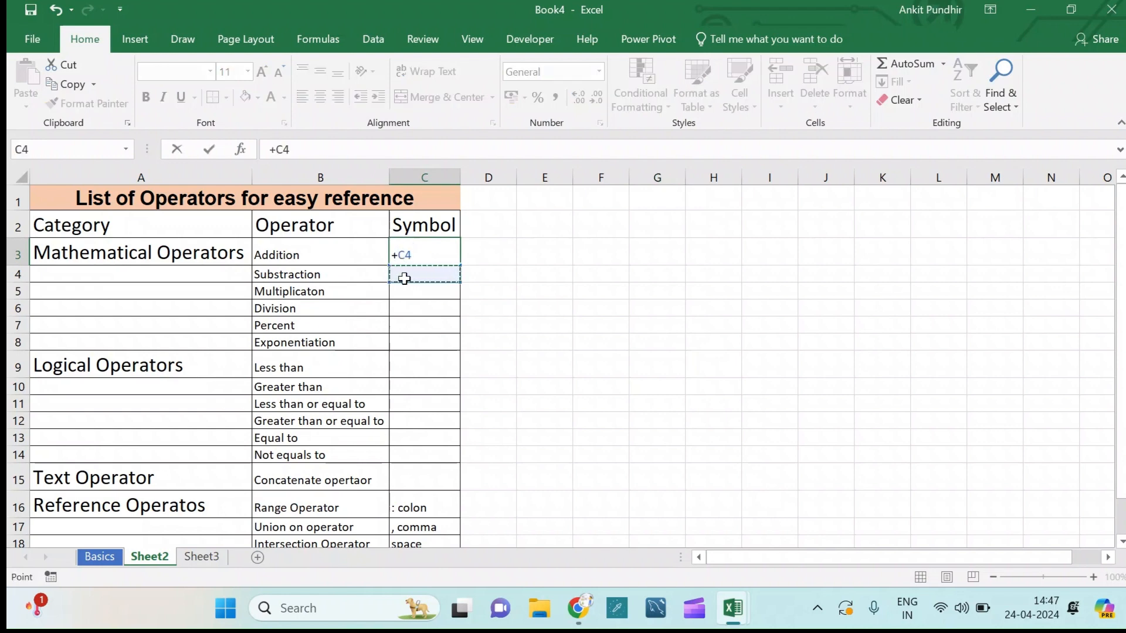
pyautogui.press('BackSpace')
pyautogui.press('BackSpace')
pyautogui.press('Return')
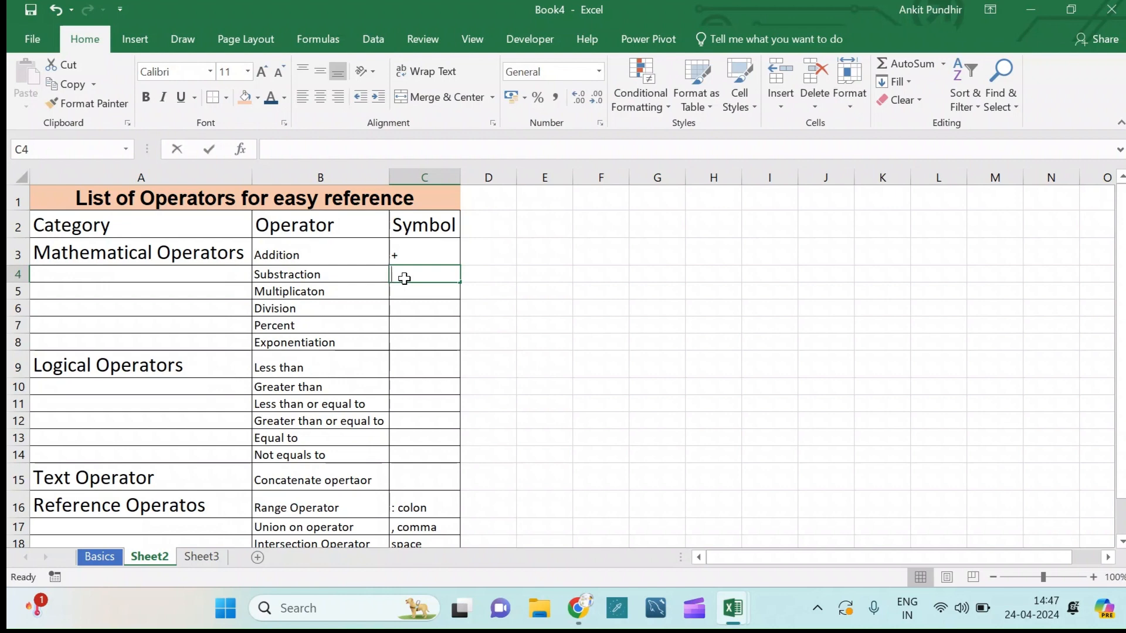
# Enter the symbols - for subtraction in C4 and * for multiplication in C5.
pyautogui.write('_')
pyautogui.press('BackSpace')
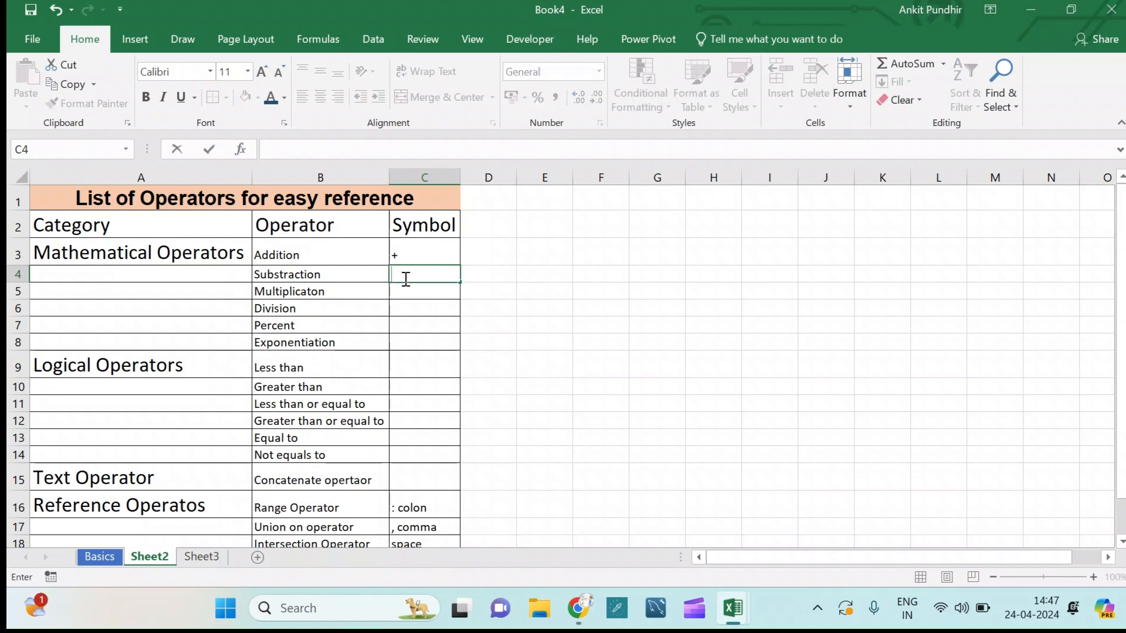
pyautogui.write('-')
pyautogui.press('Return')
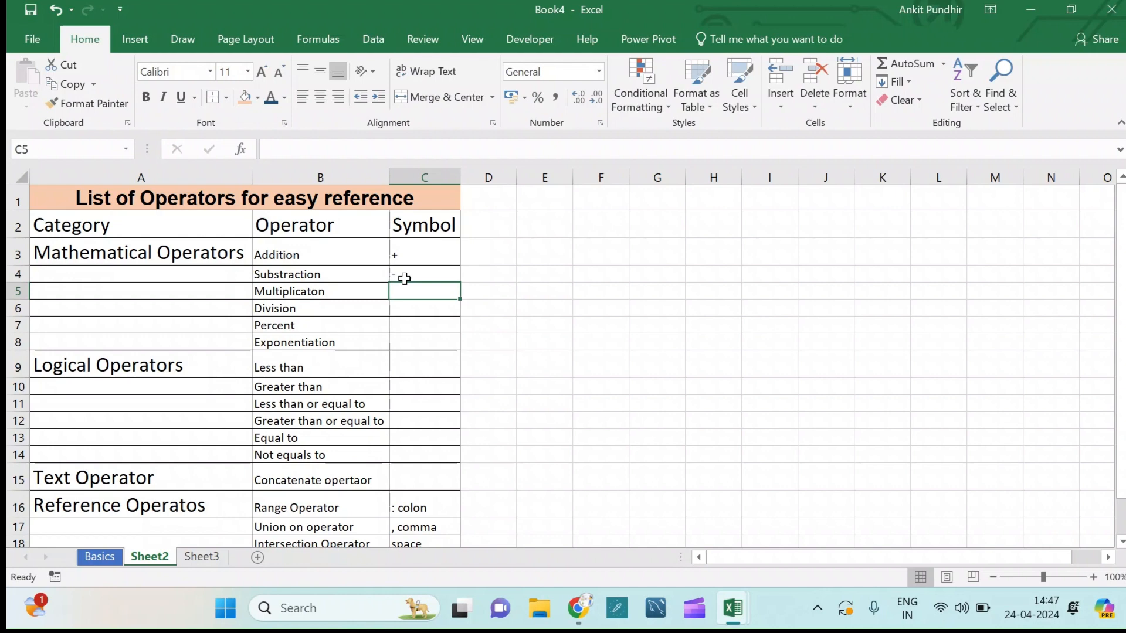
pyautogui.write('*')
pyautogui.press('Return')
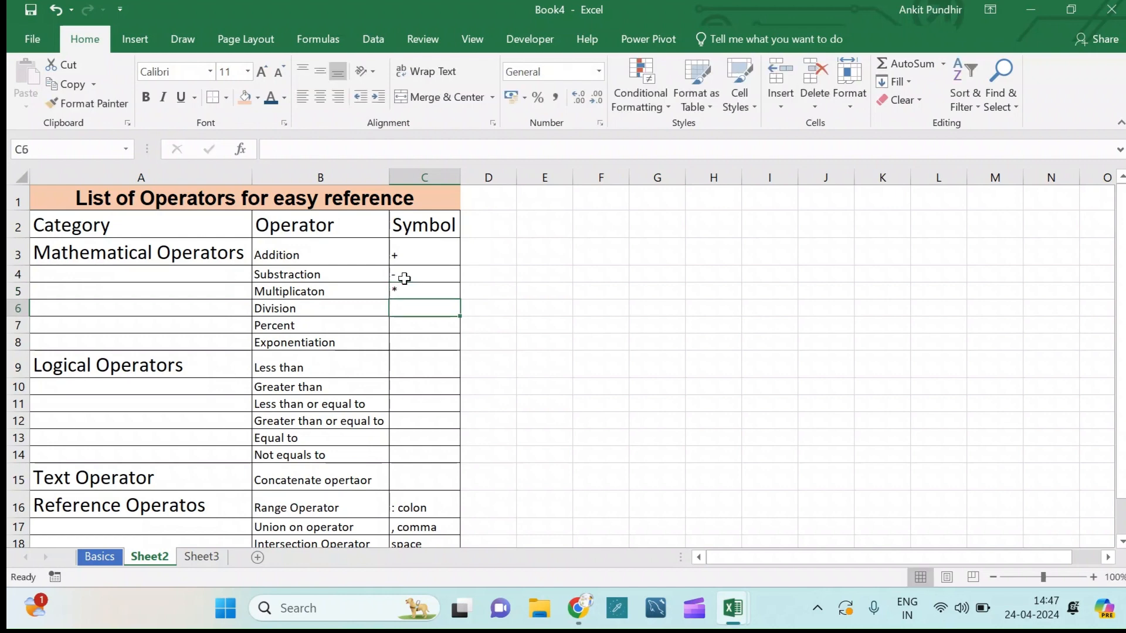
# Enter / for Division, % for Percent and ^ for Exponentiation in C6:C8.
pyautogui.write('/')
pyautogui.press('BackSpace')
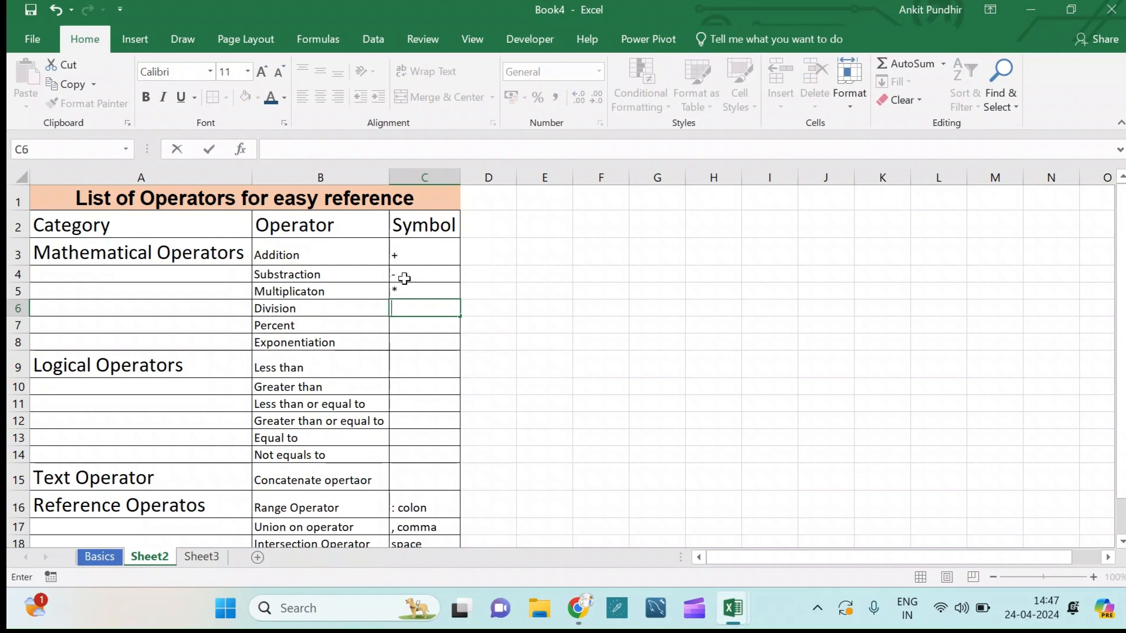
pyautogui.write('/')
pyautogui.hotkey('ctrl', 'Return')
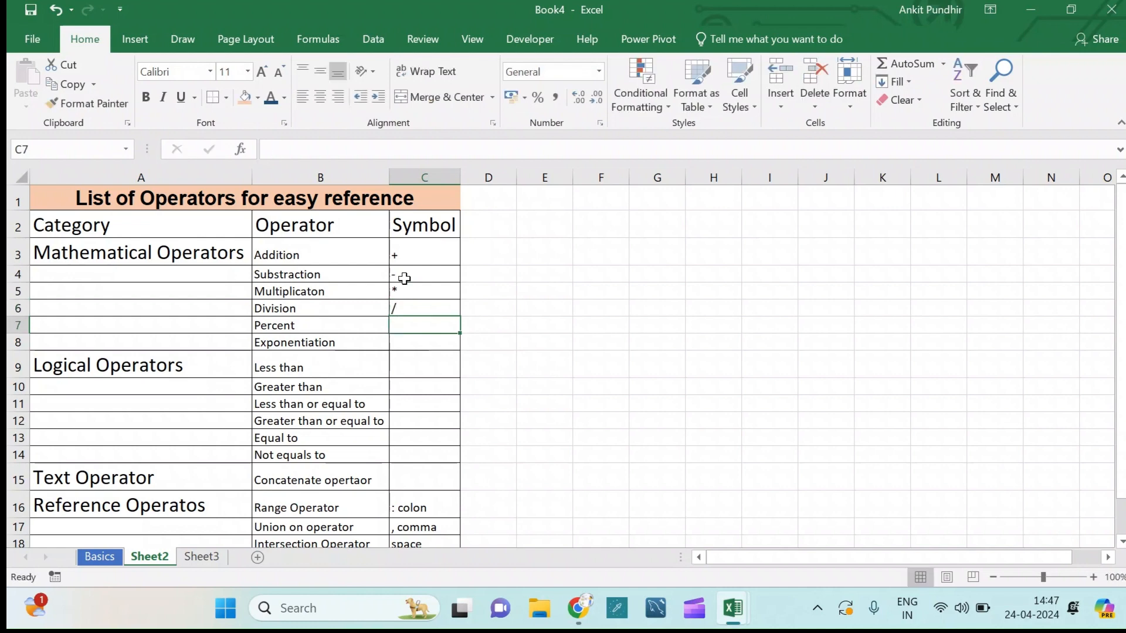
pyautogui.write('%')
pyautogui.press('Return')
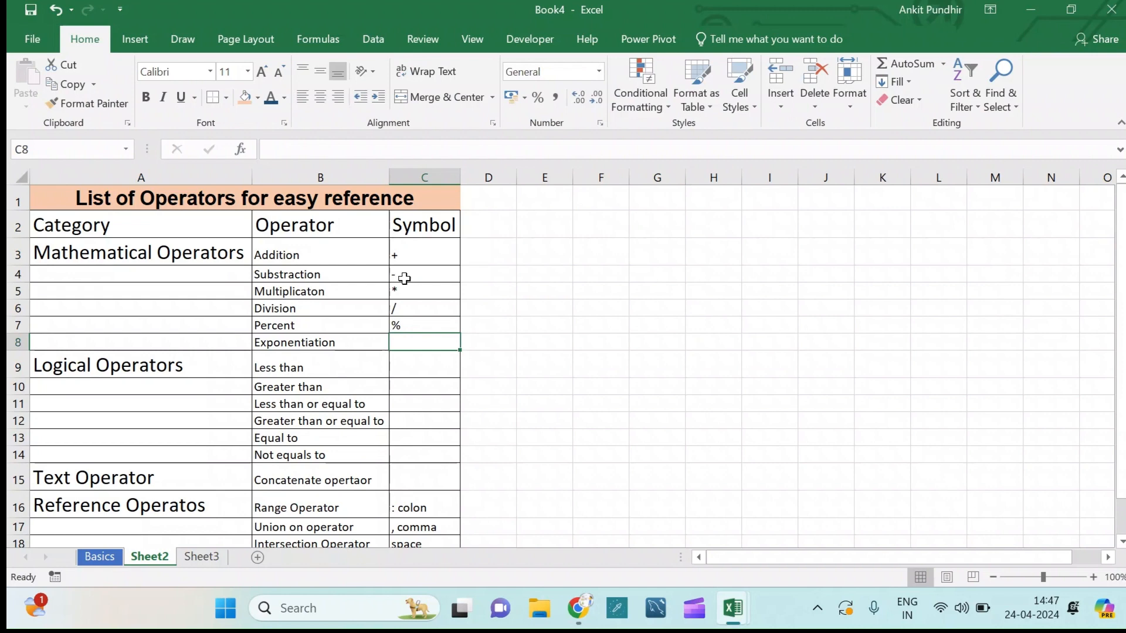
pyautogui.write('^')
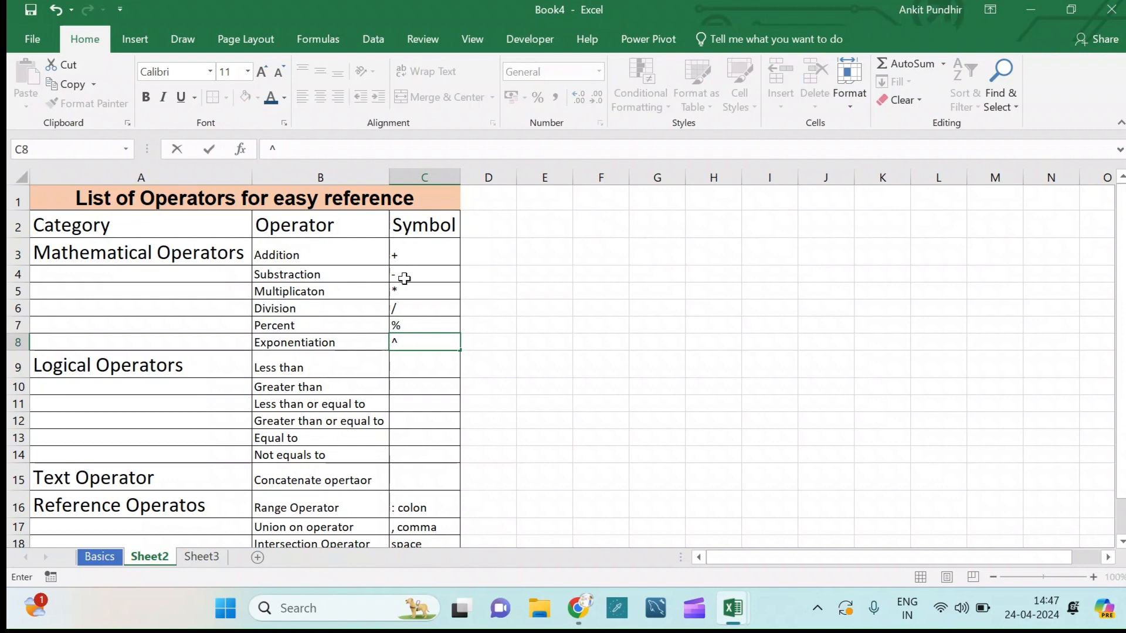
pyautogui.press('Return')
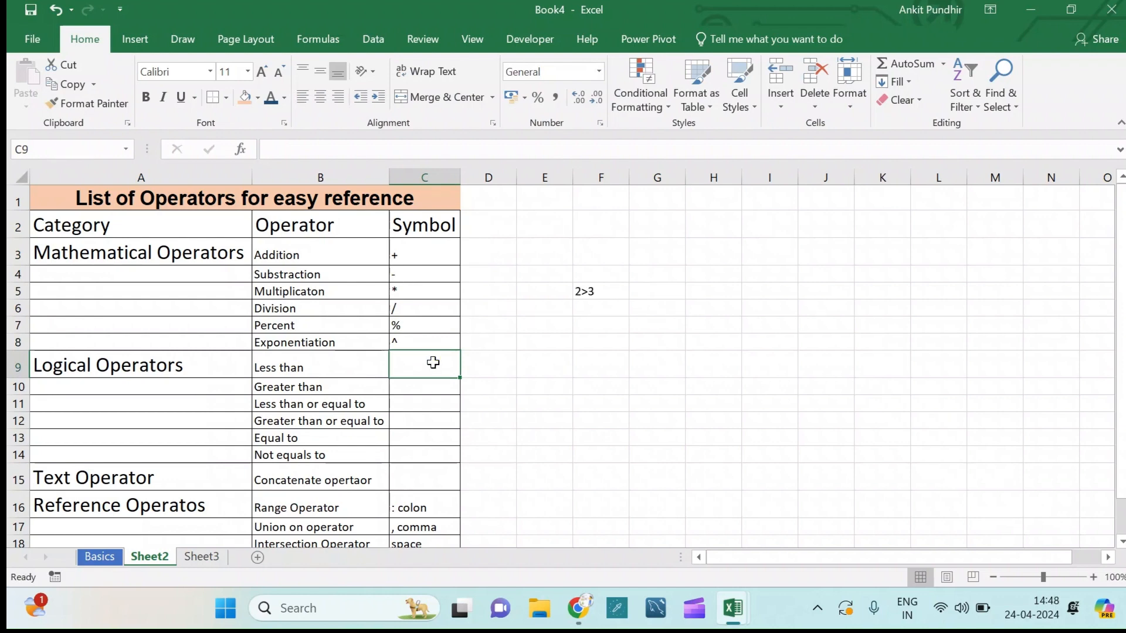
# Enter the logical symbols < for Less than in C9 and > for Greater than in C10.
pyautogui.doubleClick(432, 363)
pyautogui.write('<')
pyautogui.click(414, 384)
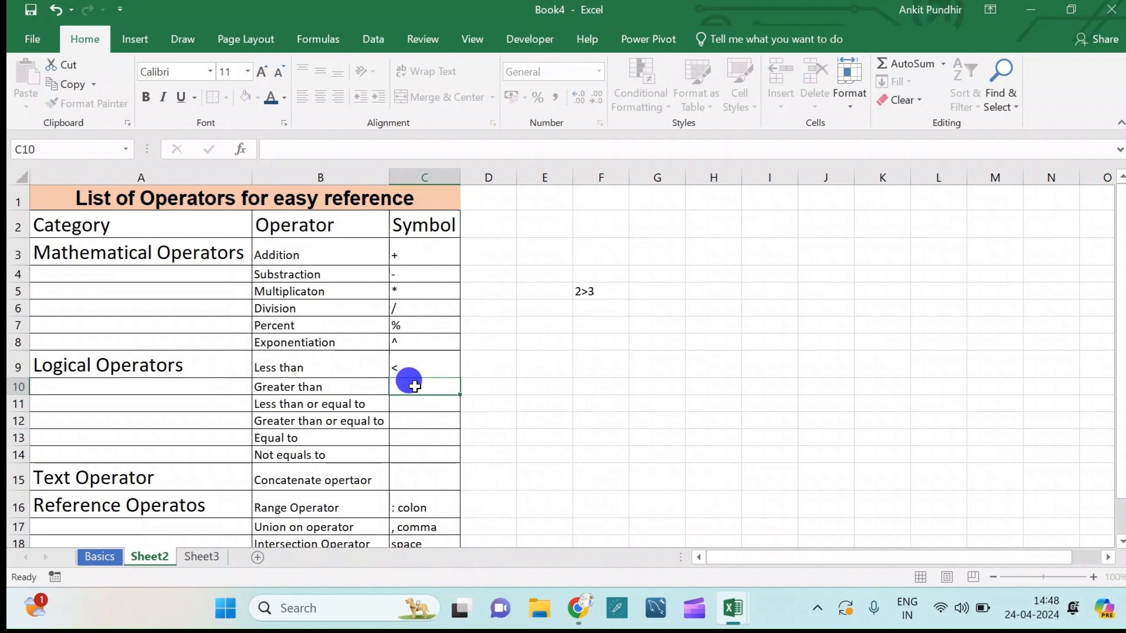
pyautogui.write('>')
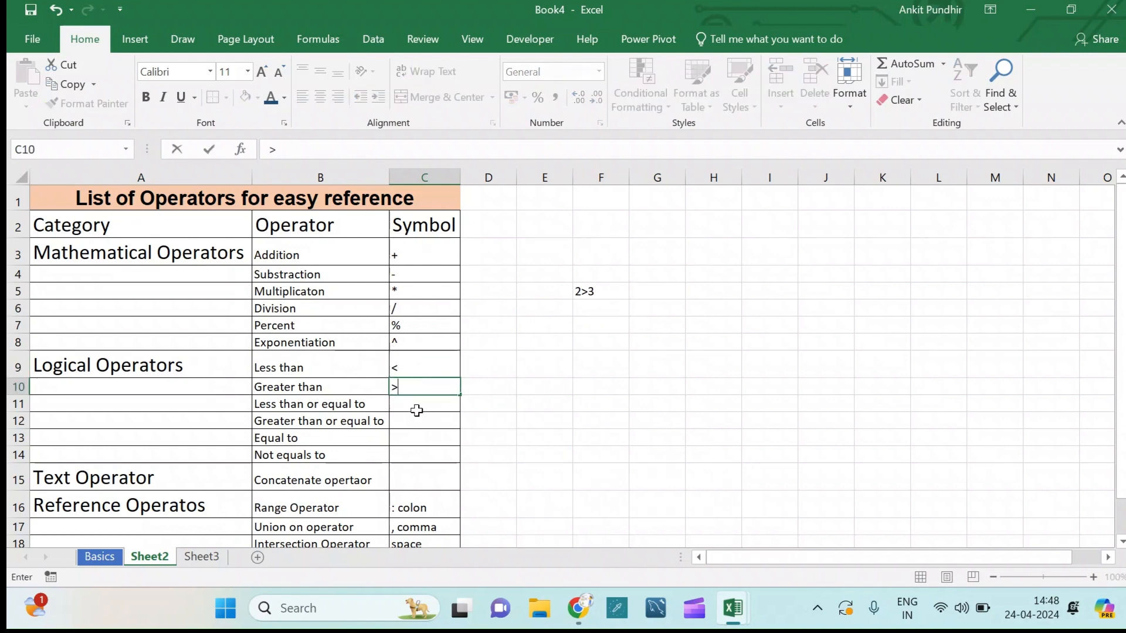
# Enter <= for Less than or equal to in C11 and >= for Greater than or equal to in C12.
pyautogui.click(414, 402)
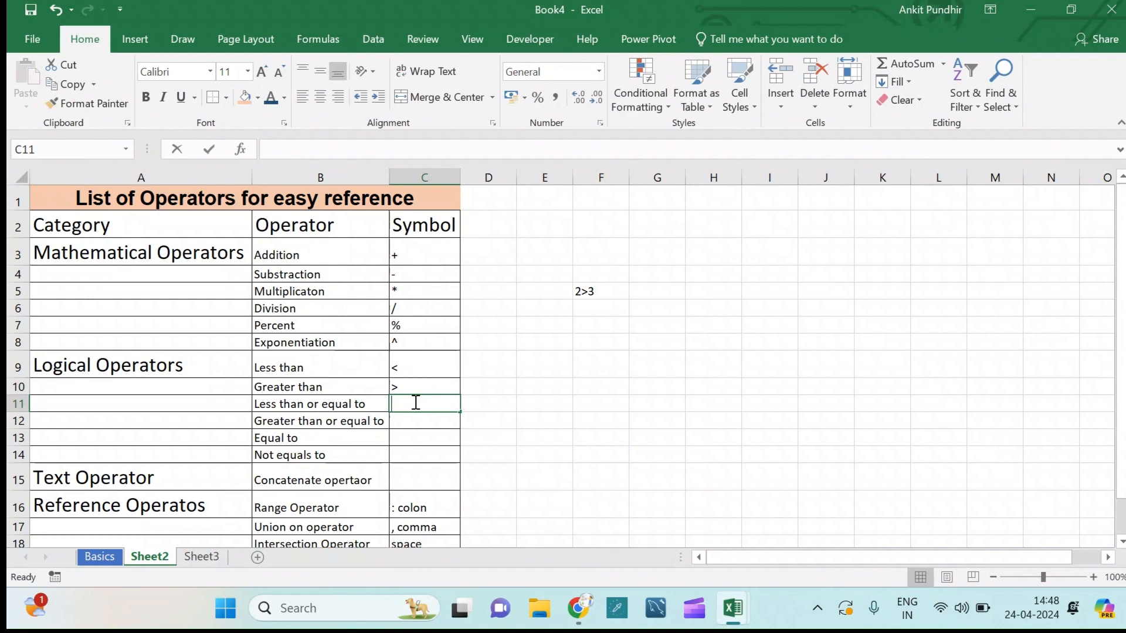
pyautogui.write('<=')
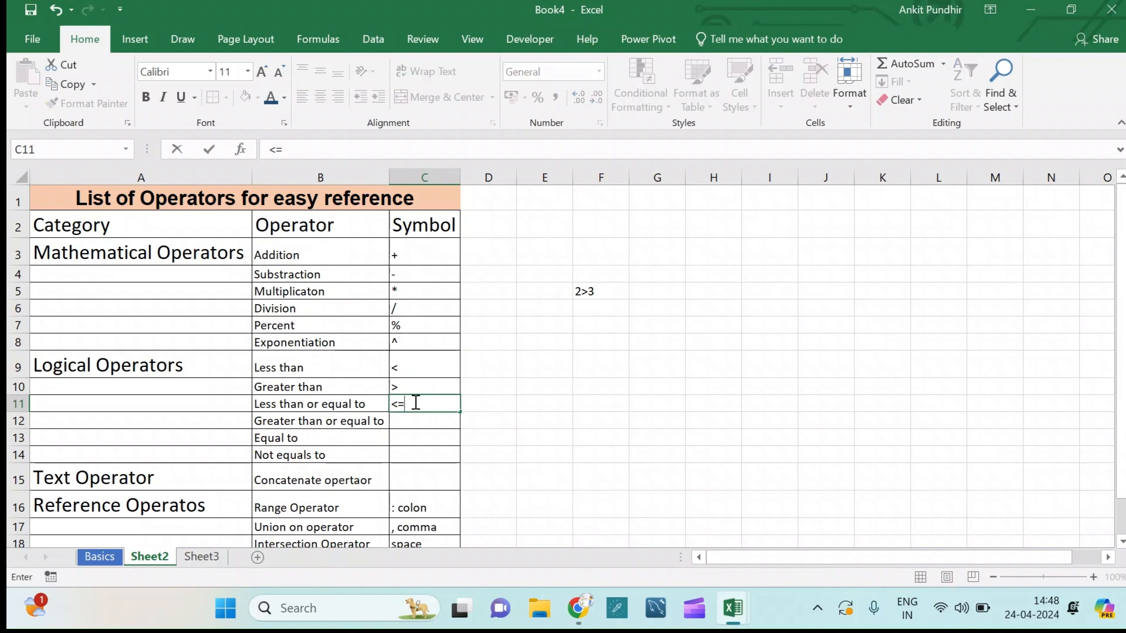
pyautogui.press('Return')
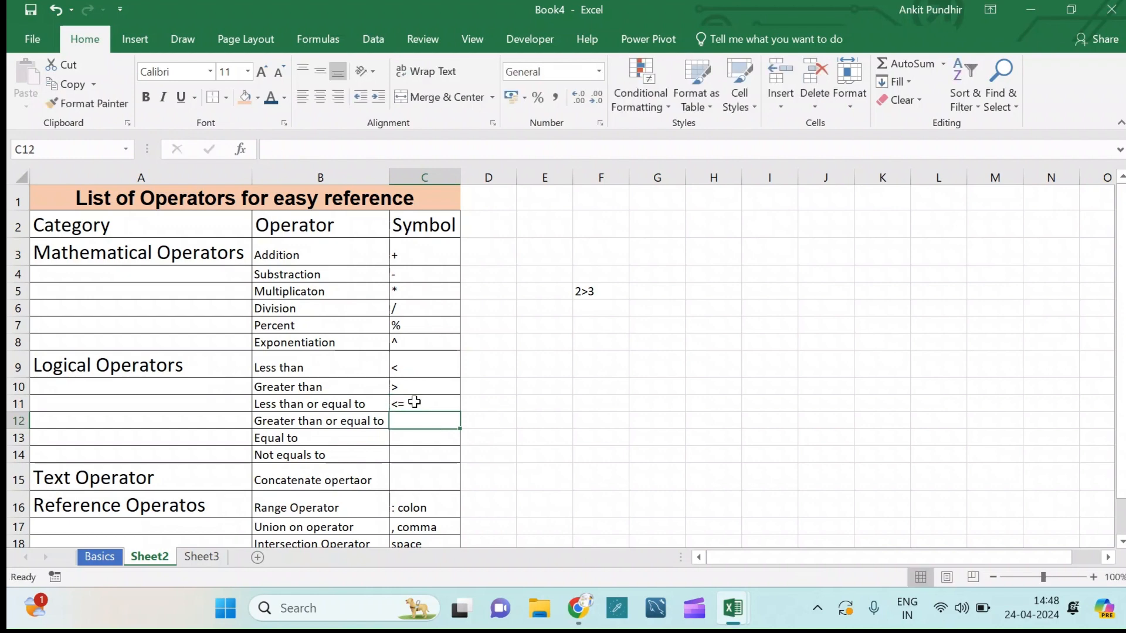
pyautogui.write('>=')
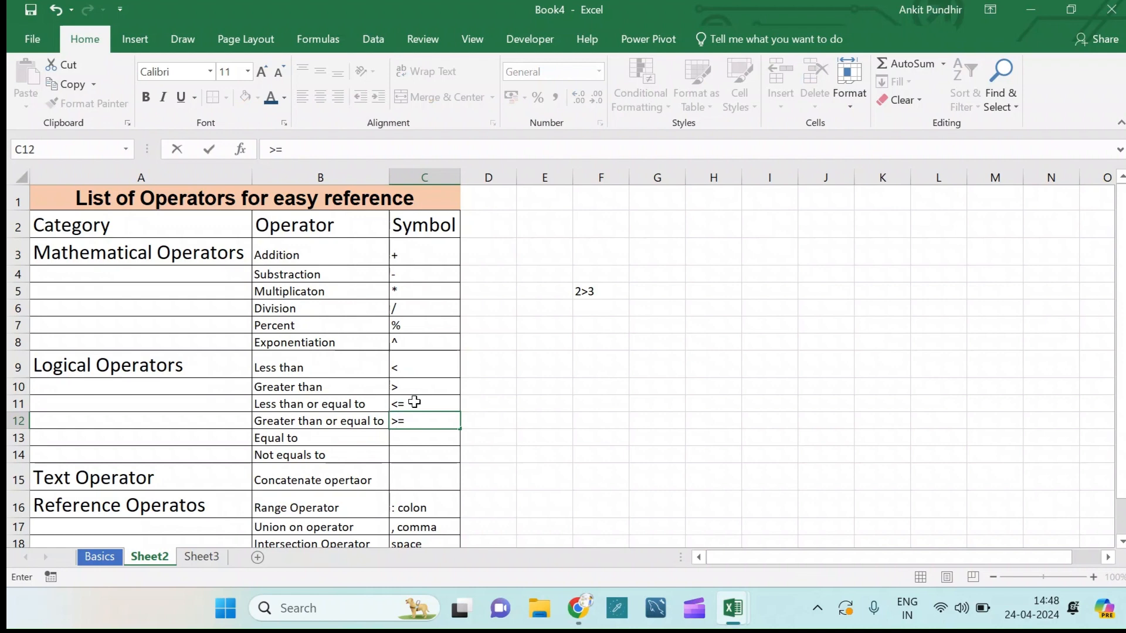
pyautogui.press('Return')
# Enter = for Equal to in C13 and <> for Not equals to in C14.
pyautogui.write('=')
pyautogui.press('Return')
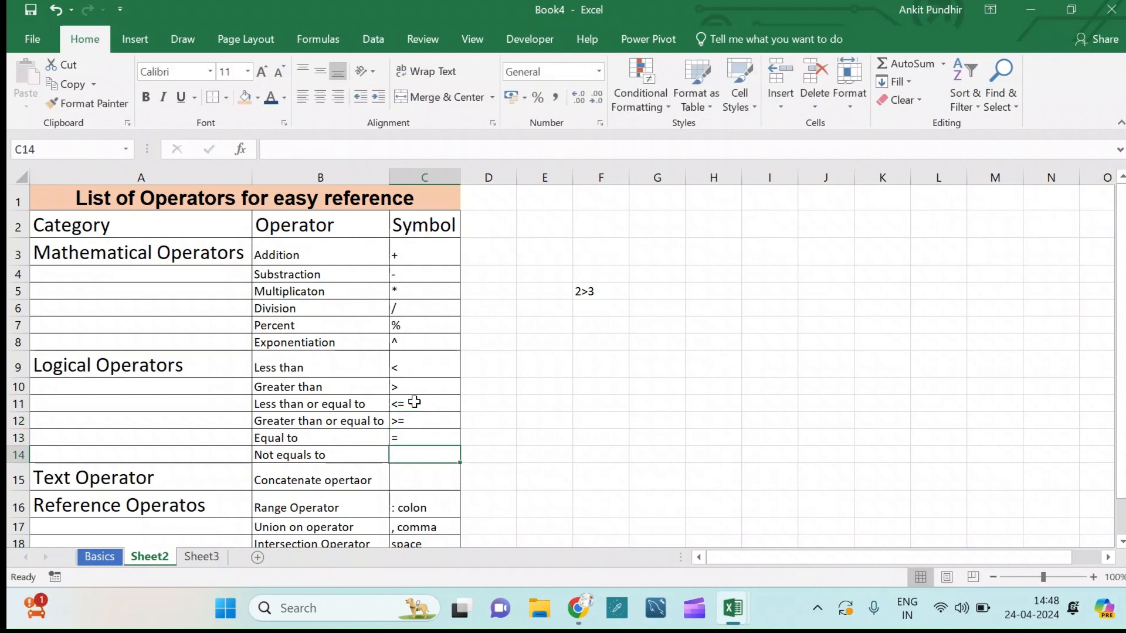
pyautogui.write('<>')
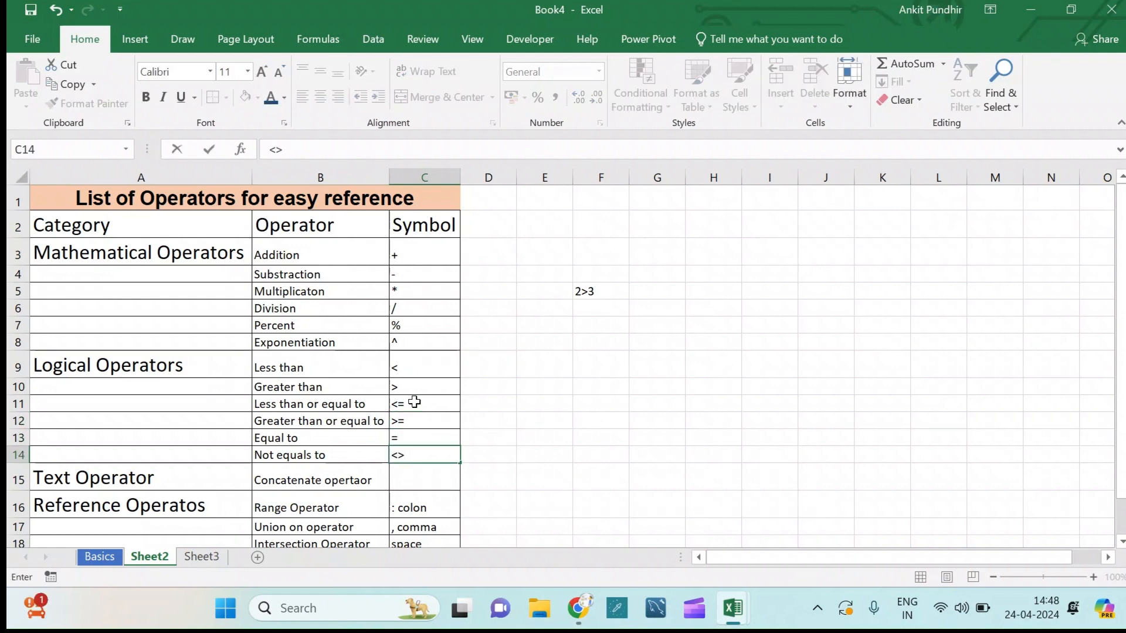
pyautogui.press('Return')
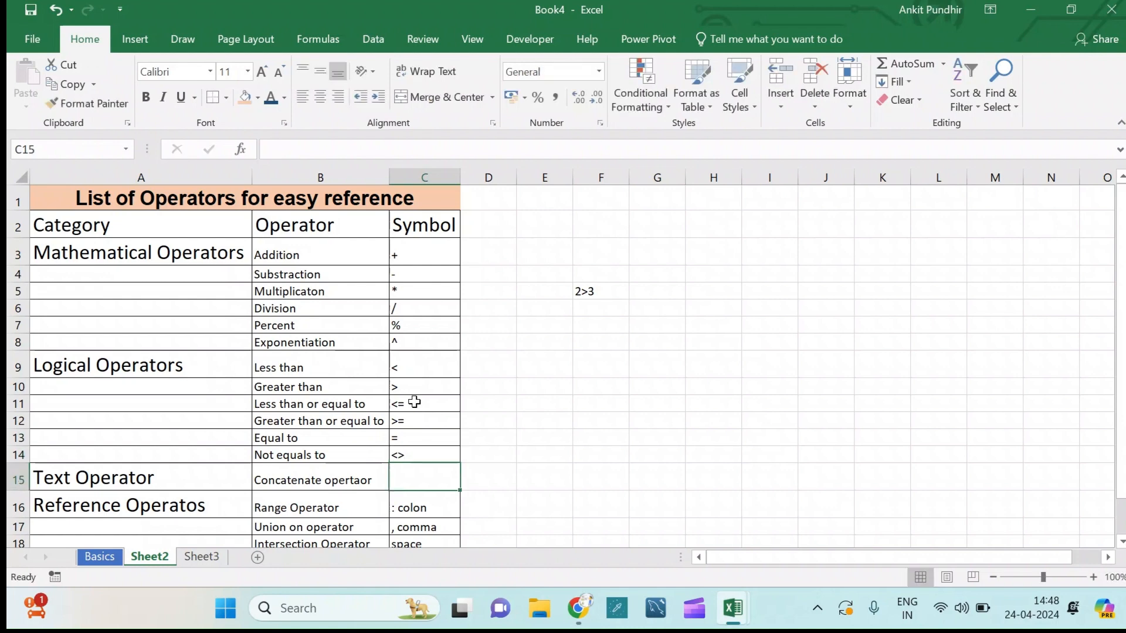
# Enter & in C15 as the symbol for the concatenate text operator, and select F14:K14 beside the table.
pyautogui.write('&&')
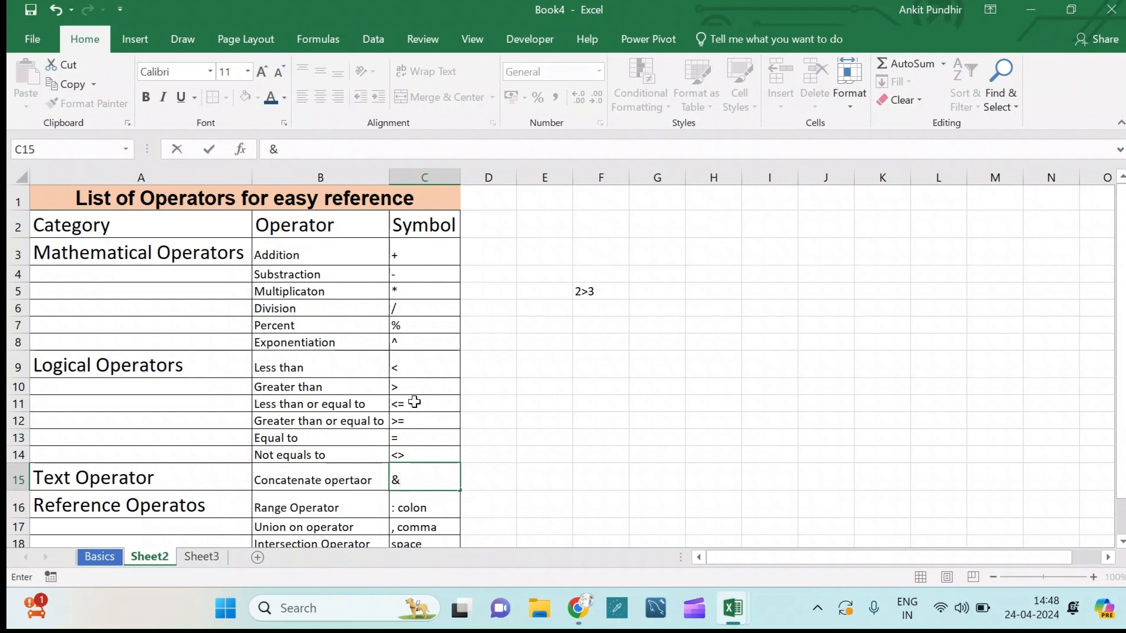
pyautogui.scroll(-1, 1005, 326)
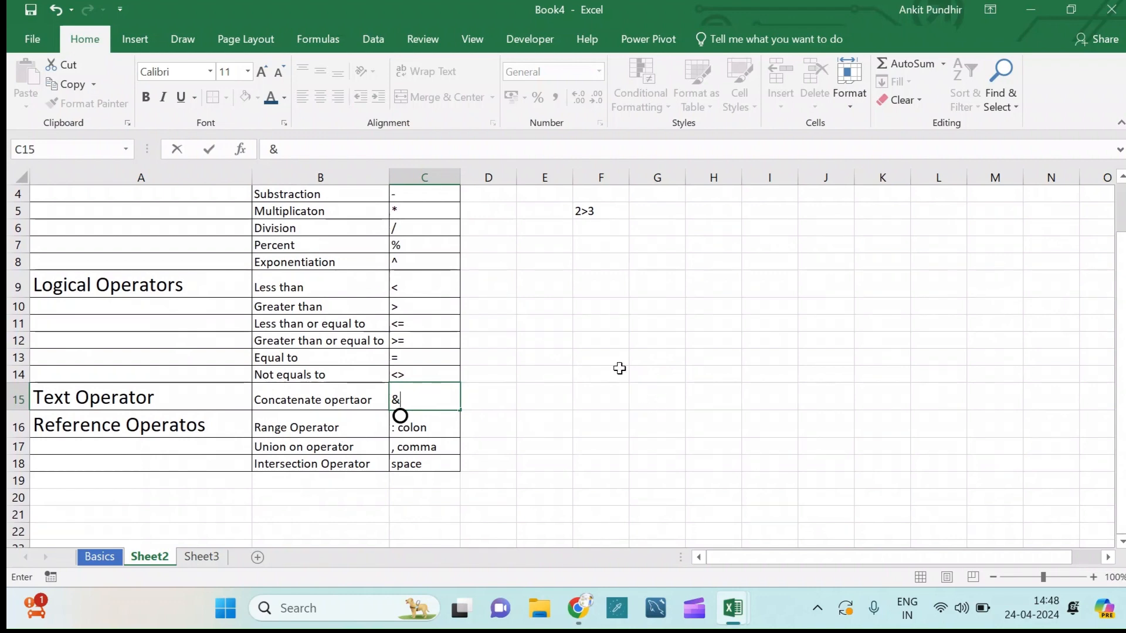
pyautogui.moveTo(619, 369); pyautogui.dragTo(869, 369)
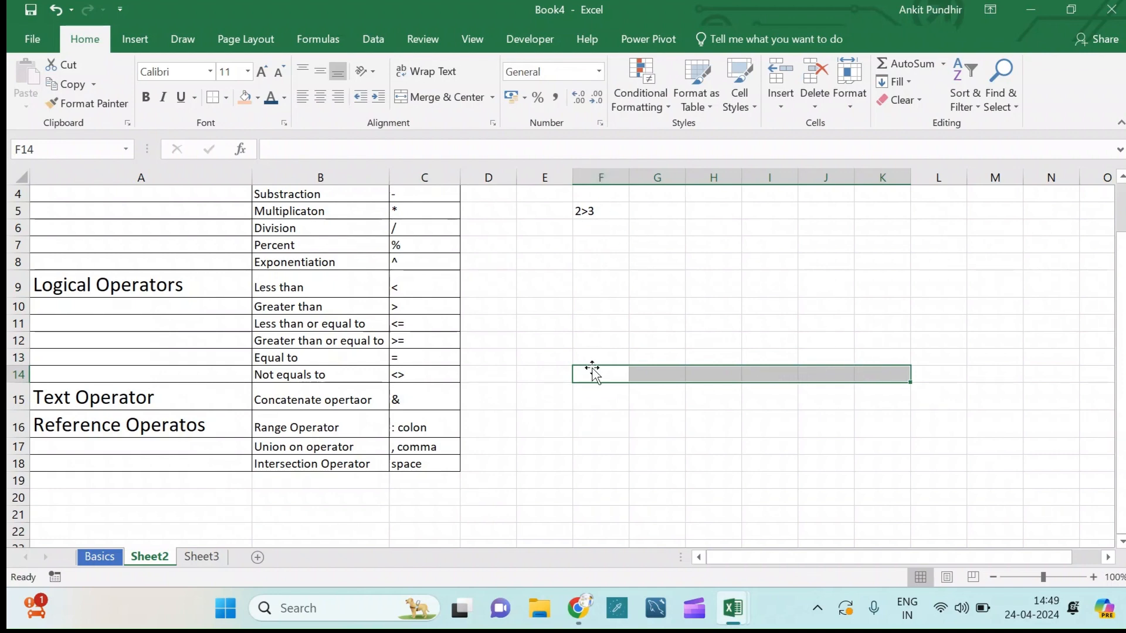
# Enter F14:K14 in H15 as an example of a range reference using the colon operator.
pyautogui.click(715, 402)
pyautogui.write('F1')
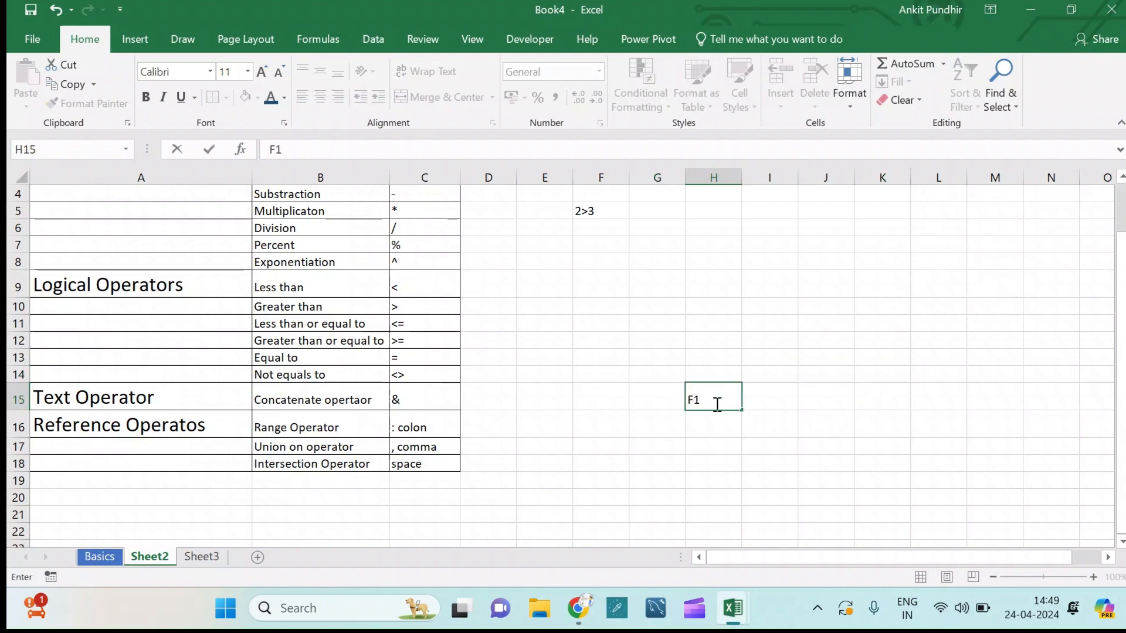
pyautogui.write('4:K14')
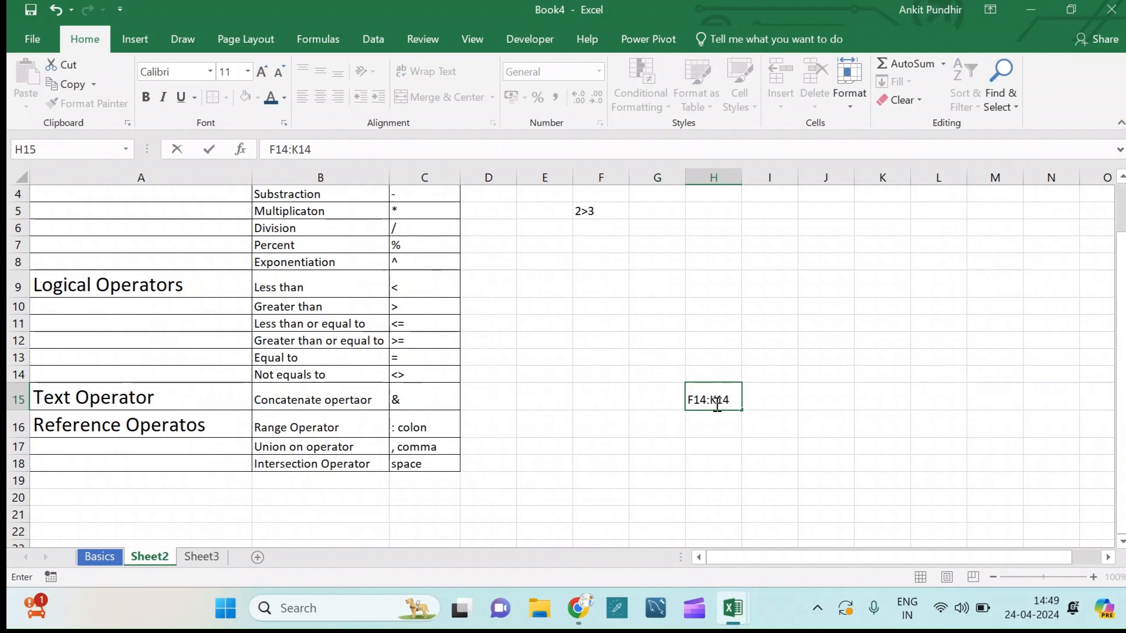
pyautogui.press('Return')
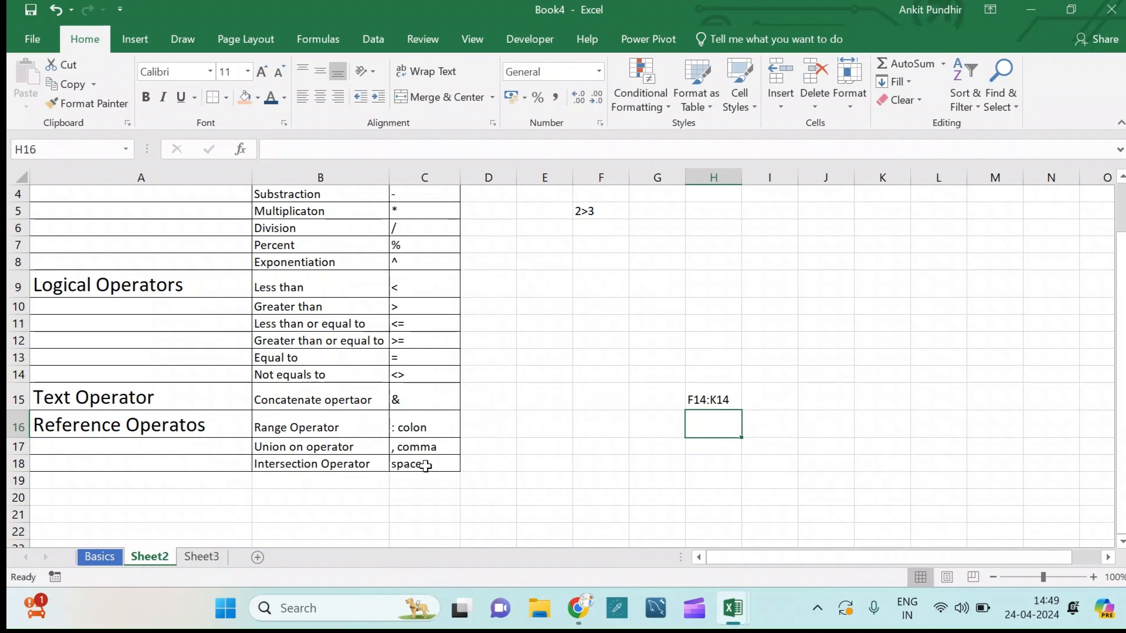
pyautogui.click(623, 495)
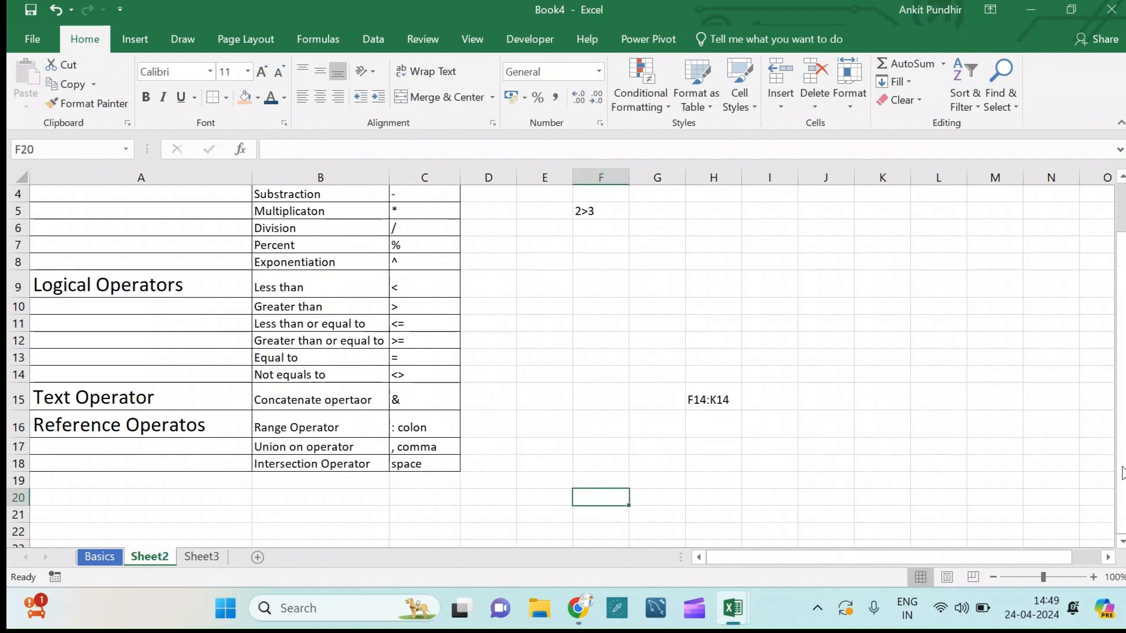
# Clear the sample entries 2>3 in F5 and F14:K14 in H15.
pyautogui.moveTo(1122, 472); pyautogui.dragTo(1121, 463)
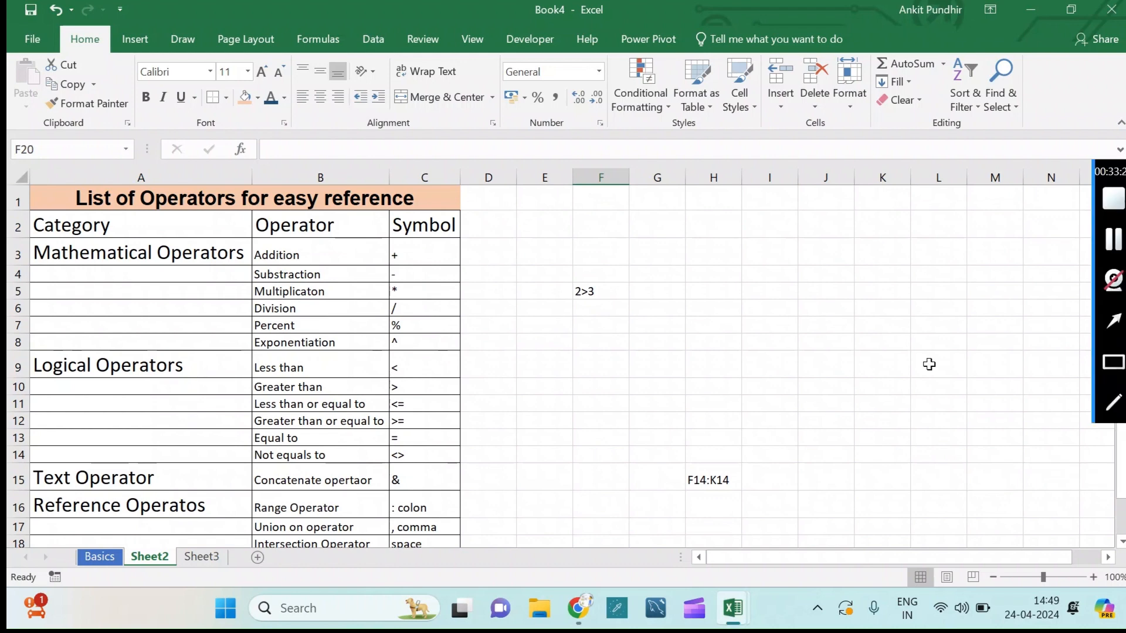
pyautogui.click(616, 290)
pyautogui.press('BackSpace')
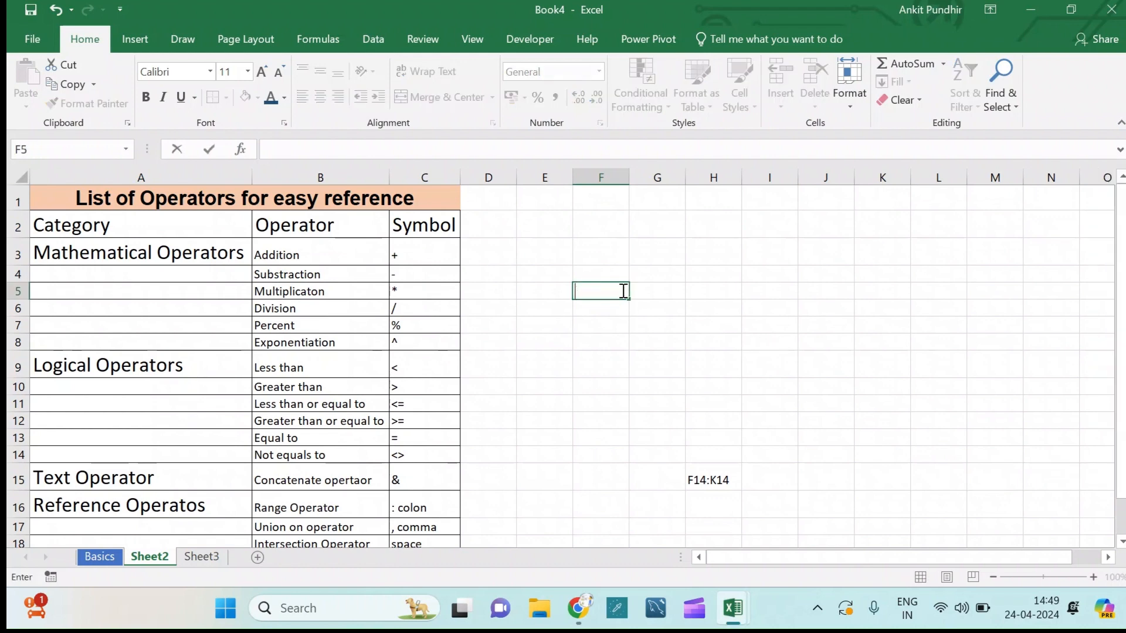
pyautogui.click(712, 475)
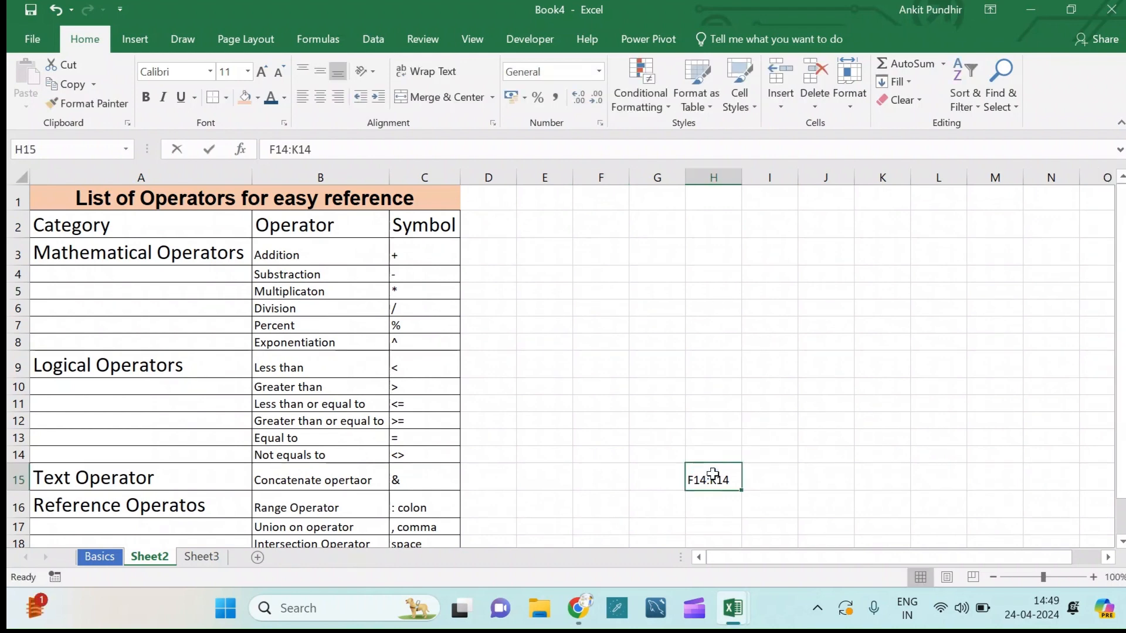
pyautogui.press('BackSpace')
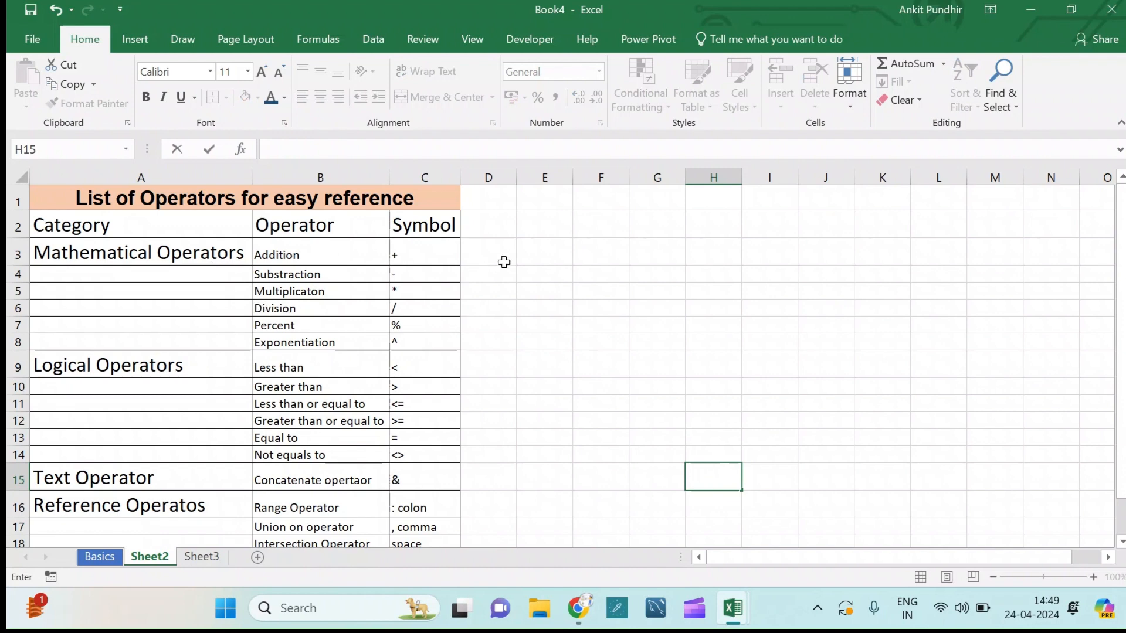
# Enter Number in E3 as the result type beside the mathematical operators.
pyautogui.moveTo(521, 252); pyautogui.dragTo(536, 338)
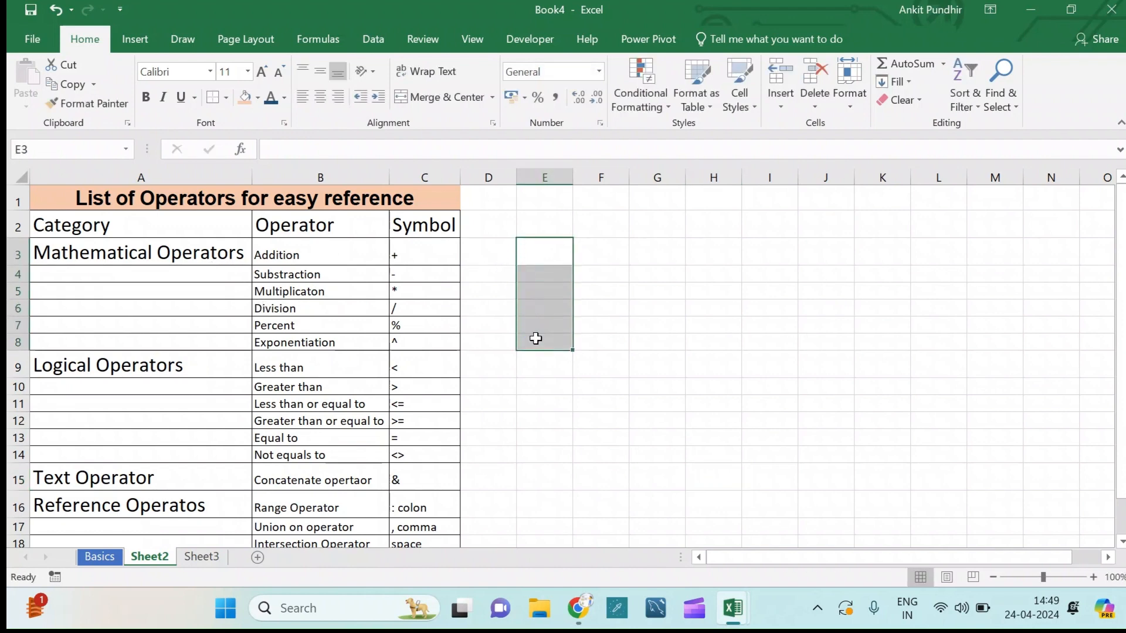
pyautogui.write('Nuber')
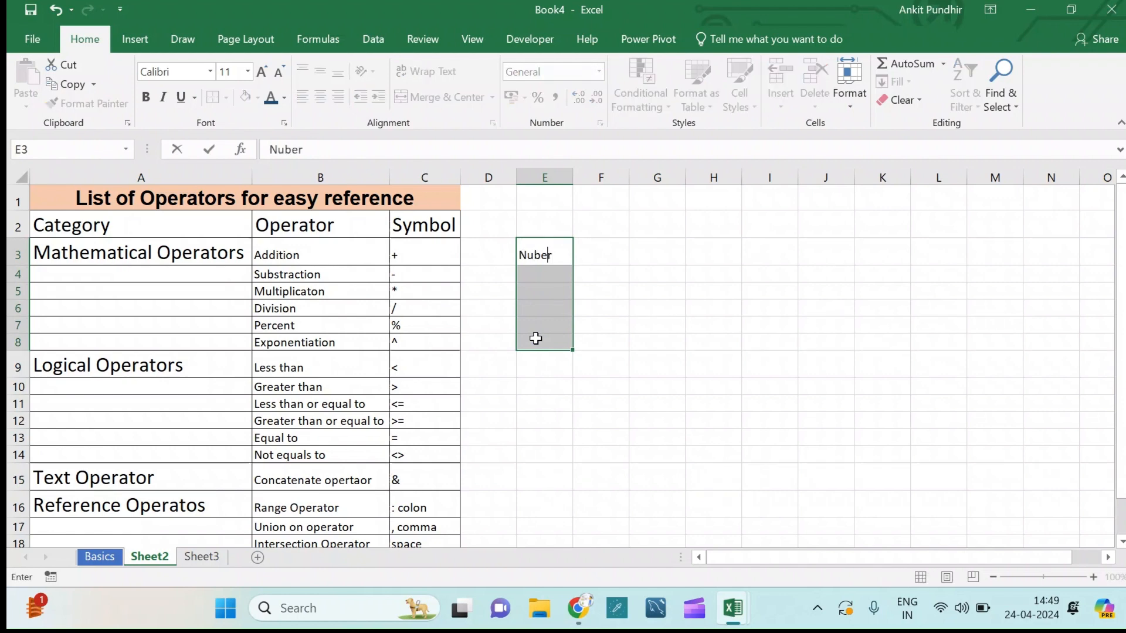
pyautogui.press('BackSpace')
pyautogui.press('BackSpace')
pyautogui.press('BackSpace')
pyautogui.write('mber')
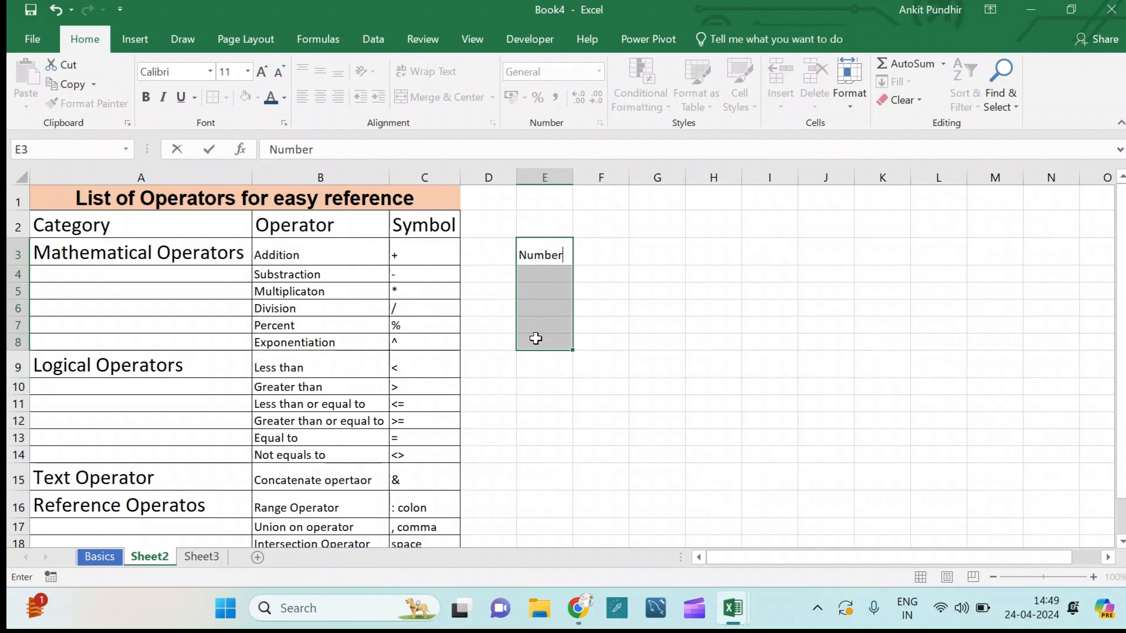
pyautogui.press('Return')
# Enter True/False in E12 as the result type beside the logical operators.
pyautogui.click(530, 420)
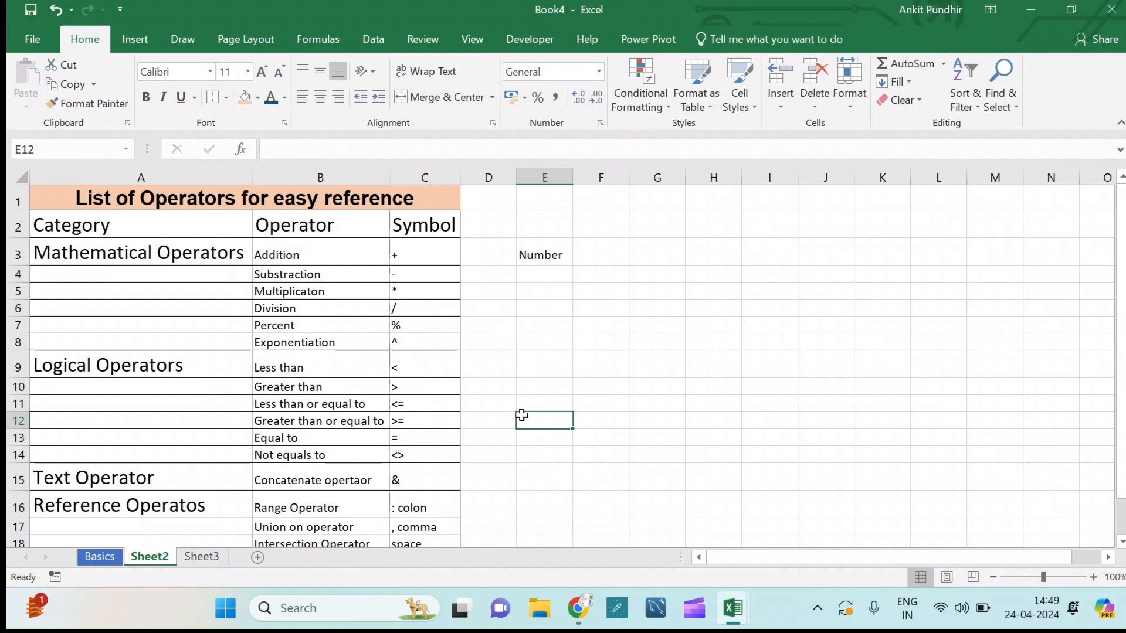
pyautogui.doubleClick(554, 422)
pyautogui.write('True/')
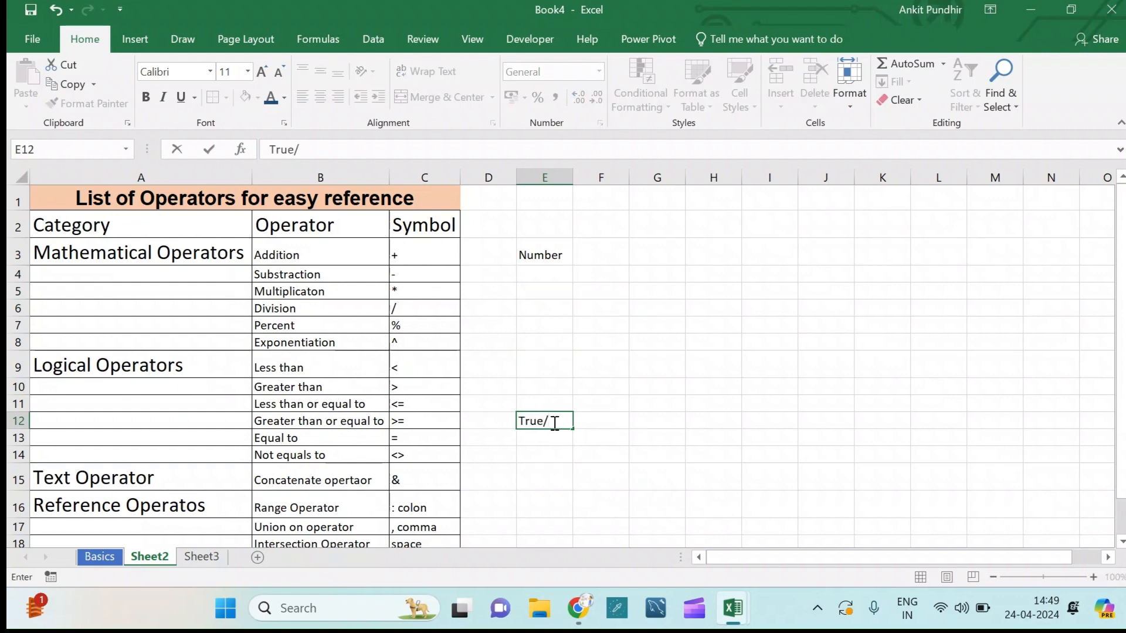
pyautogui.write('False')
# Enter the comparison formula =3>2 in G10 to demonstrate a logical operator.
pyautogui.click(651, 385)
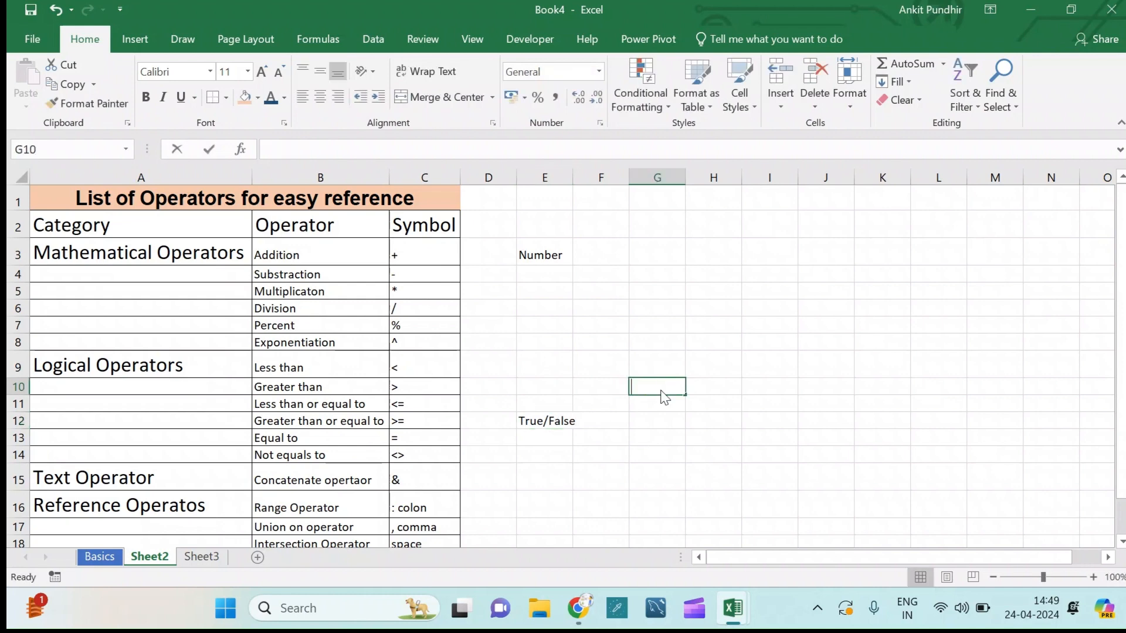
pyautogui.write('=3')
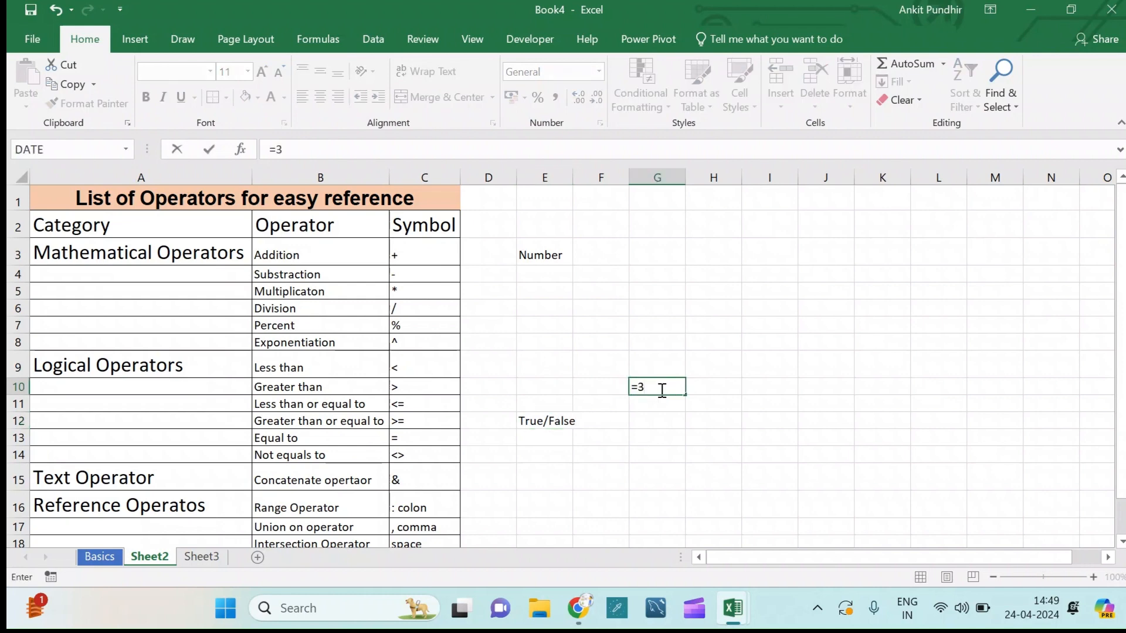
pyautogui.write('>2')
pyautogui.press('Return')
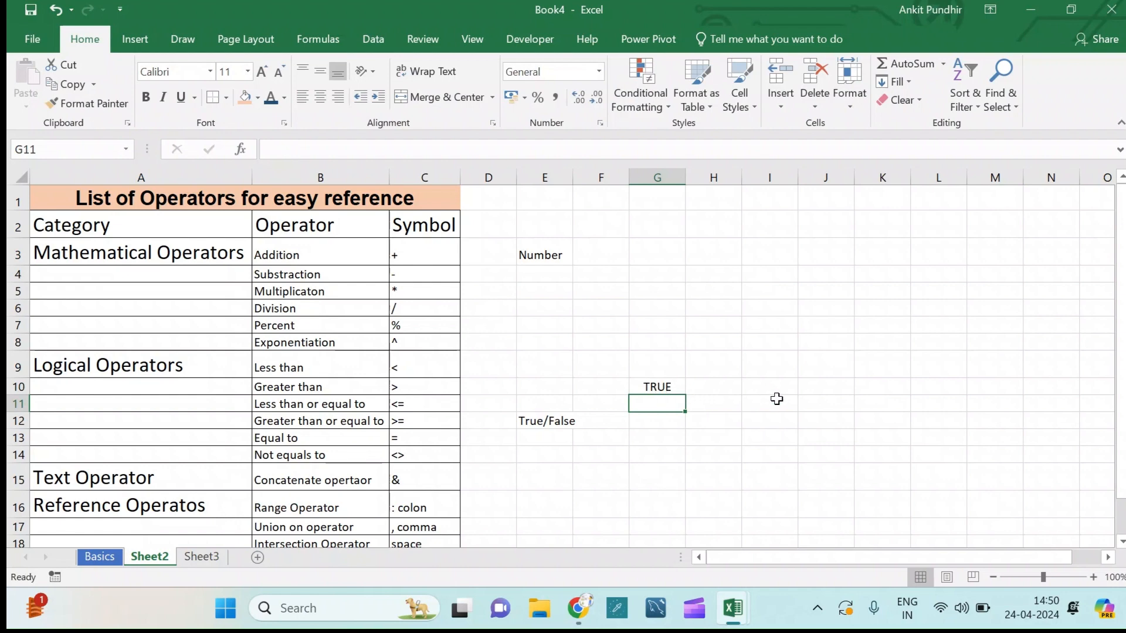
# Change the comparison formula in G10 to =3>4.
pyautogui.click(647, 386)
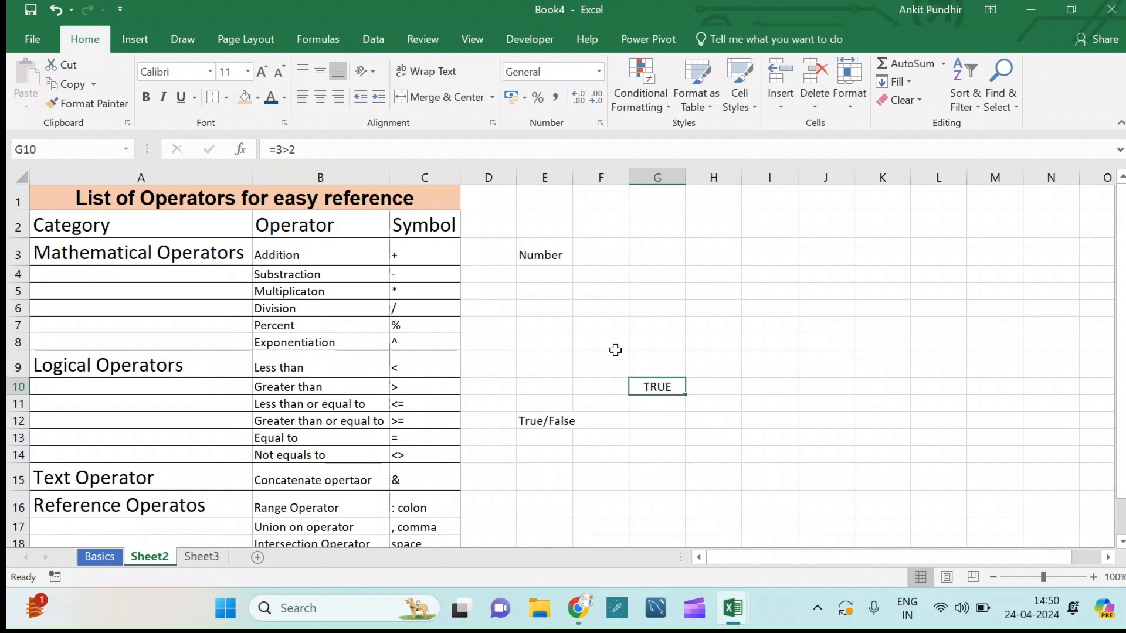
pyautogui.click(336, 145)
pyautogui.press('BackSpace')
pyautogui.write('4')
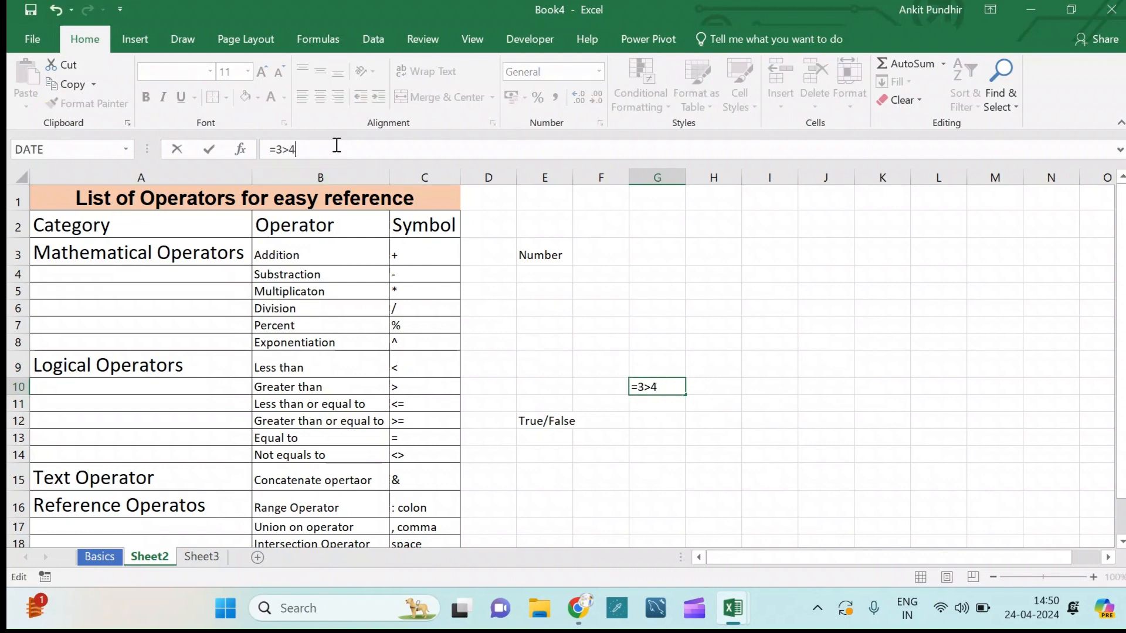
pyautogui.press('Return')
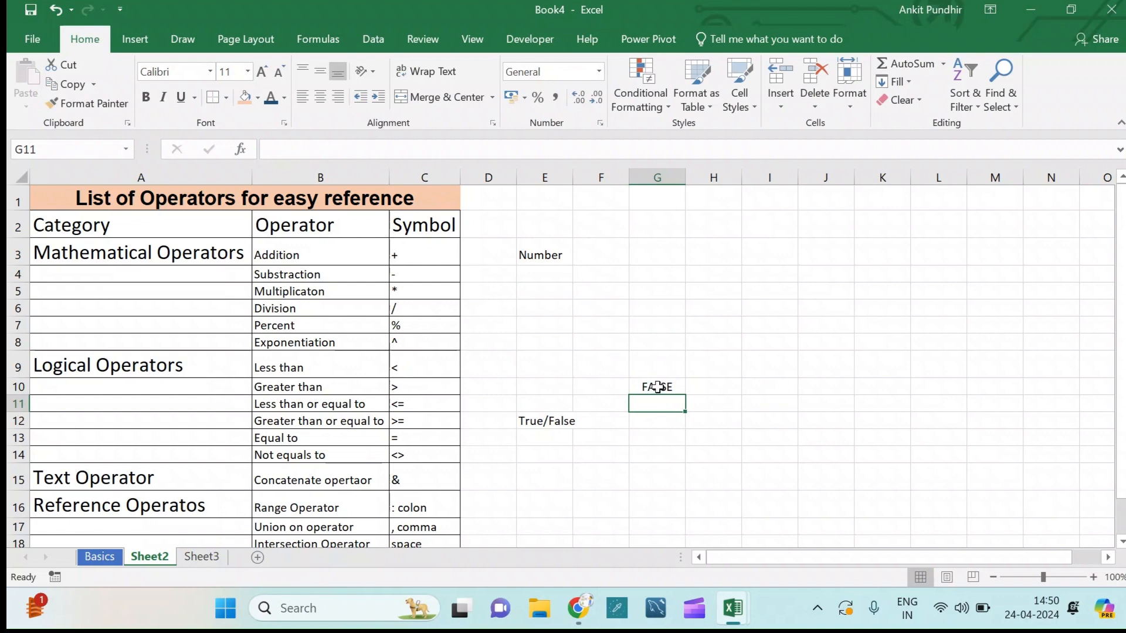
pyautogui.click(657, 386)
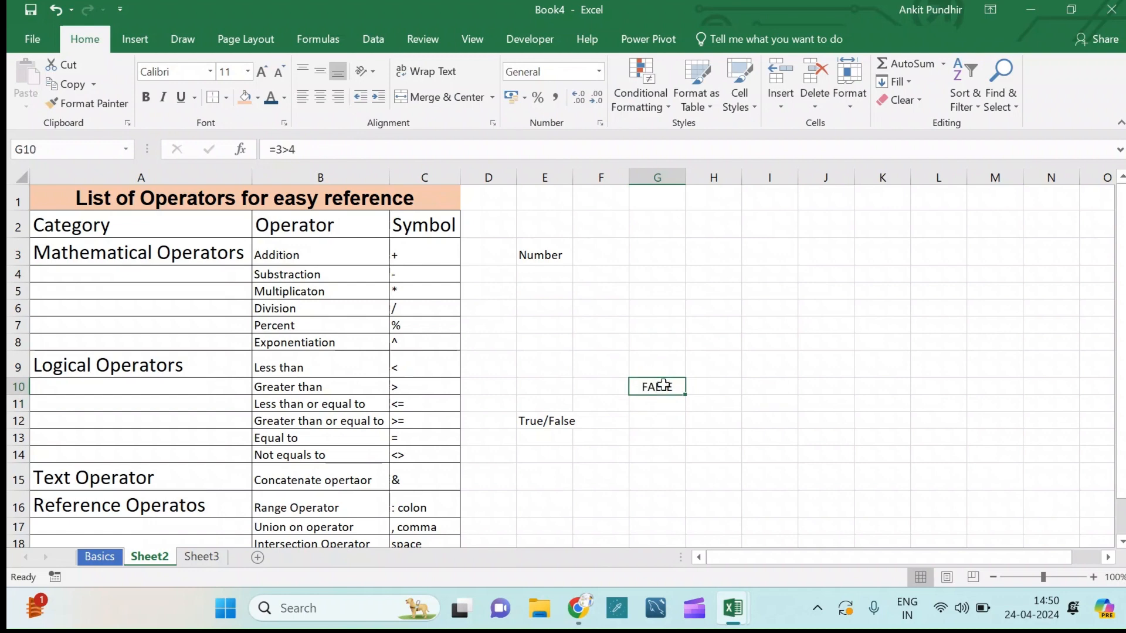
pyautogui.moveTo(1120, 462); pyautogui.dragTo(1120, 513)
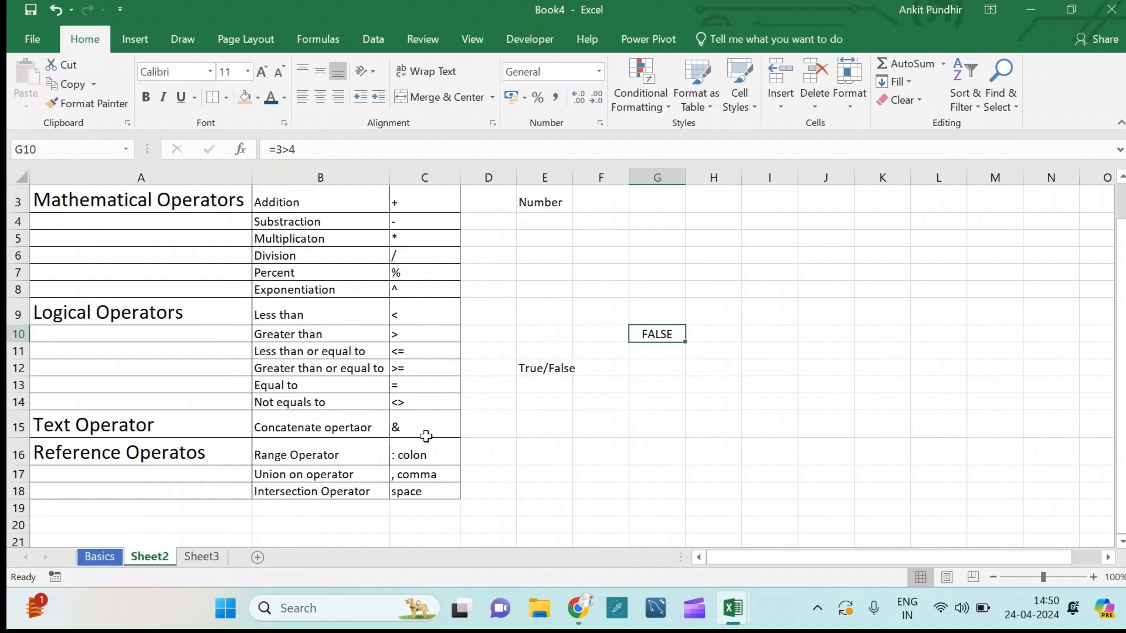
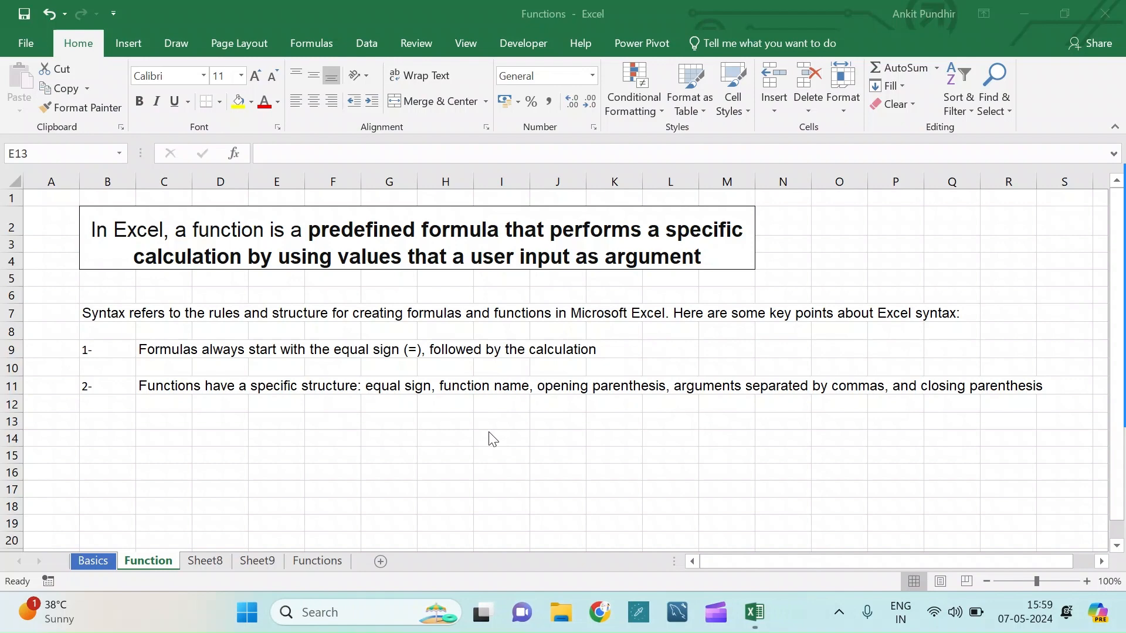
# Fill E13:K13 of the Function sheet with 23, 234, 67, 56, 86, 56 and 62.
pyautogui.click(316, 435)
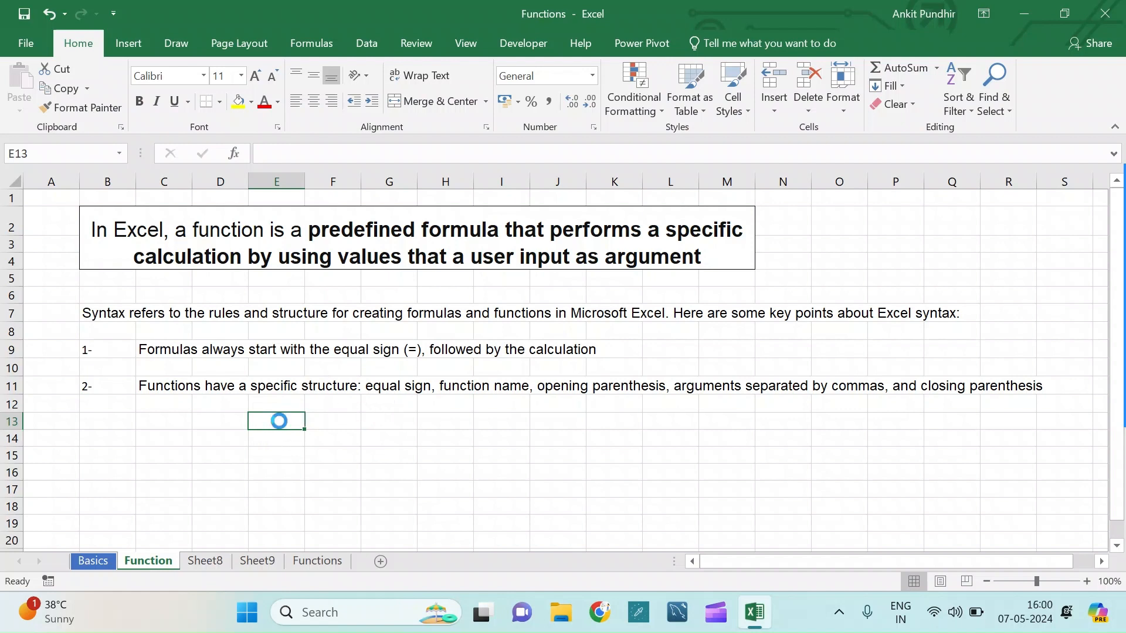
pyautogui.hotkey('ctrl', 'v')
# Begin a formula in F15 with =Sum to bring up the matching function suggestions.
pyautogui.click(348, 458)
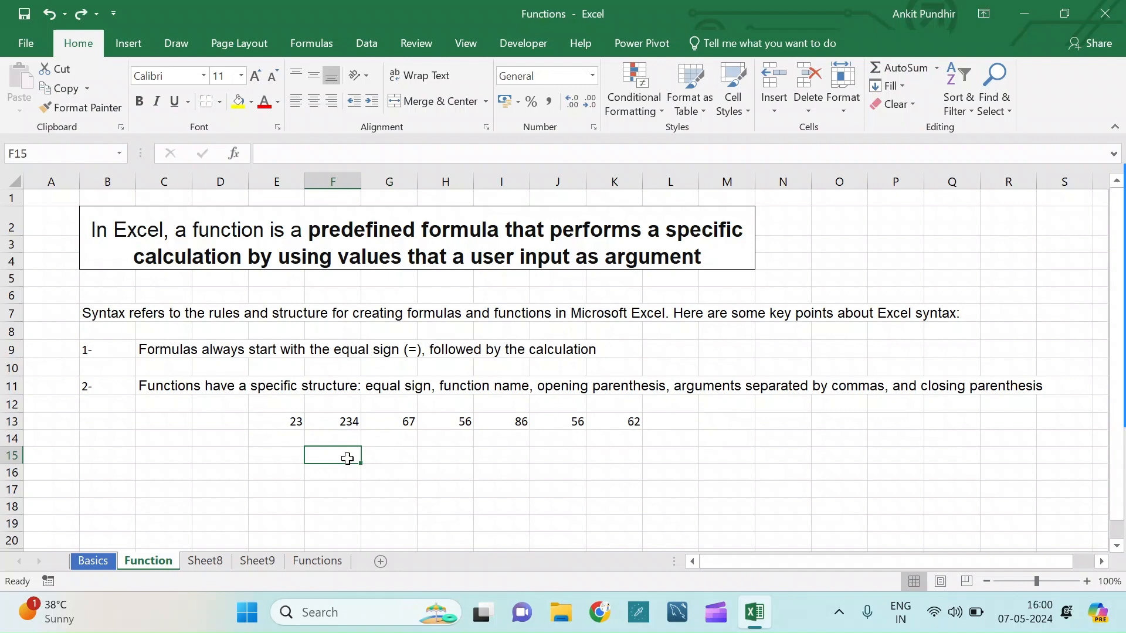
pyautogui.write('=')
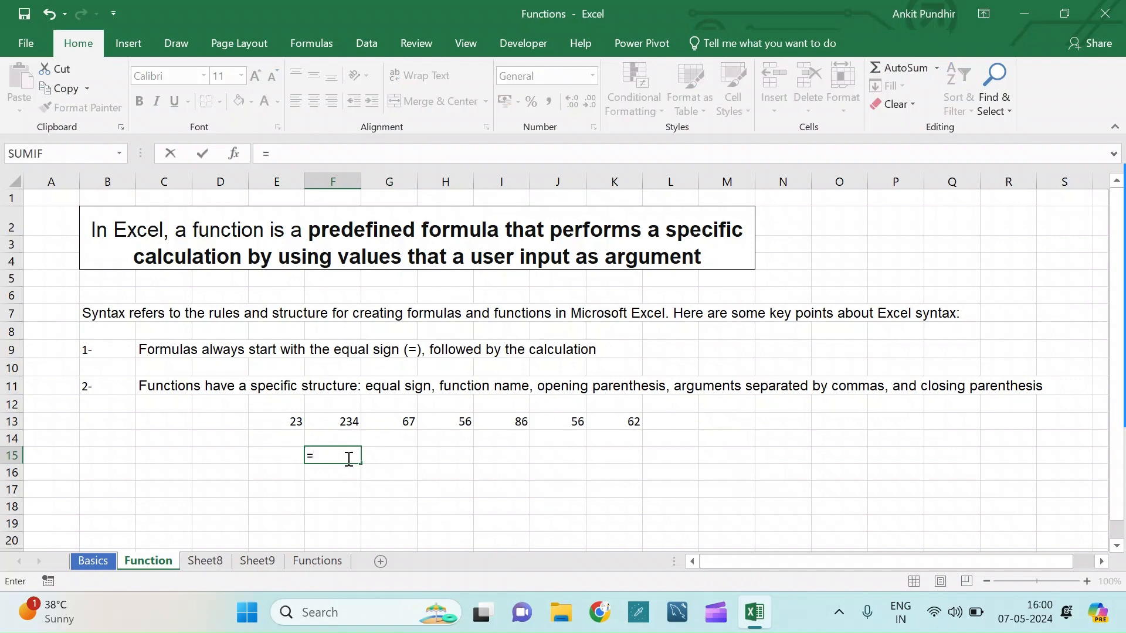
pyautogui.write('S')
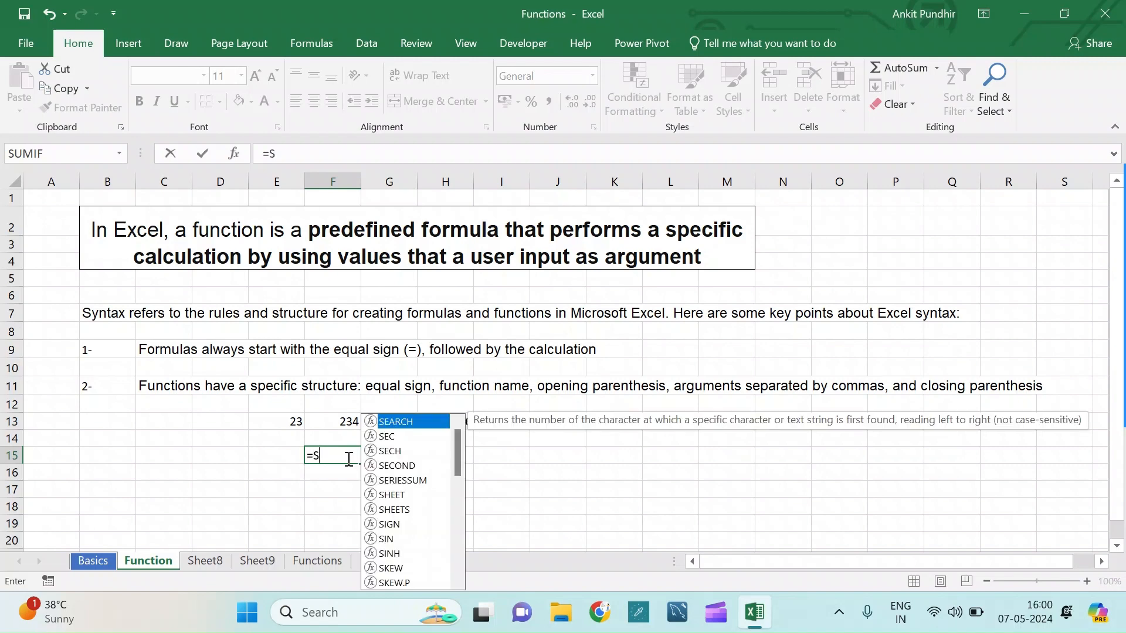
pyautogui.write('um')
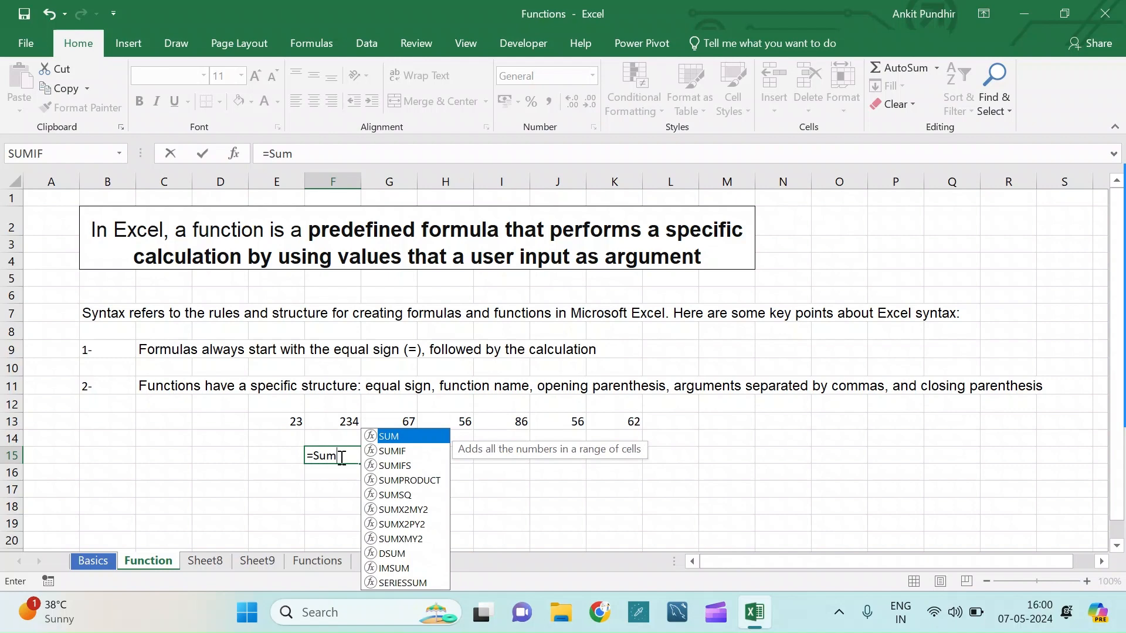
pyautogui.press('BackSpace')
pyautogui.press('BackSpace')
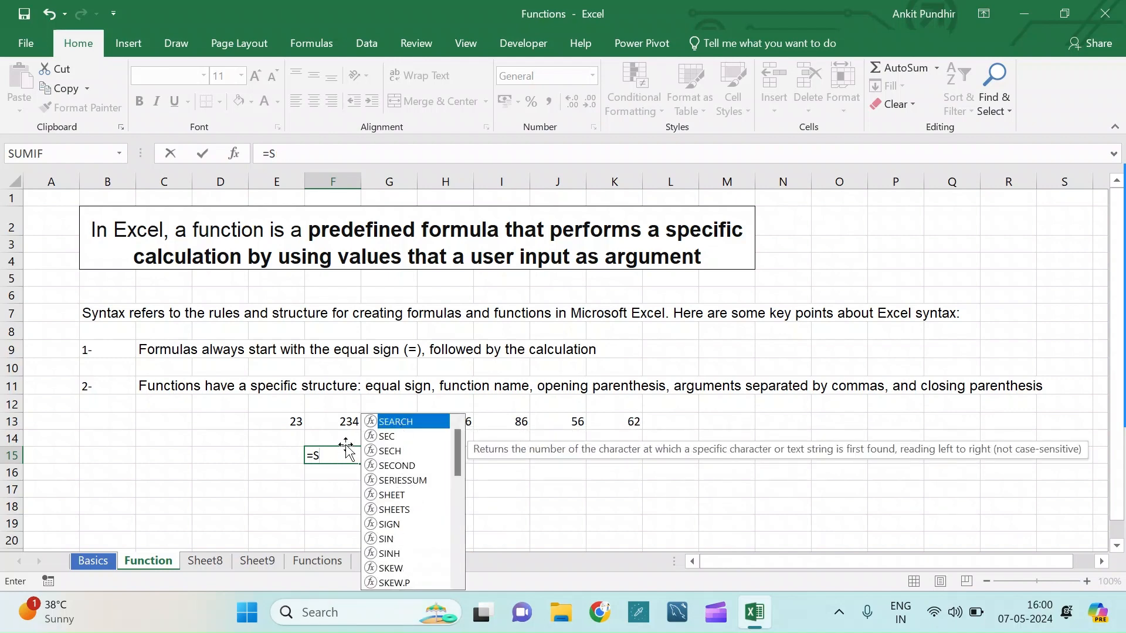
pyautogui.write('um')
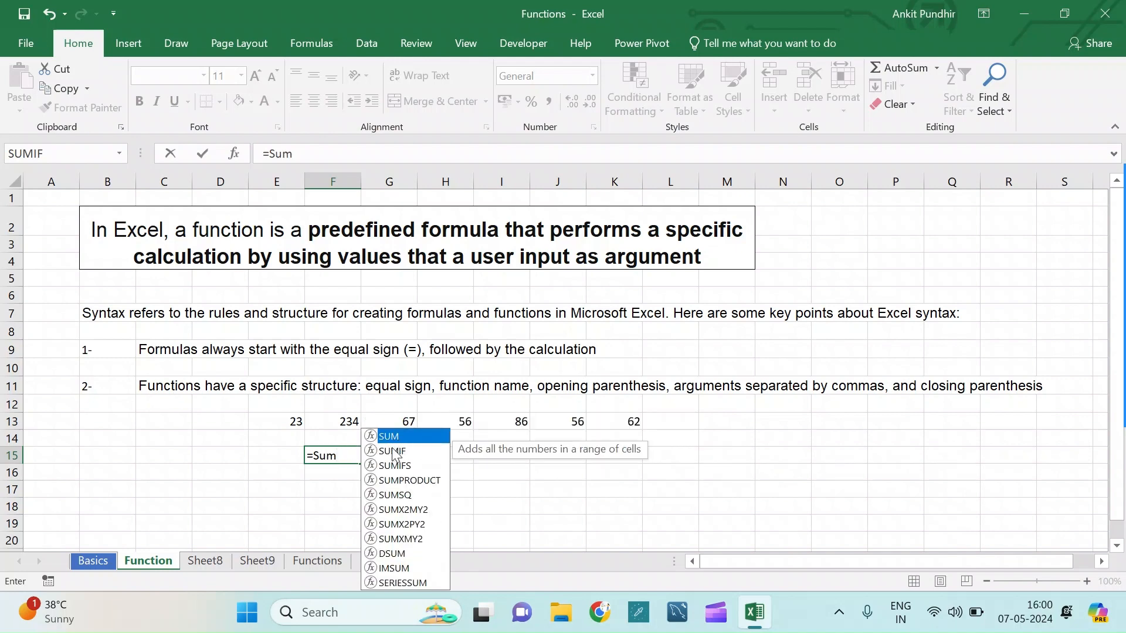
# Look through the suggested functions and insert SUM into the F15 formula.
pyautogui.press('Down')
pyautogui.press('Down')
pyautogui.press('Down')
pyautogui.press('Down')
pyautogui.press('Down')
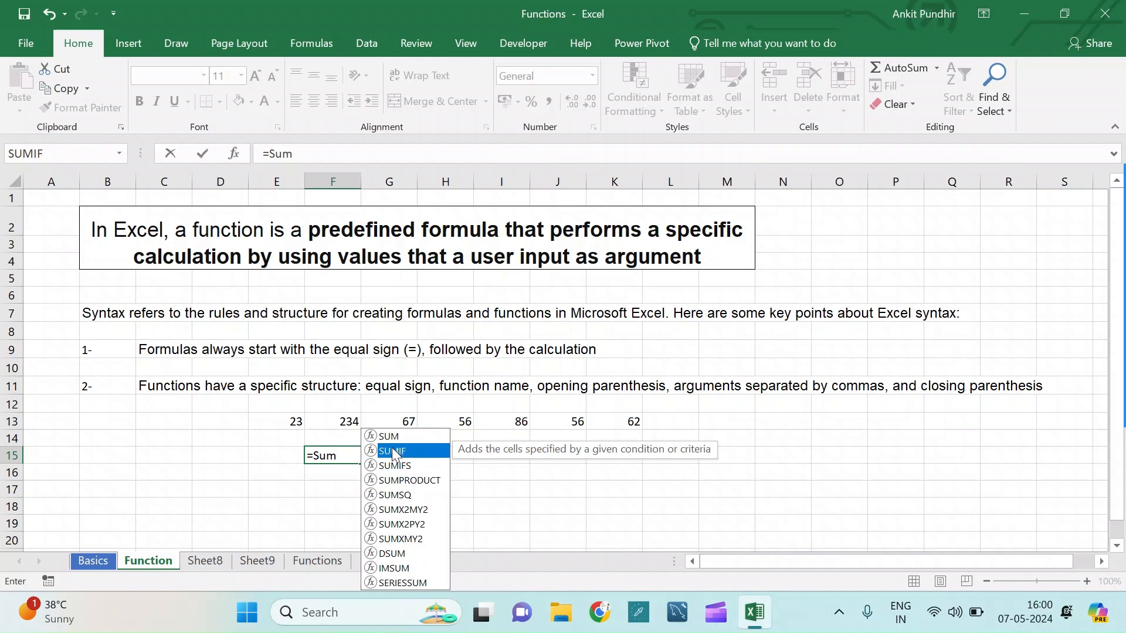
pyautogui.press('Up')
pyautogui.press('Up')
pyautogui.press('Up')
pyautogui.press('Up')
pyautogui.press('Up')
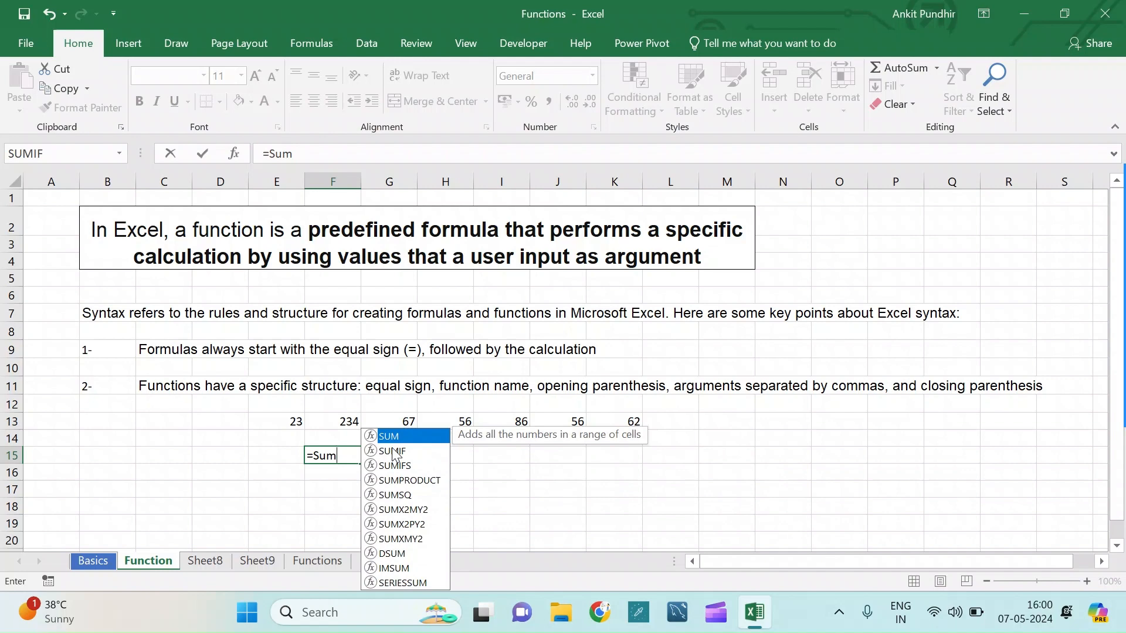
pyautogui.press('Tab')
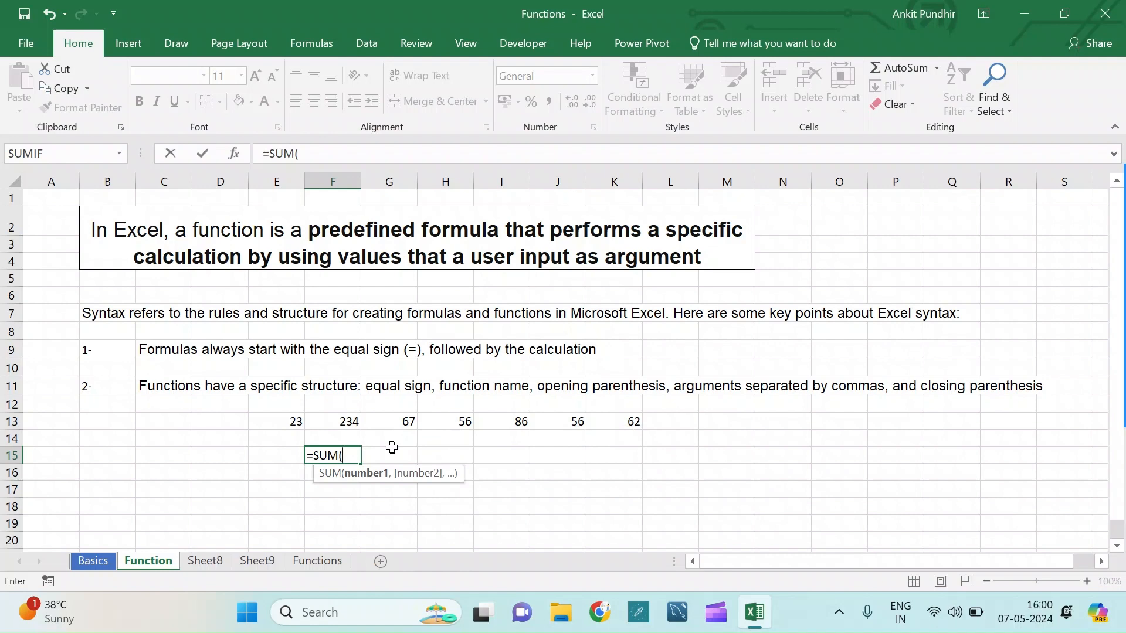
# Complete the F15 formula as =SUM(E13:K13) to add the numbers in row 13.
pyautogui.click(335, 456)
pyautogui.moveTo(295, 423); pyautogui.dragTo(603, 425)
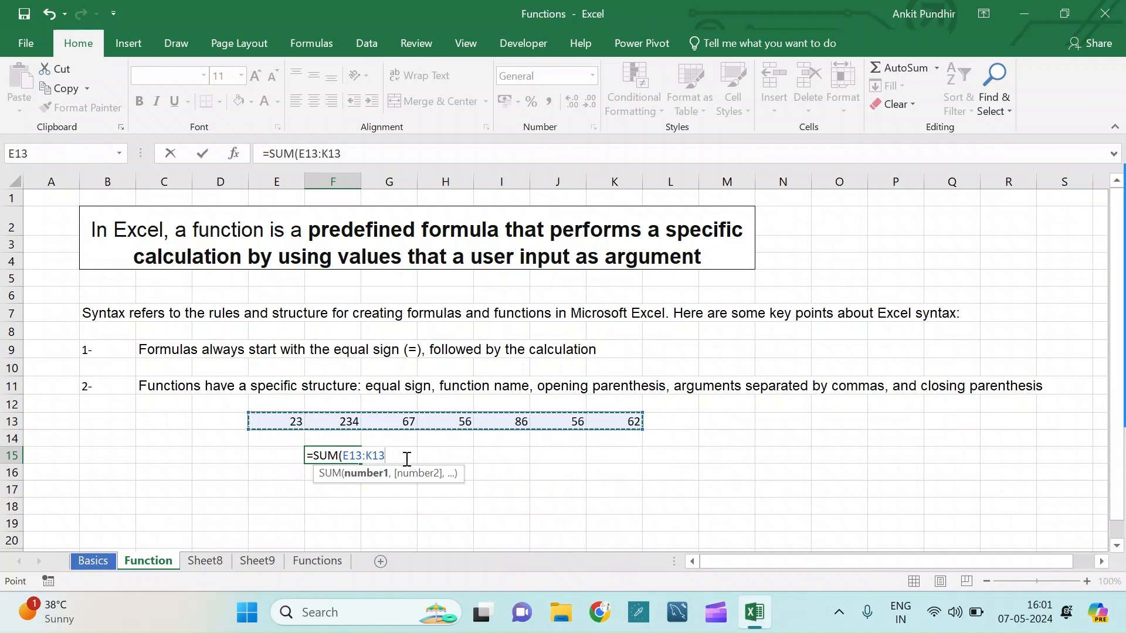
pyautogui.write(')')
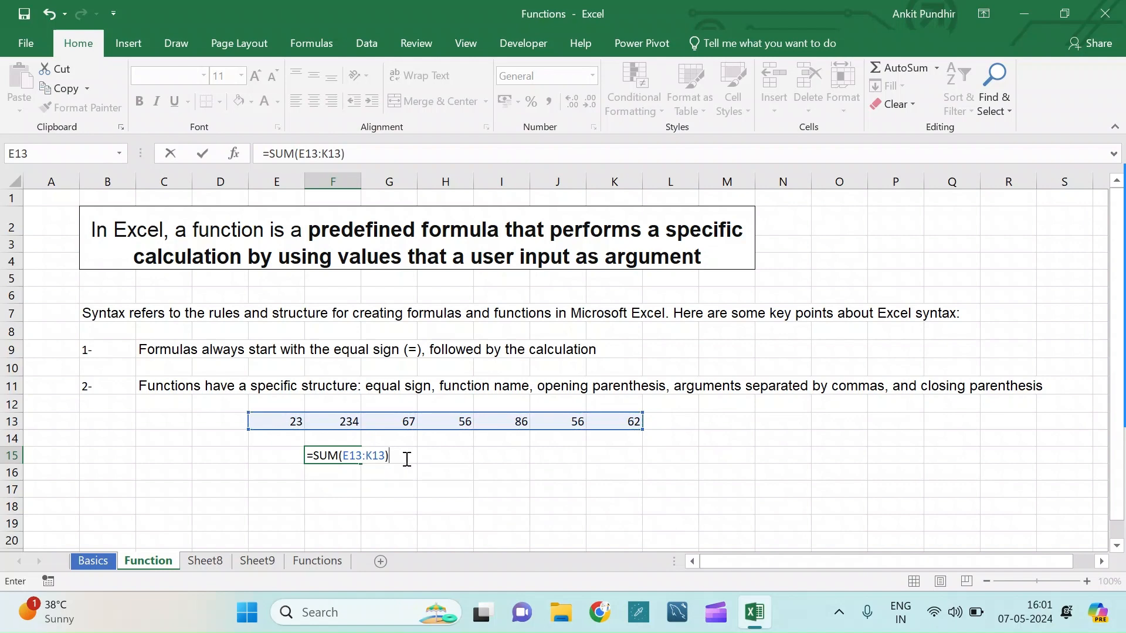
pyautogui.press('Return')
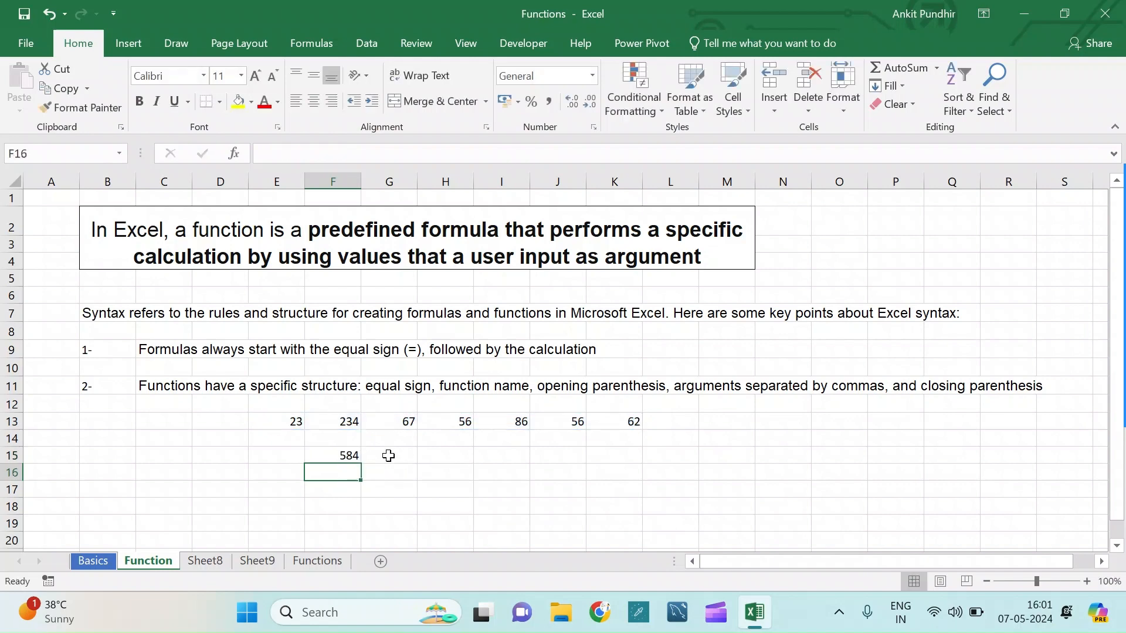
# Check the SUM formula in F15 and switch to the Functions sheet with the employee salary table.
pyautogui.click(339, 456)
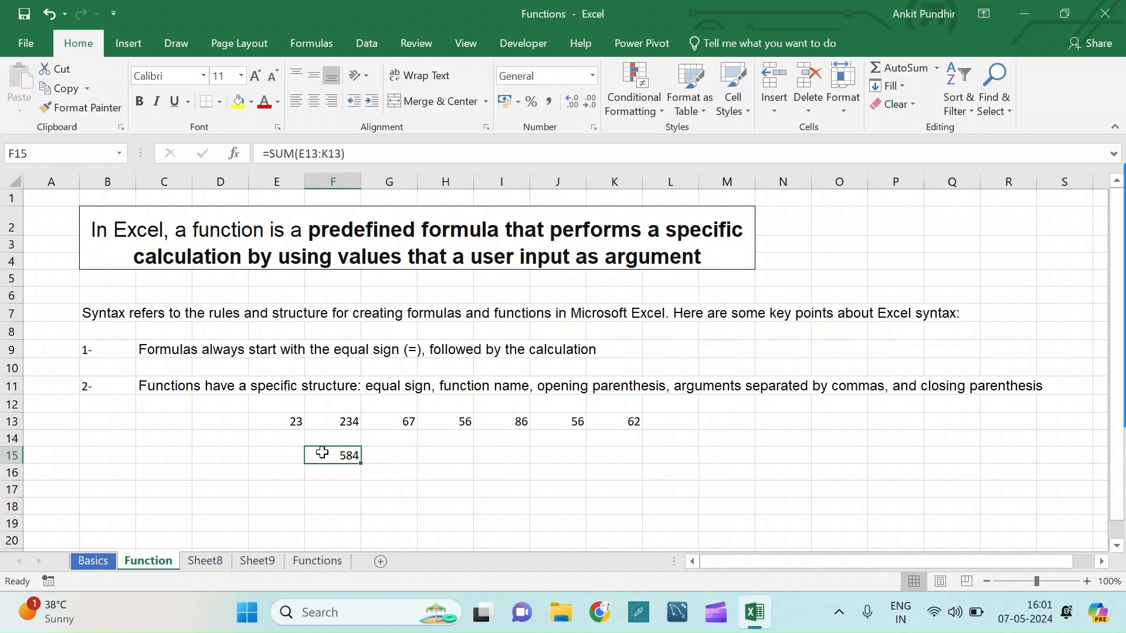
pyautogui.click(326, 562)
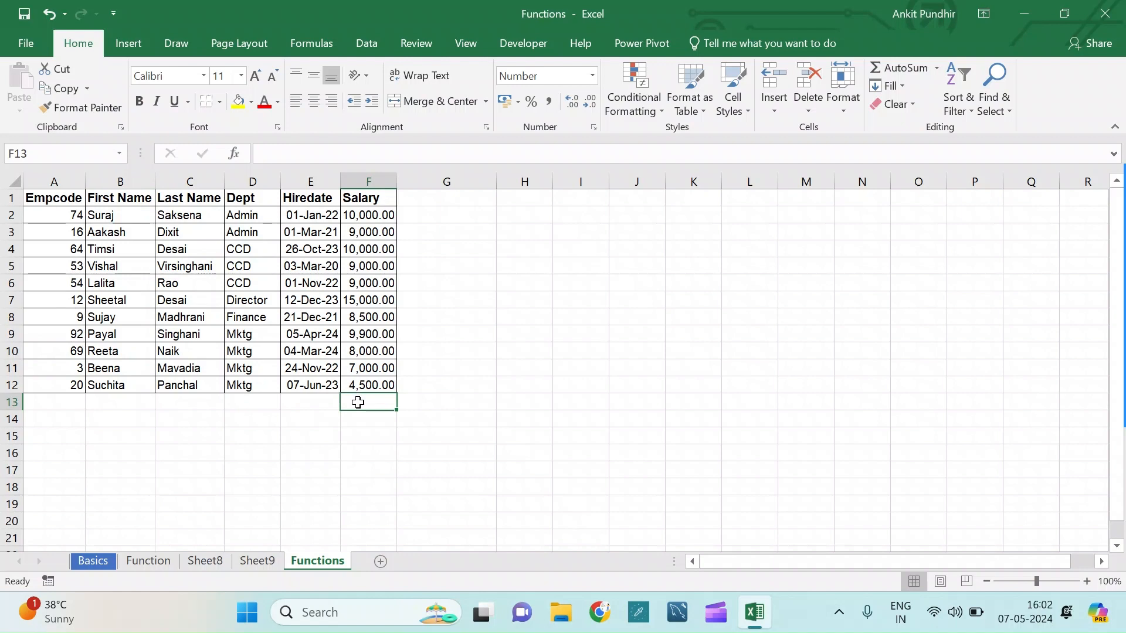
pyautogui.write('=')
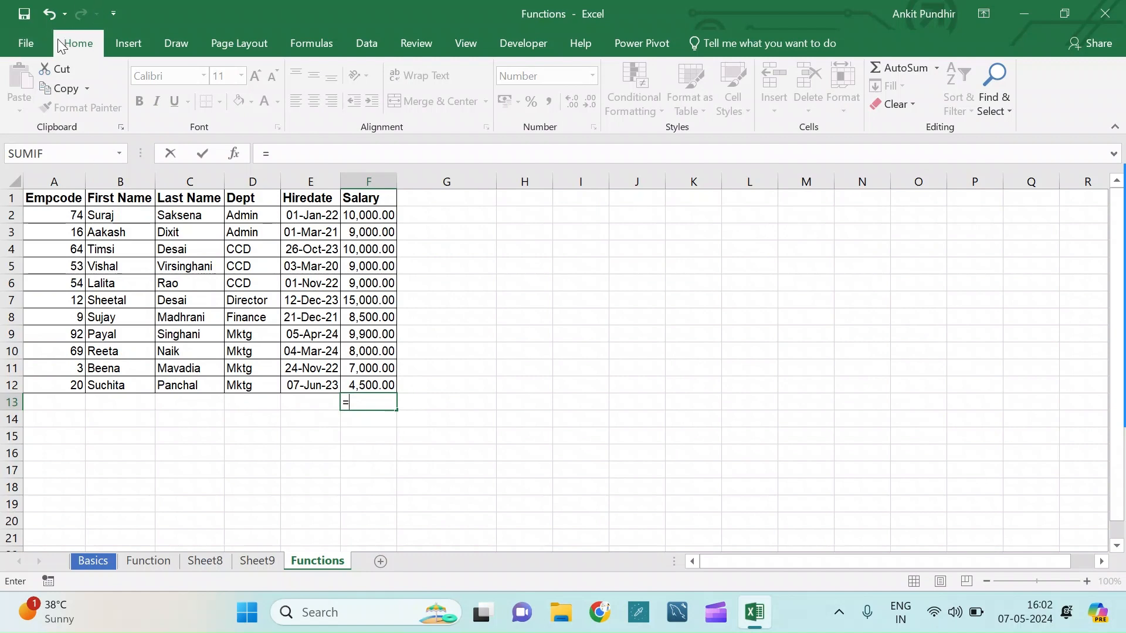
pyautogui.press('Escape')
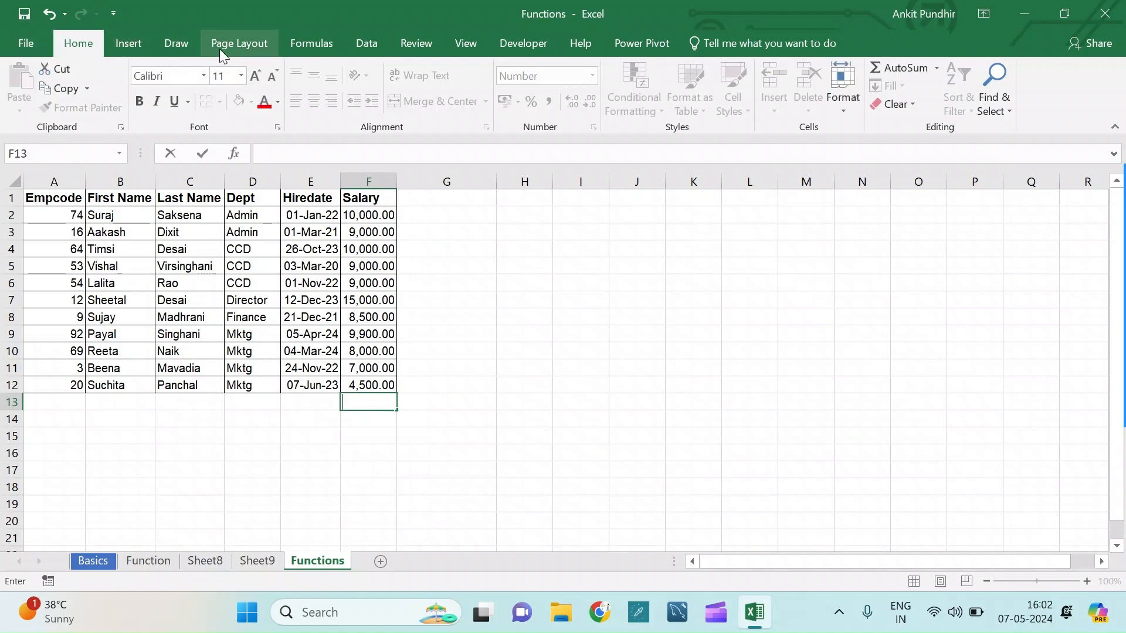
# Look through the Financial, Logical, Text, Date & Time and Lookup & Reference categories of the function library.
pyautogui.click(315, 45)
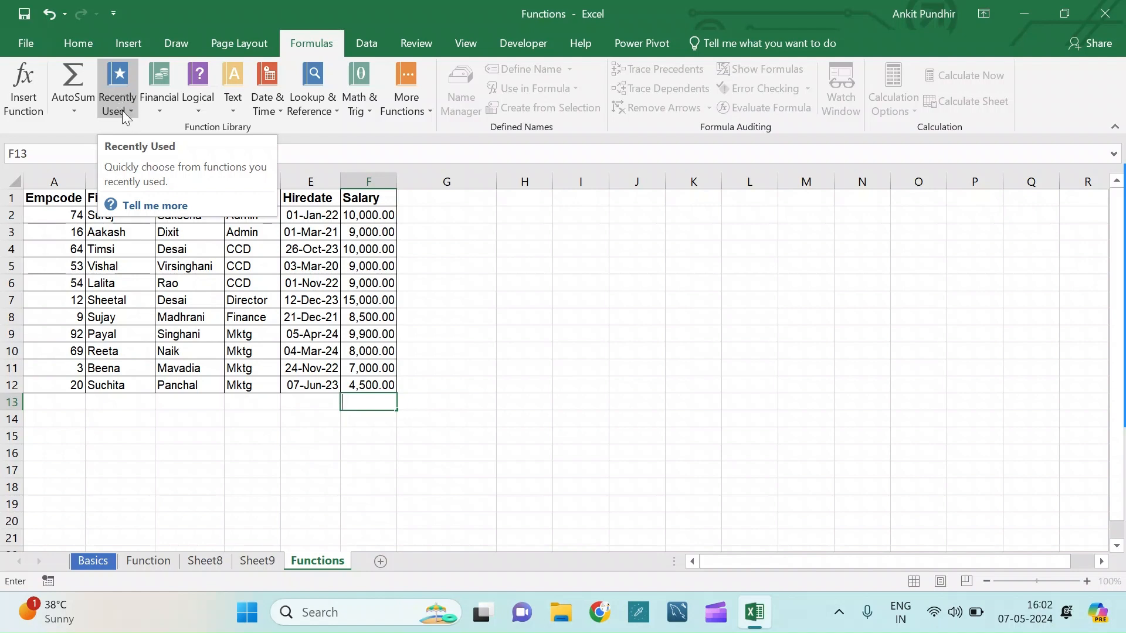
pyautogui.click(160, 114)
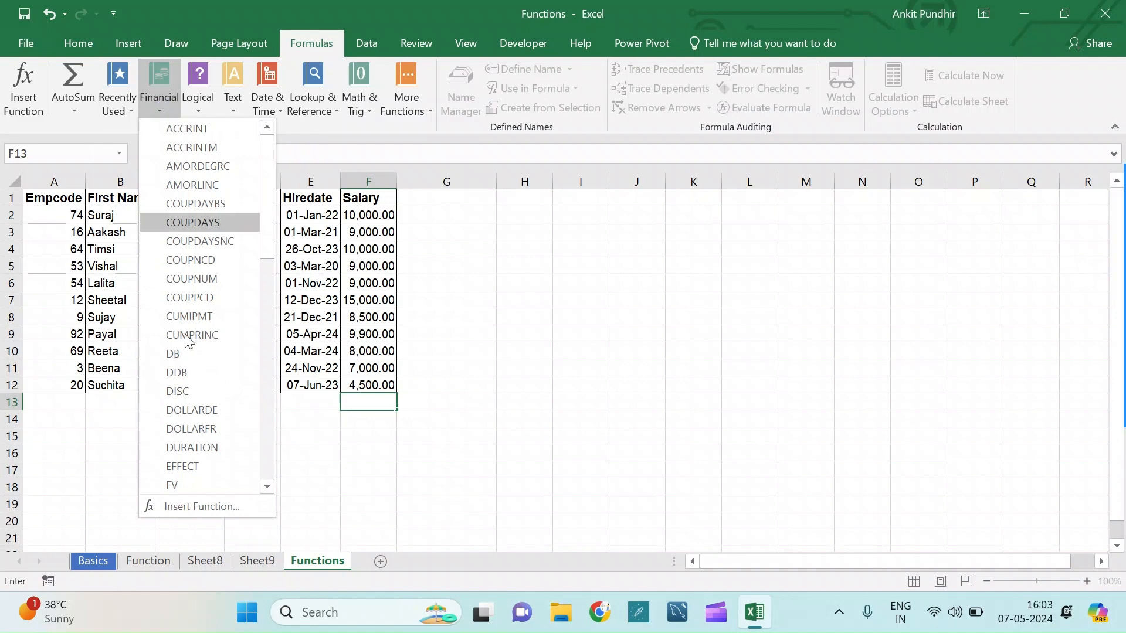
pyautogui.click(198, 110)
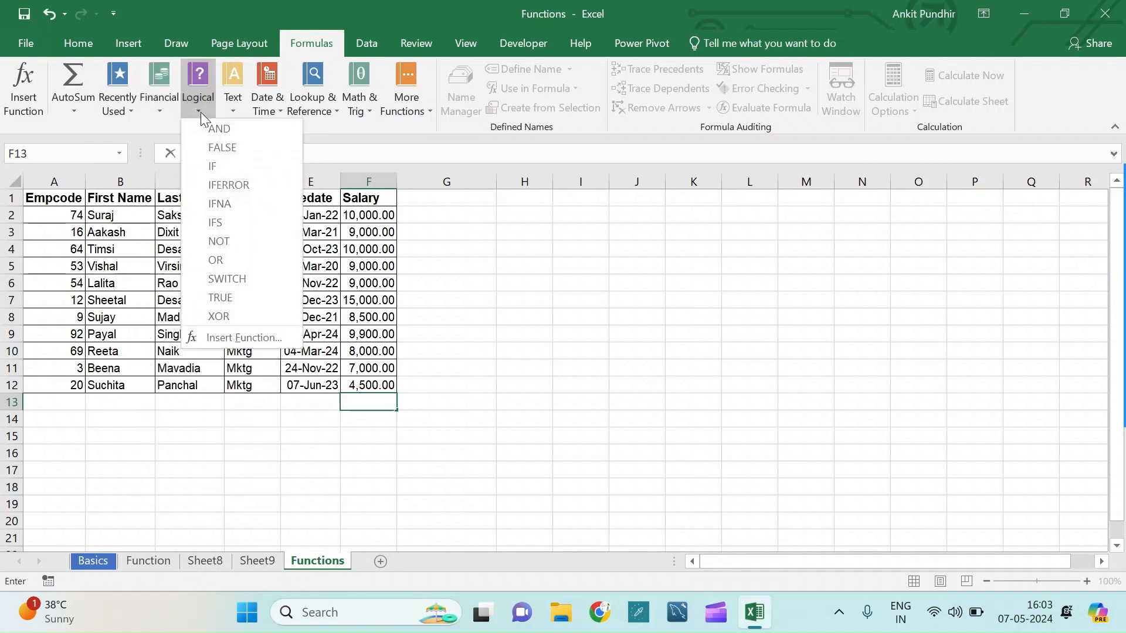
pyautogui.click(233, 107)
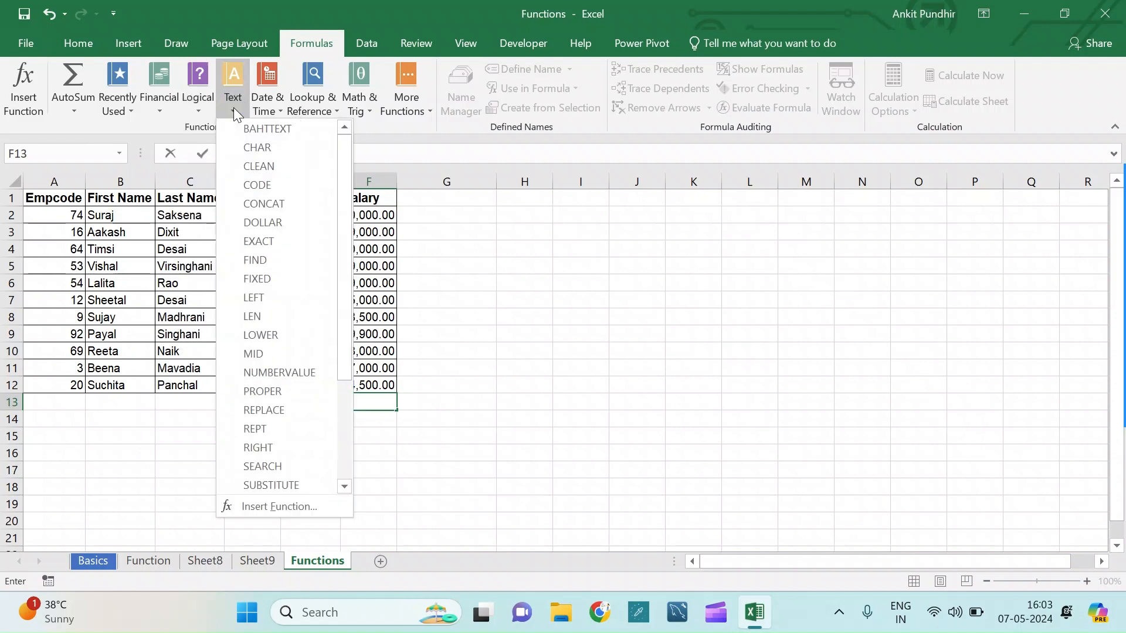
pyautogui.click(280, 108)
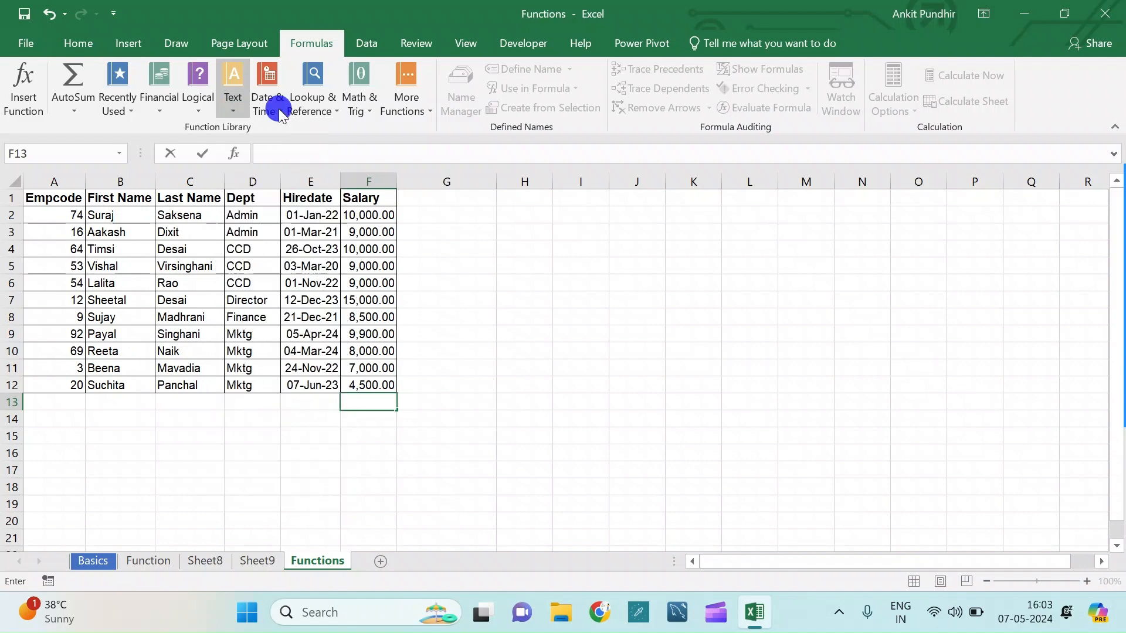
pyautogui.click(279, 108)
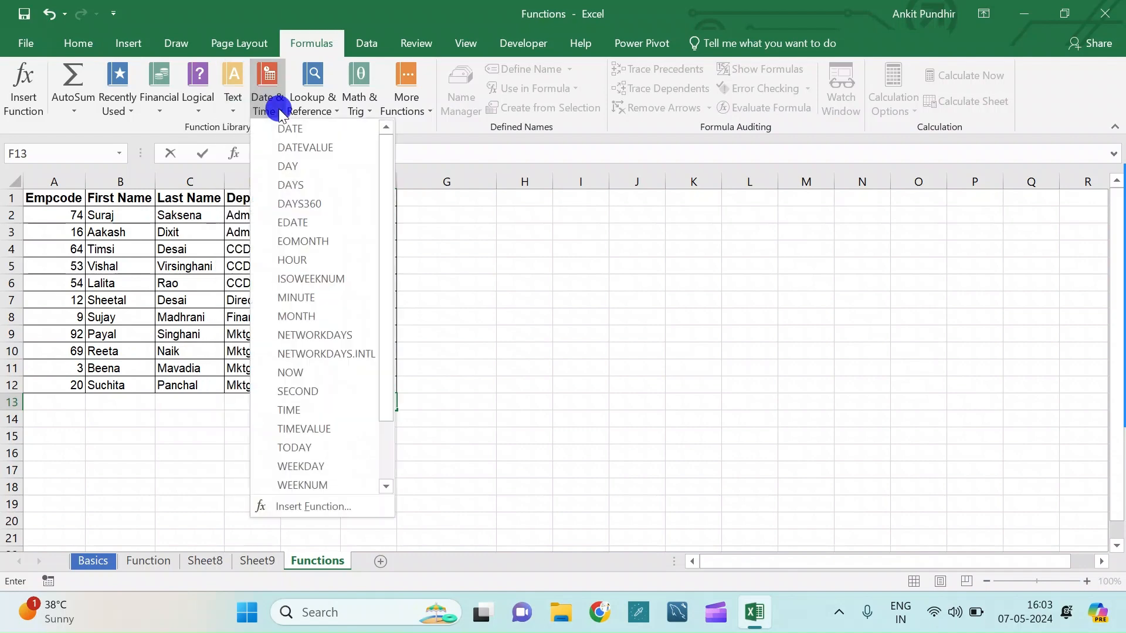
pyautogui.click(337, 107)
pyautogui.click(338, 108)
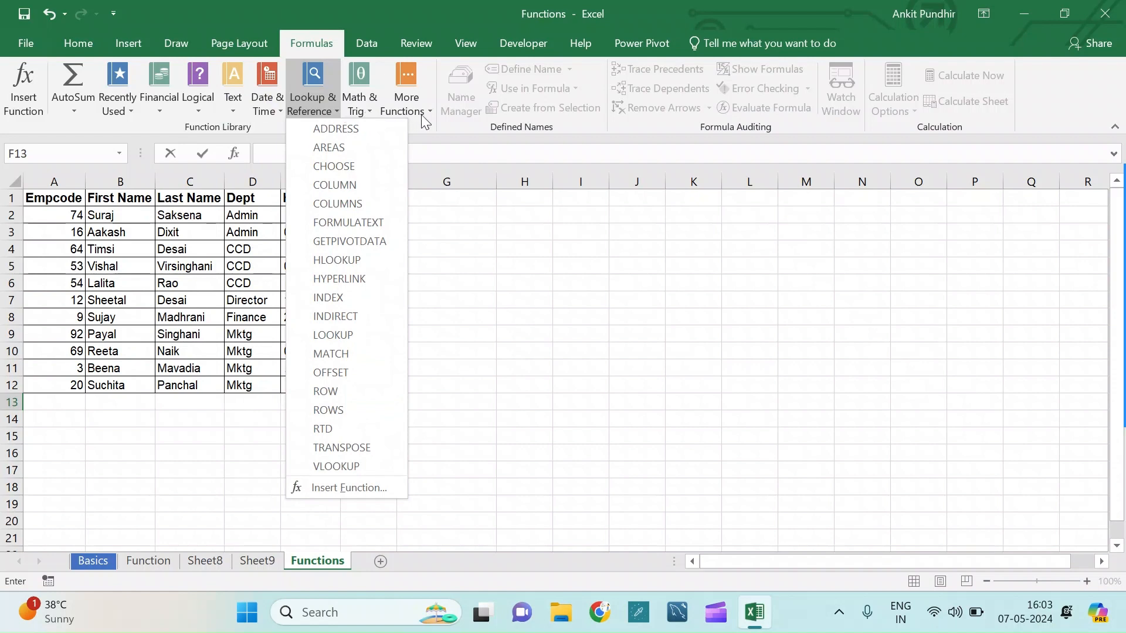
pyautogui.click(461, 258)
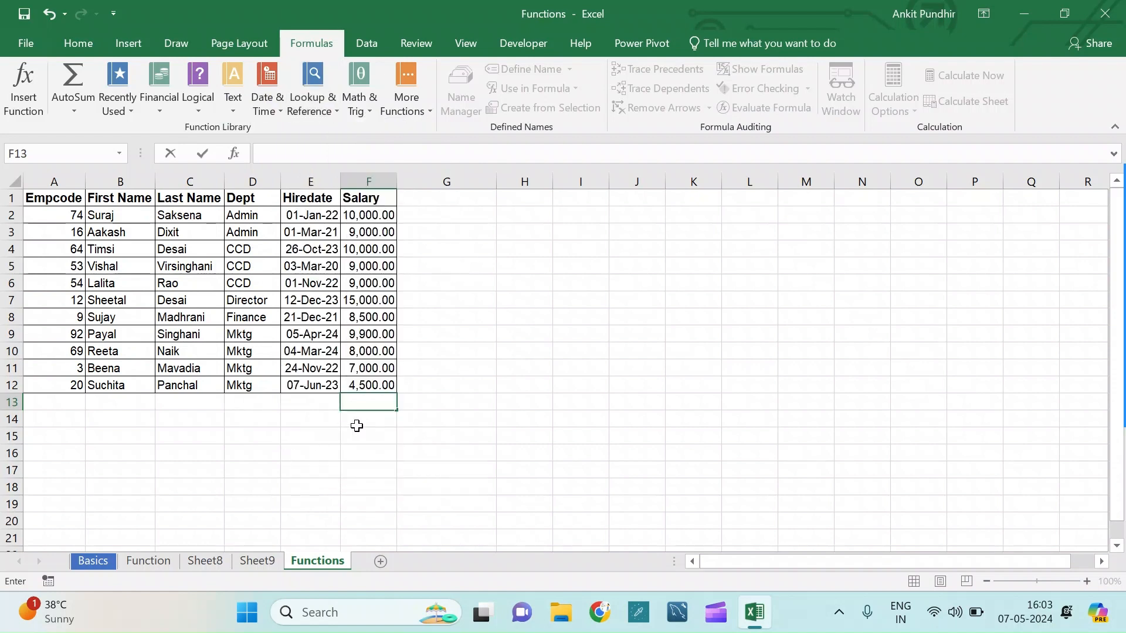
# Total the Salary column in F13 with the AutoSum formula =SUM(F2:F12).
pyautogui.doubleClick(352, 399)
pyautogui.write('=')
pyautogui.click(83, 110)
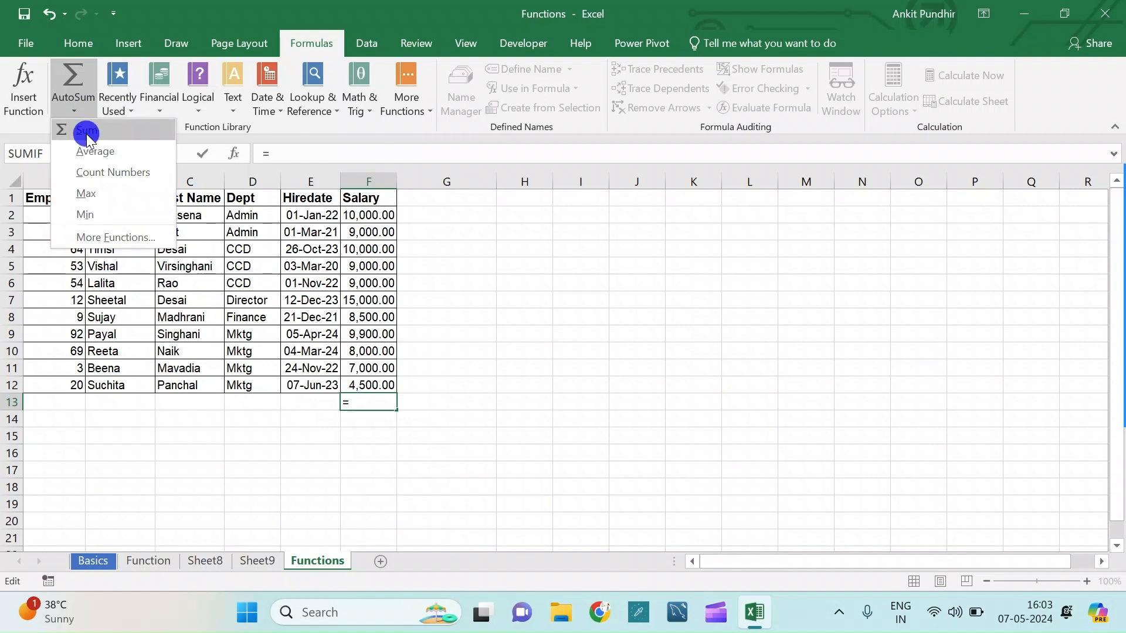
pyautogui.click(86, 134)
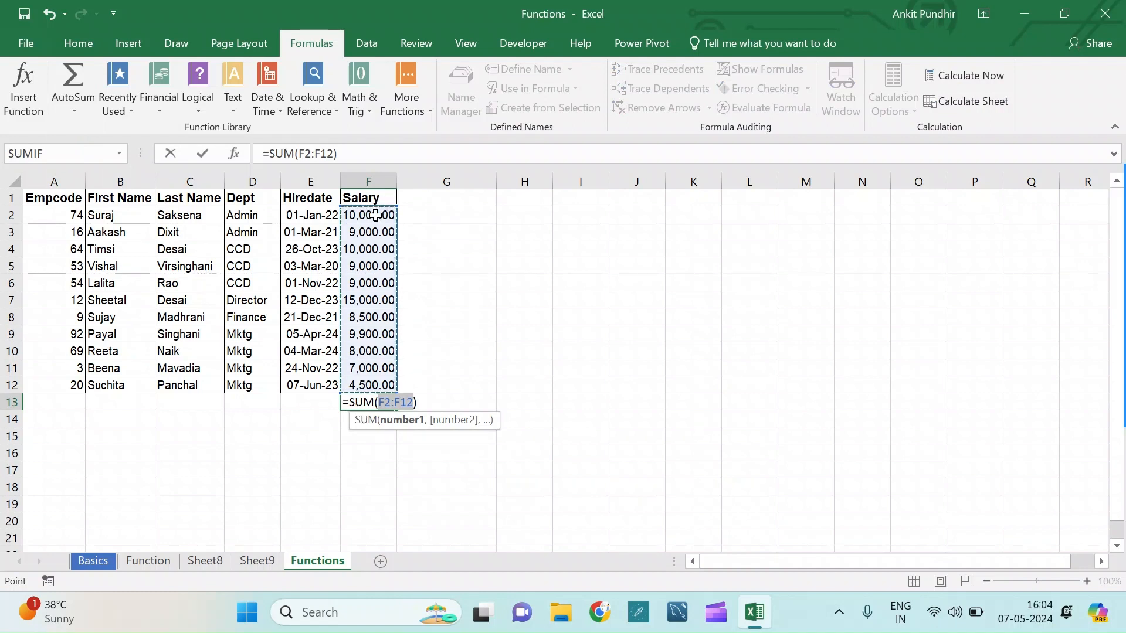
pyautogui.moveTo(399, 207)
pyautogui.mouseDown()
pyautogui.moveTo(392, 325)
pyautogui.moveTo(394, 208)
pyautogui.mouseUp()
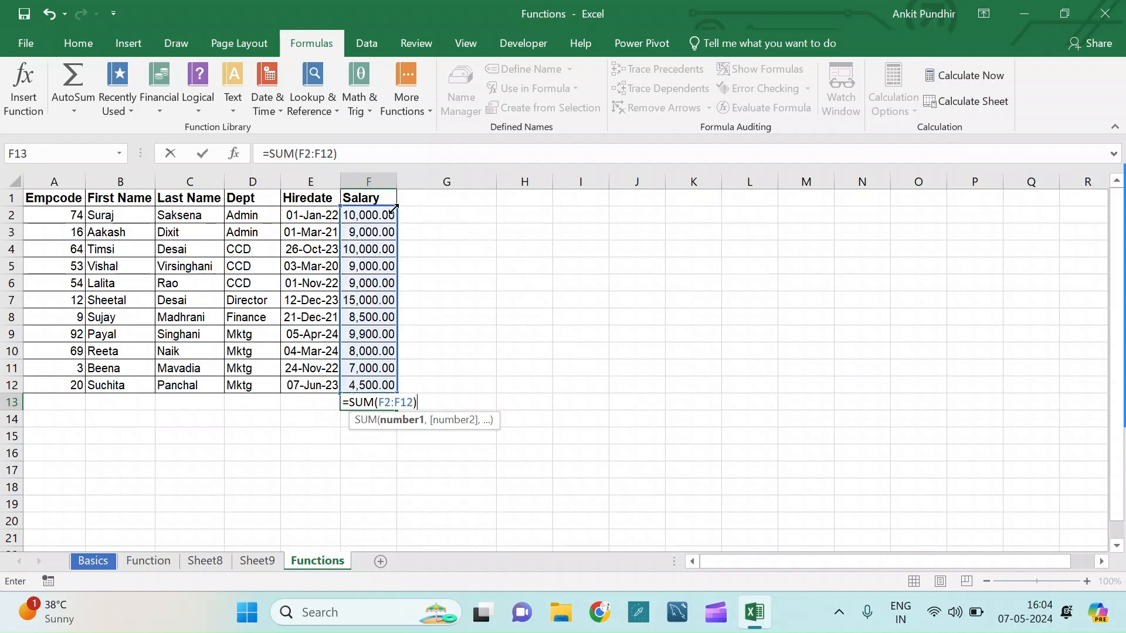
pyautogui.press('Return')
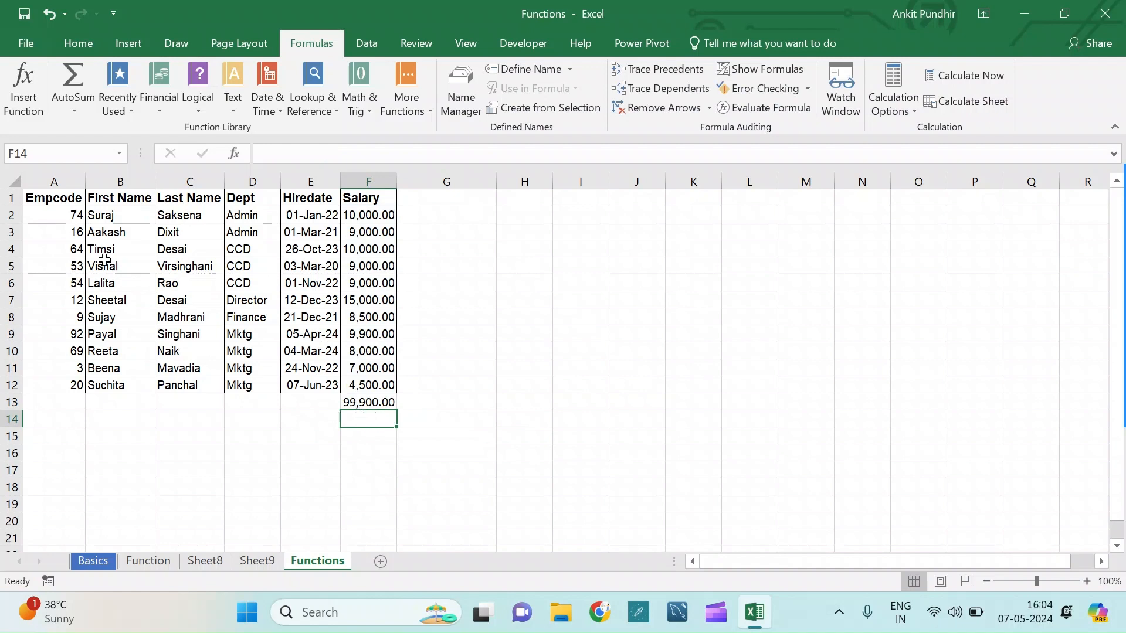
# Calculate the average salary in F14 with =AVERAGE(F2:F12), excluding the total in F13 from the range.
pyautogui.click(84, 115)
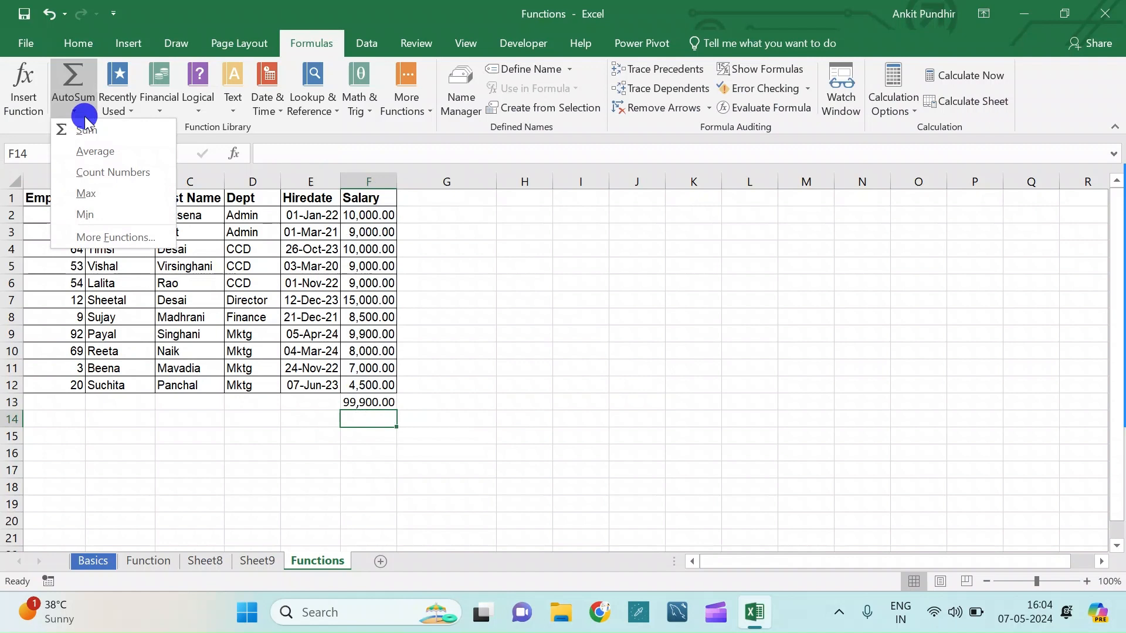
pyautogui.click(100, 151)
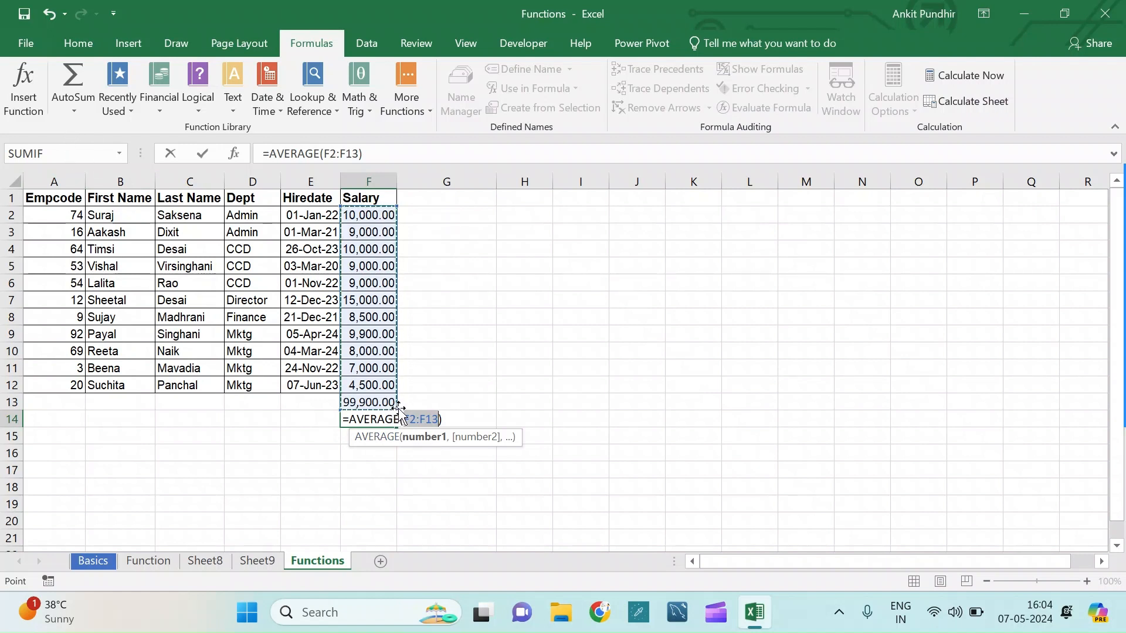
pyautogui.moveTo(395, 405); pyautogui.dragTo(394, 396)
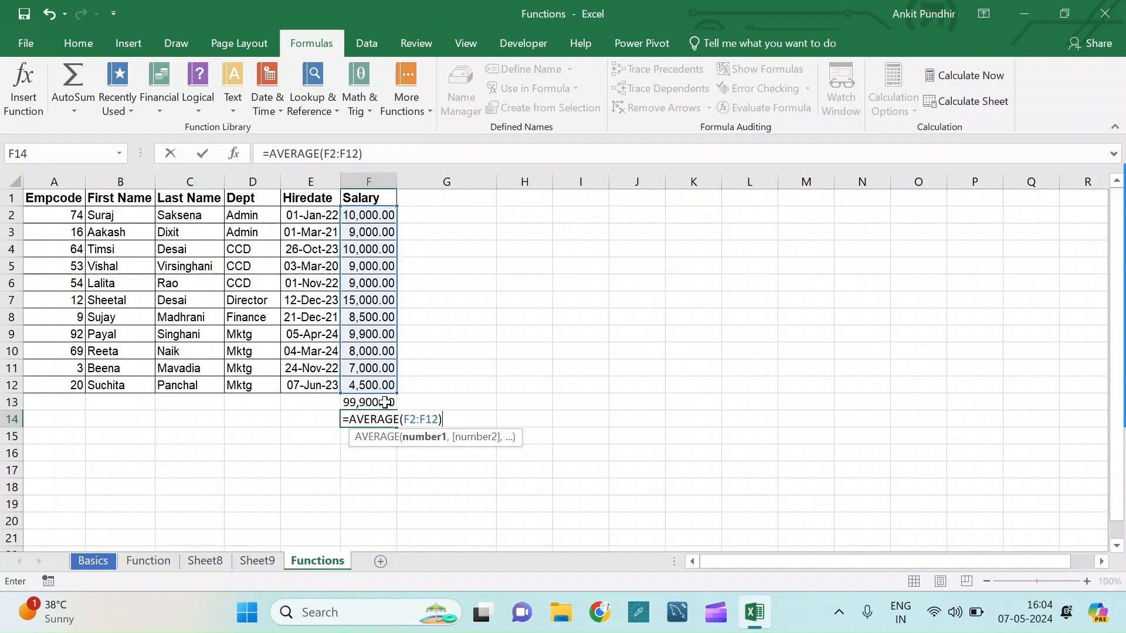
pyautogui.press('Return')
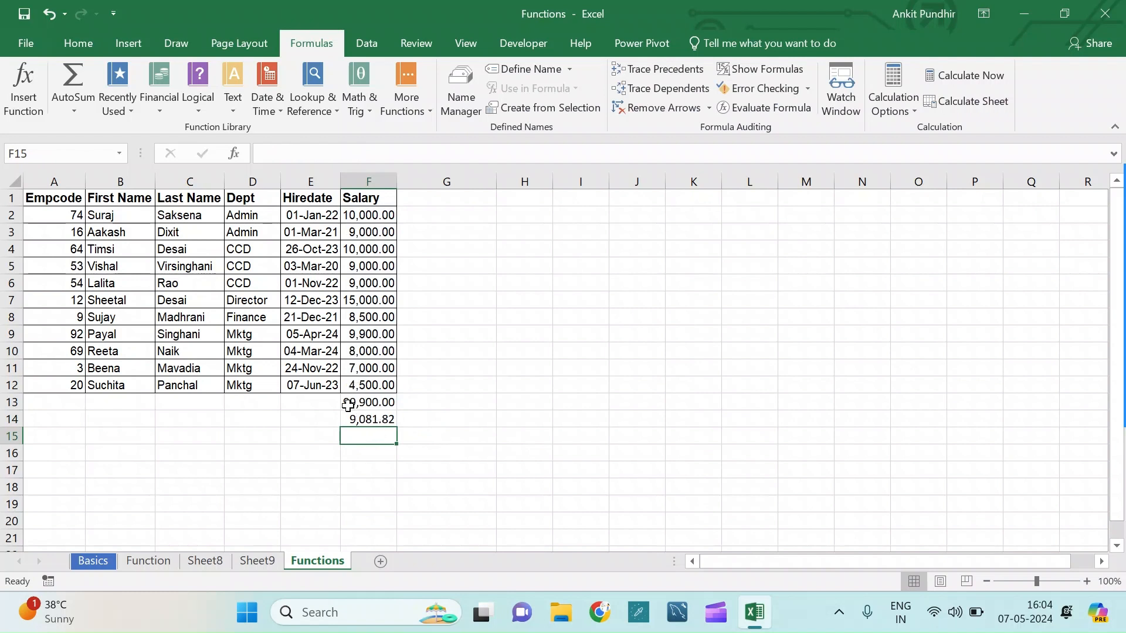
# Find the lowest salary in F15 with =MIN(F2:F12), excluding the total and average rows from the range.
pyautogui.click(75, 108)
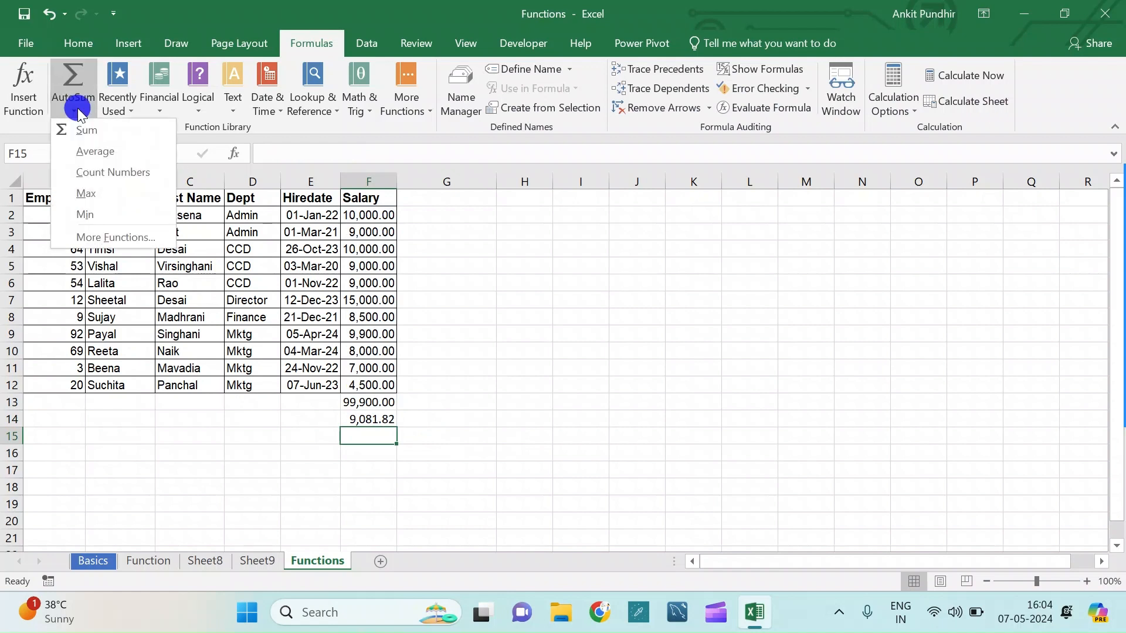
pyautogui.click(89, 220)
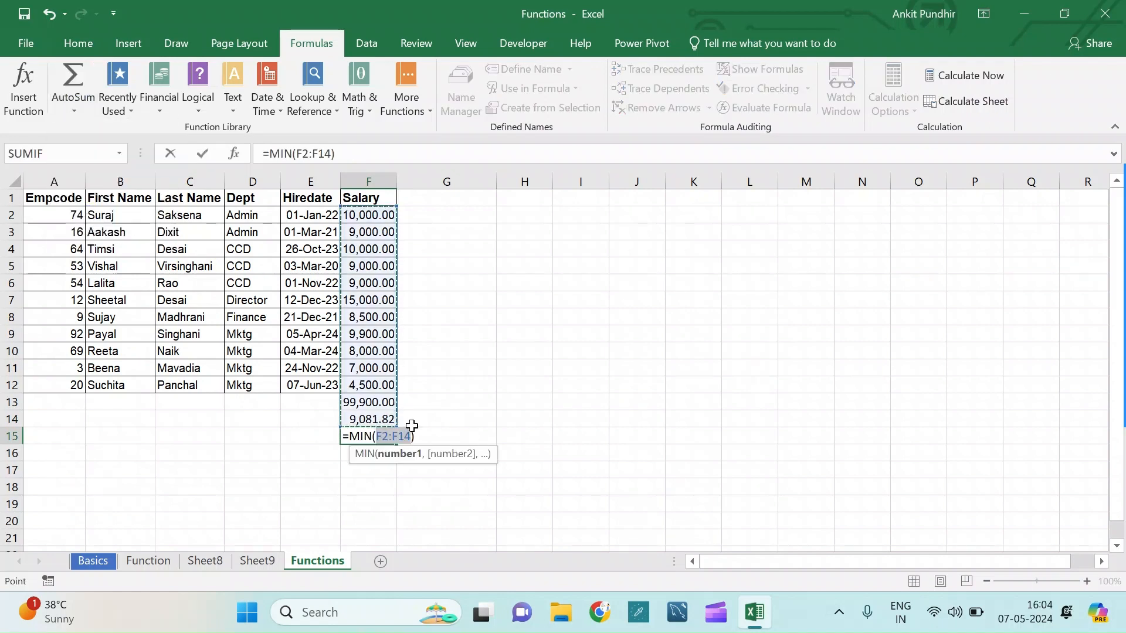
pyautogui.moveTo(396, 426); pyautogui.dragTo(379, 385)
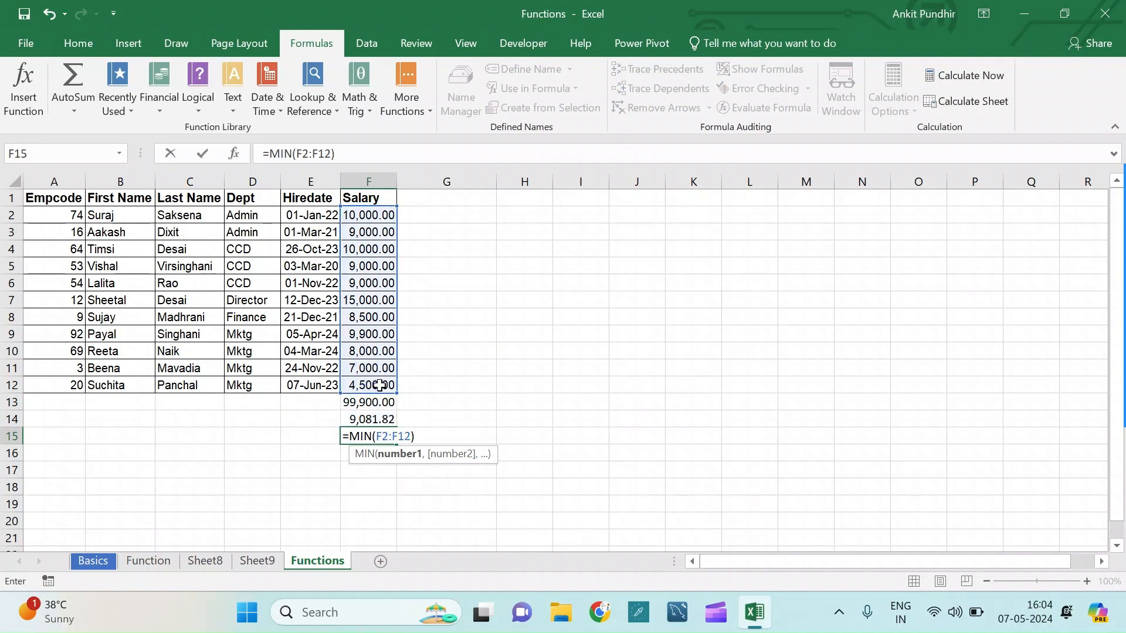
pyautogui.press('Return')
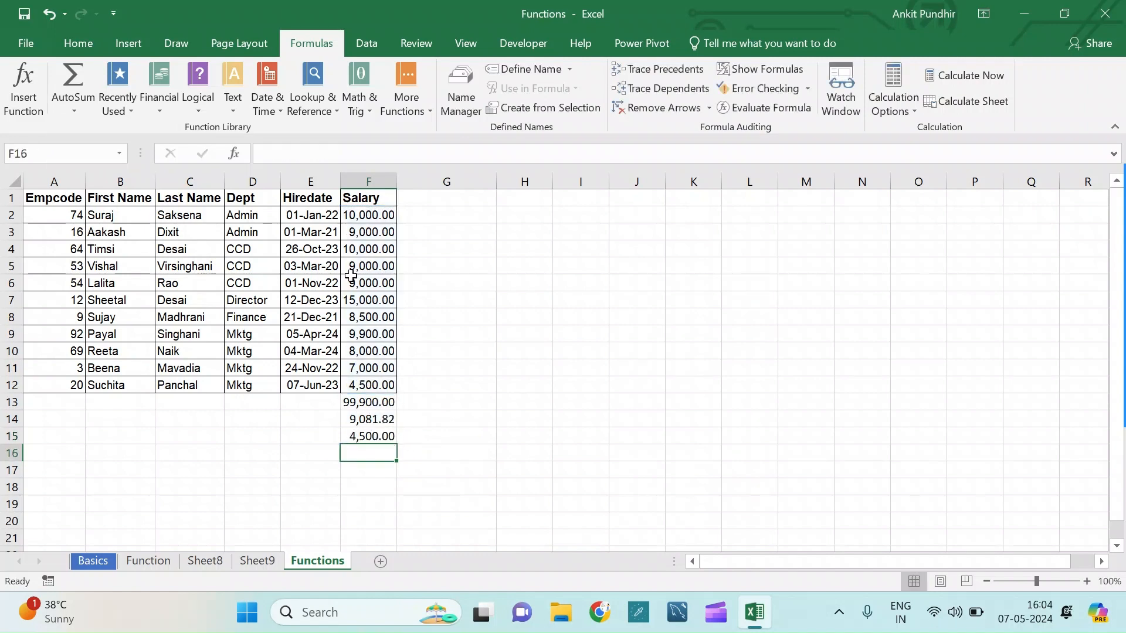
# Examine the quick summary figures for the Salary, First Name and Empcode entries in rows 2 to 12.
pyautogui.click(365, 214)
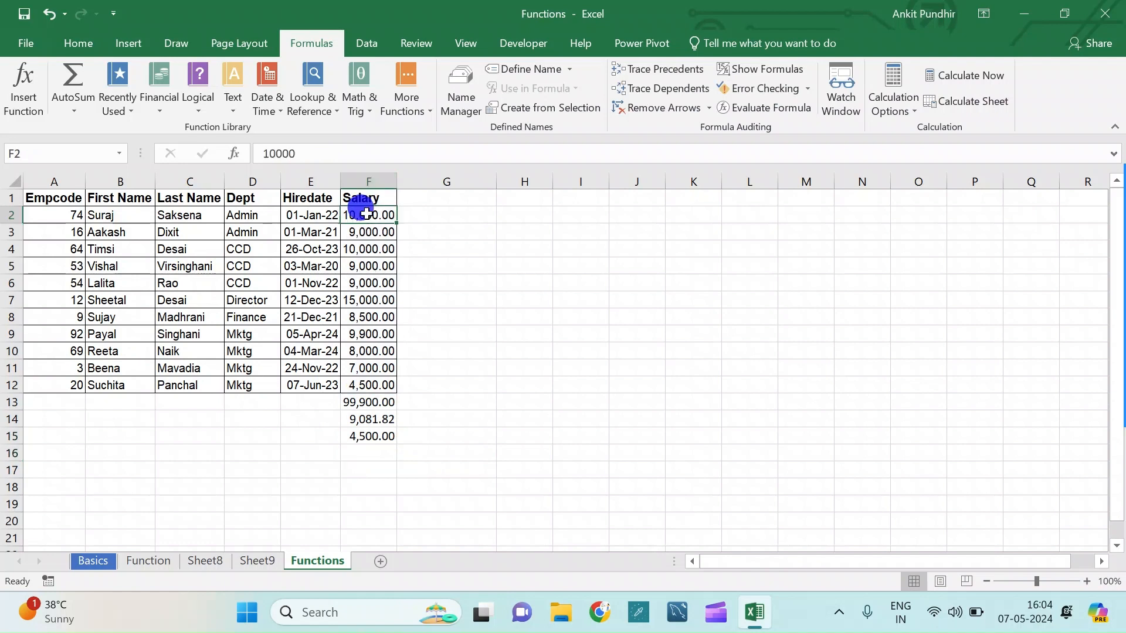
pyautogui.moveTo(373, 263); pyautogui.dragTo(377, 382)
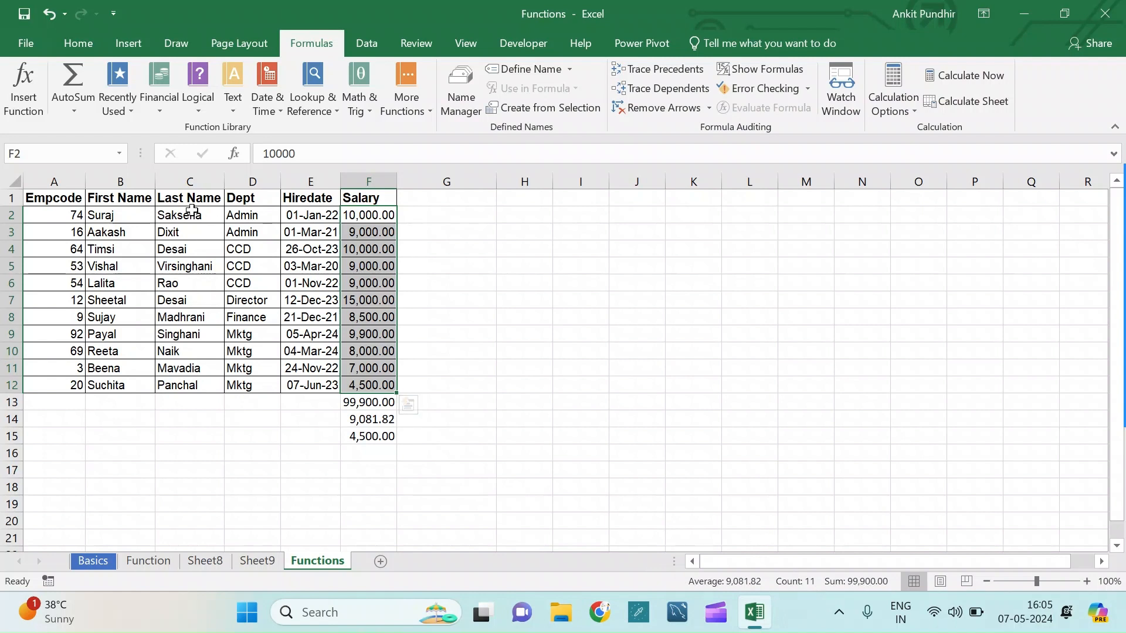
pyautogui.click(114, 215)
pyautogui.moveTo(113, 215); pyautogui.dragTo(114, 387)
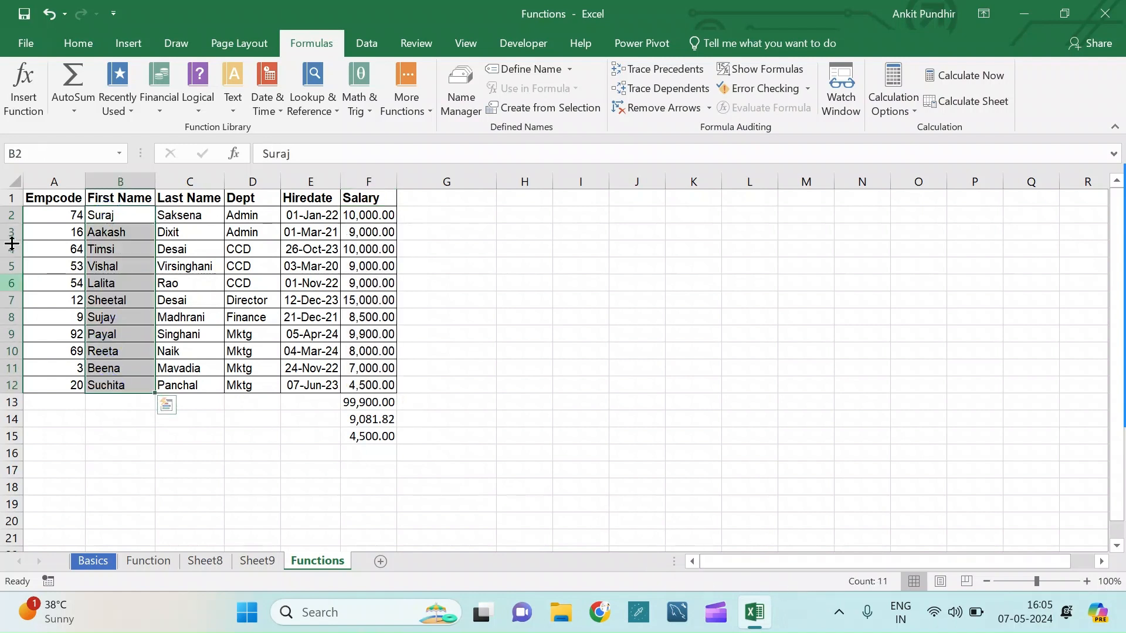
pyautogui.click(78, 198)
pyautogui.moveTo(65, 217); pyautogui.dragTo(67, 390)
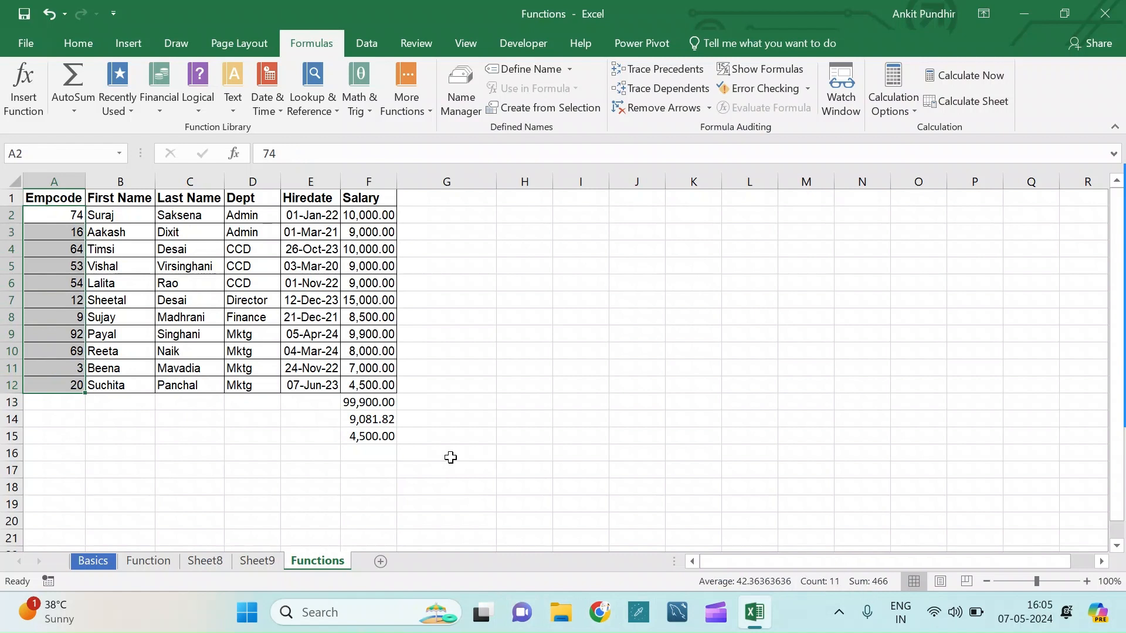
pyautogui.click(419, 450)
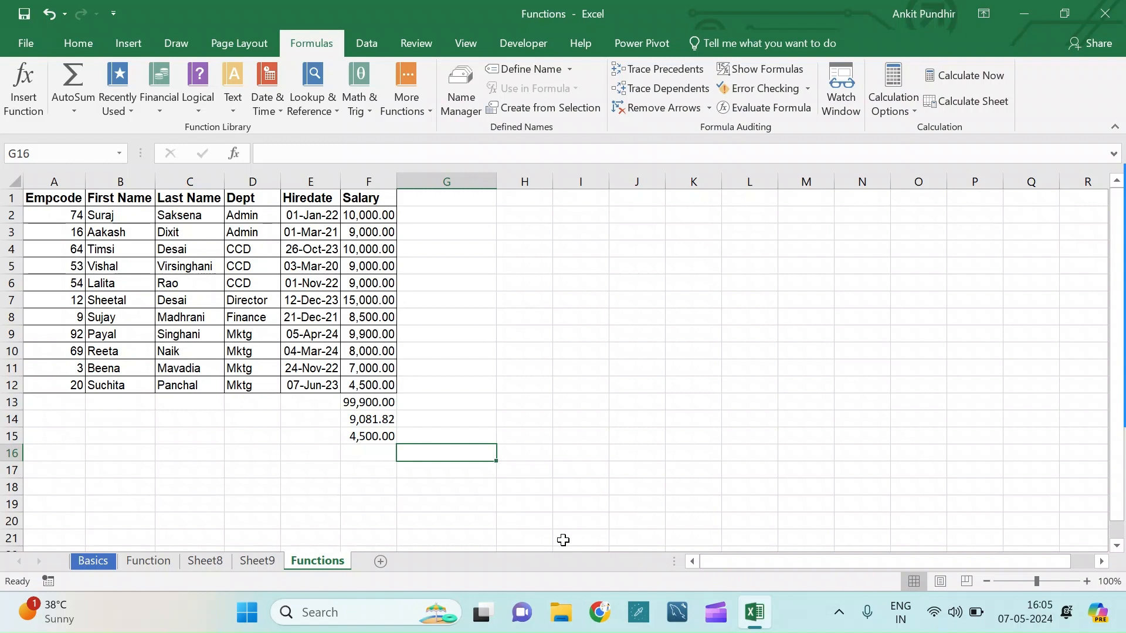
pyautogui.click(563, 541)
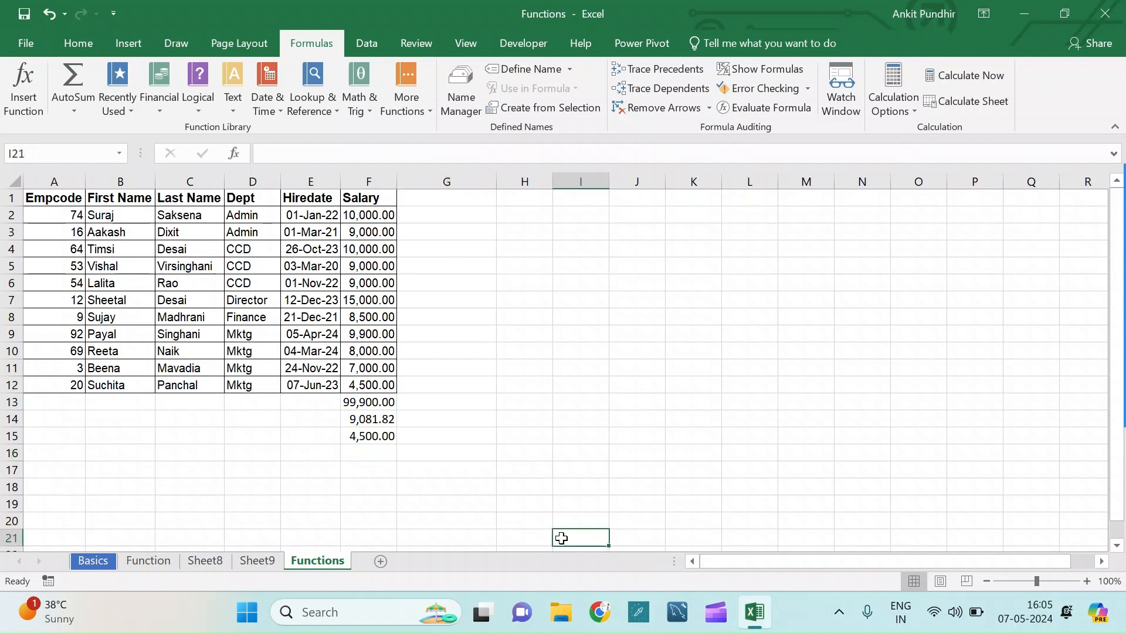
pyautogui.click(374, 449)
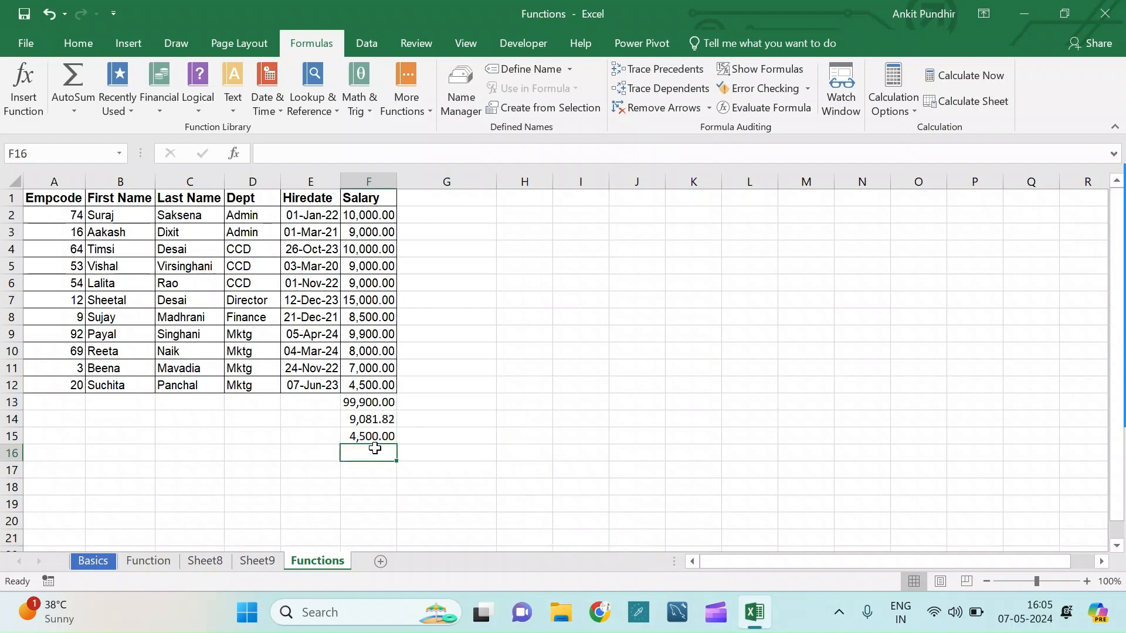
# Join the first and last name in G2 with the function formula =CONCAT(B2,C2).
pyautogui.click(428, 215)
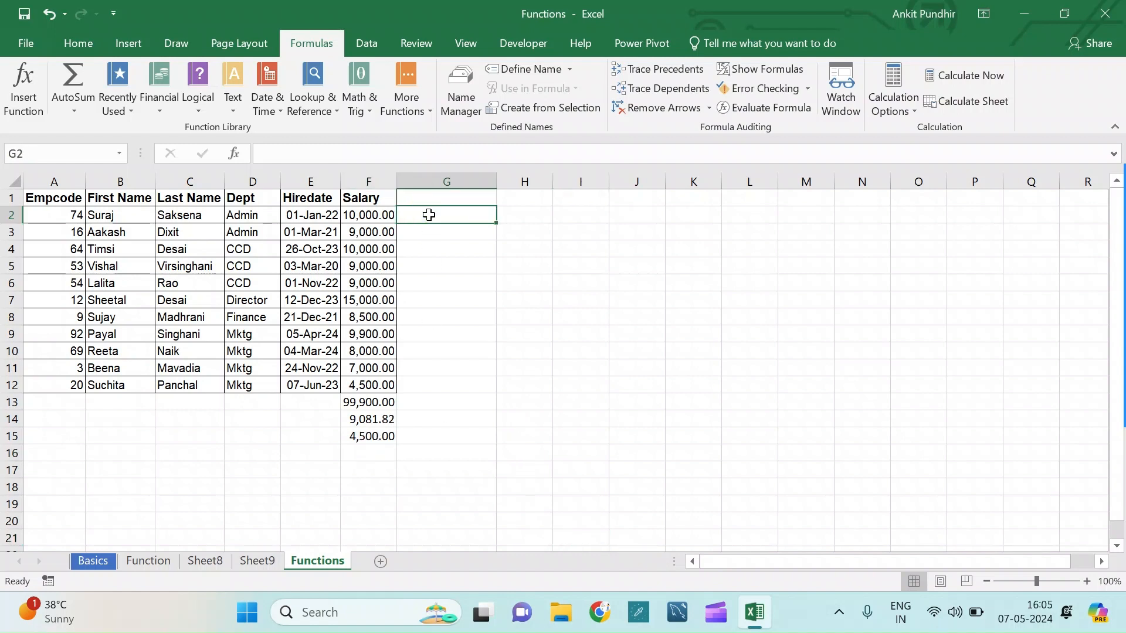
pyautogui.click(246, 120)
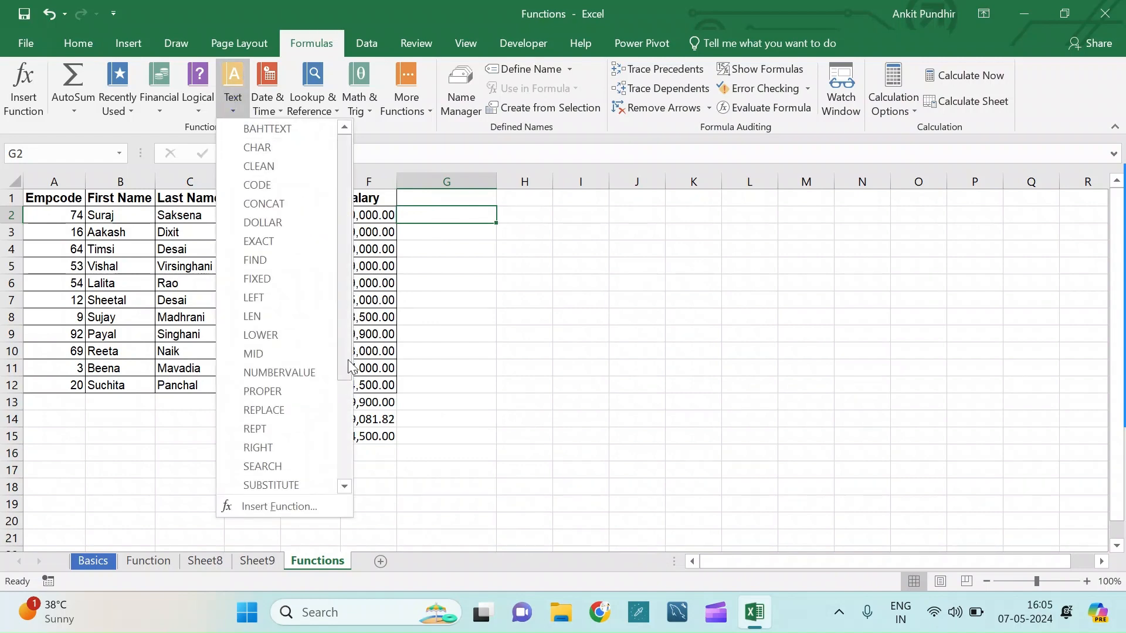
pyautogui.click(302, 200)
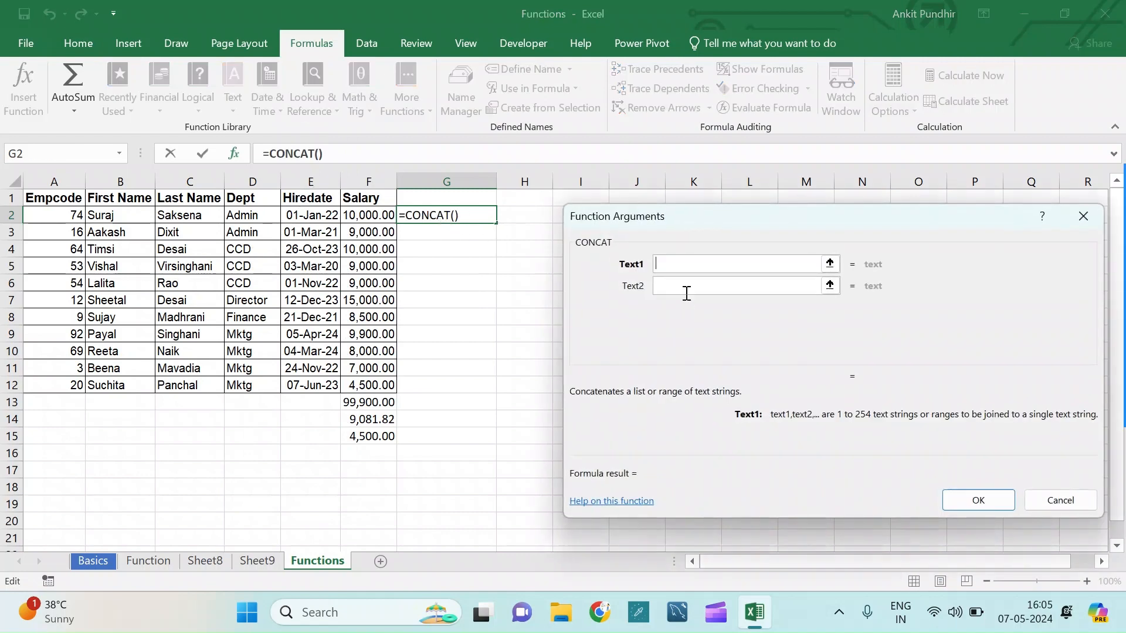
pyautogui.click(677, 264)
pyautogui.click(670, 285)
pyautogui.click(675, 262)
pyautogui.click(115, 215)
pyautogui.click(680, 282)
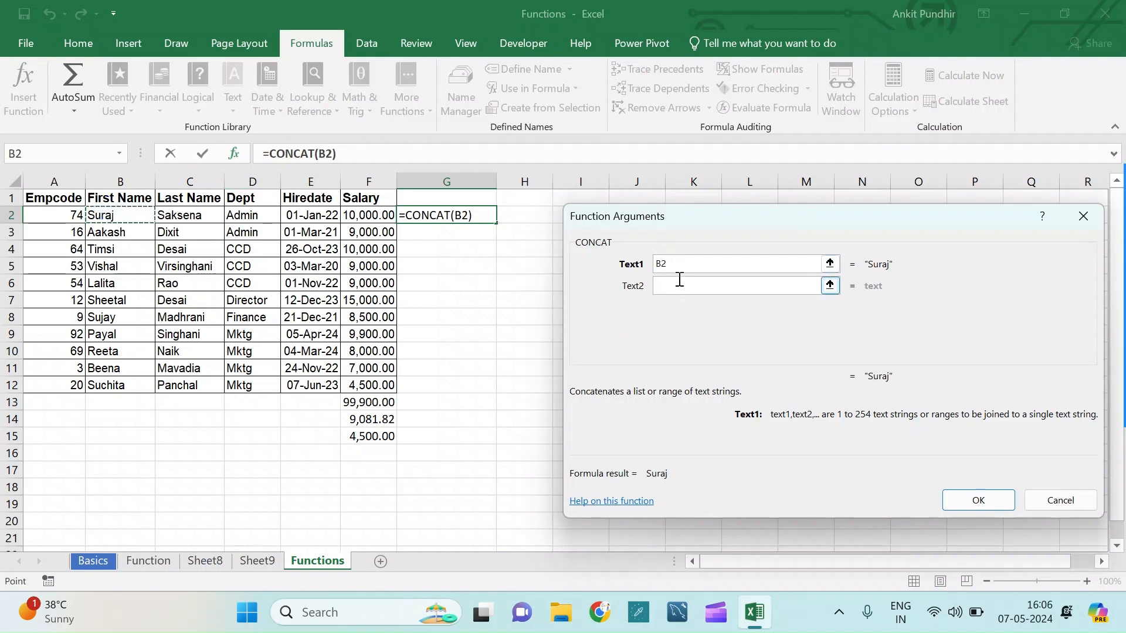
pyautogui.click(184, 219)
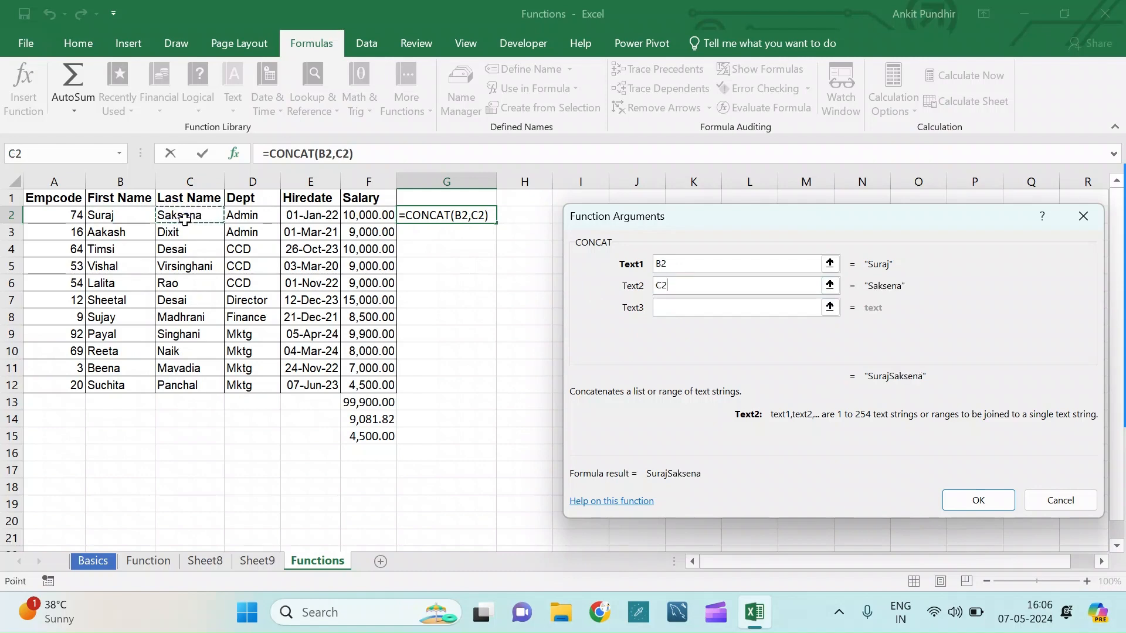
pyautogui.click(994, 503)
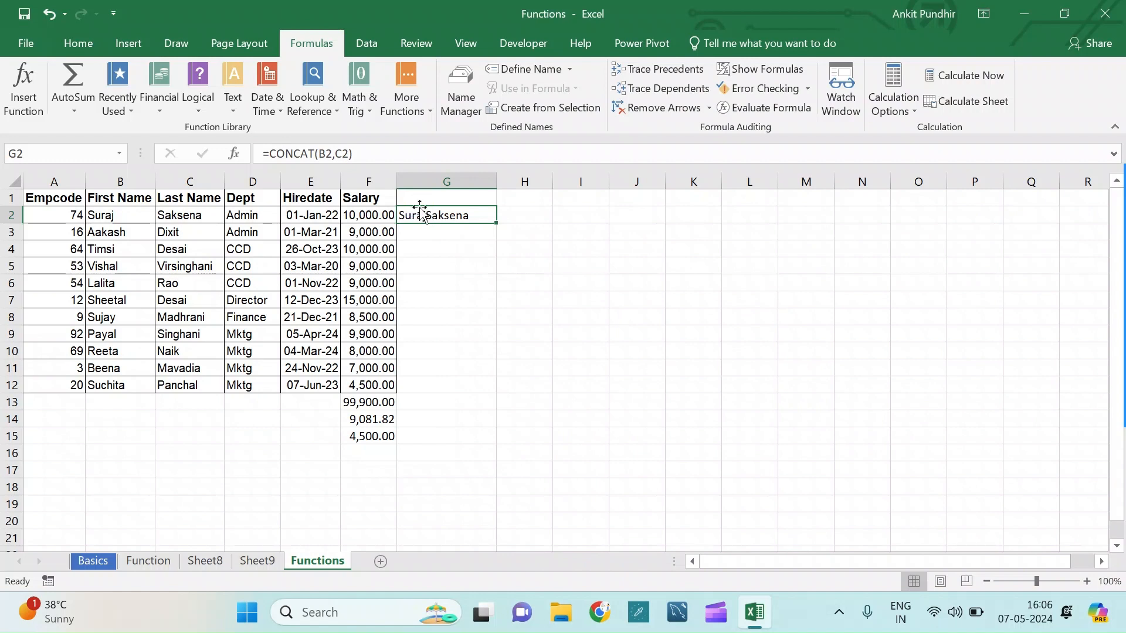
# Add a space between the names in G2 with =CONCAT(B2," ",C2) and fill the formula down to G12.
pyautogui.click(365, 154)
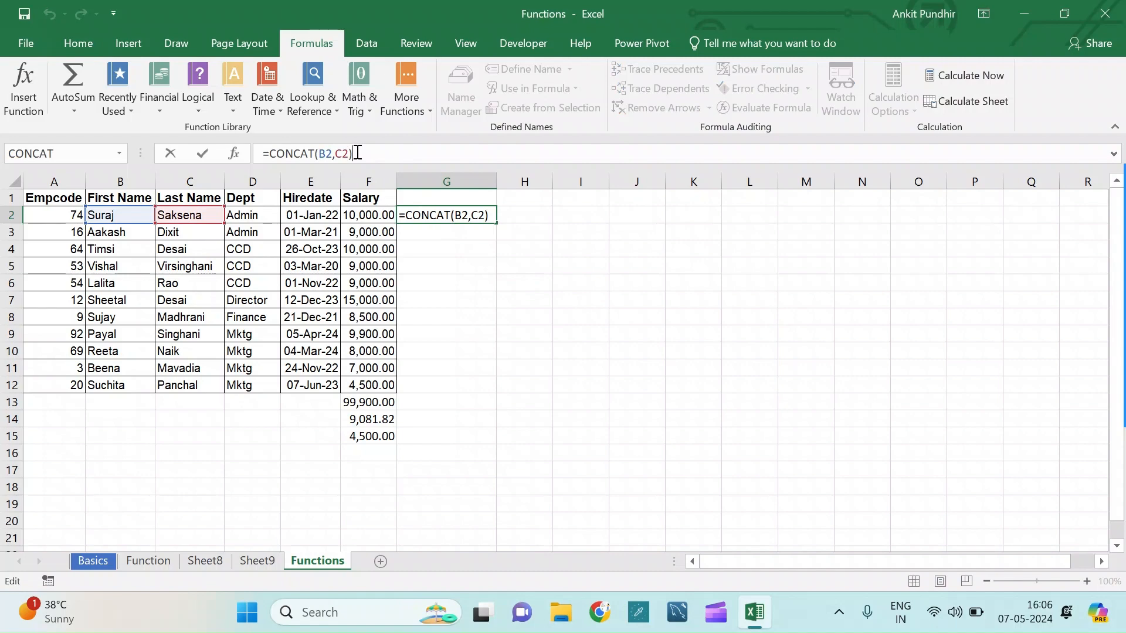
pyautogui.click(235, 106)
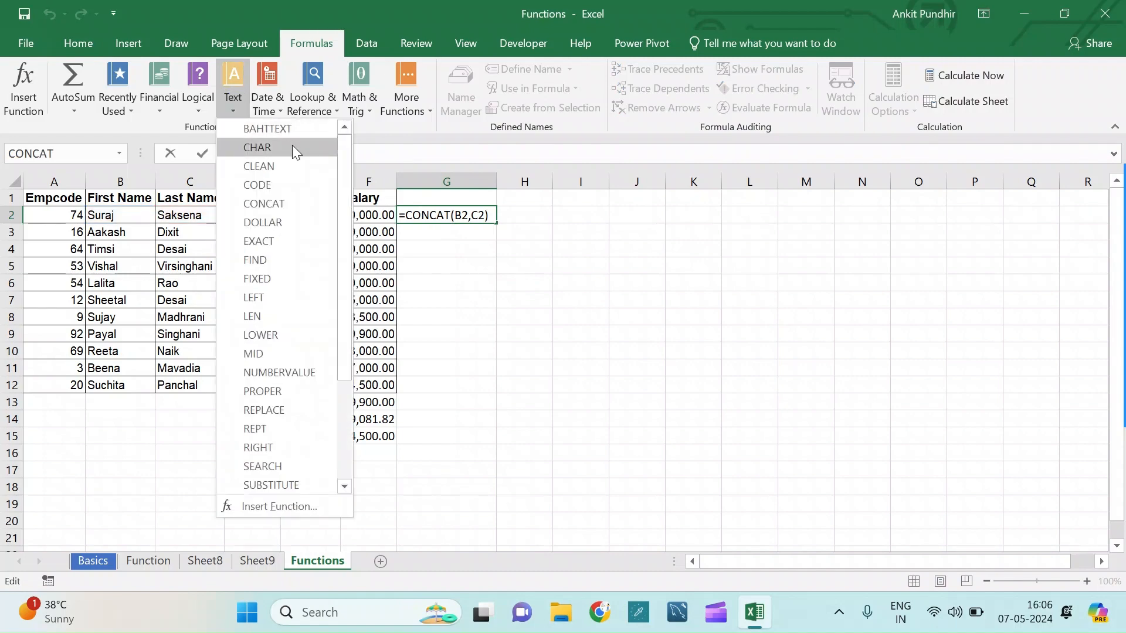
pyautogui.click(516, 306)
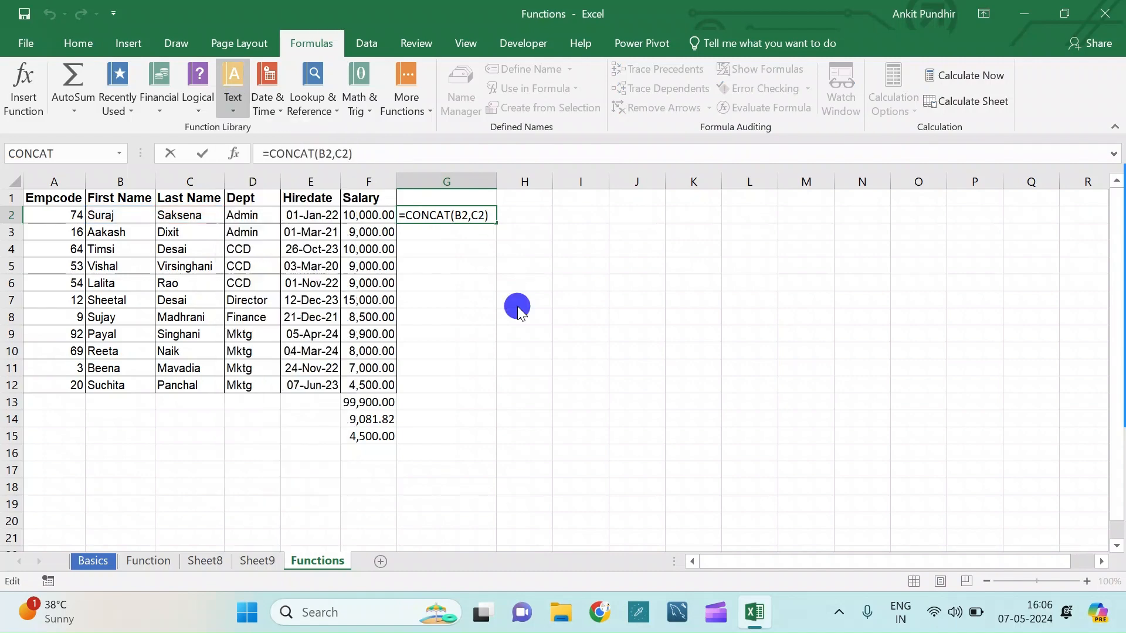
pyautogui.click(335, 154)
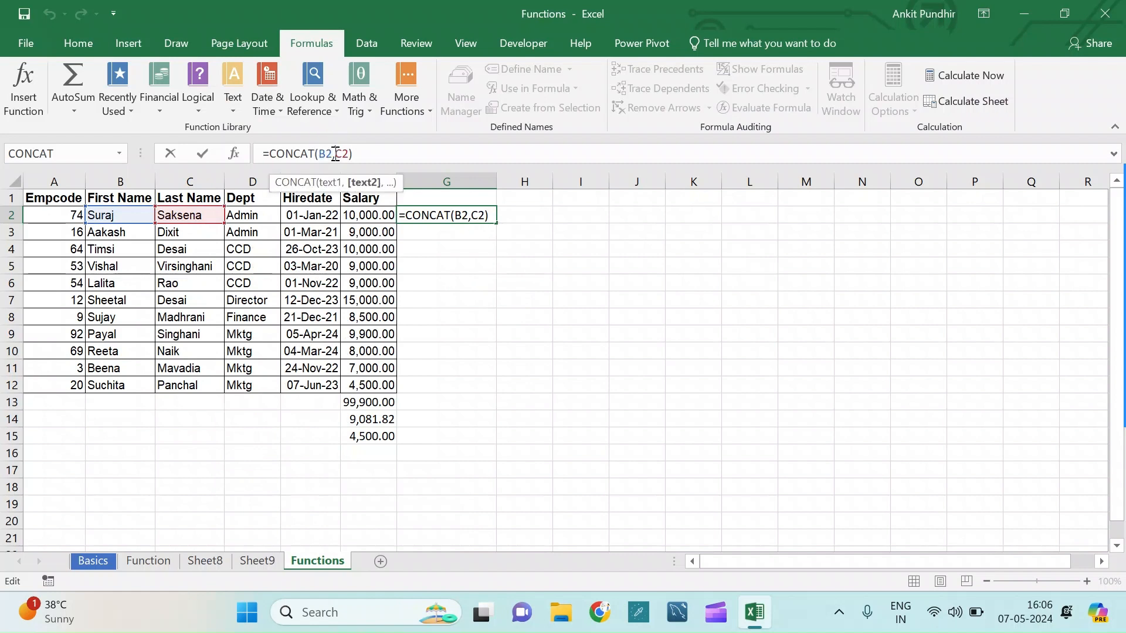
pyautogui.write('"')
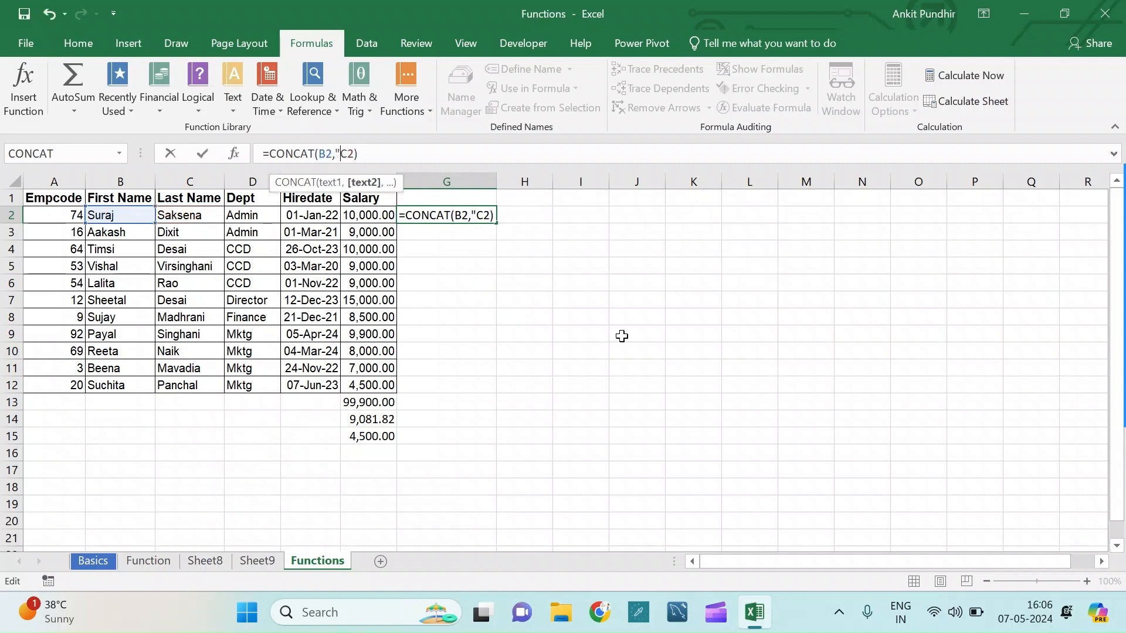
pyautogui.write(' ",')
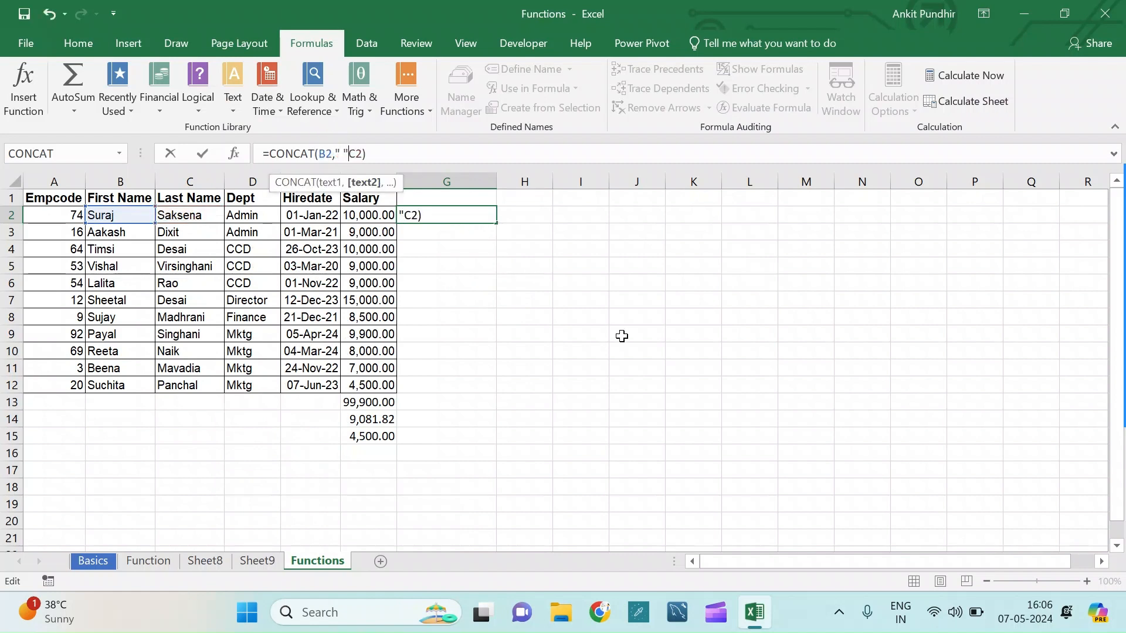
pyautogui.click(425, 156)
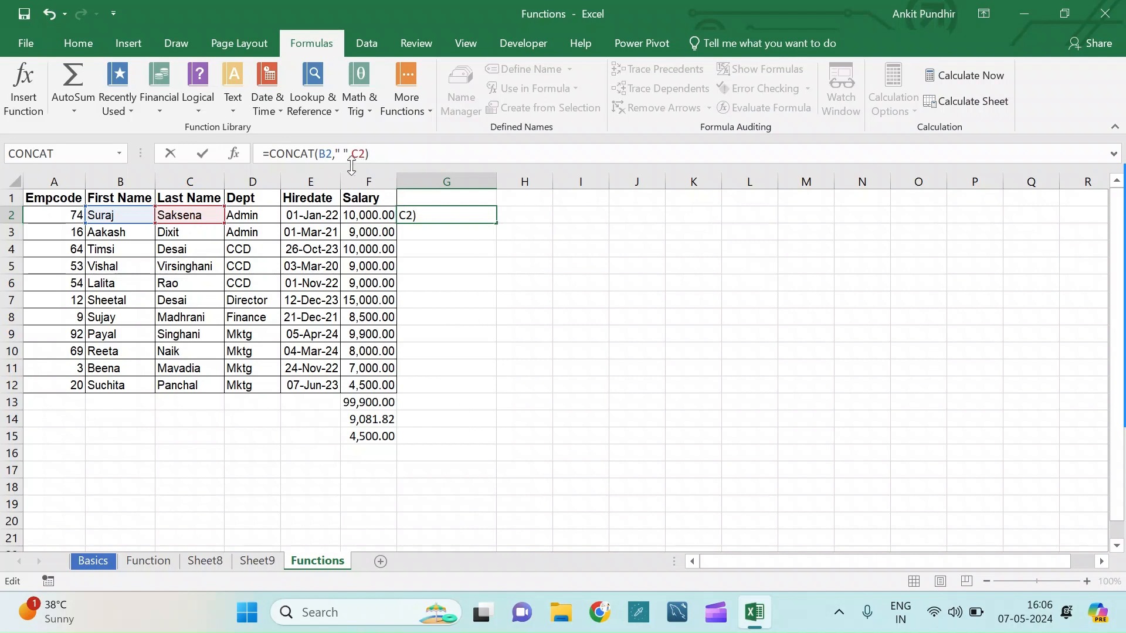
pyautogui.press('Return')
pyautogui.click(484, 217)
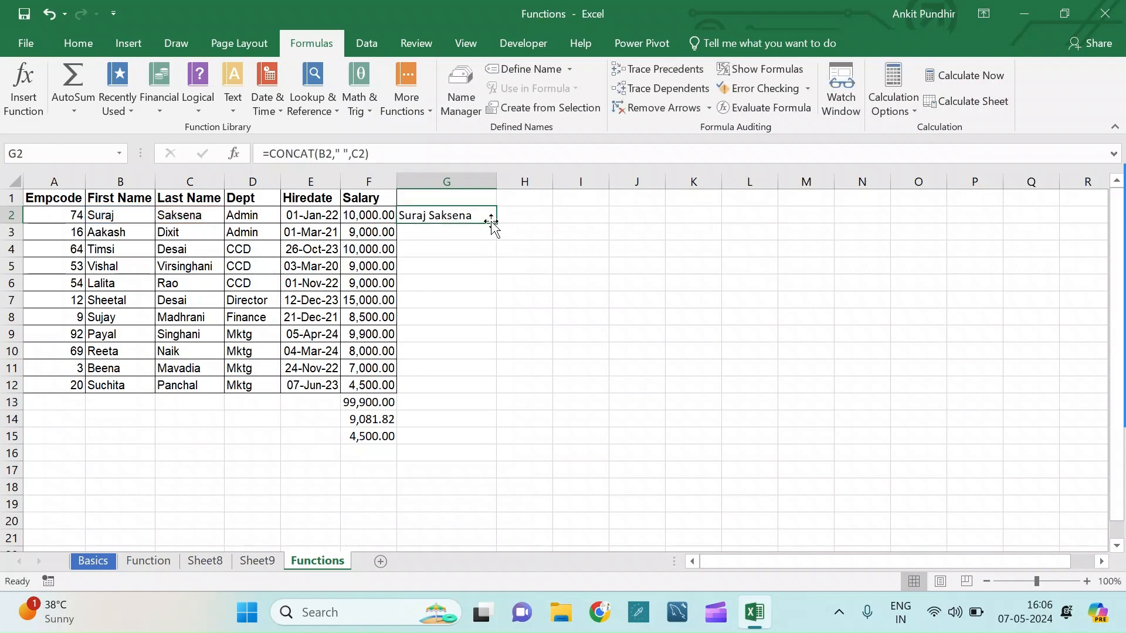
pyautogui.moveTo(493, 222); pyautogui.dragTo(488, 386)
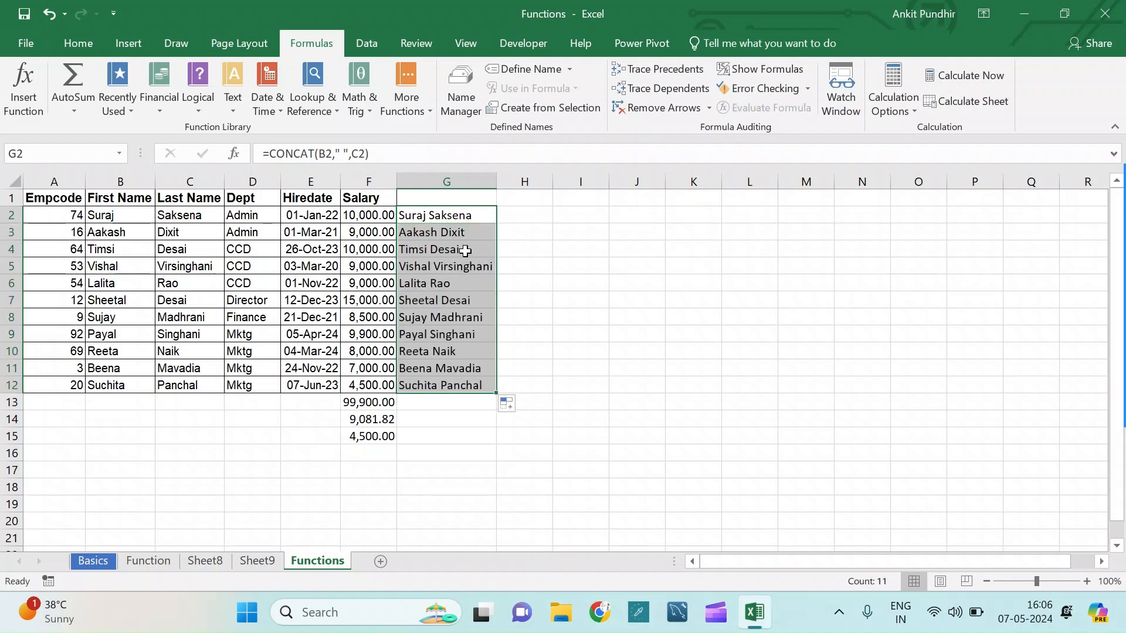
# Convert the first name to lowercase in H2 with =LOWER(B2) and fill the formula down to H12.
pyautogui.click(509, 217)
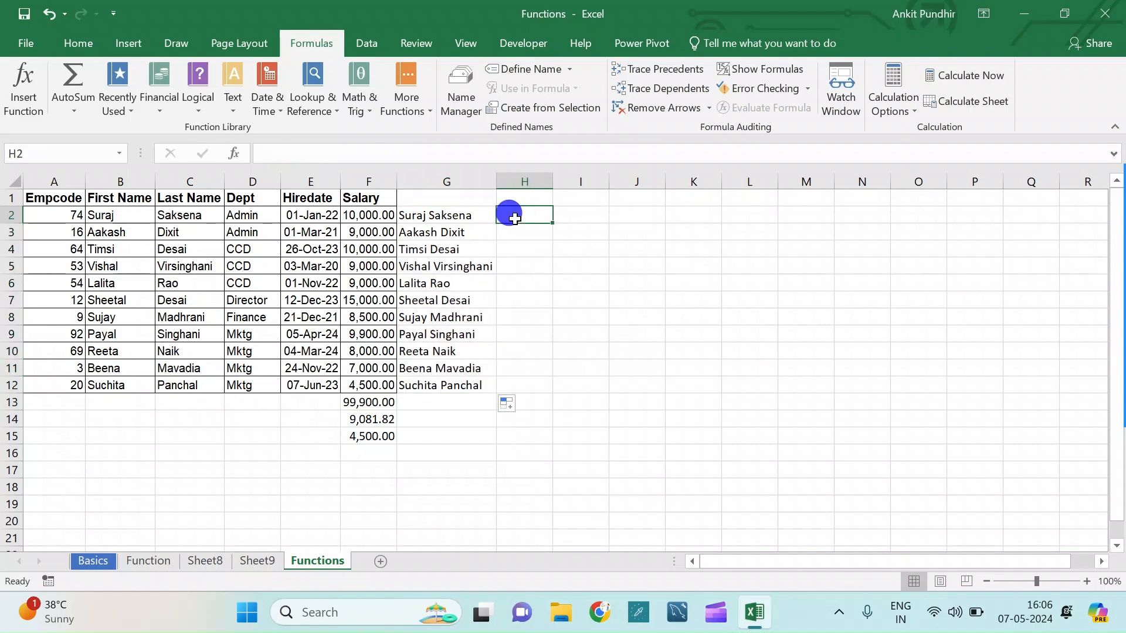
pyautogui.click(237, 116)
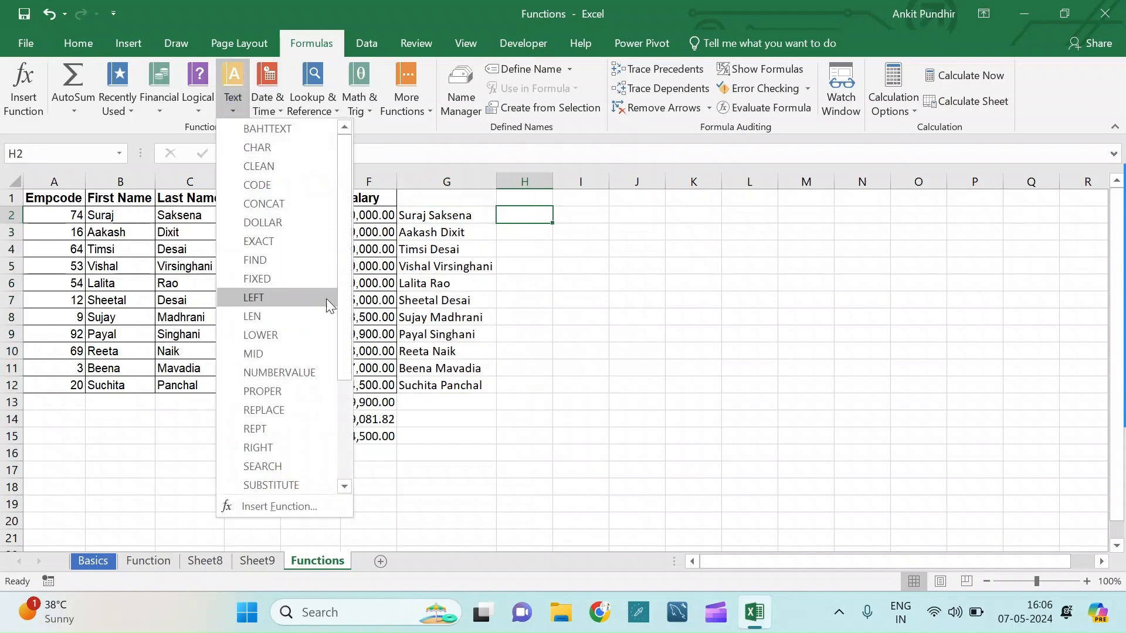
pyautogui.click(291, 335)
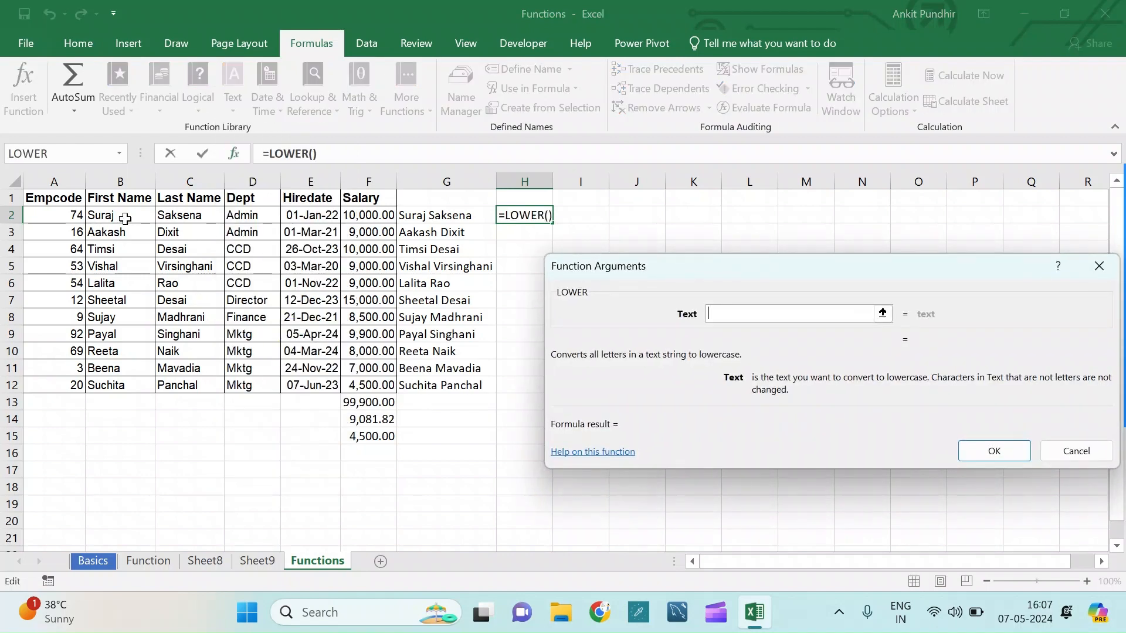
pyautogui.click(125, 218)
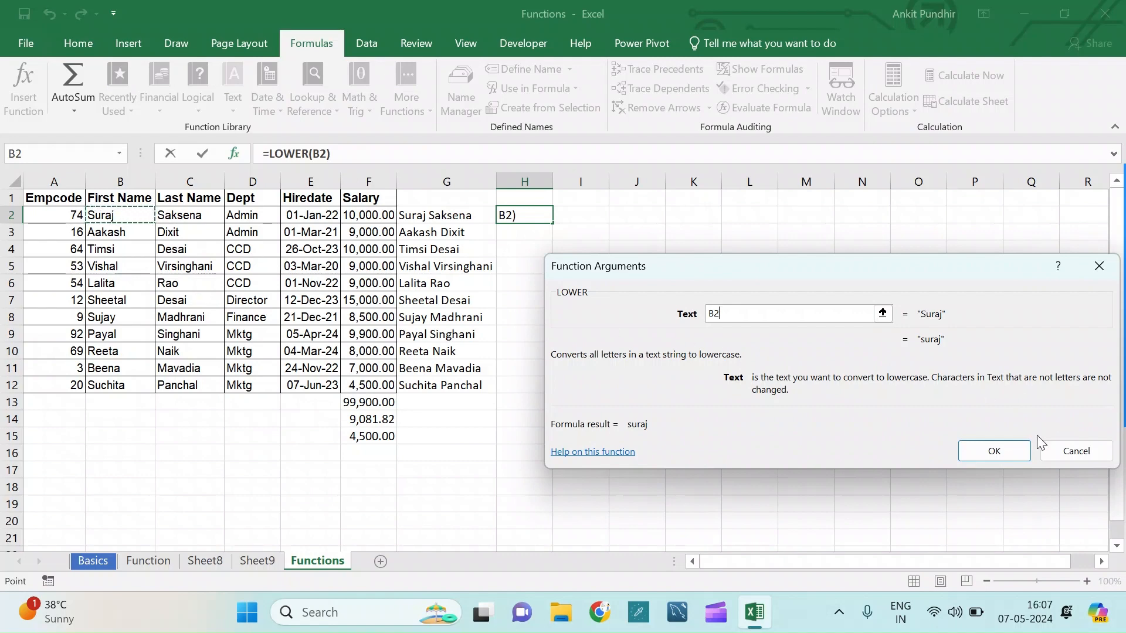
pyautogui.click(996, 451)
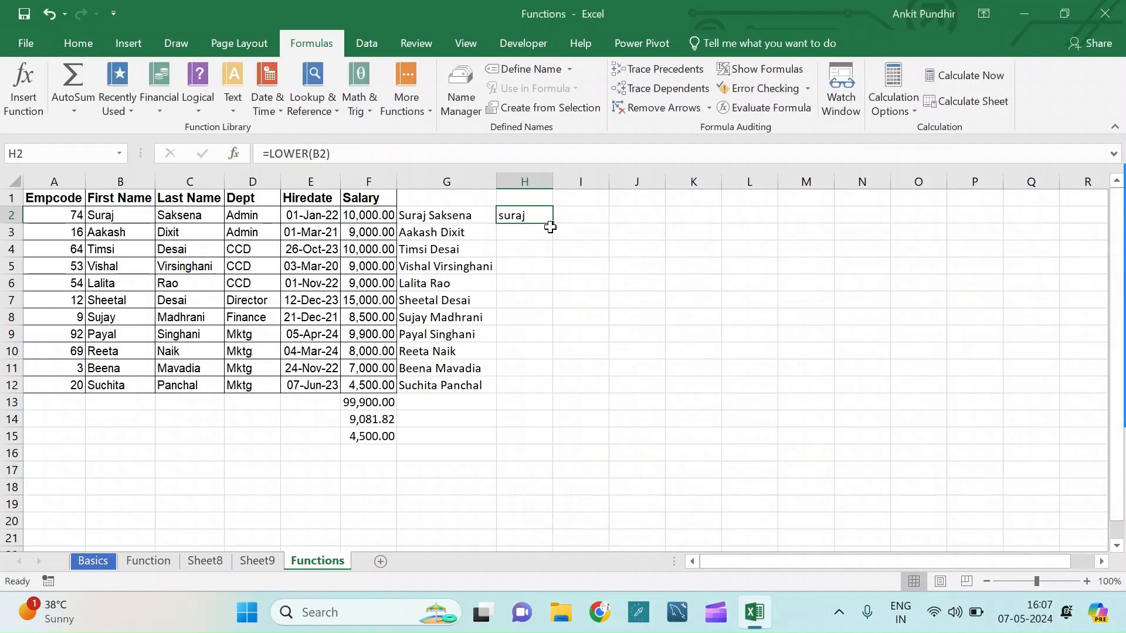
pyautogui.moveTo(552, 223); pyautogui.dragTo(559, 387)
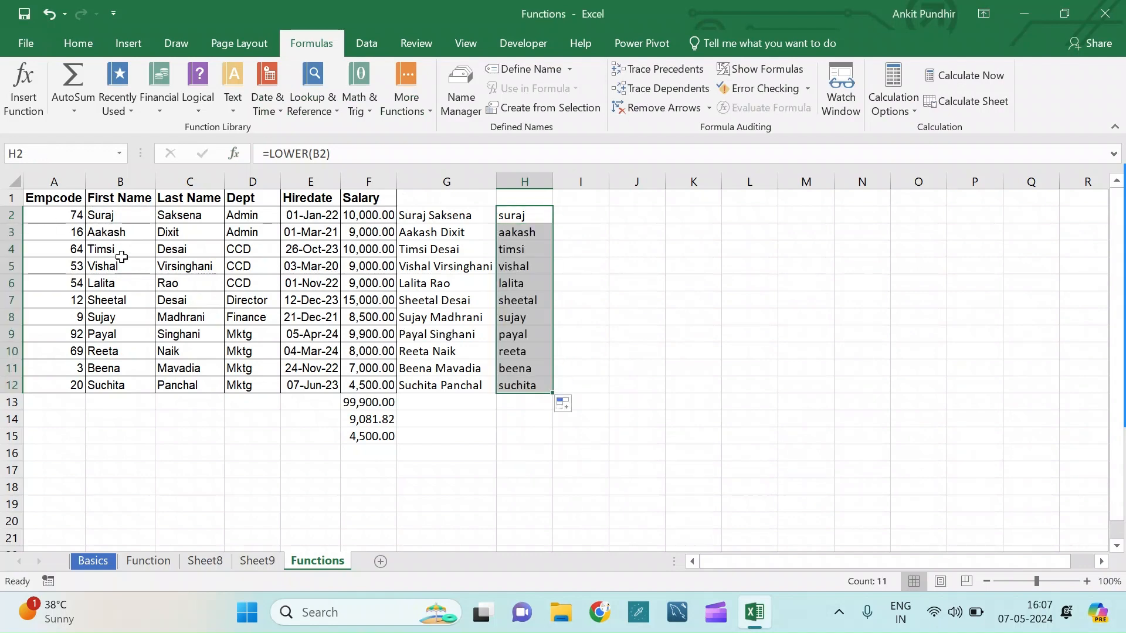
# Start a TEXTJOIN function in I2 with a quoted space " " as its delimiter.
pyautogui.click(580, 220)
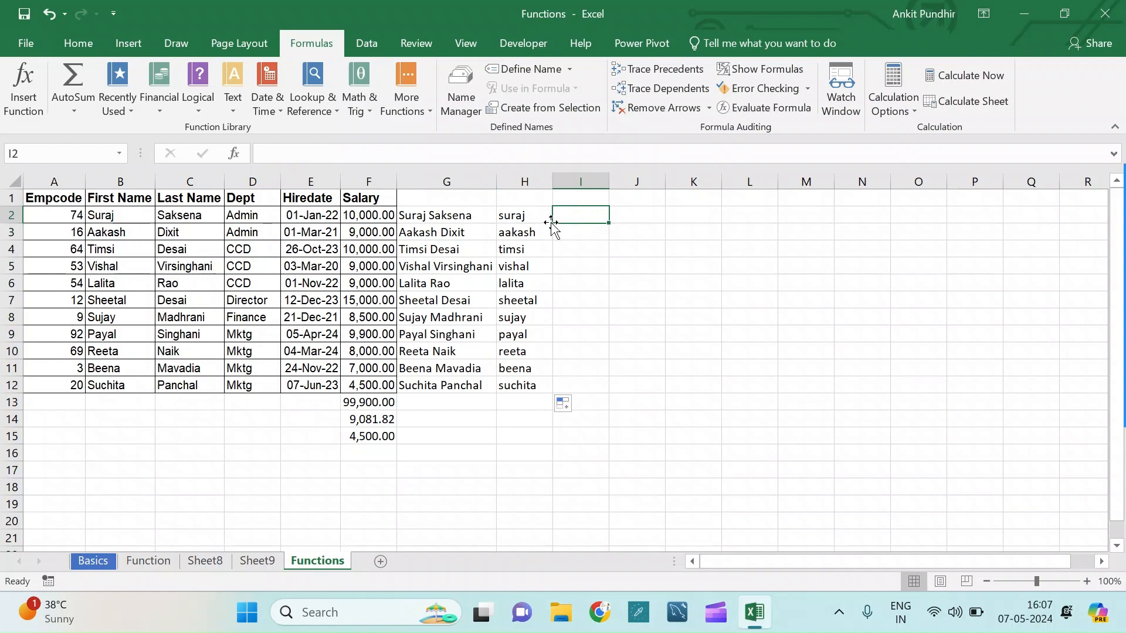
pyautogui.click(234, 111)
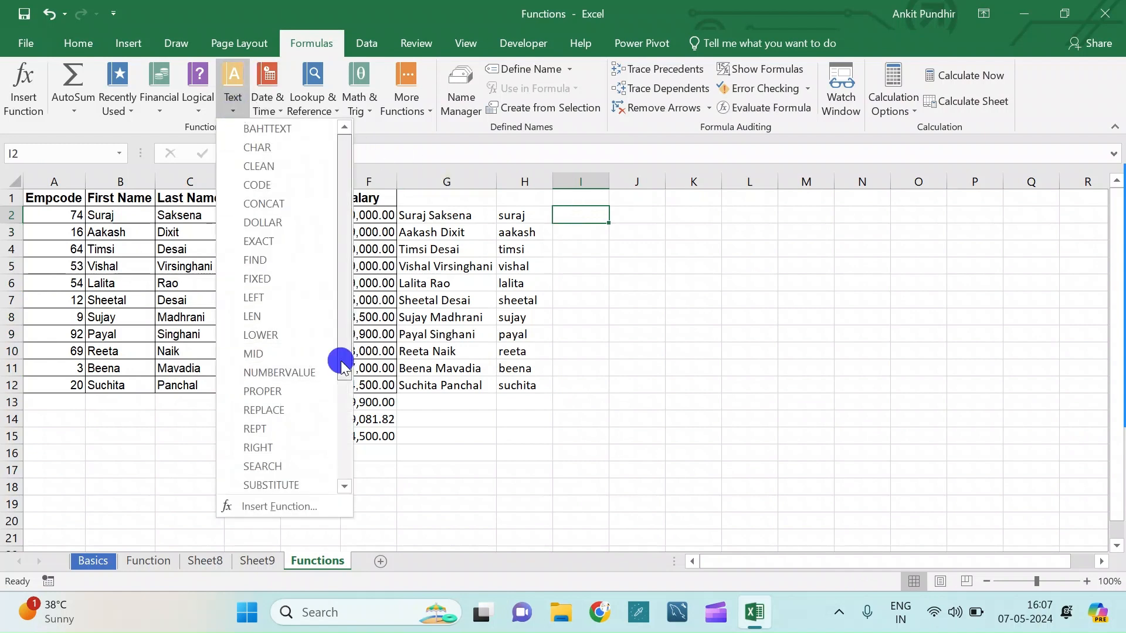
pyautogui.moveTo(343, 366); pyautogui.dragTo(338, 490)
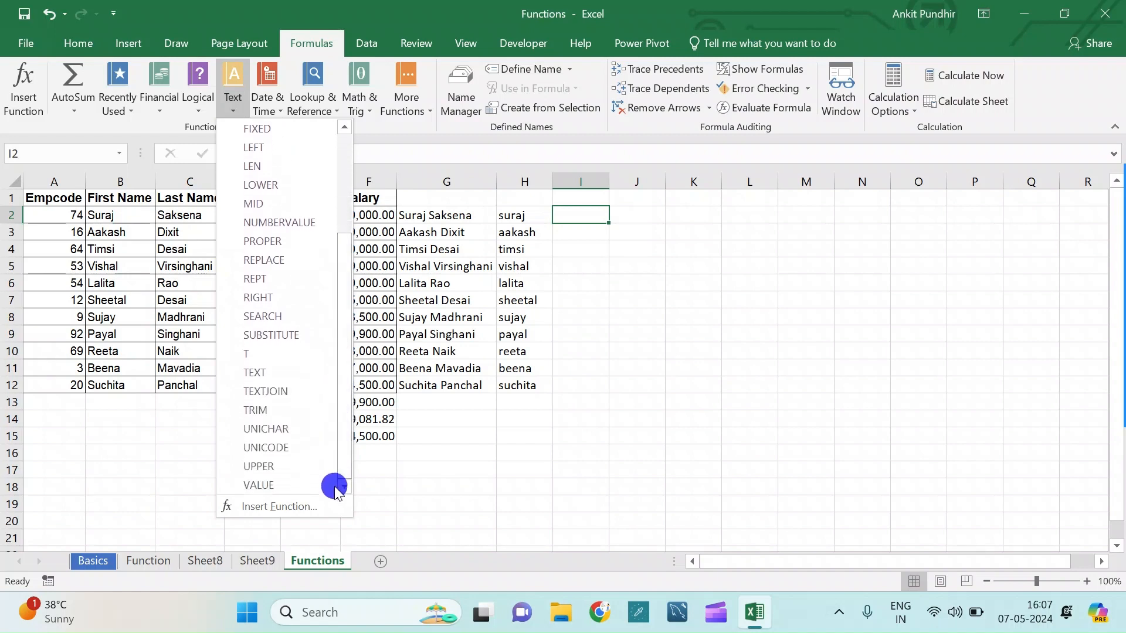
pyautogui.click(305, 392)
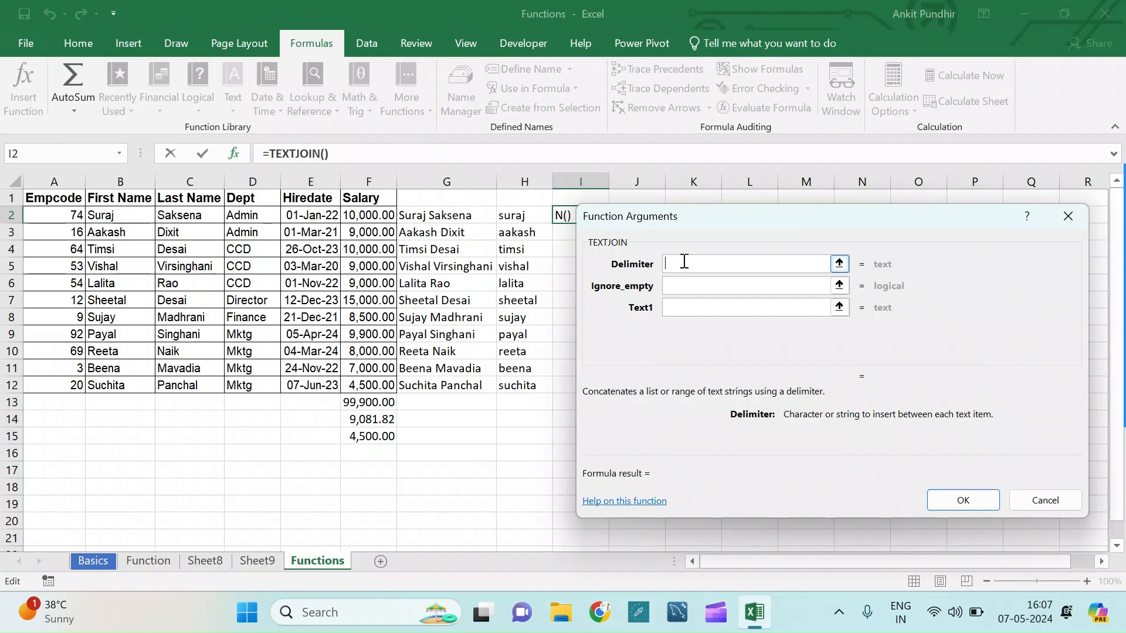
pyautogui.write(',')
pyautogui.press('BackSpace')
pyautogui.write('" "')
# Complete the I2 formula as =TEXTJOIN(" ",,B2,C2), leaving Ignore_empty blank, and fill it down to I12.
pyautogui.click(680, 288)
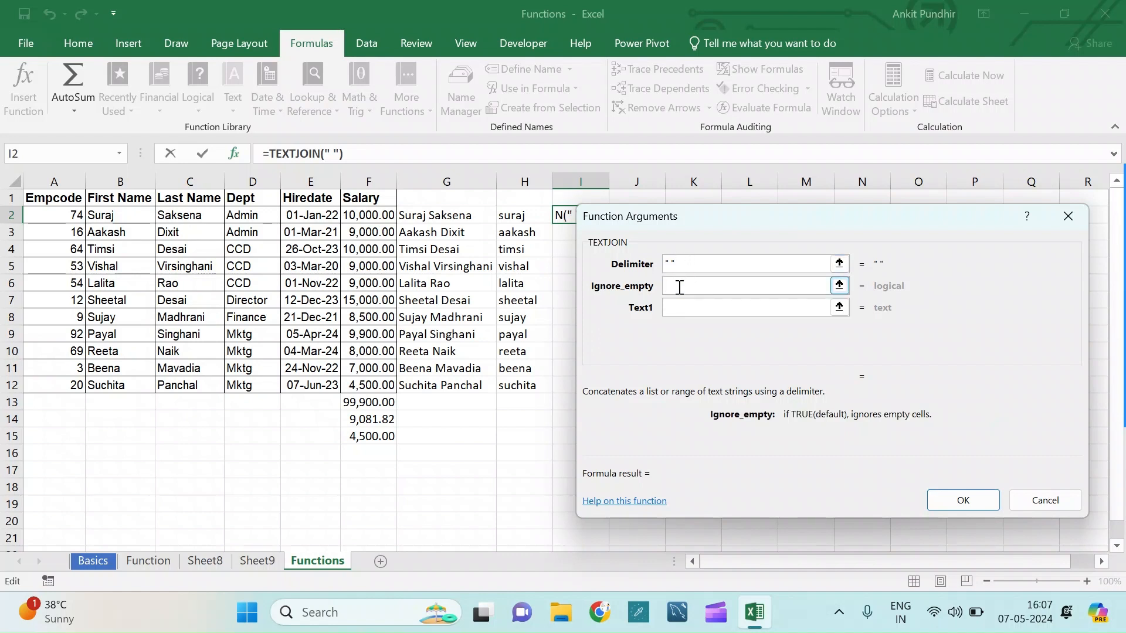
pyautogui.click(674, 307)
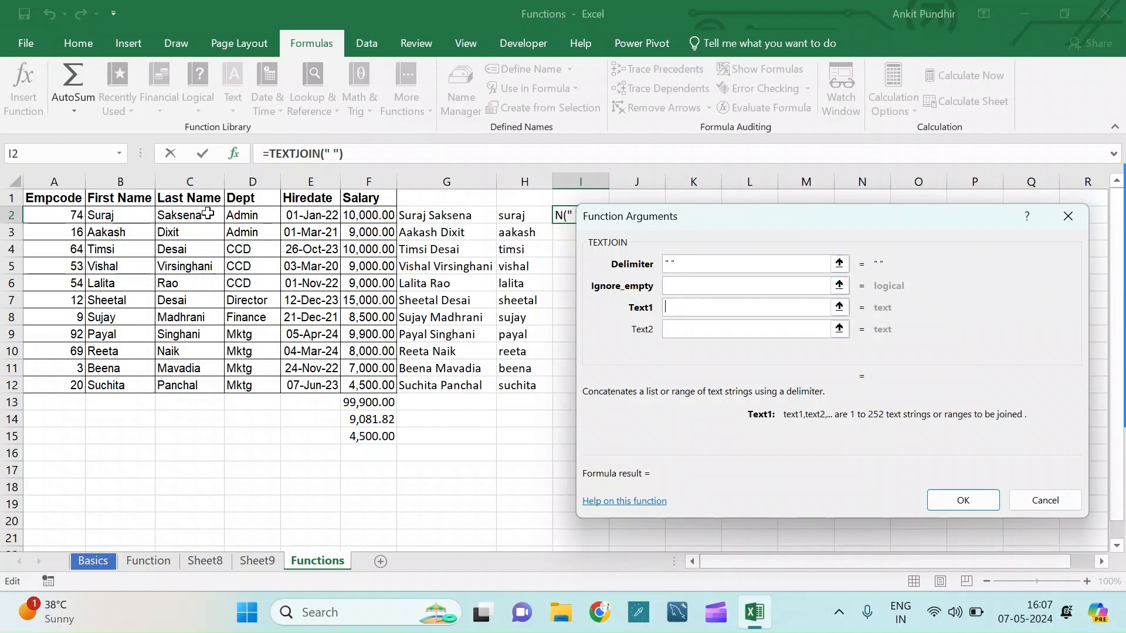
pyautogui.click(108, 216)
pyautogui.click(679, 326)
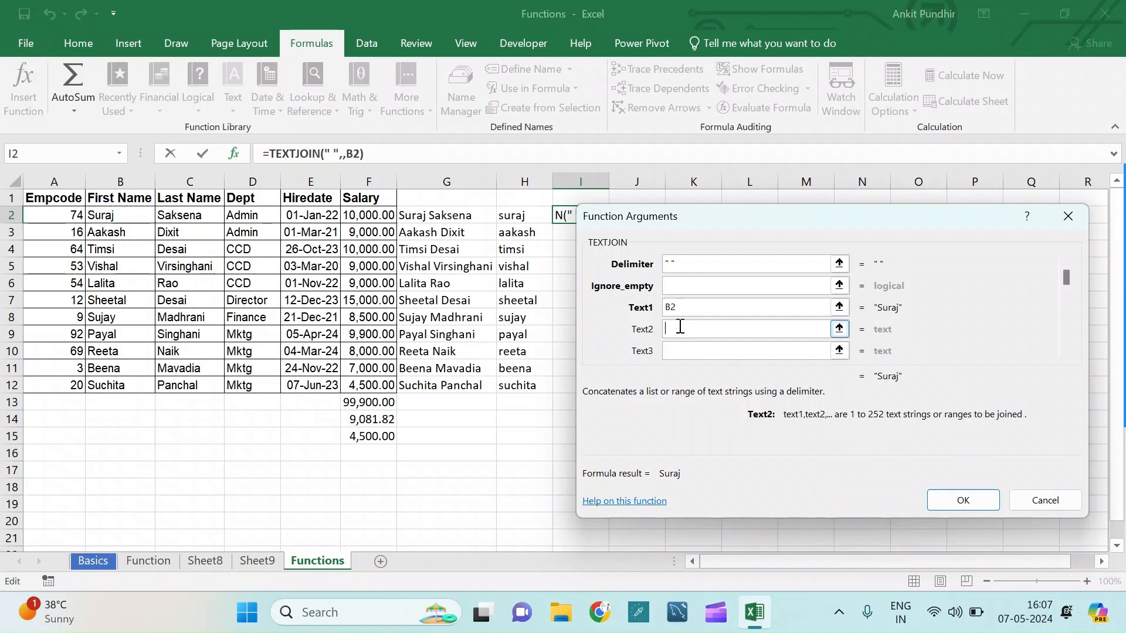
pyautogui.click(171, 218)
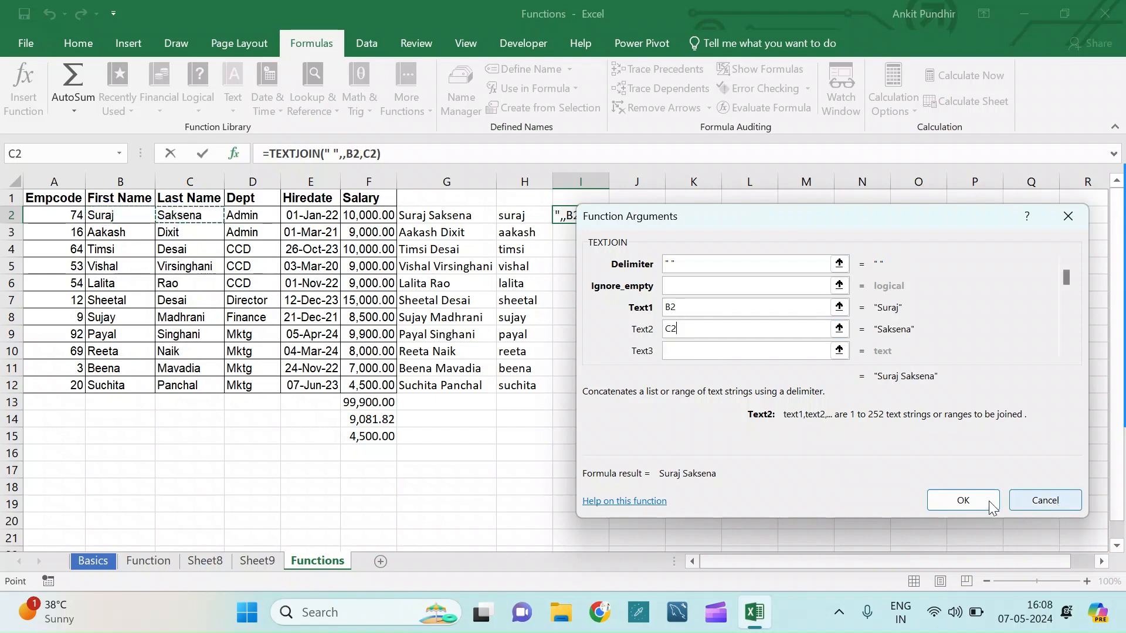
pyautogui.click(963, 501)
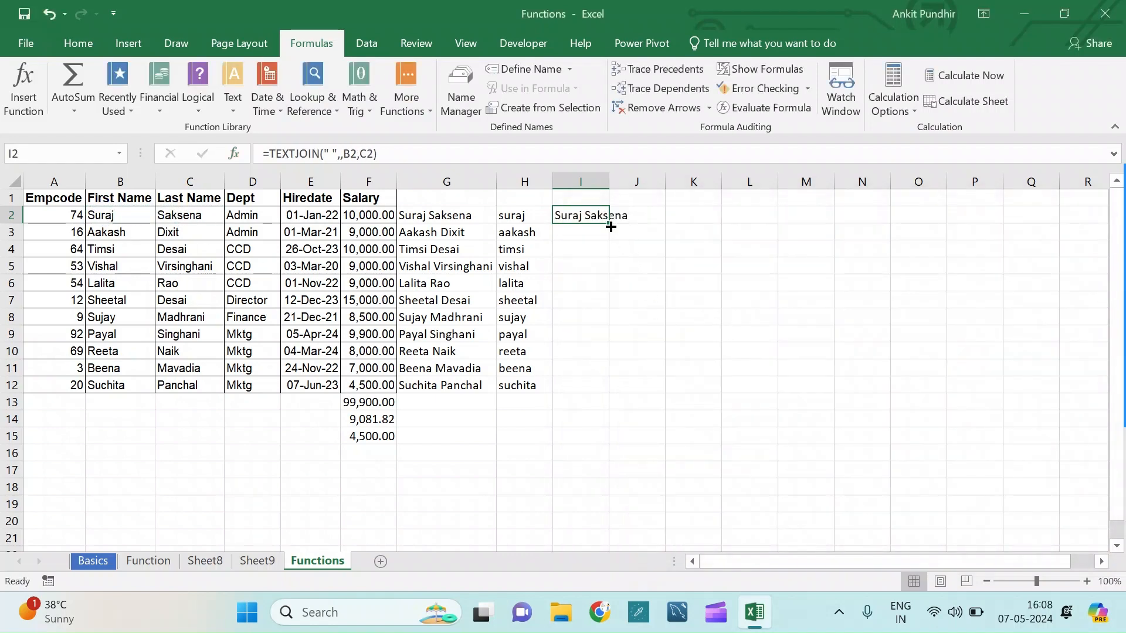
pyautogui.moveTo(610, 227); pyautogui.dragTo(606, 402)
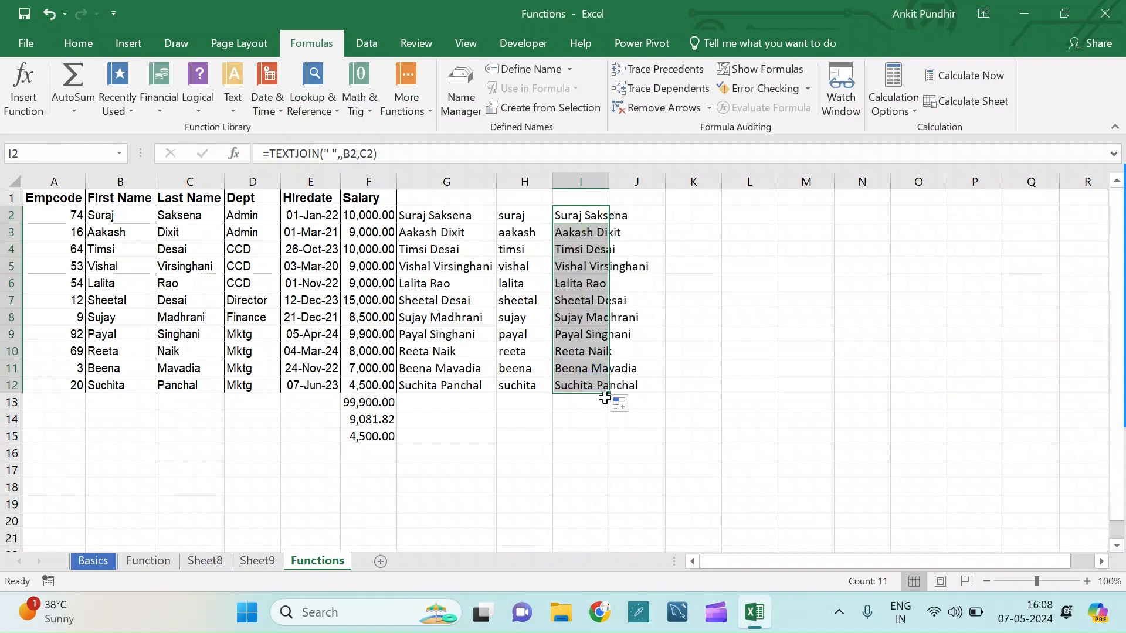
pyautogui.click(561, 449)
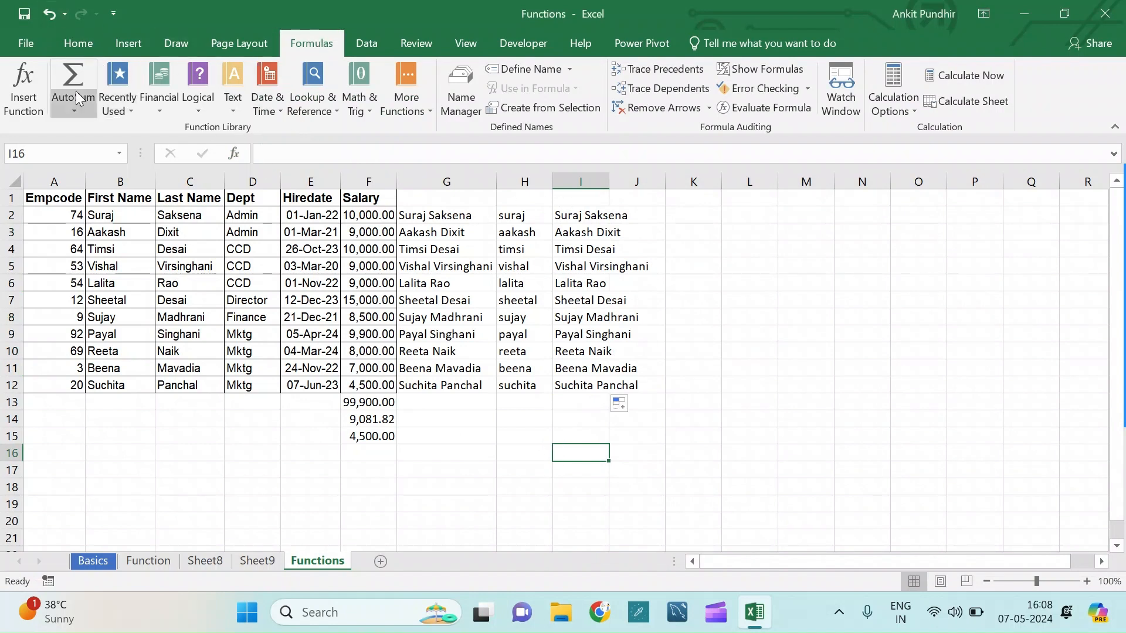
# Count the characters of the joined name in K2 with =LEN(I2) and fill the formula down to K12.
pyautogui.click(236, 108)
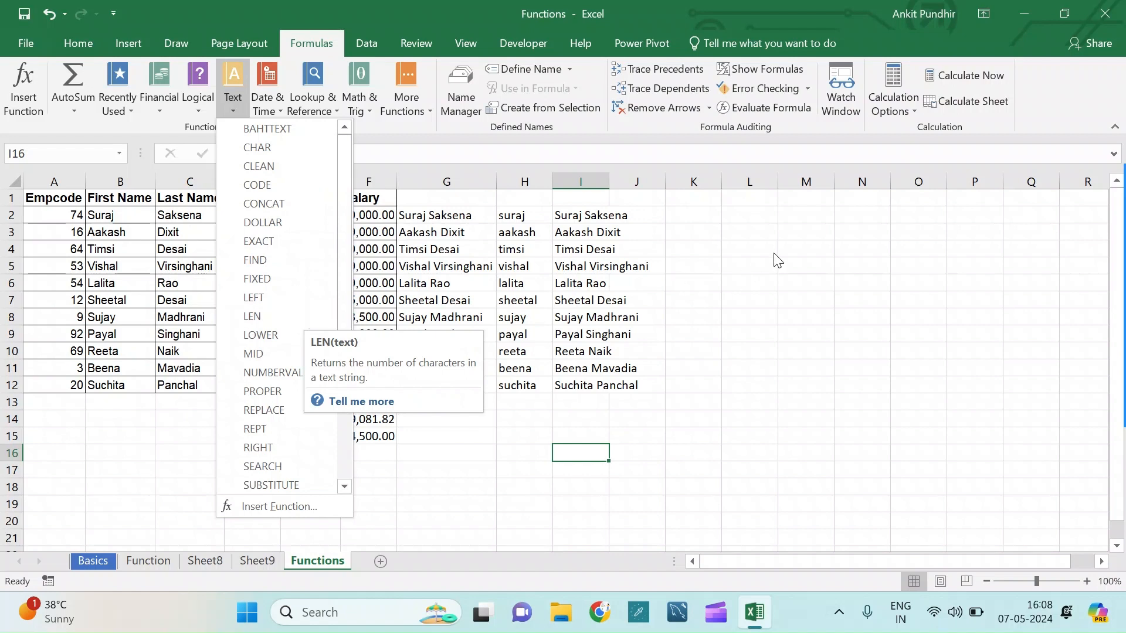
pyautogui.click(696, 209)
pyautogui.click(696, 212)
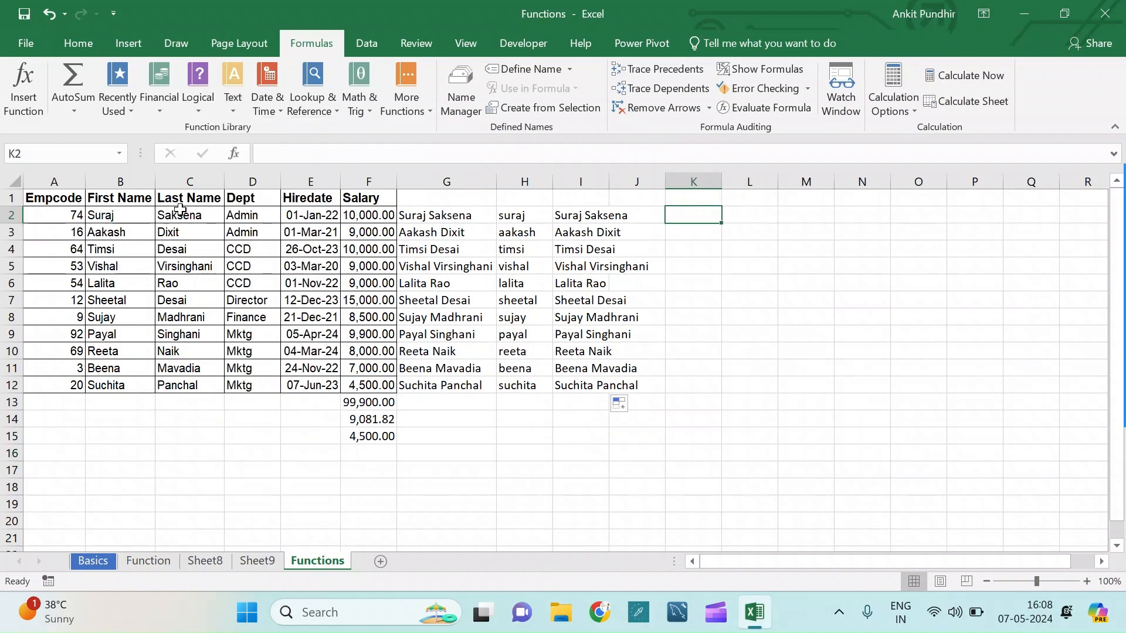
pyautogui.click(238, 106)
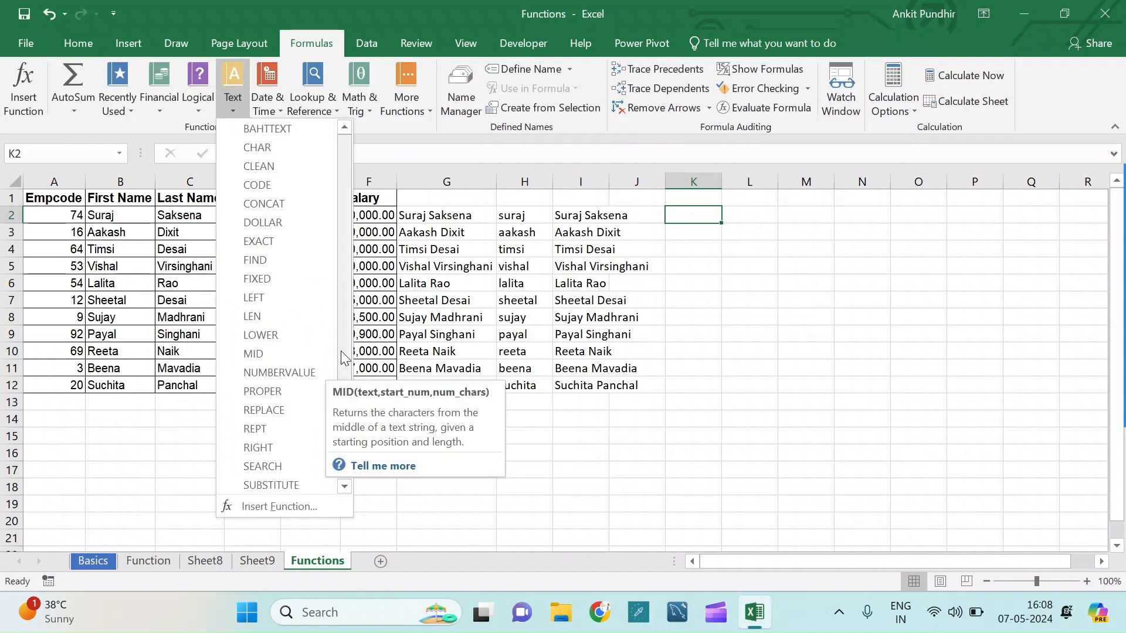
pyautogui.click(302, 316)
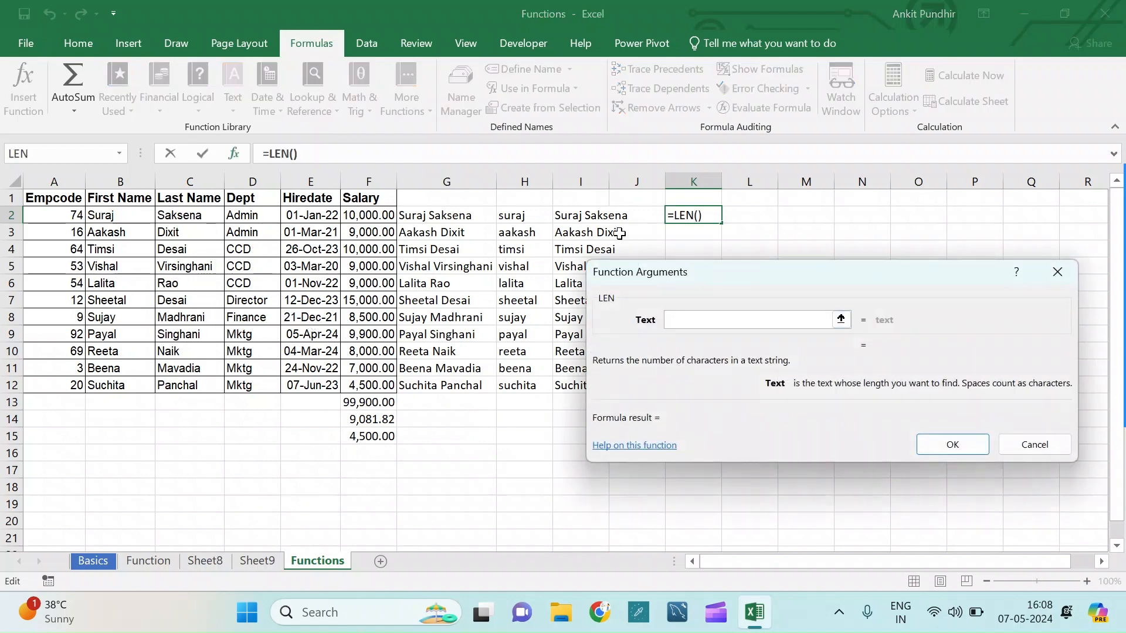
pyautogui.click(584, 217)
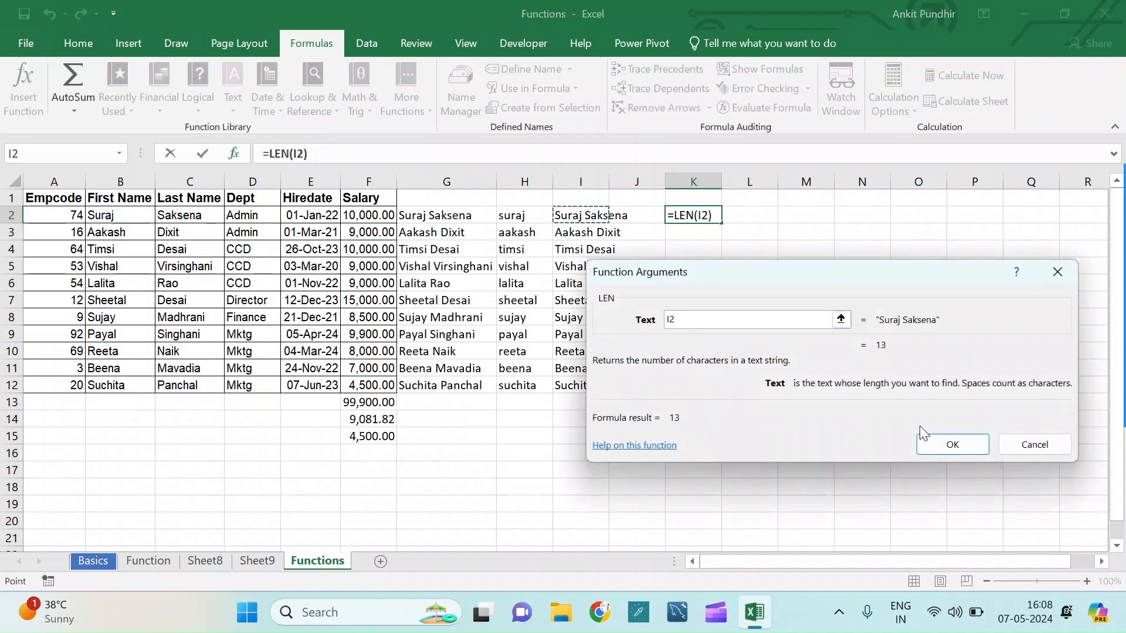
pyautogui.click(939, 454)
pyautogui.moveTo(721, 224); pyautogui.dragTo(725, 393)
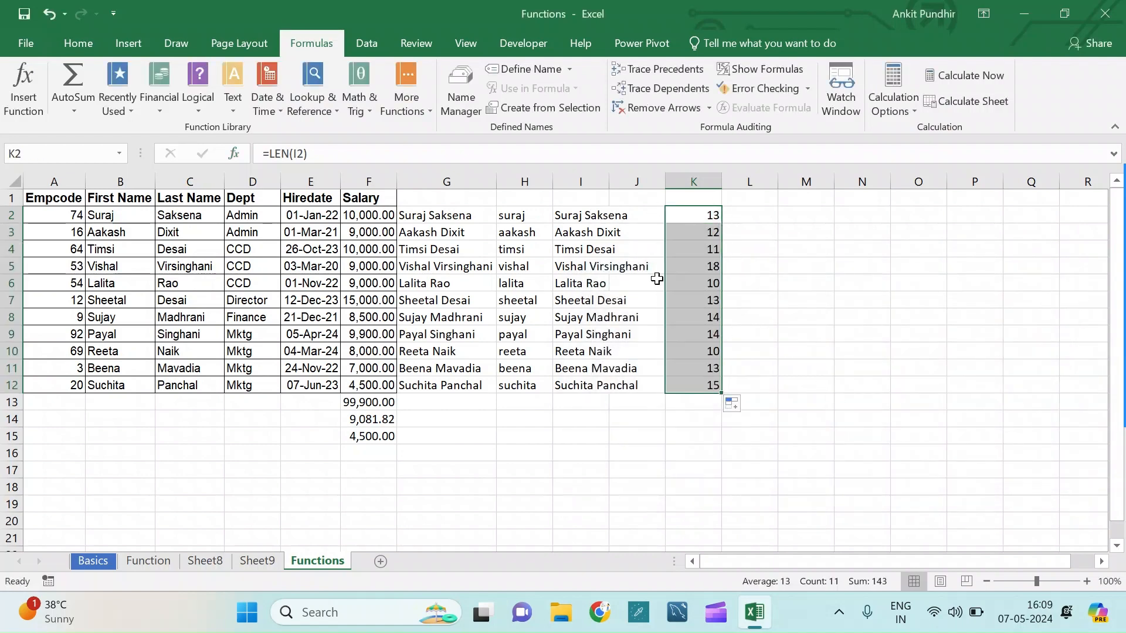